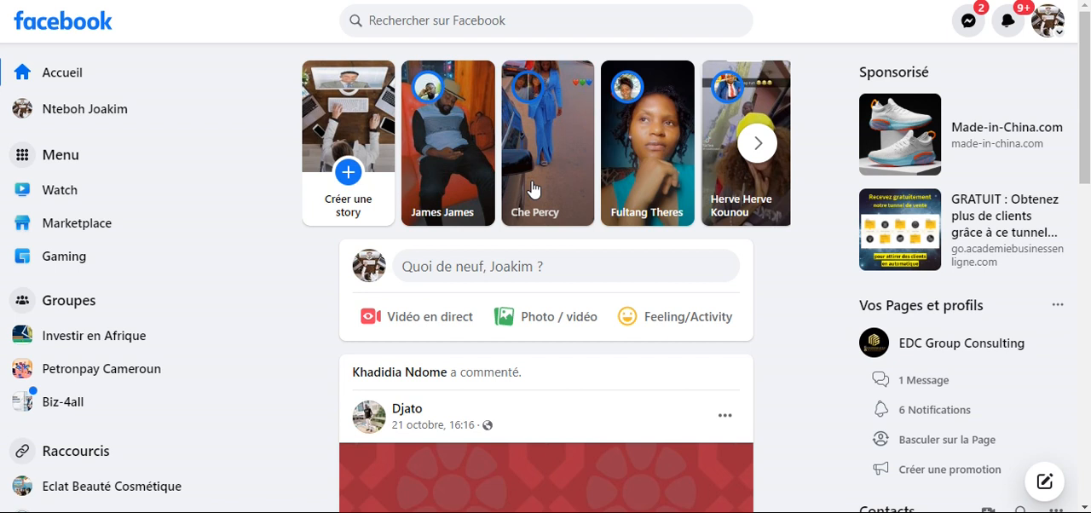
- Look through the home feed and open the account's personal profile
scroll(427, 273, "down", 4)
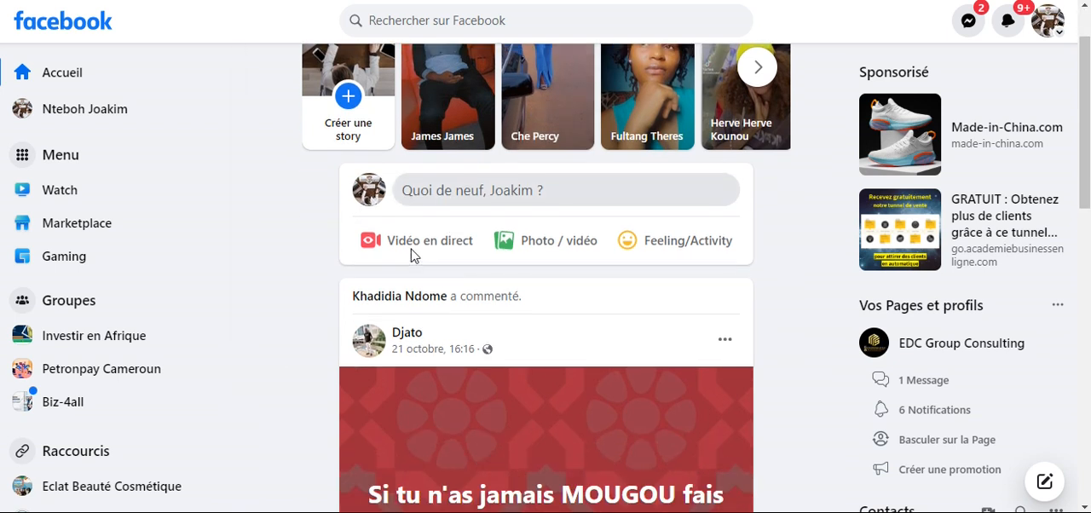
scroll(300, 246, "down", 5)
scroll(229, 255, "down", 3)
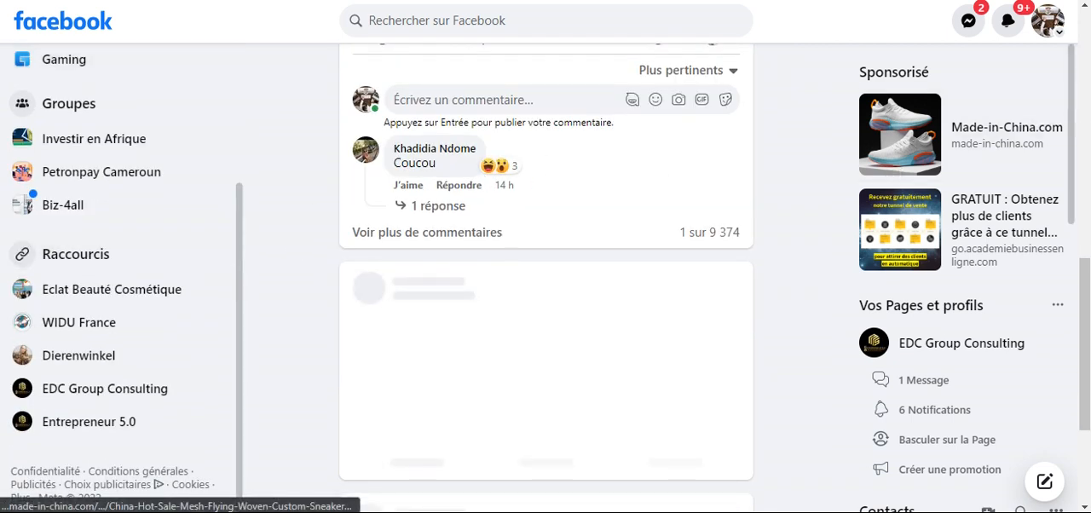
left_click(1057, 22)
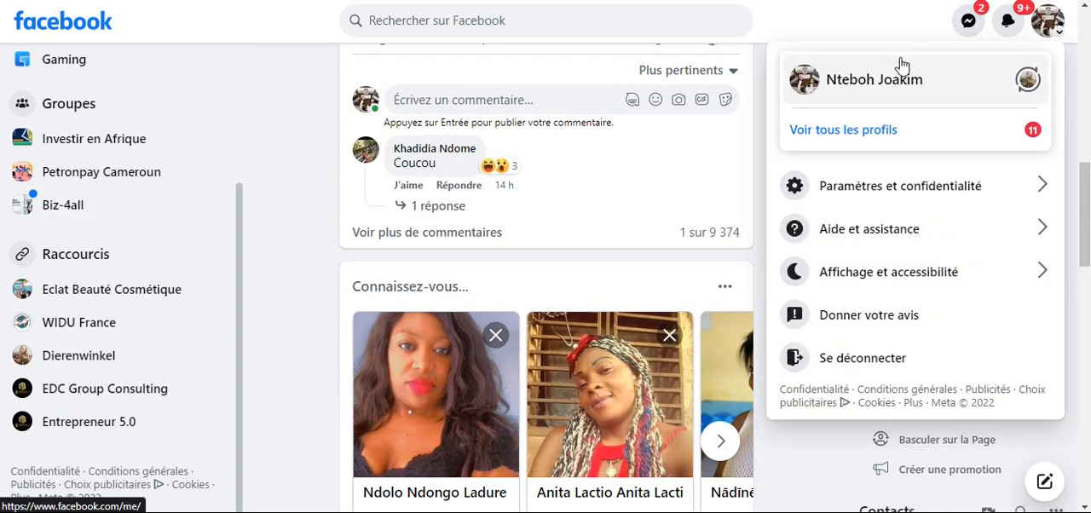
left_click(846, 82)
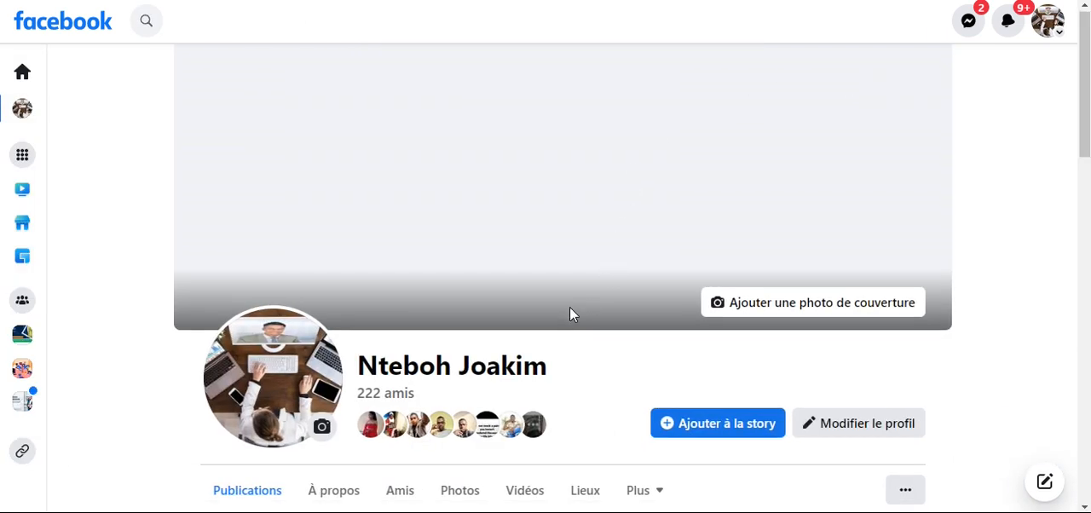
- Look through the personal profile's intro and publications, and return to the home feed
scroll(571, 312, "down", 3)
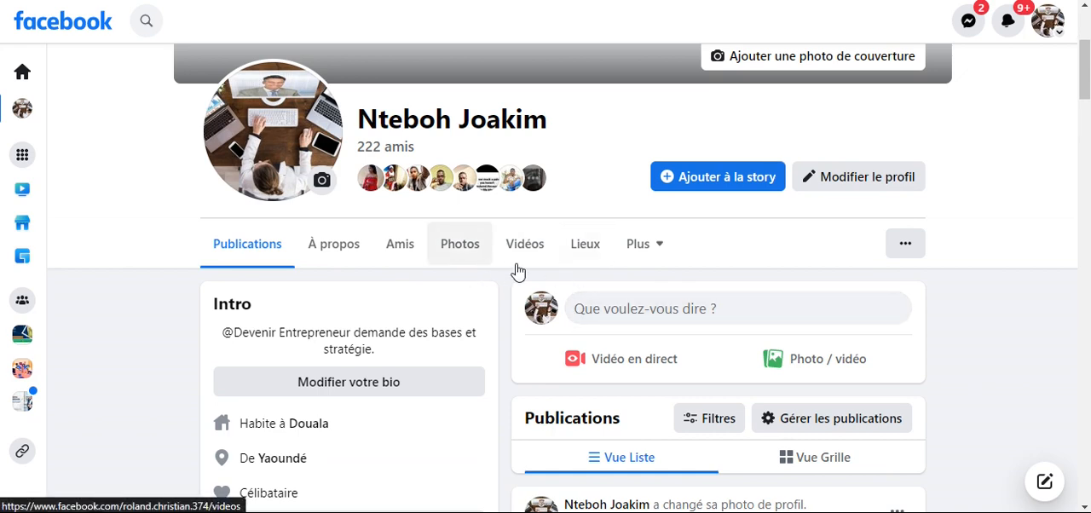
scroll(528, 267, "down", 5)
scroll(563, 270, "down", 3)
scroll(562, 269, "up", 12)
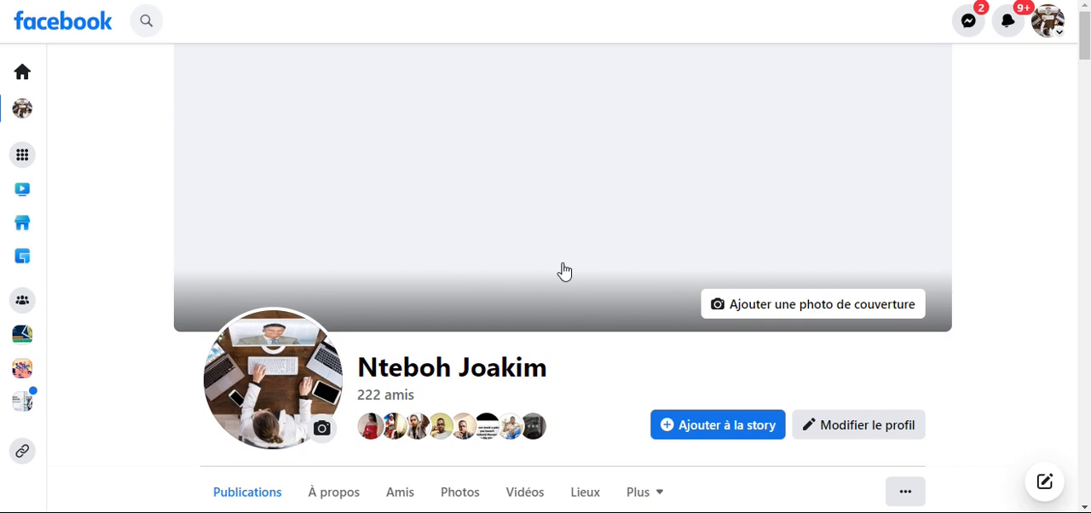
left_click(23, 75)
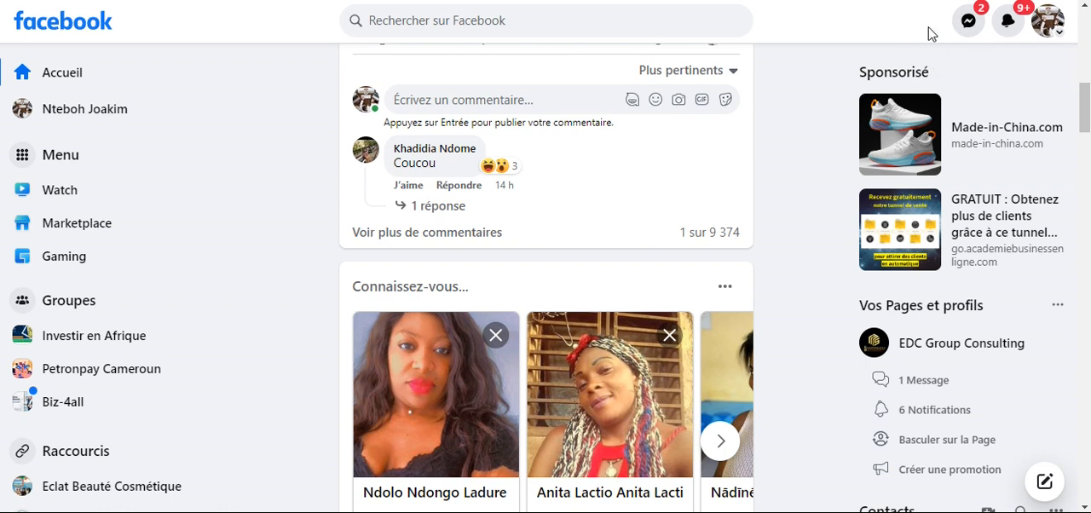
- Browse the main menu's social, personal and professional sections and go to the Pages overview
left_click(59, 160)
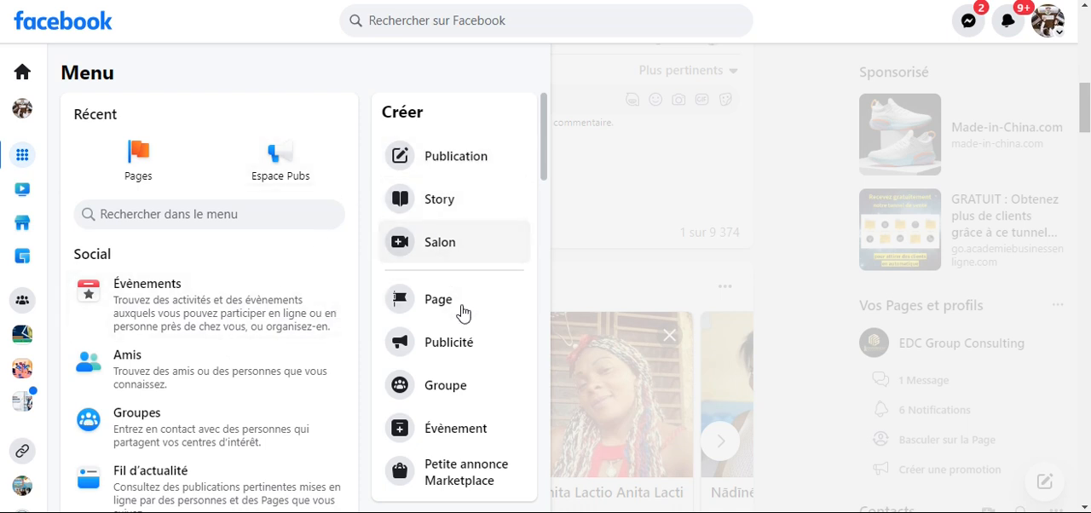
scroll(454, 314, "down", 3)
scroll(274, 271, "up", 3)
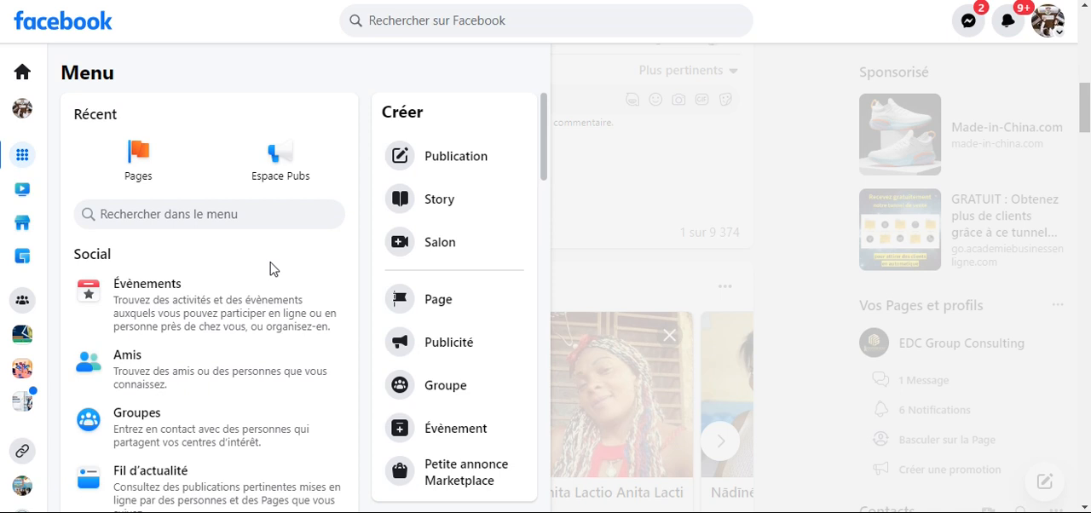
scroll(288, 282, "down", 10)
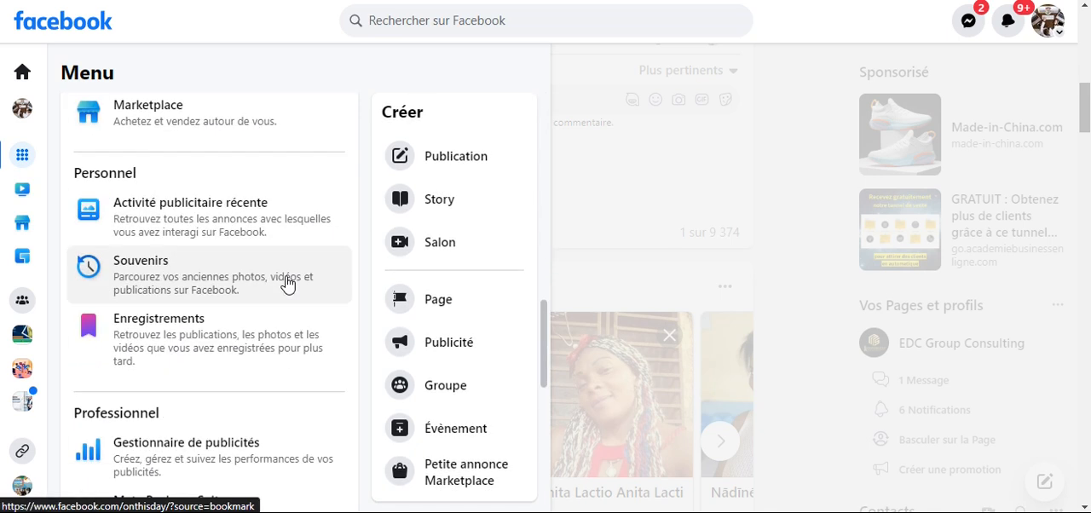
scroll(287, 282, "up", 12)
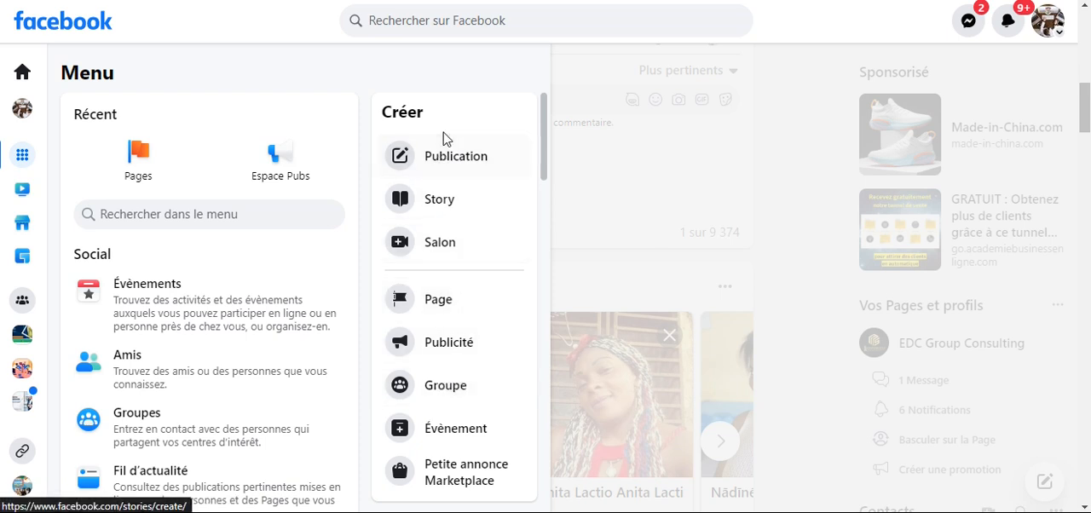
left_click(148, 164)
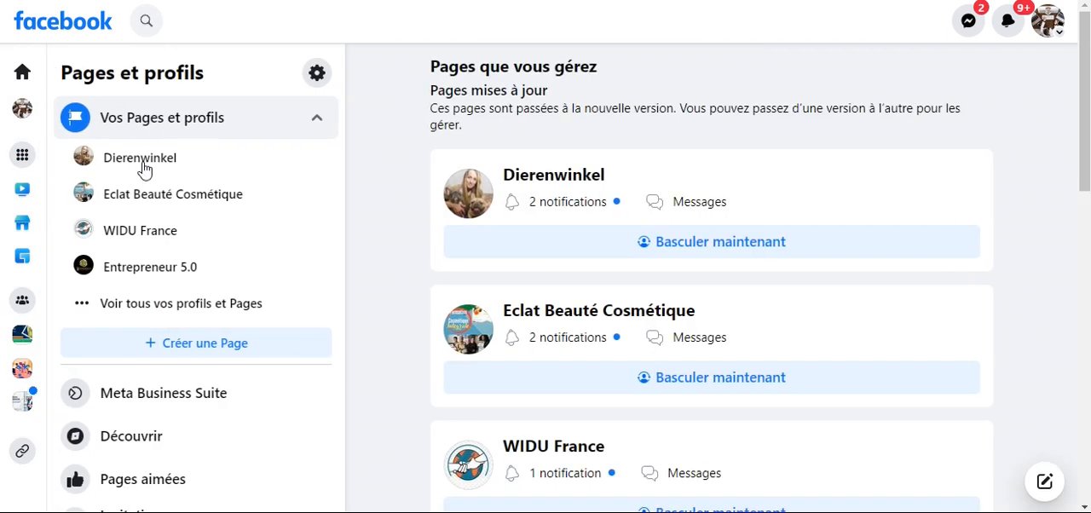
- Show all managed Pages and profiles, review them, and start creating a new Page
left_click(150, 309)
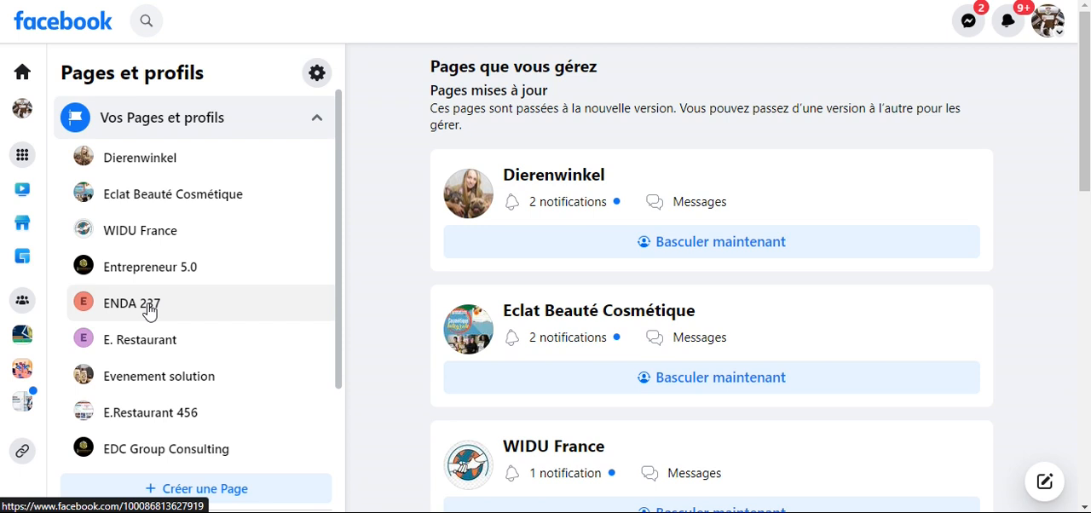
scroll(150, 311, "down", 1)
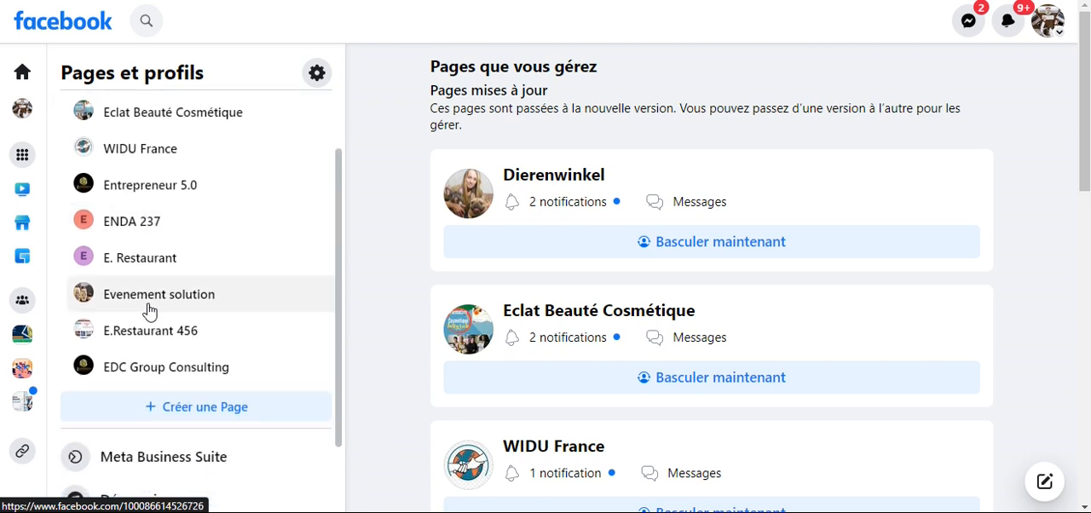
scroll(150, 311, "up", 1)
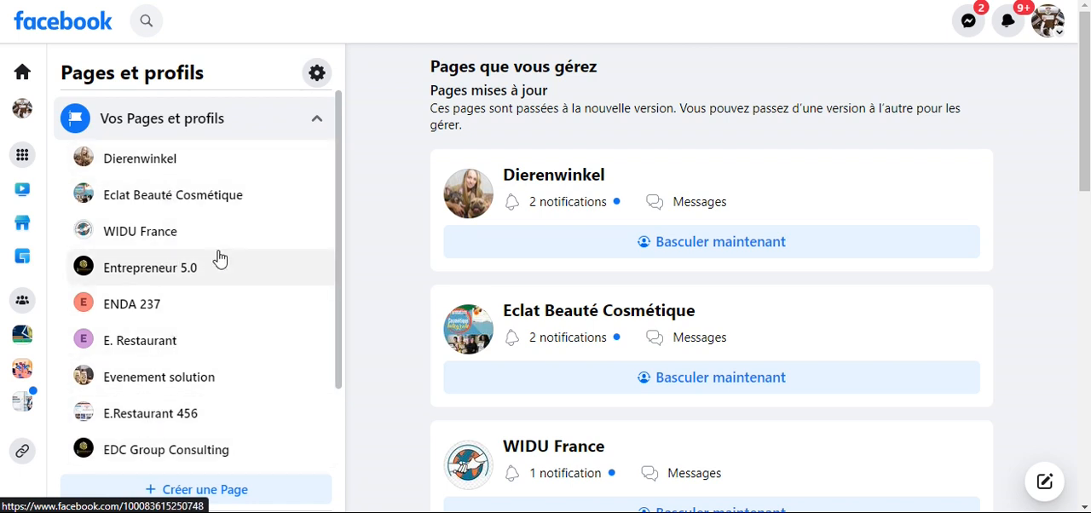
scroll(691, 223, "down", 1)
scroll(690, 223, "down", 10)
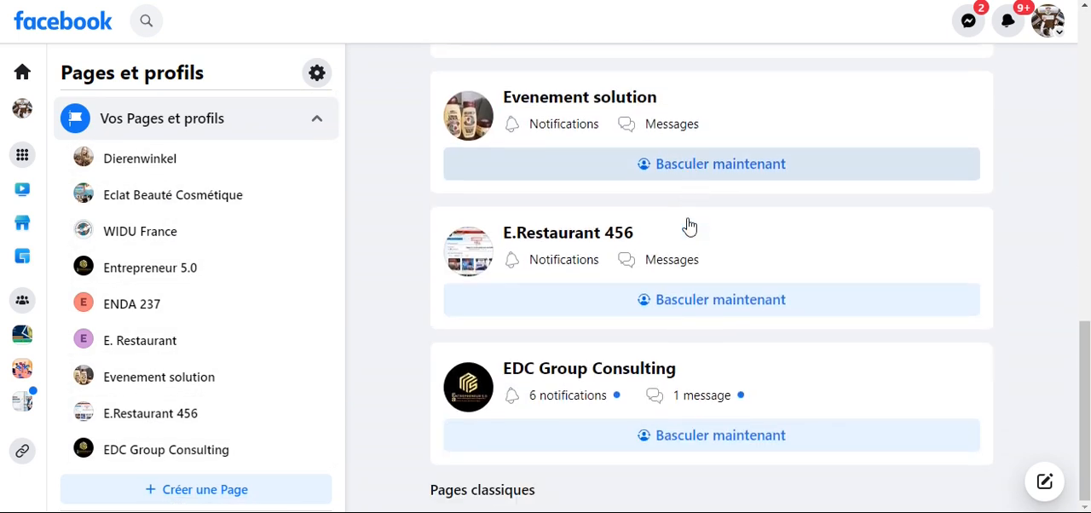
scroll(653, 241, "up", 6)
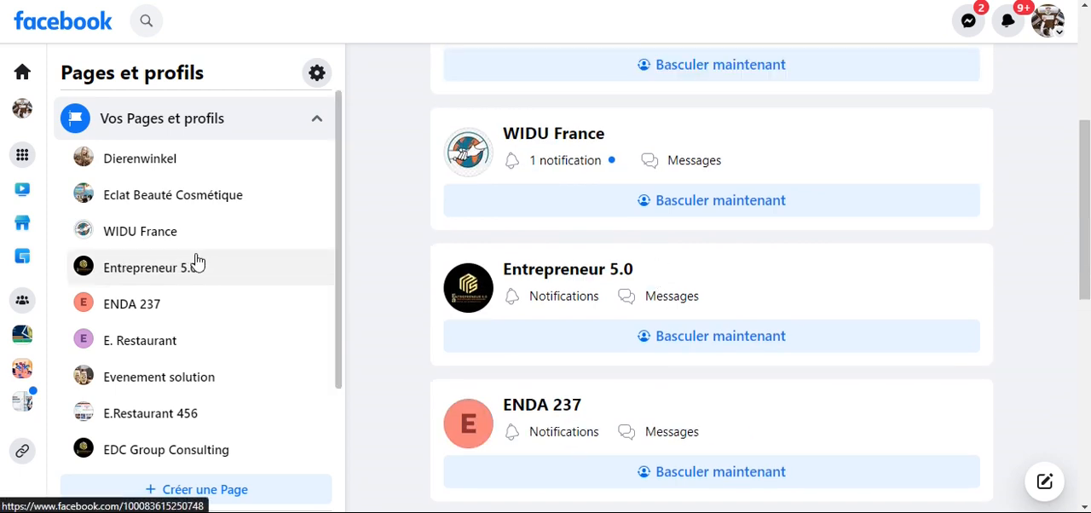
scroll(231, 241, "down", 2)
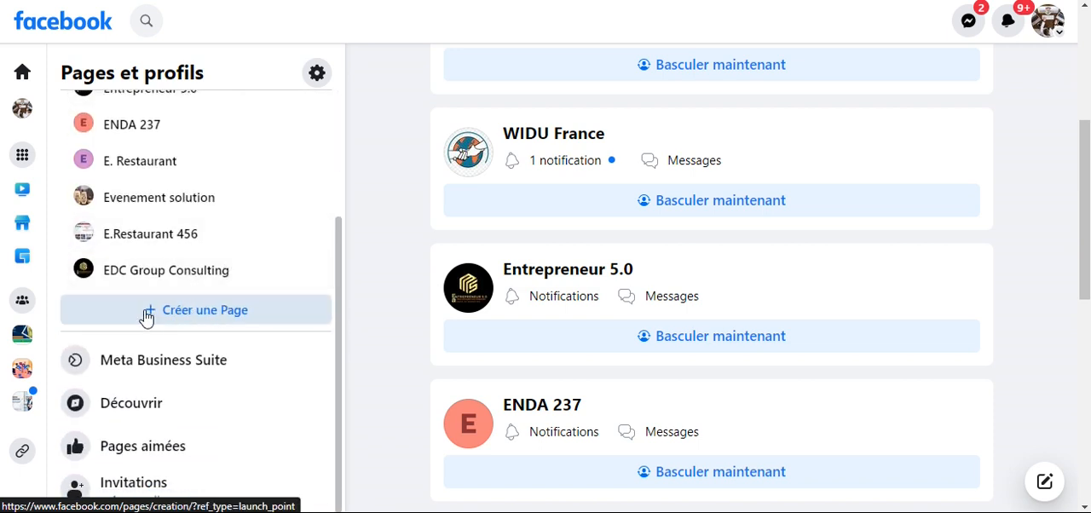
left_click(202, 313)
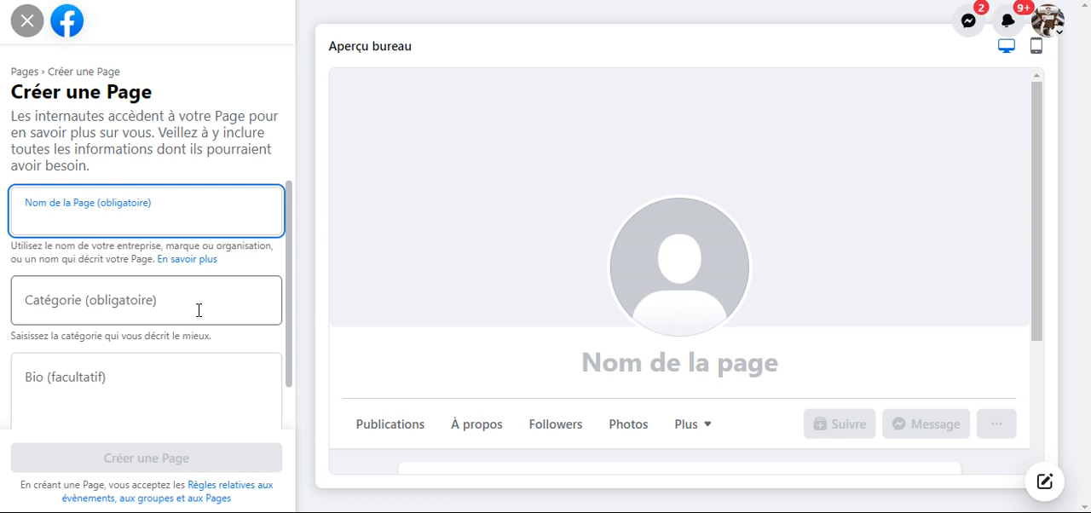
type("DIAN")
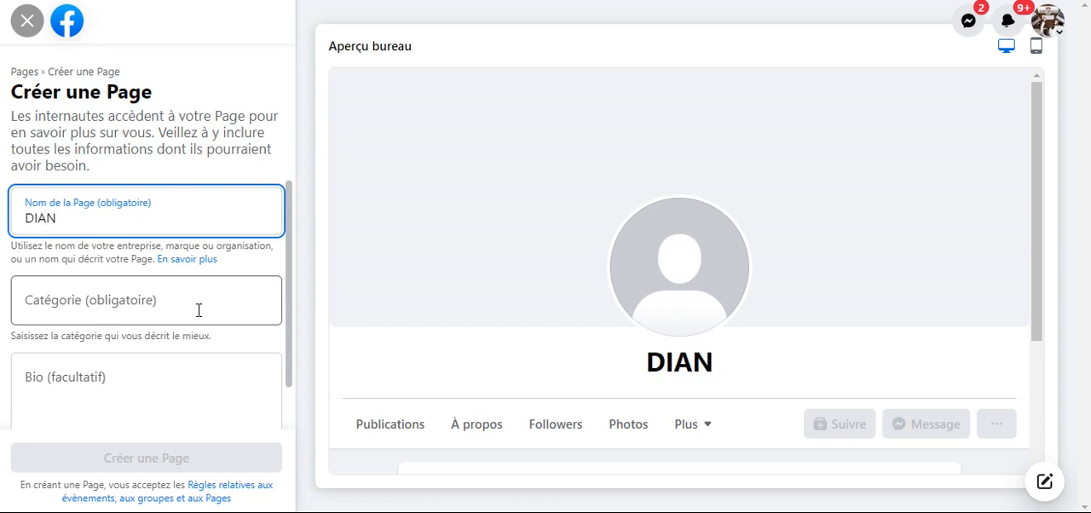
type("E K.")
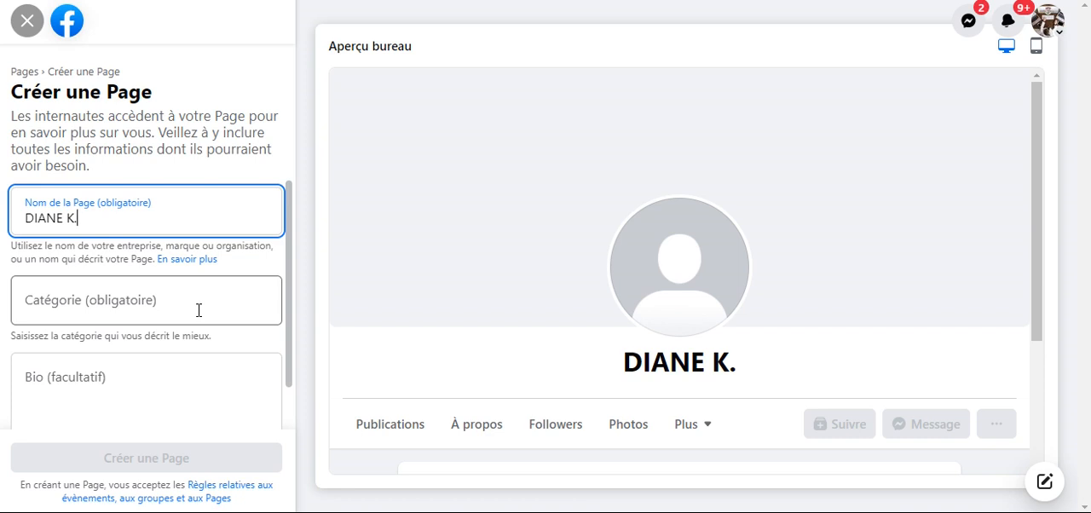
key("BackSpace")
key("BackSpace")
key("BackSpace")
key("BackSpace")
key("BackSpace")
key("BackSpace")
key("BackSpace")
key("BackSpace")
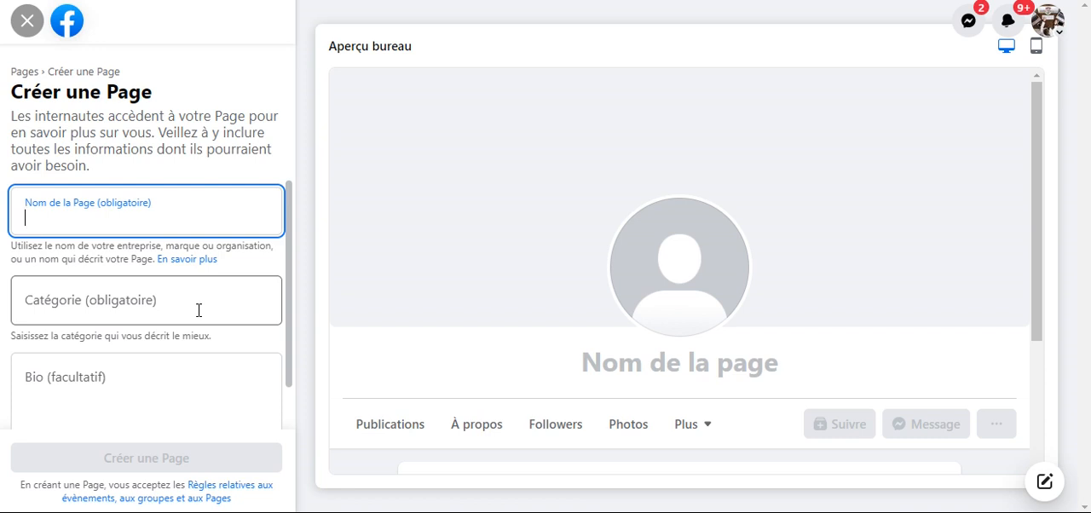
- Enter "Clara Beauty Shop" as the name of the new Page
type("c")
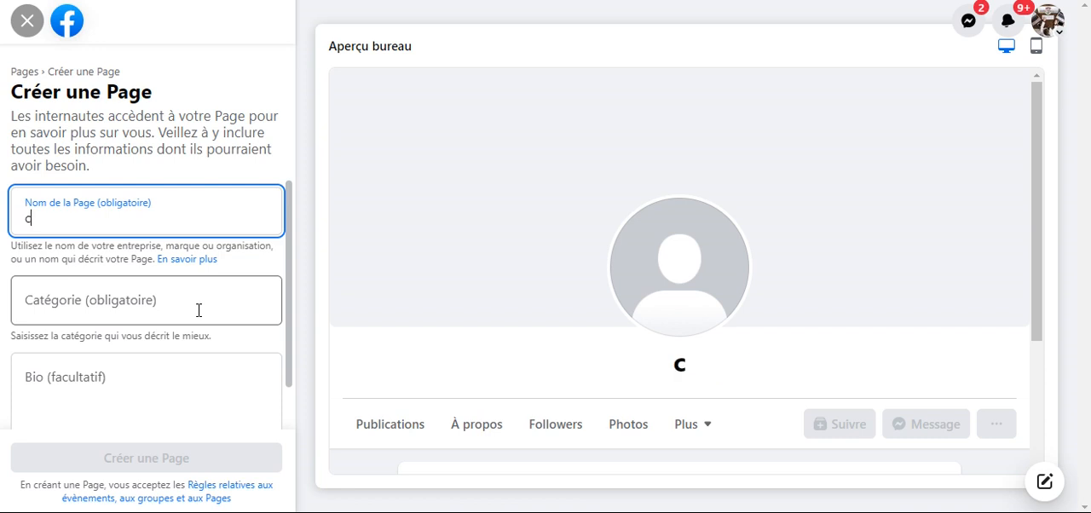
key("BackSpace")
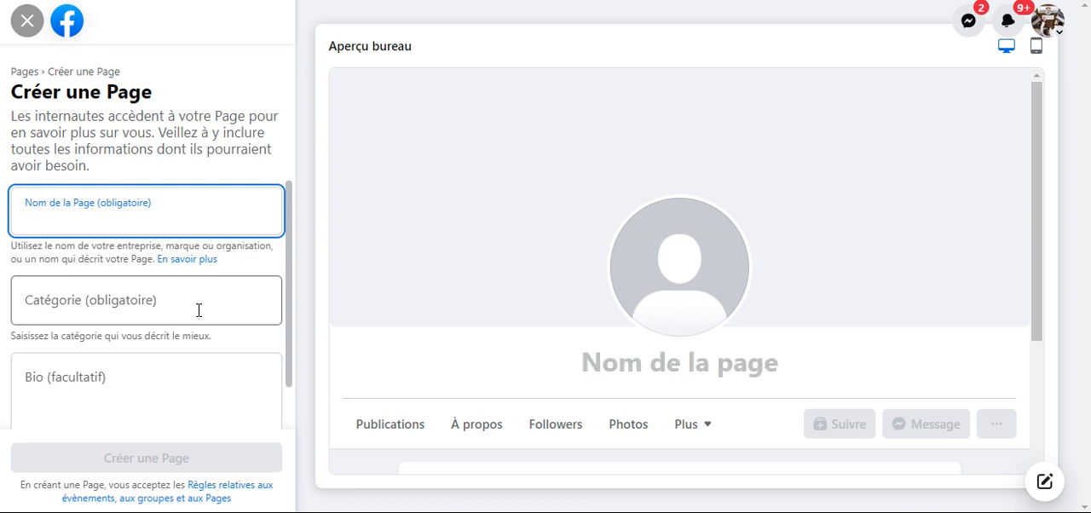
type("Cla")
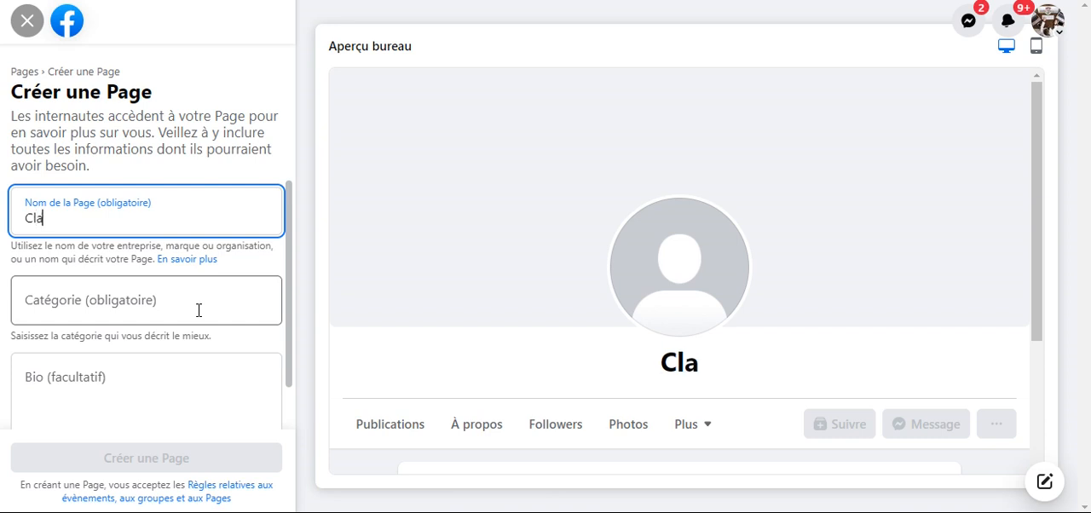
type("ra")
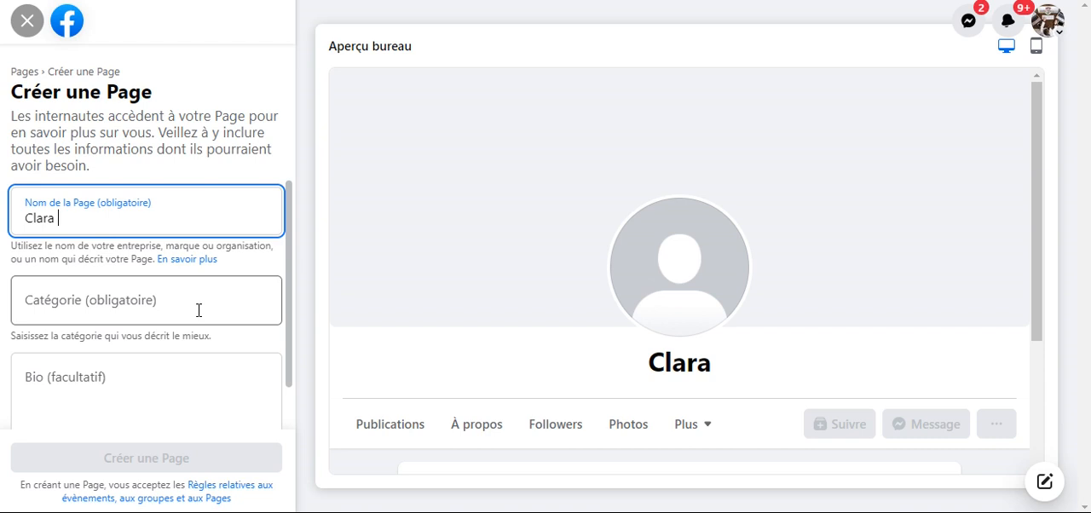
type("B")
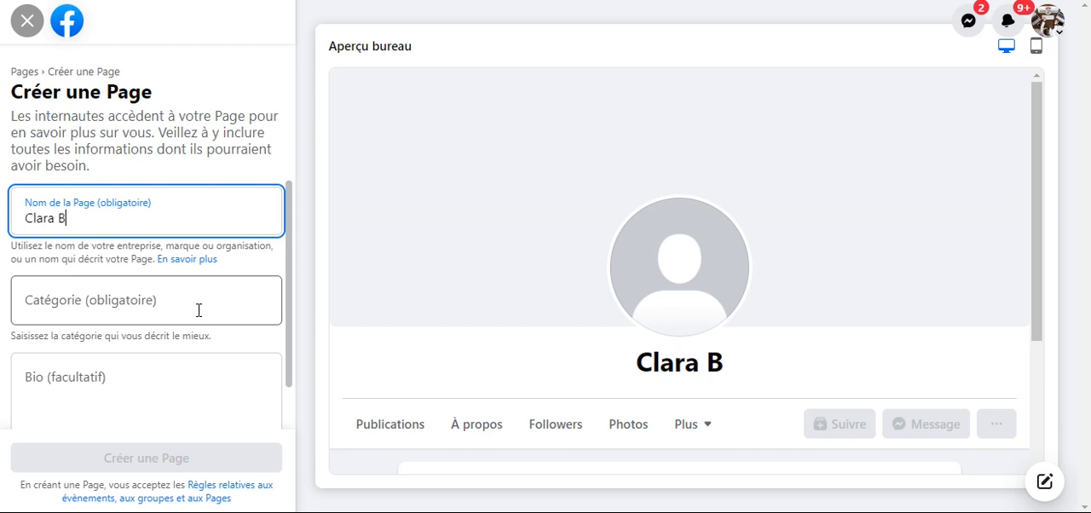
type("ea")
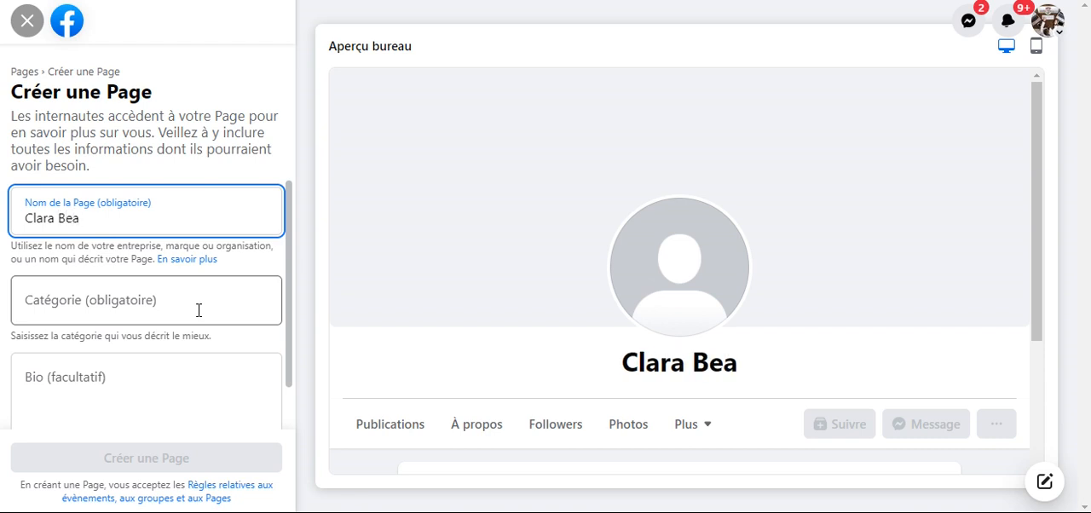
type("uty ")
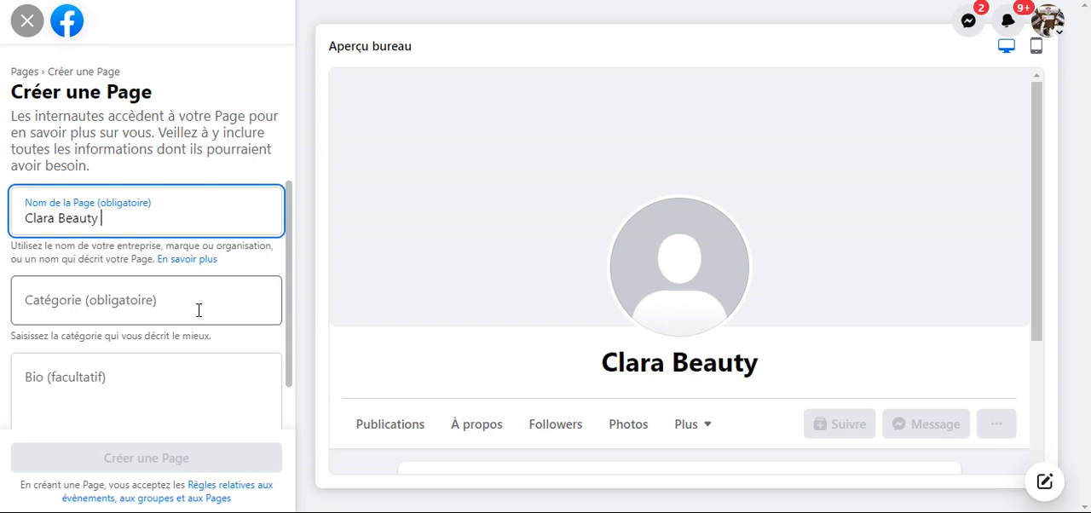
type("Shop")
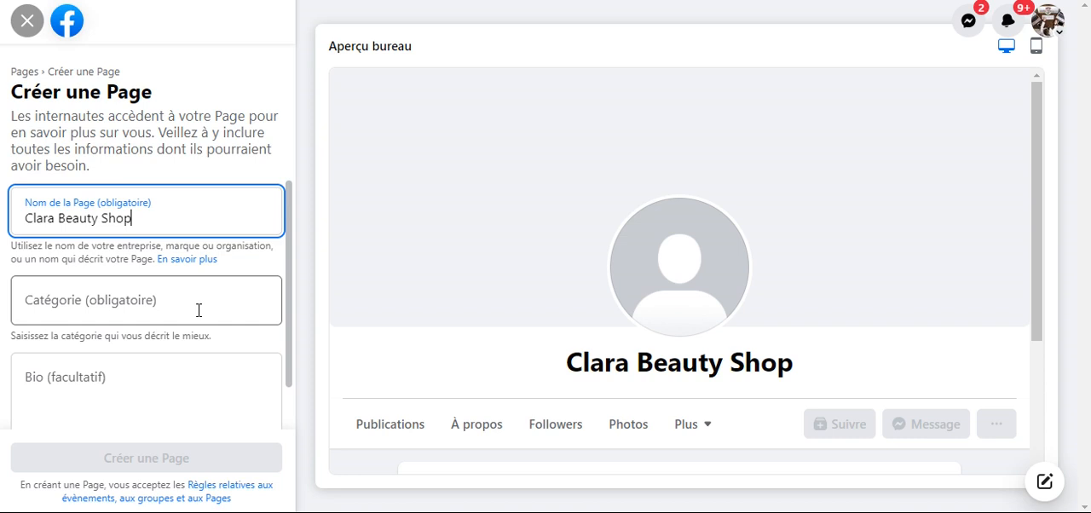
- Search the Page categories for "cosmetique" and clear the search text
left_click(111, 305)
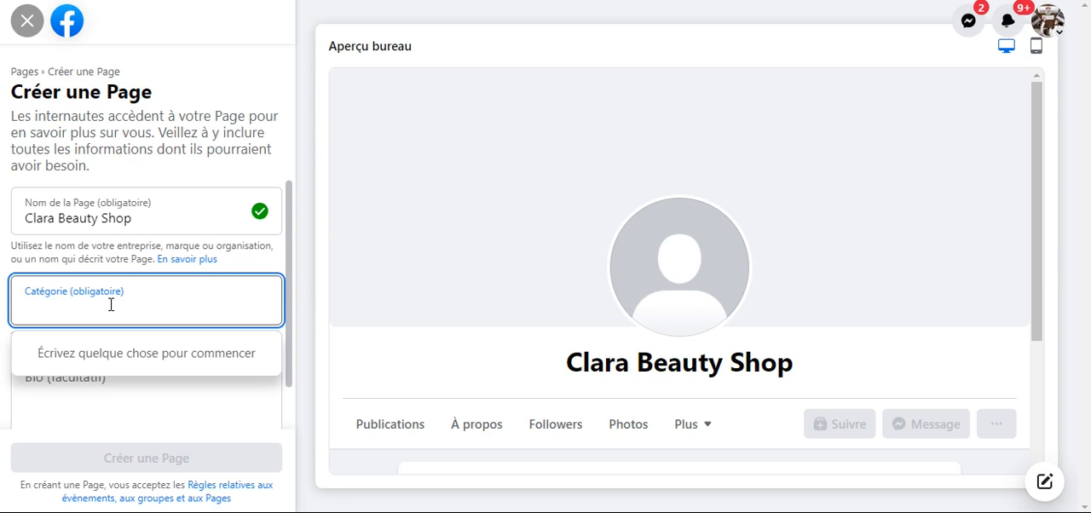
type("cos")
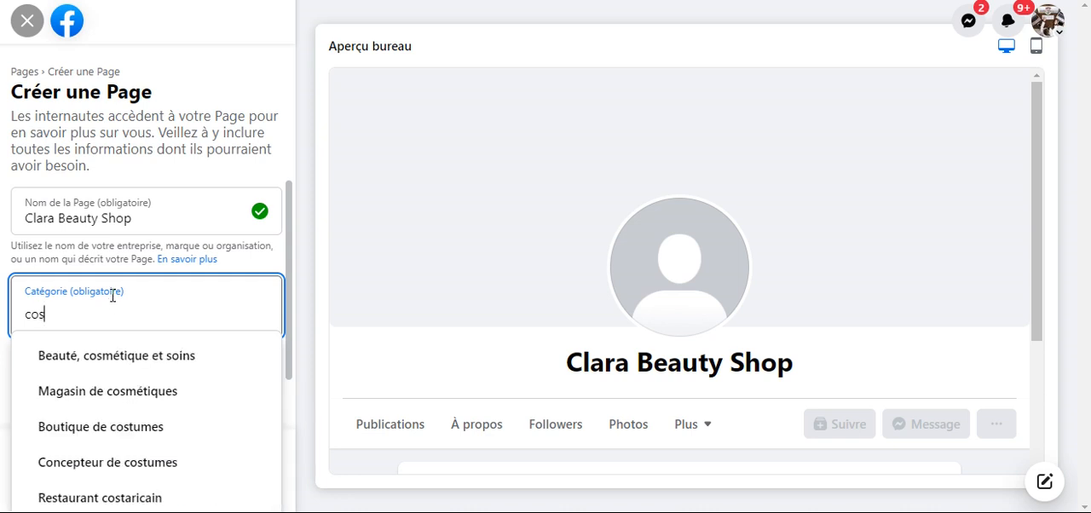
type("met")
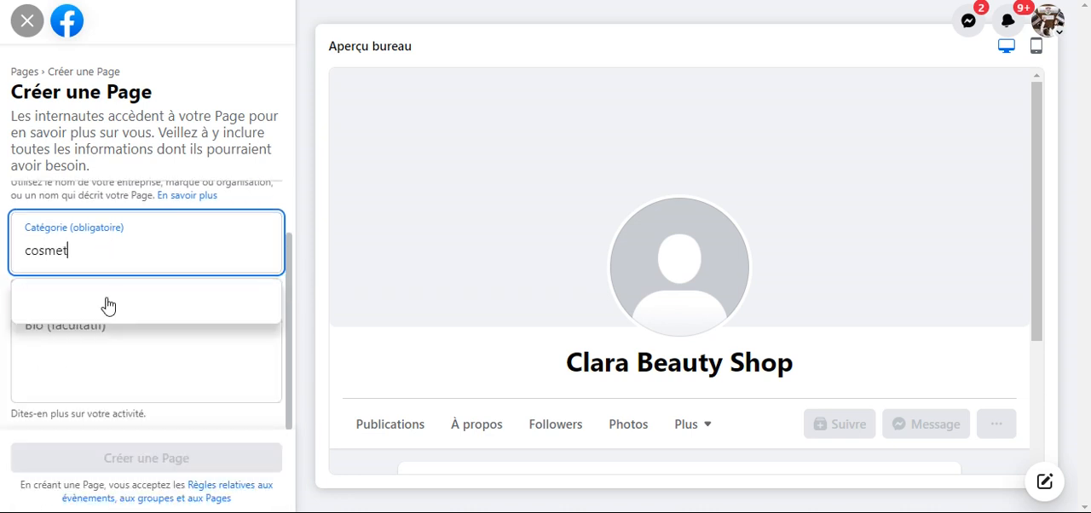
type("ique")
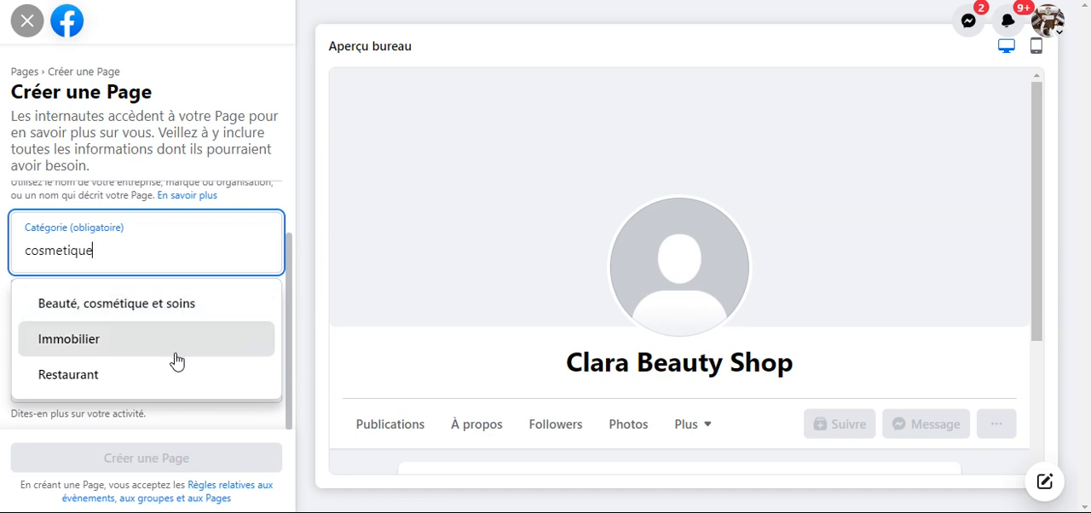
key("BackSpace")
key("BackSpace")
key("BackSpace")
key("BackSpace")
key("BackSpace")
key("BackSpace")
key("BackSpace")
key("BackSpace")
key("BackSpace")
key("BackSpace")
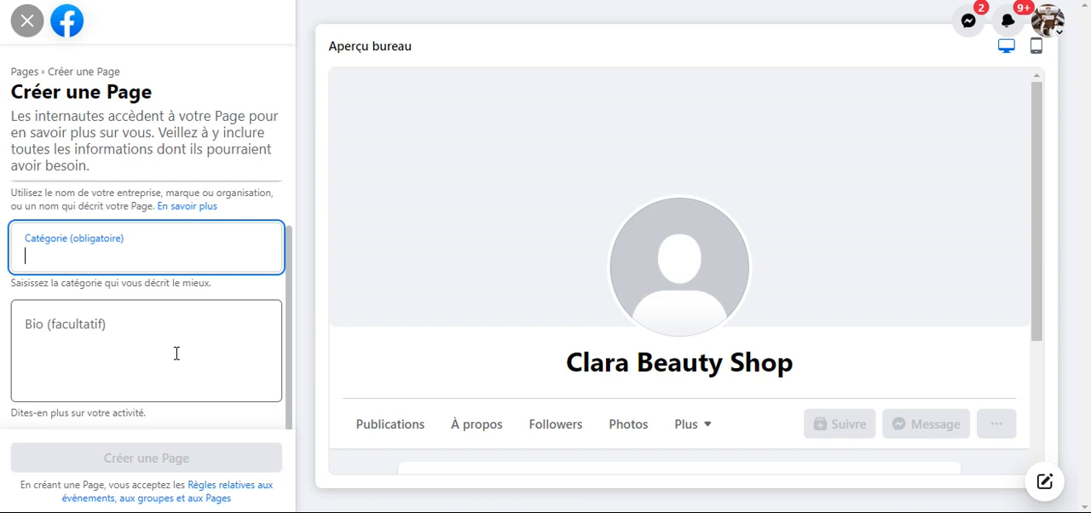
- Search the Page categories for "beaute" and clear the search text
type("beau")
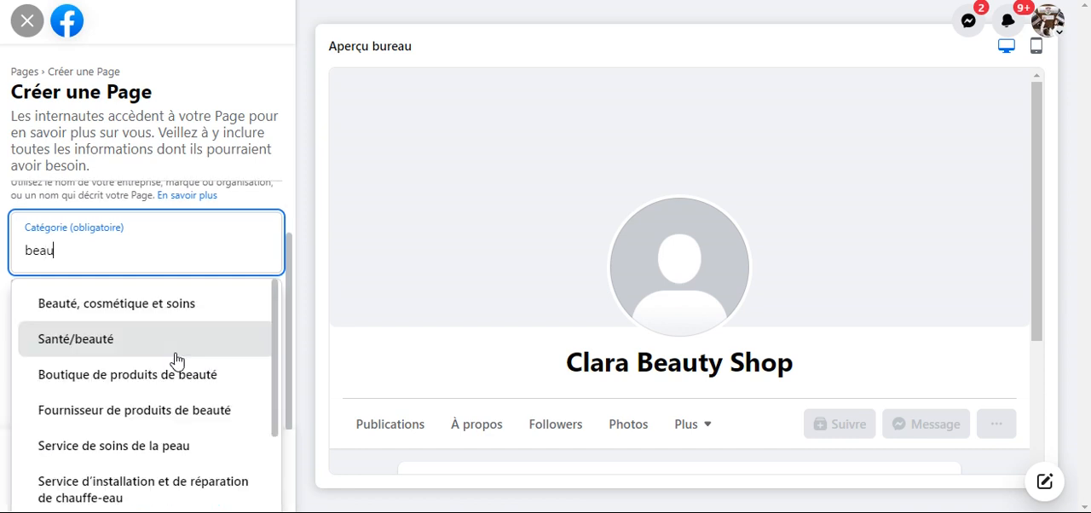
type("te")
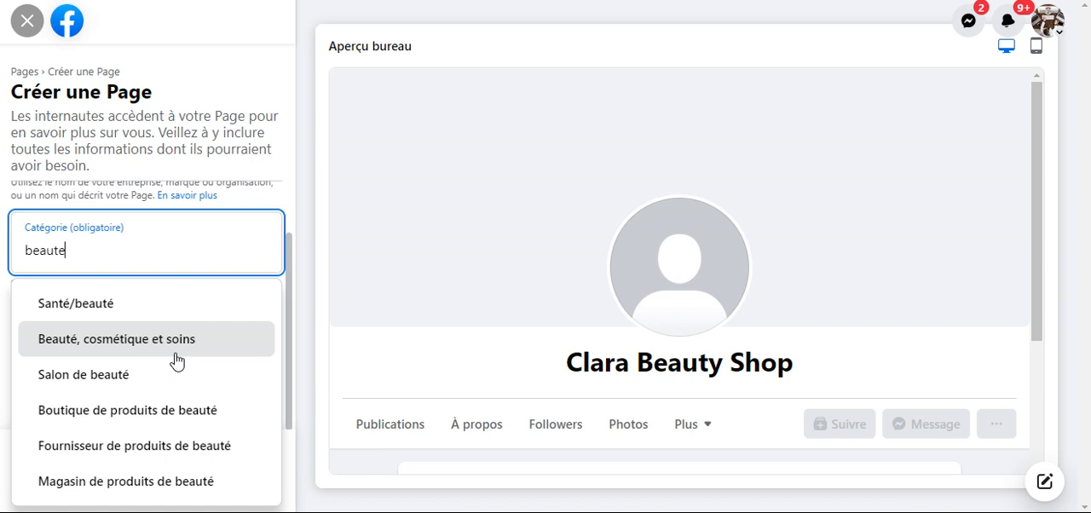
key("BackSpace")
key("BackSpace")
key("BackSpace")
key("BackSpace")
key("BackSpace")
key("BackSpace")
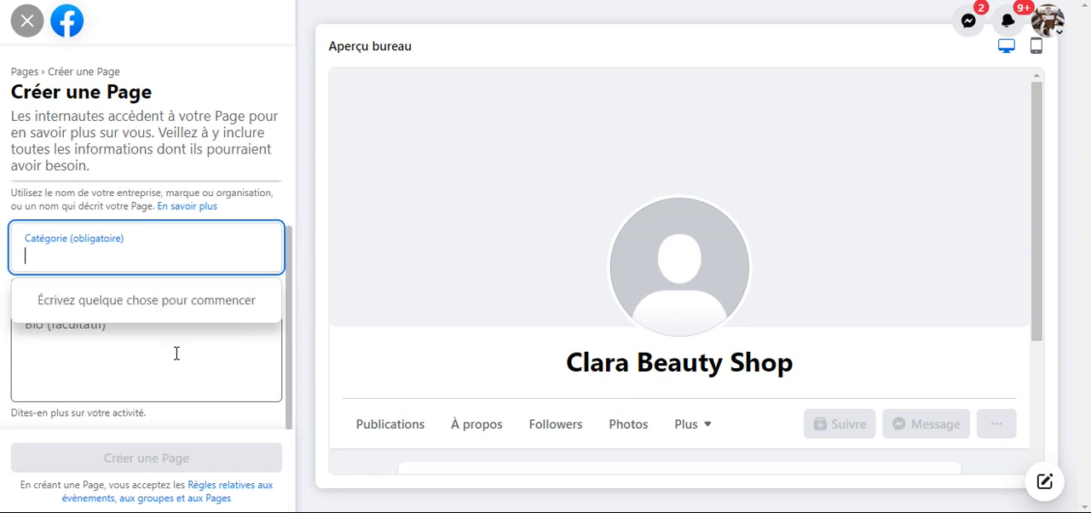
- Search the categories for "cosmetique" and set the Page category to Beauté, cosmétique et soins
type("c")
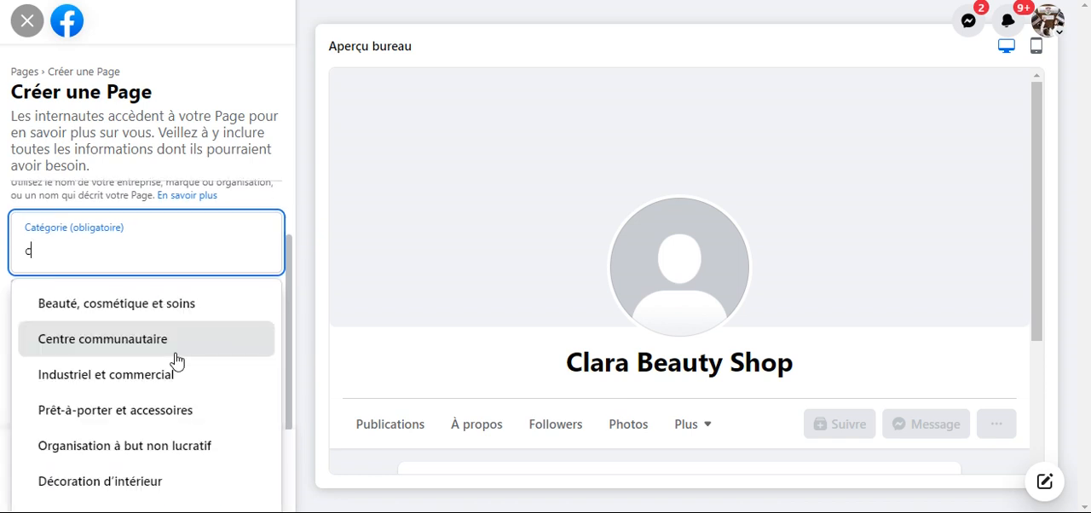
type("osmeti")
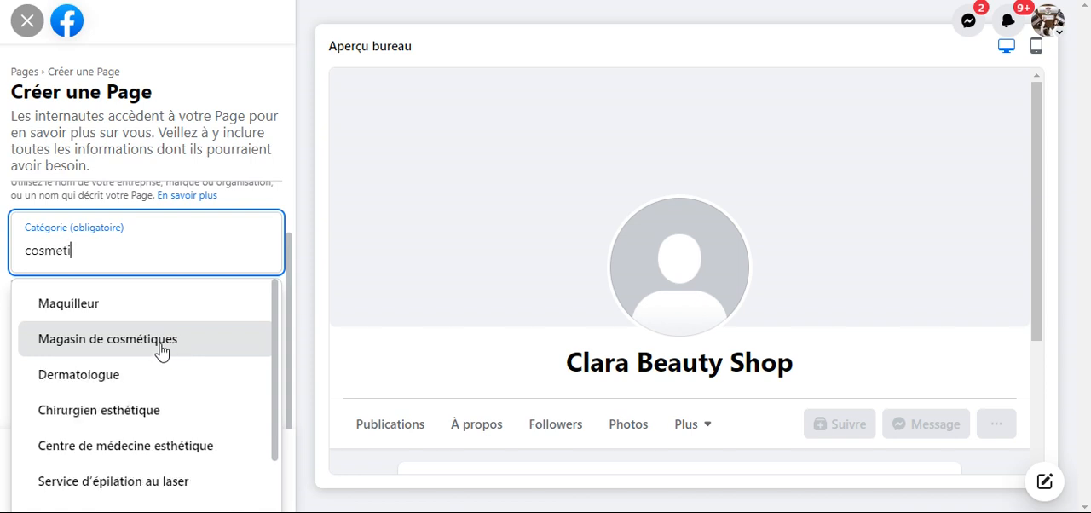
type("que")
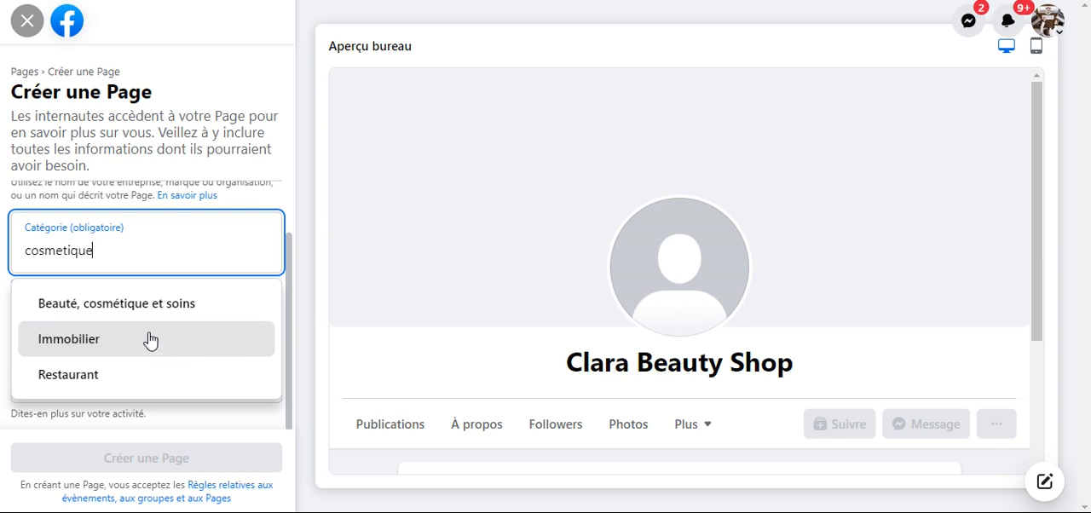
left_click(148, 310)
scroll(144, 310, "down", 1)
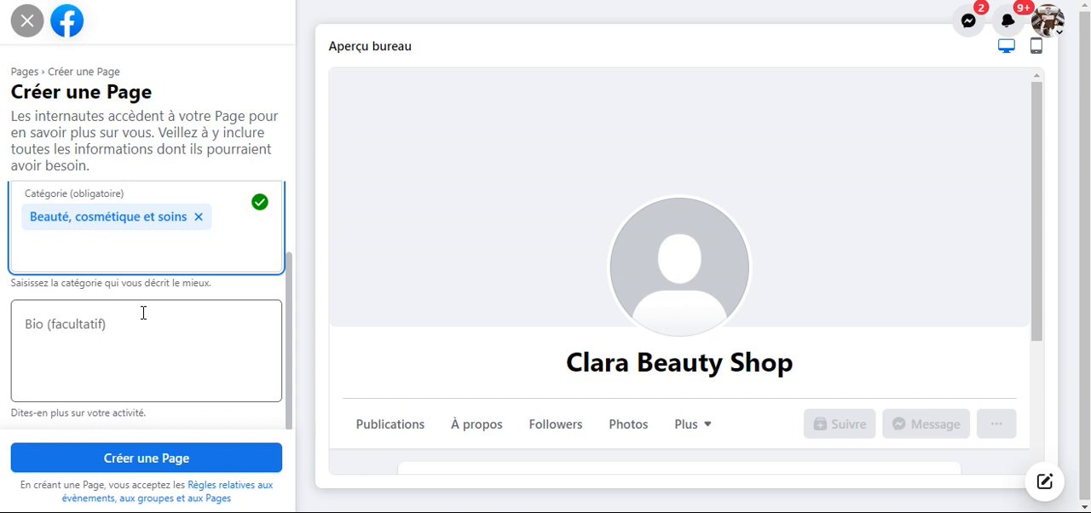
- Copy the Page name "Clara Beauty Shop" for use in the bio
left_click(105, 330)
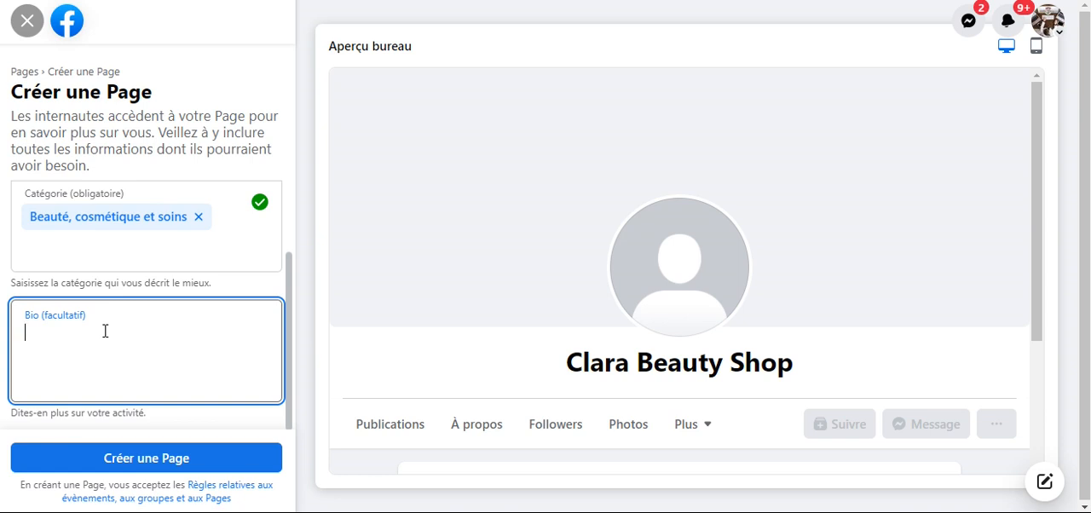
scroll(162, 256, "up", 1)
left_click(132, 218)
key("ctrl+a")
key("ctrl+c")
scroll(129, 323, "down", 1)
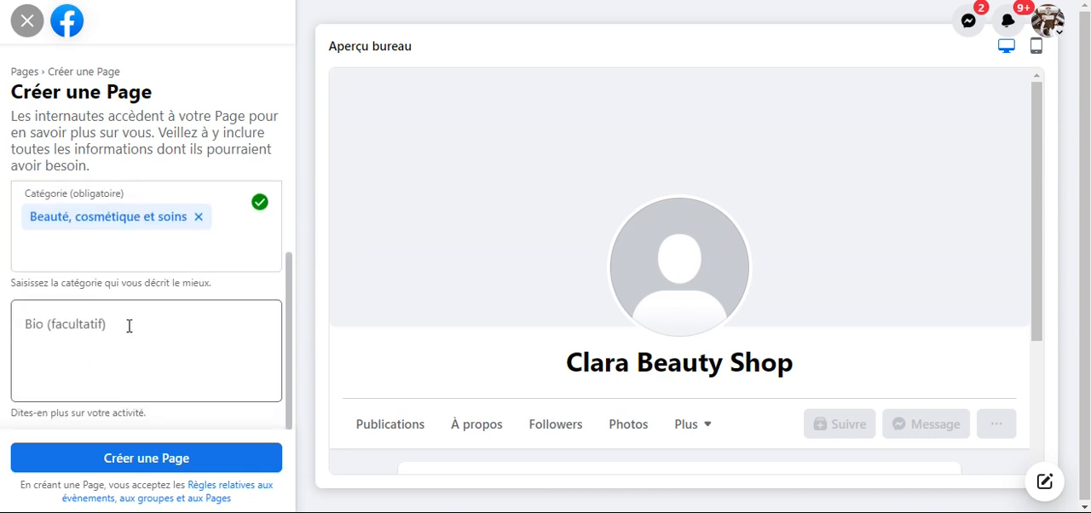
- Start the Page bio with "Bienvenue dans l univers cosmetique chez Clara Beauty Shop", inserting the copied Page name
left_click(129, 327)
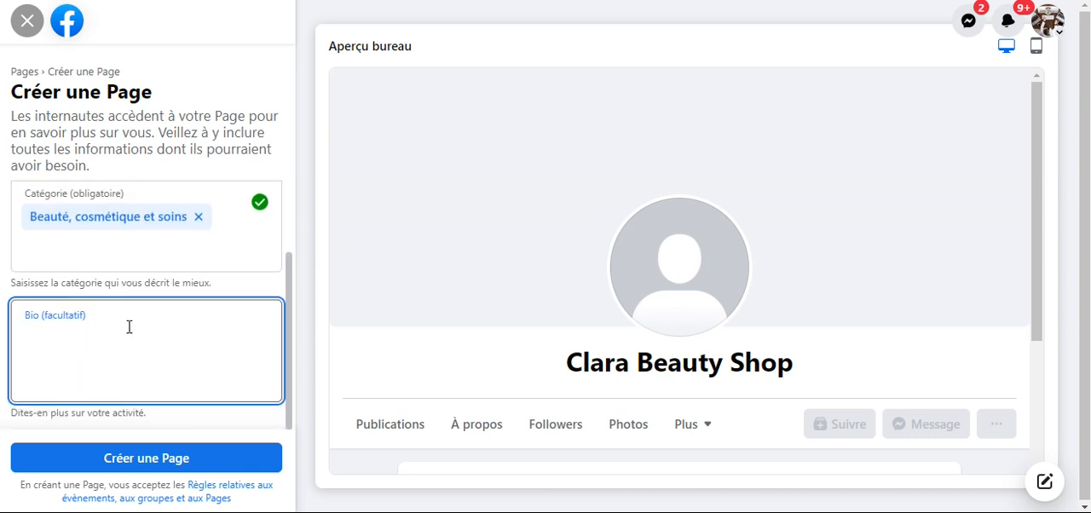
type("Bie")
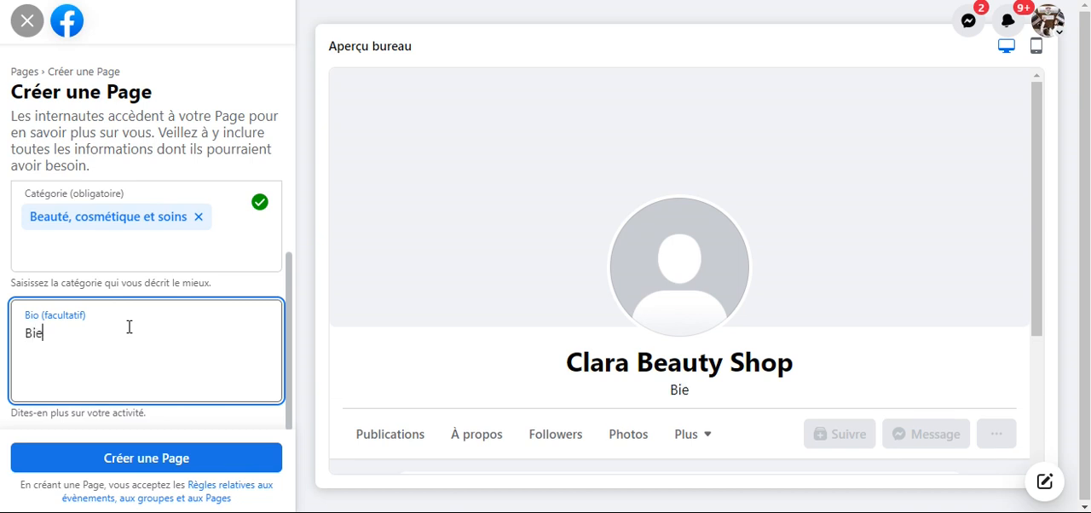
type("nvenue ")
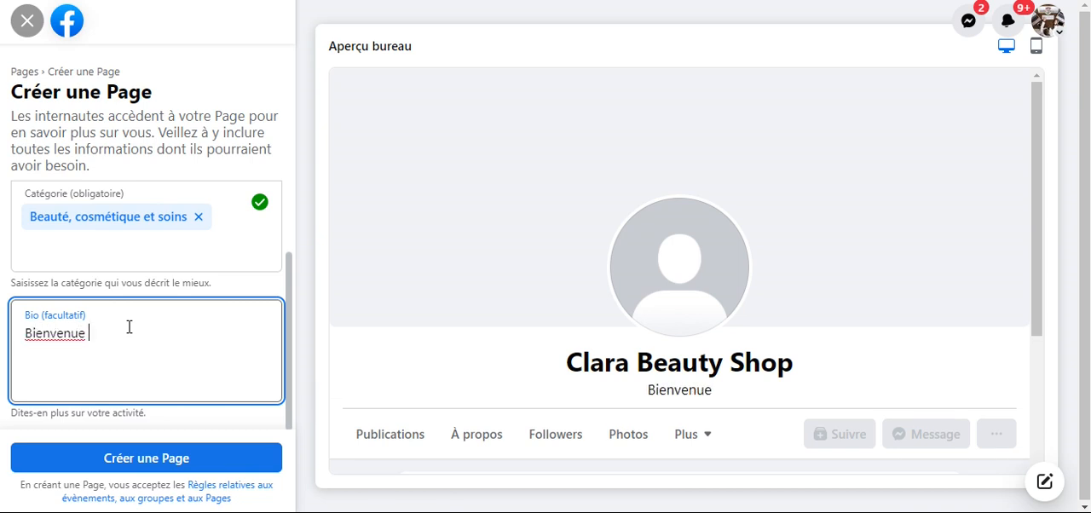
type("dans l u")
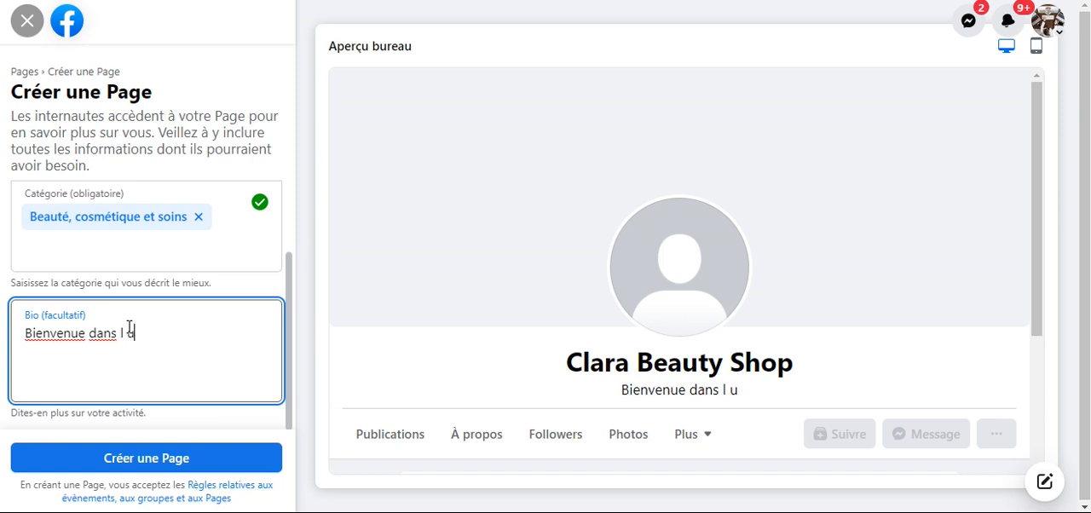
type("nivers ")
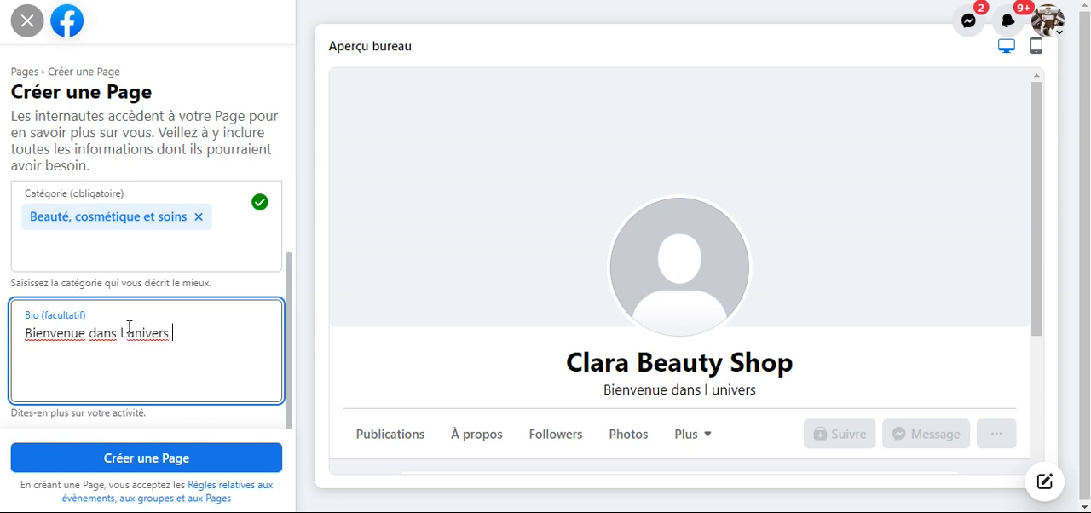
type("co")
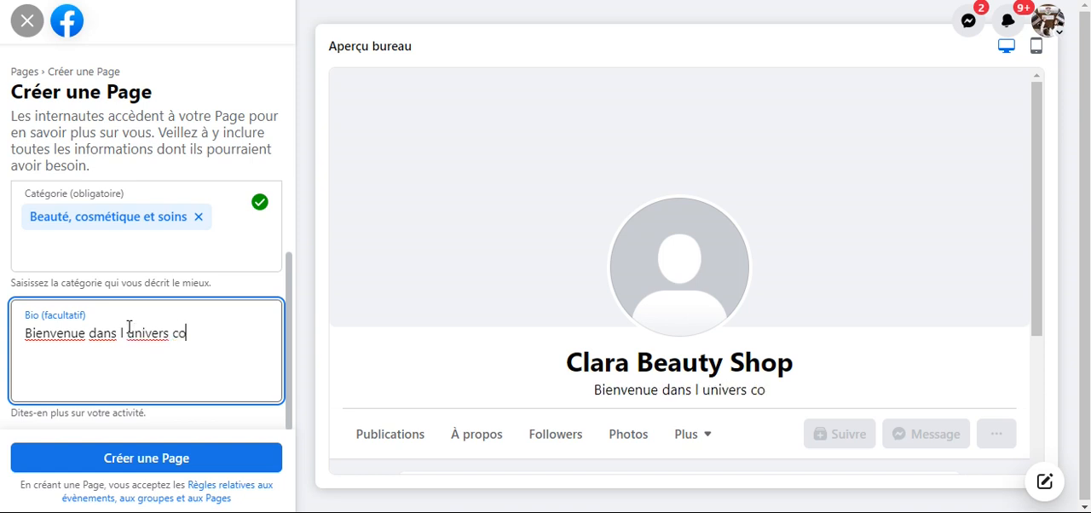
type("smetiq")
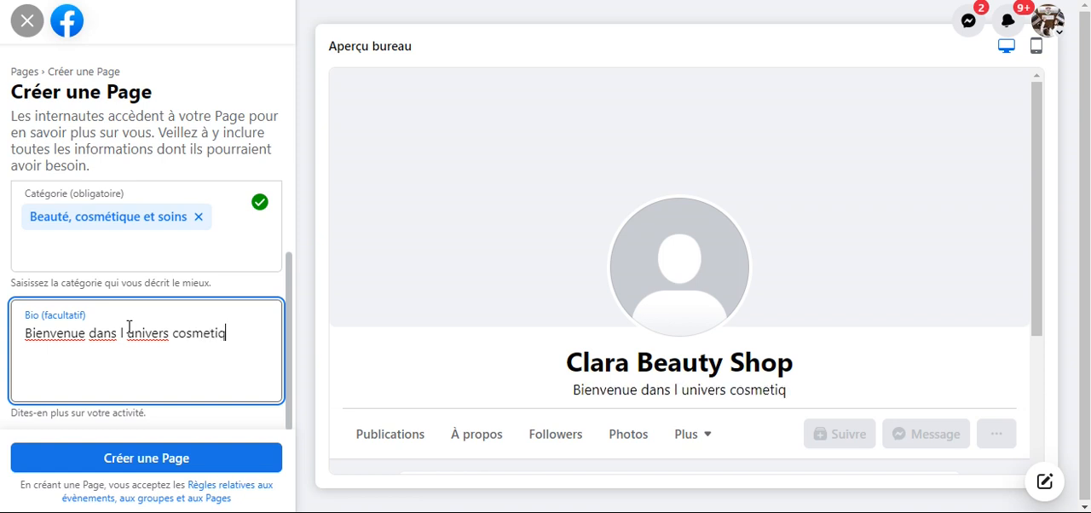
type("ue chez")
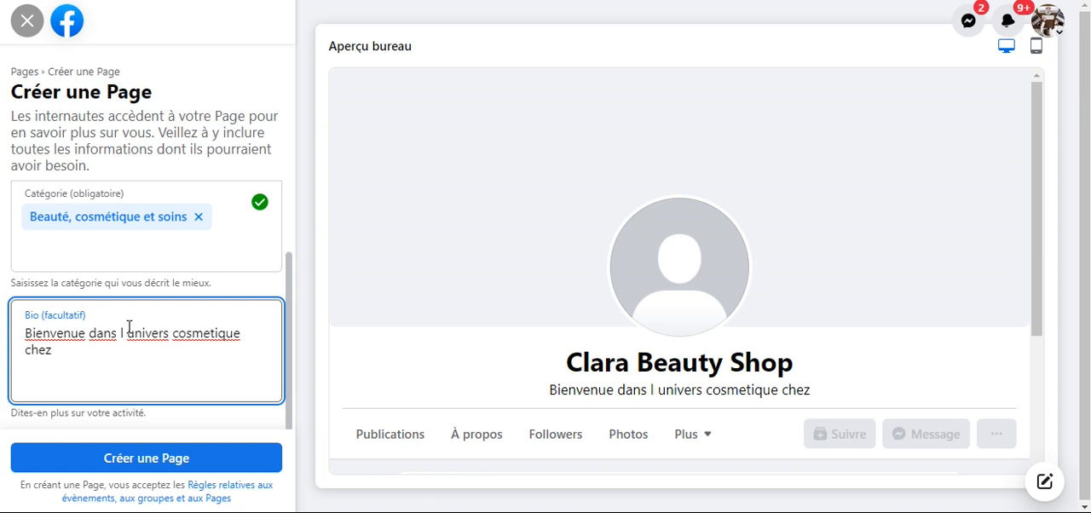
key("ctrl+v")
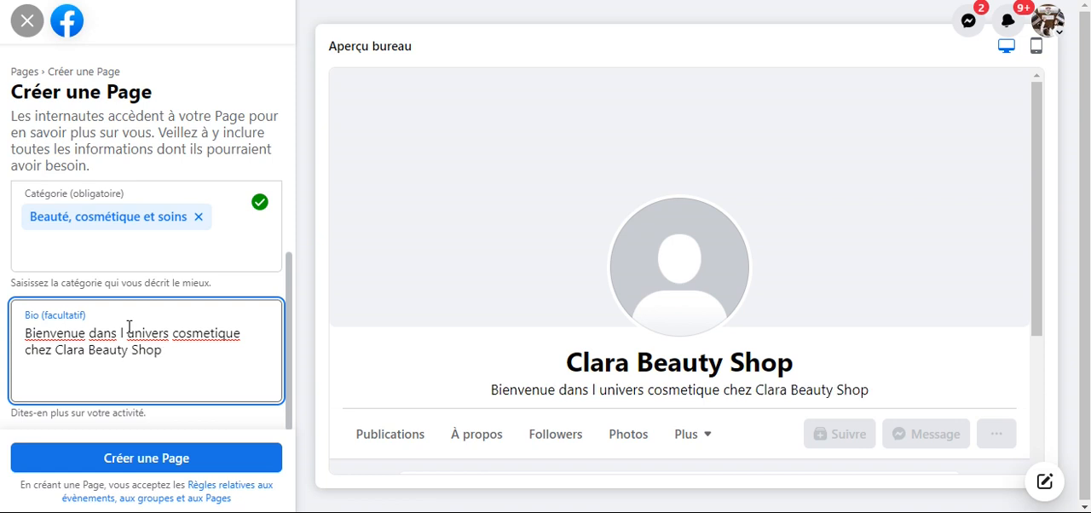
- Continue the bio with "specialiser dans la vente des produits cos"
type("specialiser dans la vente des")
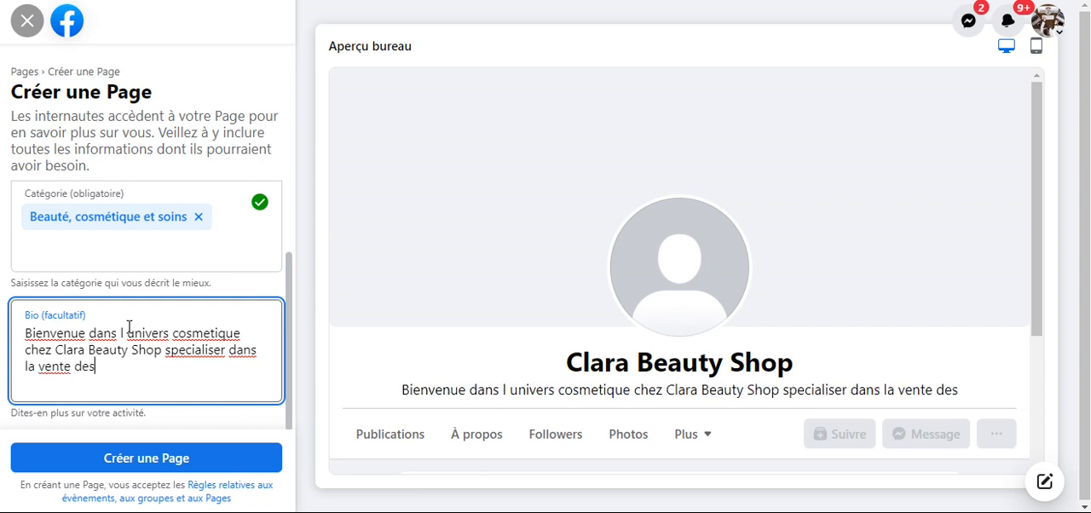
type(" pro")
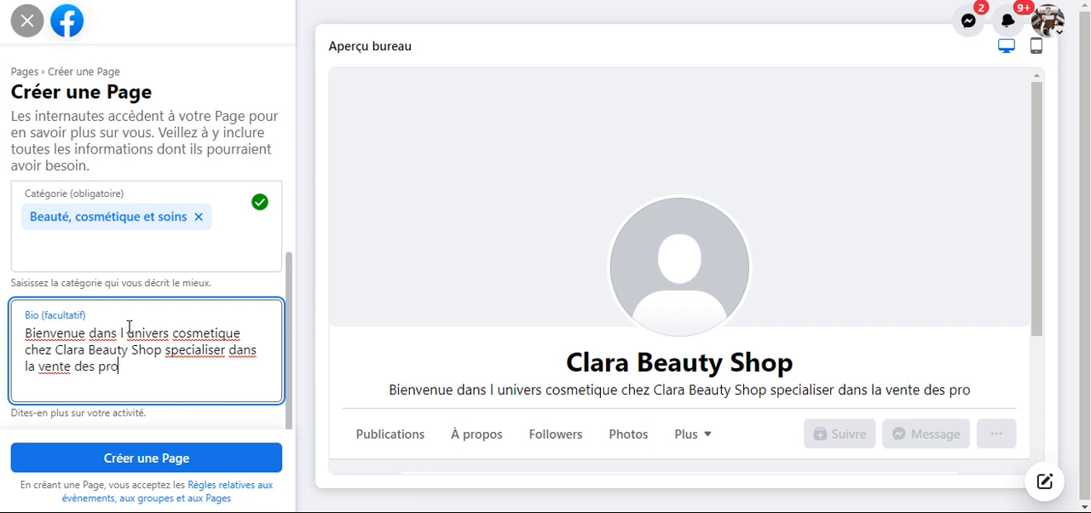
type("duits")
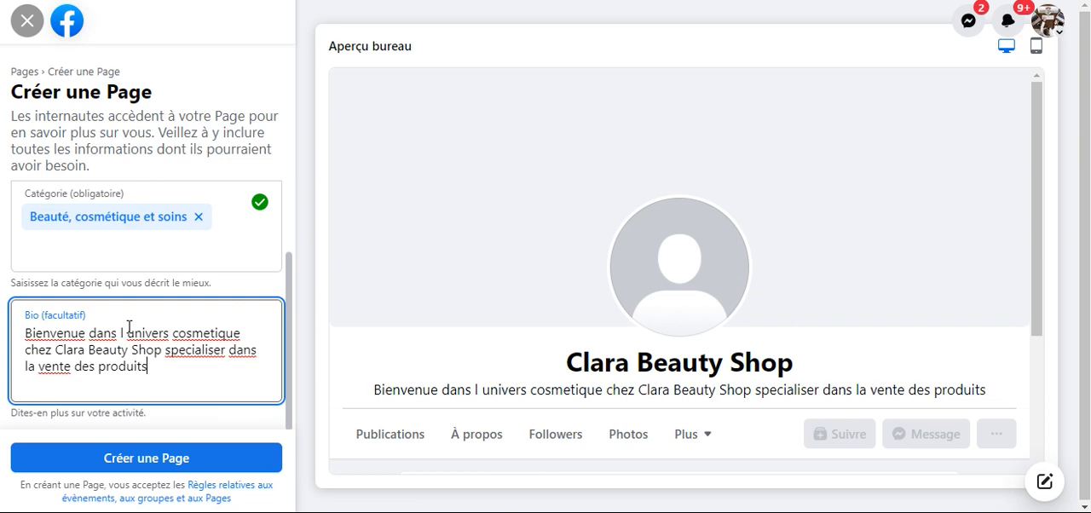
type(" cos")
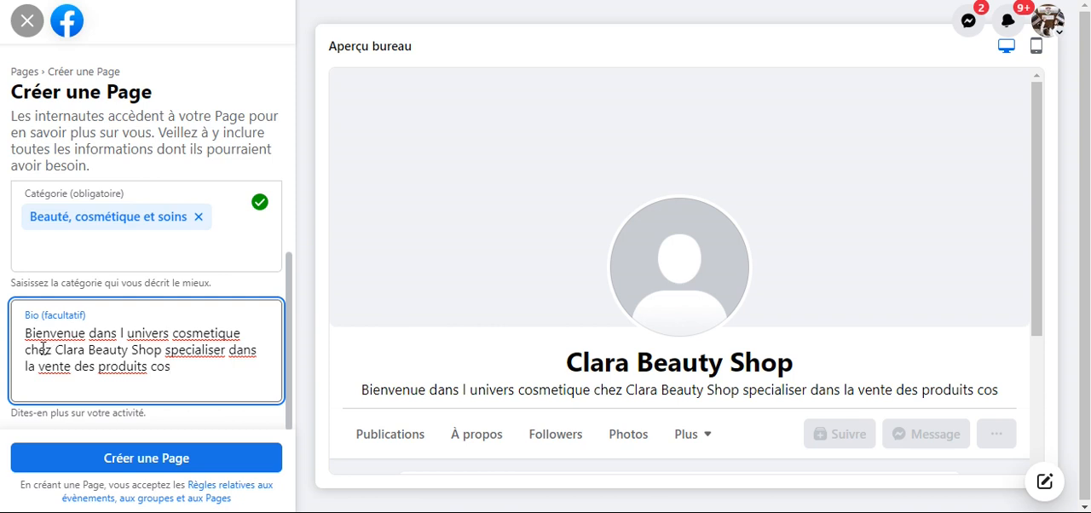
double_click(203, 331)
left_click(175, 368)
key("BackSpace")
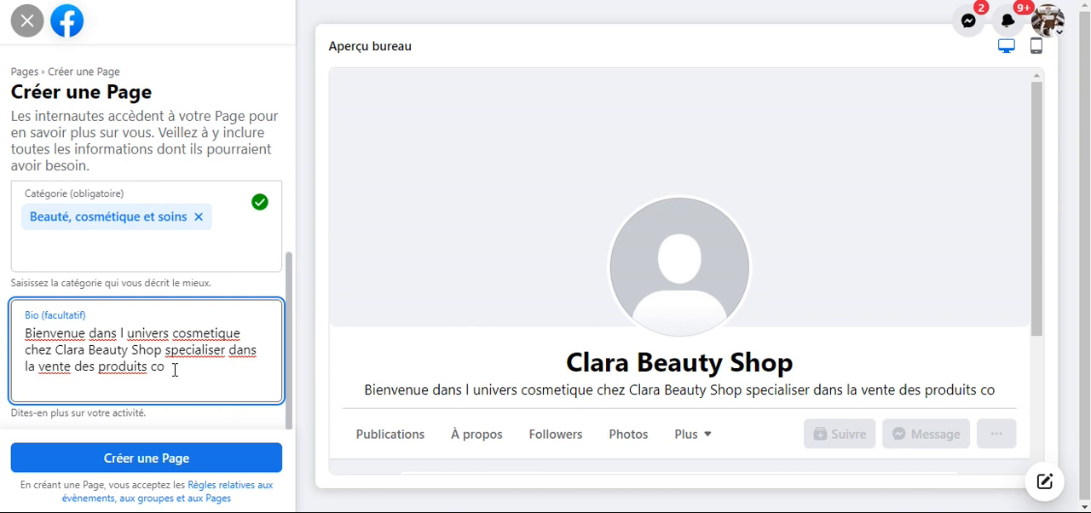
type("s")
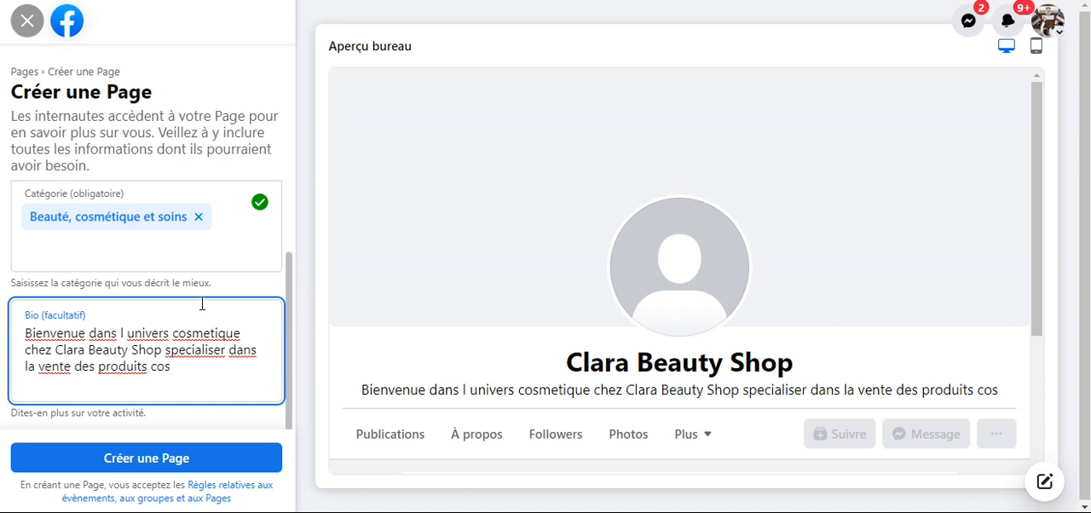
- Create the Page with the entered details and dismiss the creation notification
left_click(140, 463)
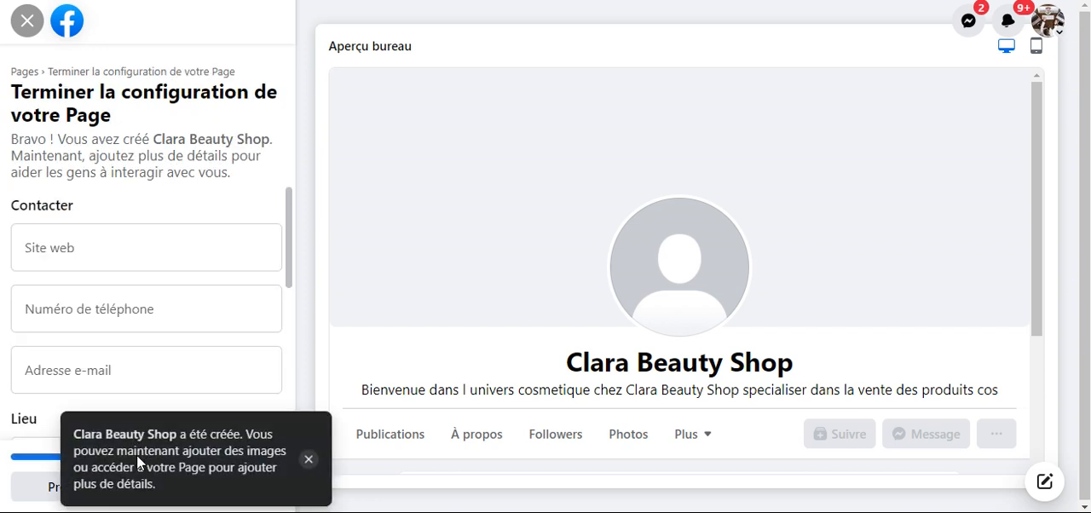
left_click(309, 460)
- Try the note "lien whatsapp a utiliser ici" as the Page's website and clear the entry
left_click(109, 256)
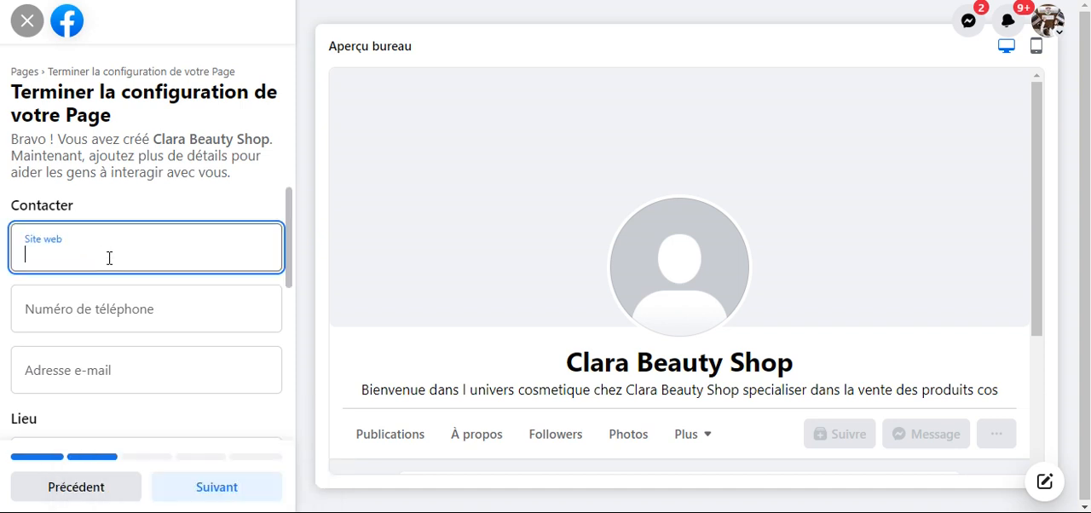
scroll(109, 260, "down", 2)
scroll(108, 264, "up", 2)
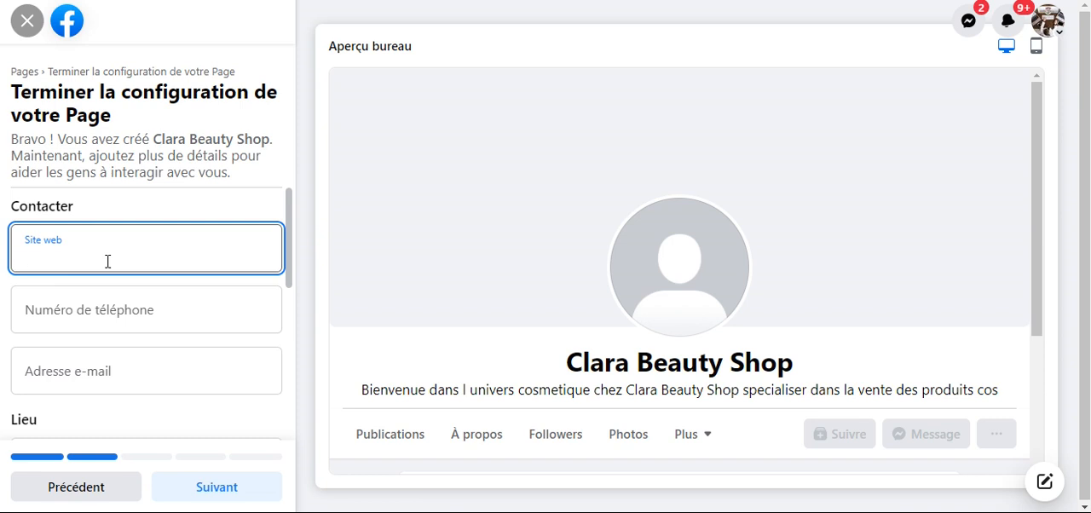
type("lien whatsa")
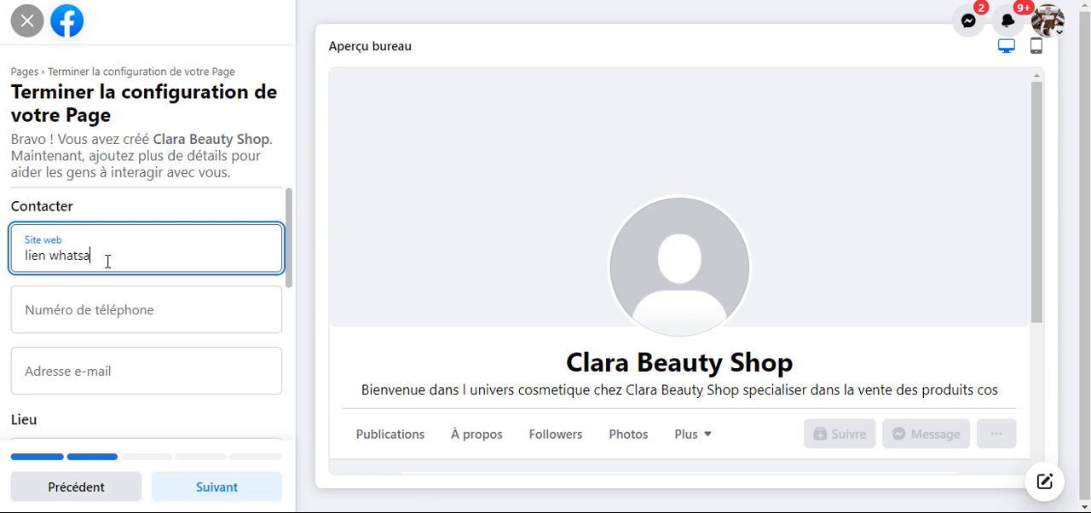
type("pp a utiliser ici")
triple_click(242, 262)
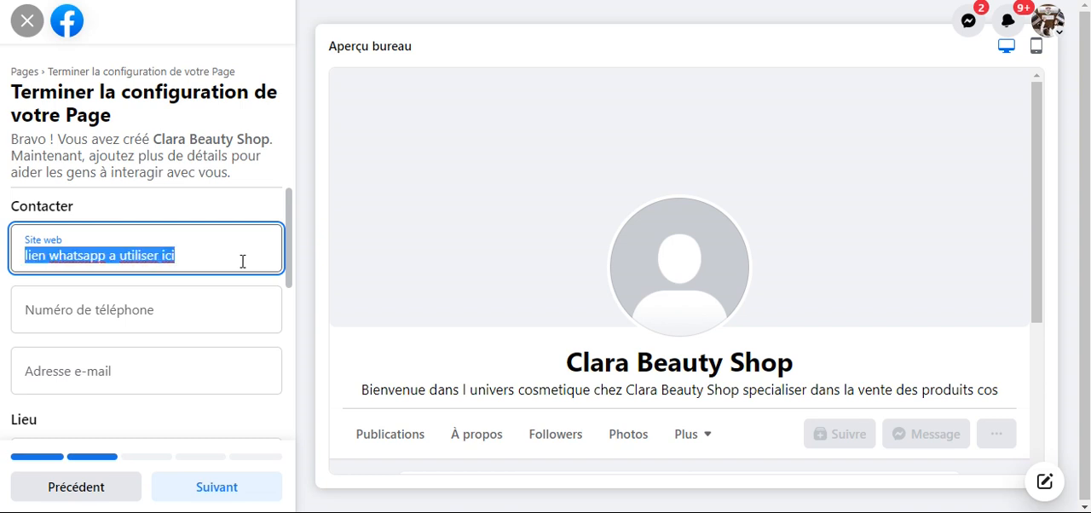
key("BackSpace")
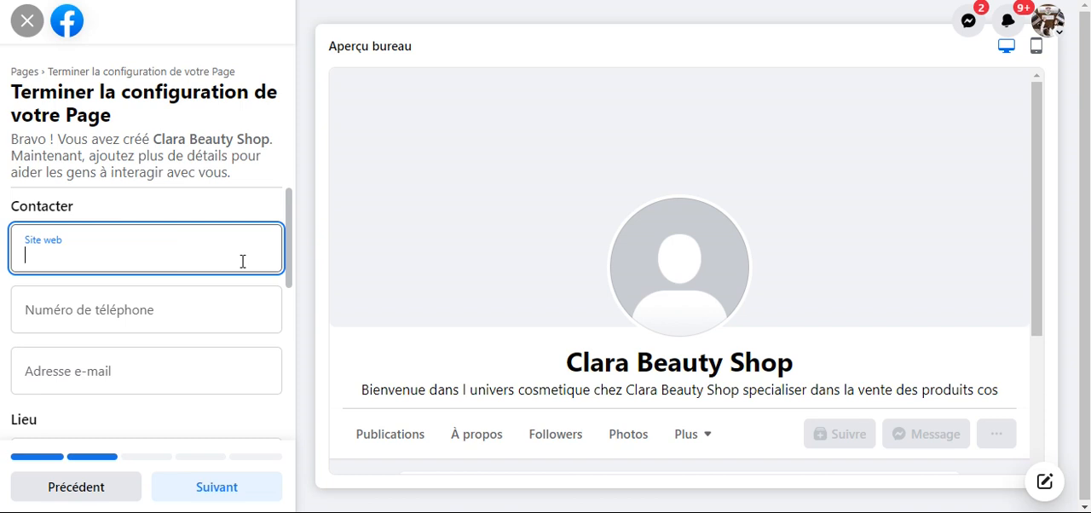
- Fill in the Page's contact phone number, including the country code
left_click(160, 304)
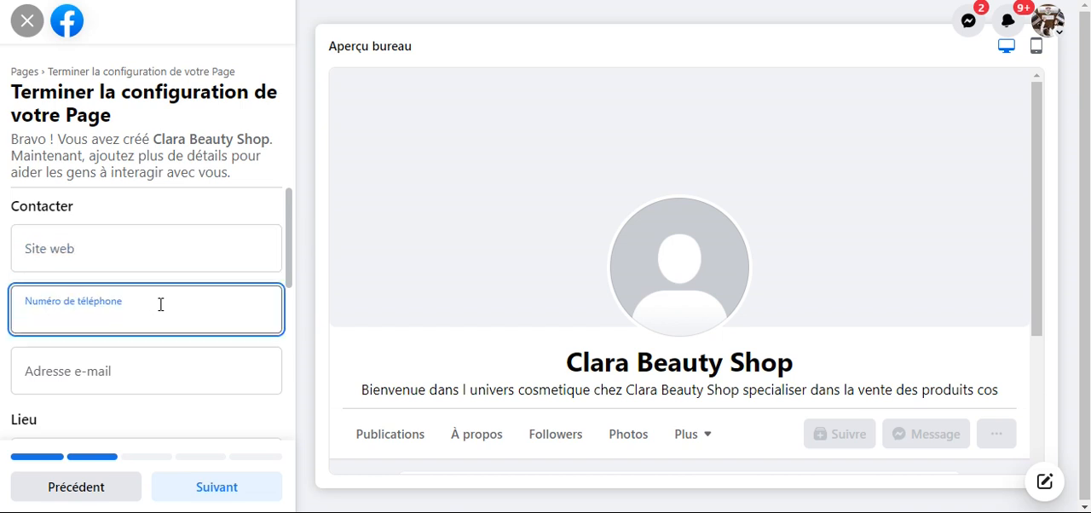
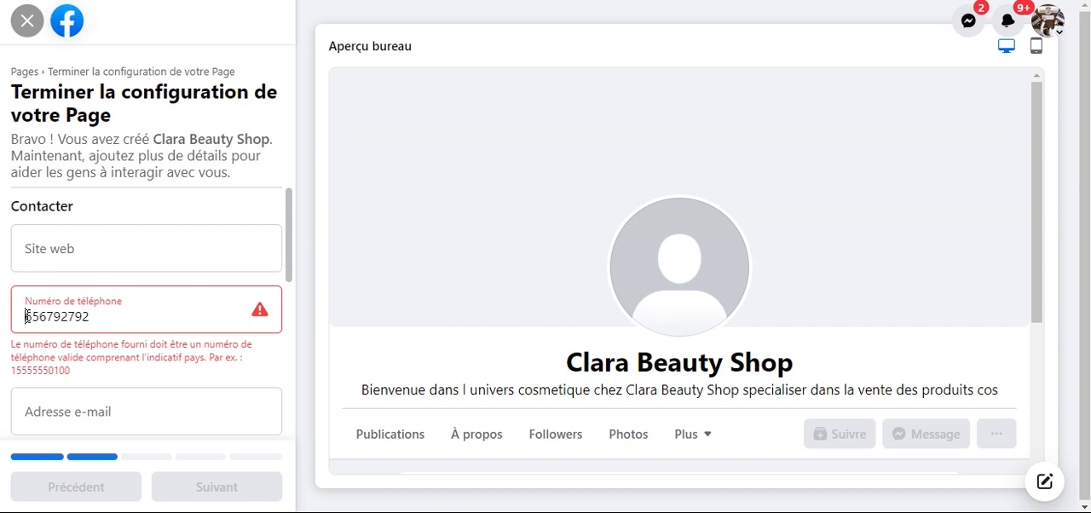
type("1")
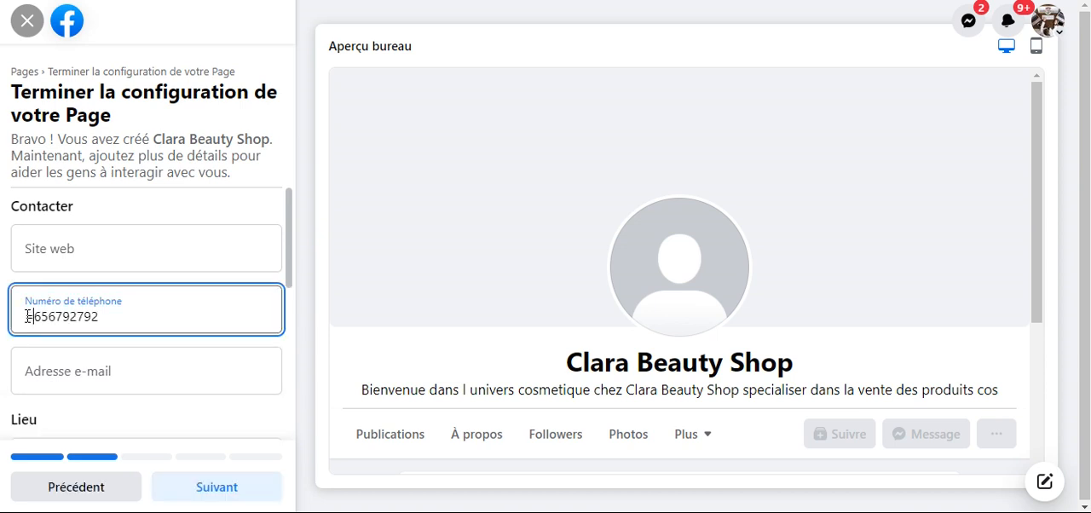
key("BackSpace")
type("00")
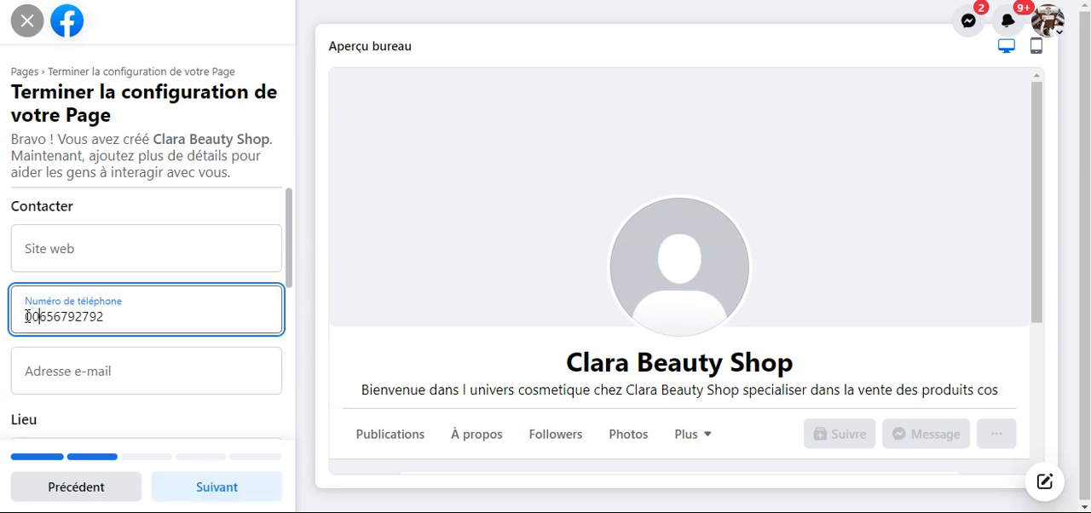
type("237")
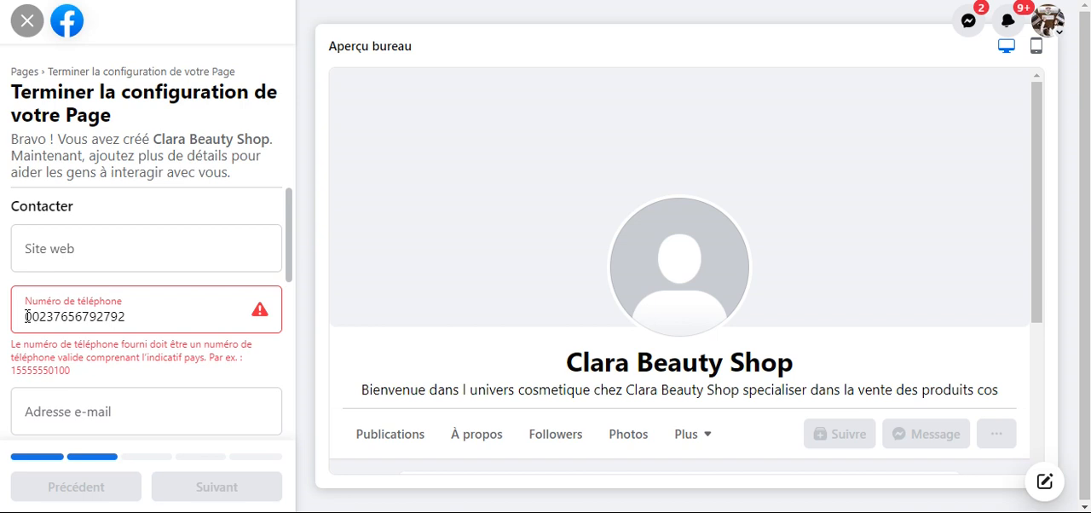
- Fill in the Page's contact e-mail address
left_click(52, 370)
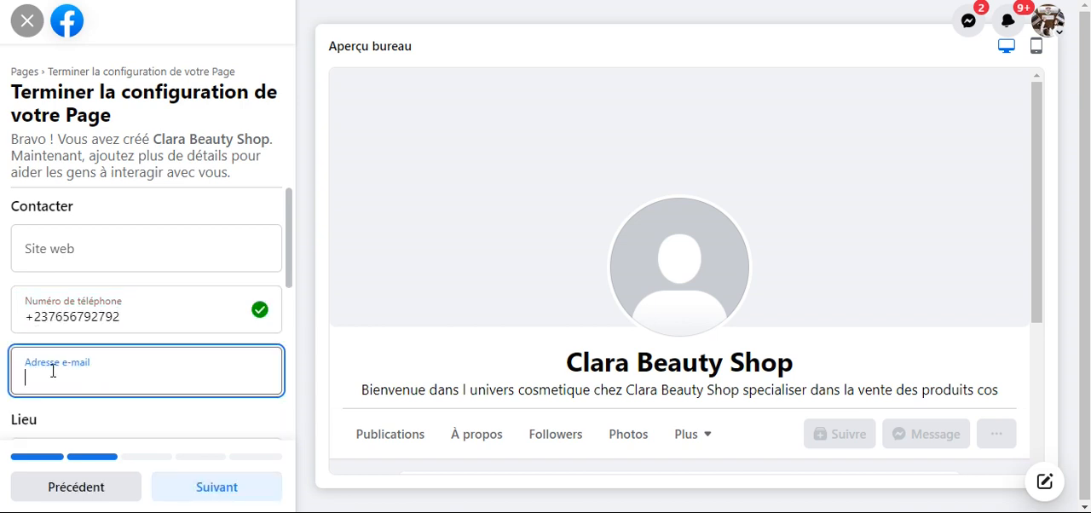
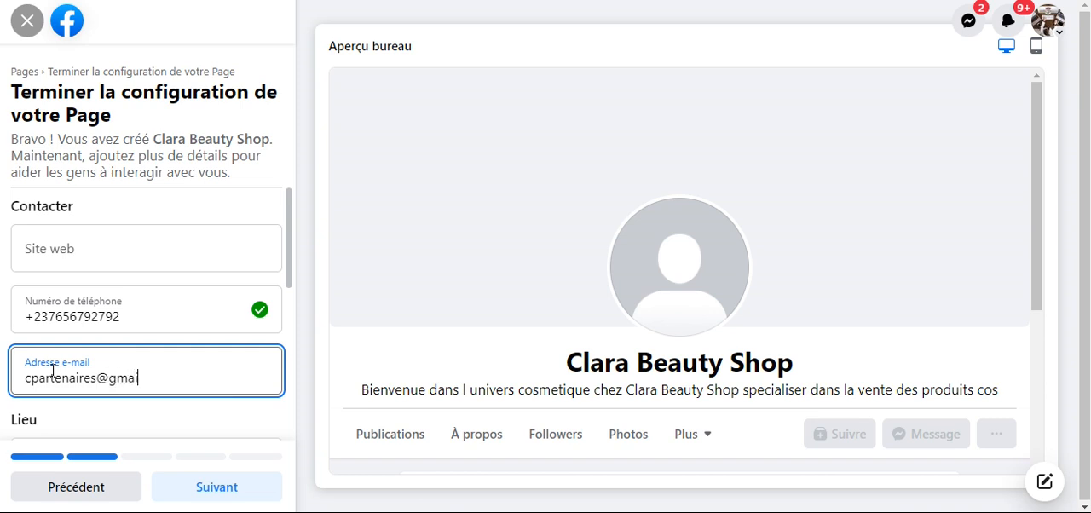
- Fill in the shop's street address in the location details, including the nearby landmark and district
scroll(59, 358, "down", 2)
left_click(69, 302)
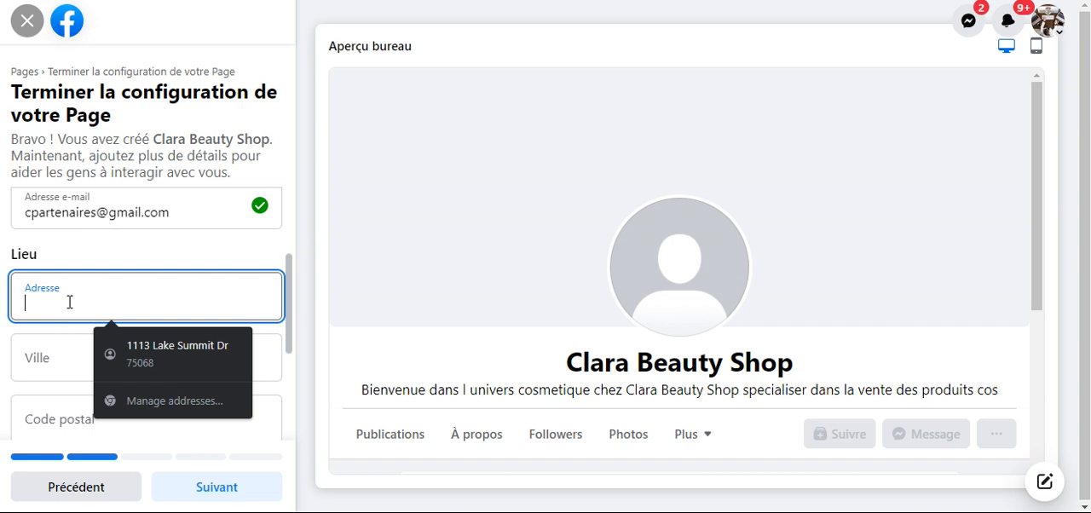
type("100m de")
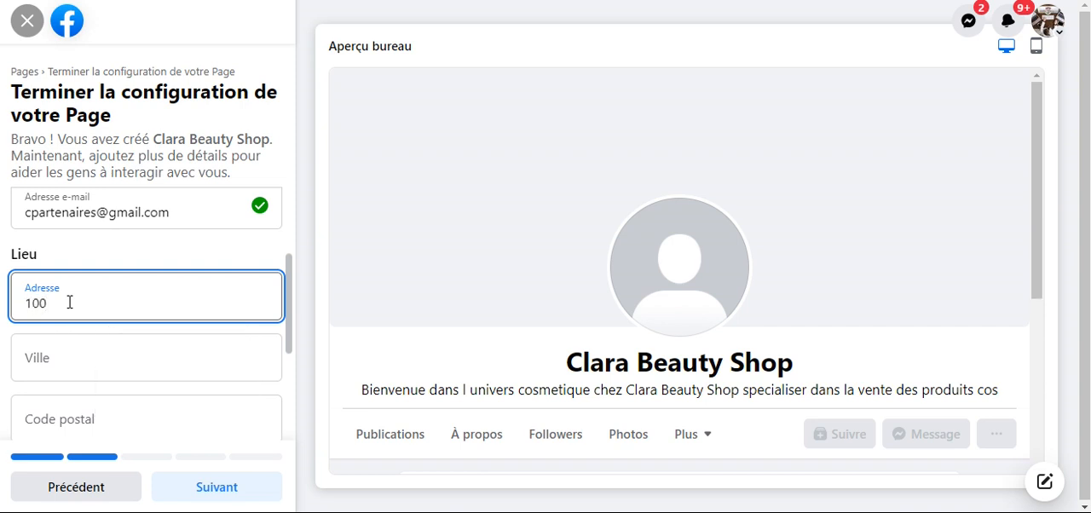
key("BackSpace")
key("BackSpace")
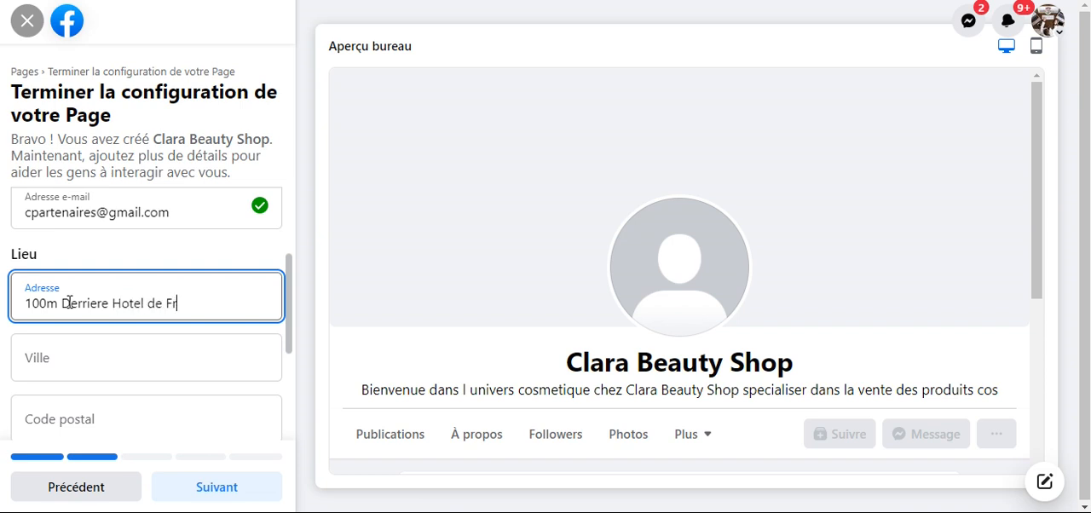
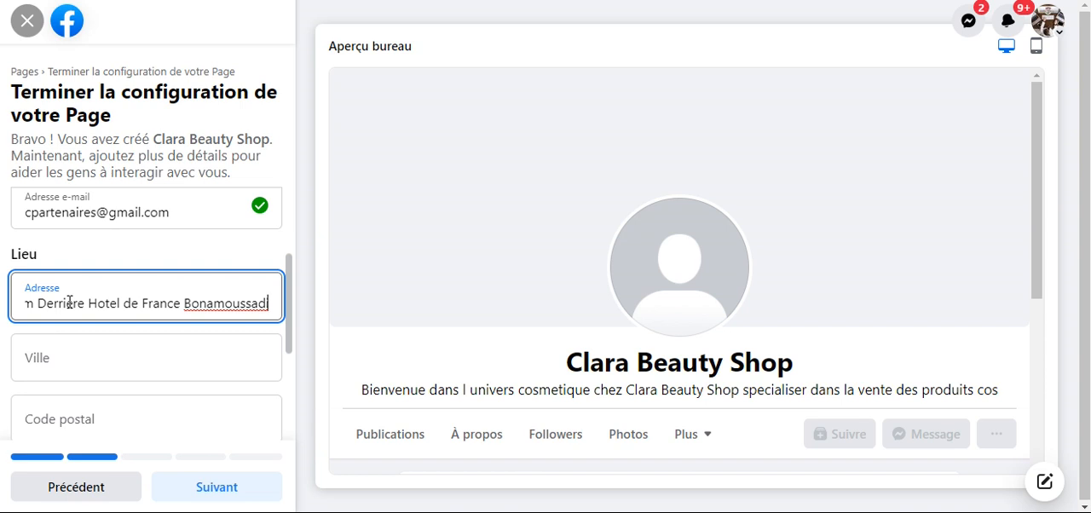
- Choose Douala as the Page's city from the suggestions, fill in the postal code and review the location details
left_click(64, 356)
type("Douala")
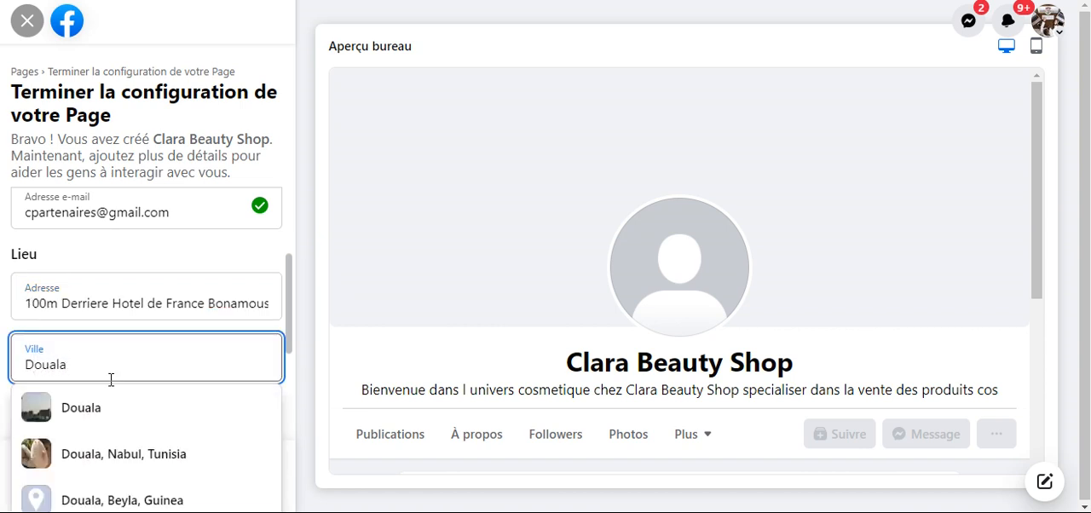
left_click(97, 406)
scroll(91, 307, "down", 2)
left_click(90, 263)
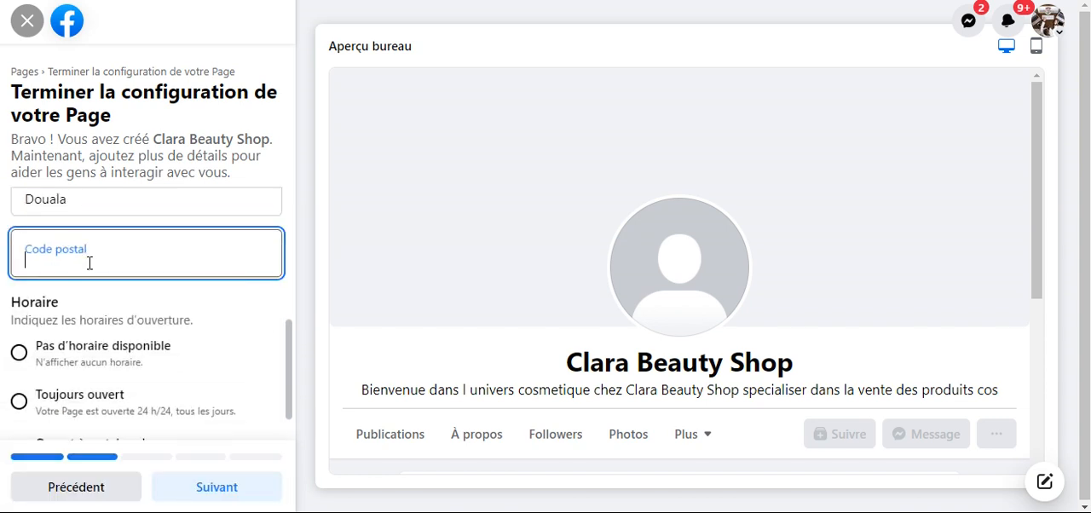
type("237")
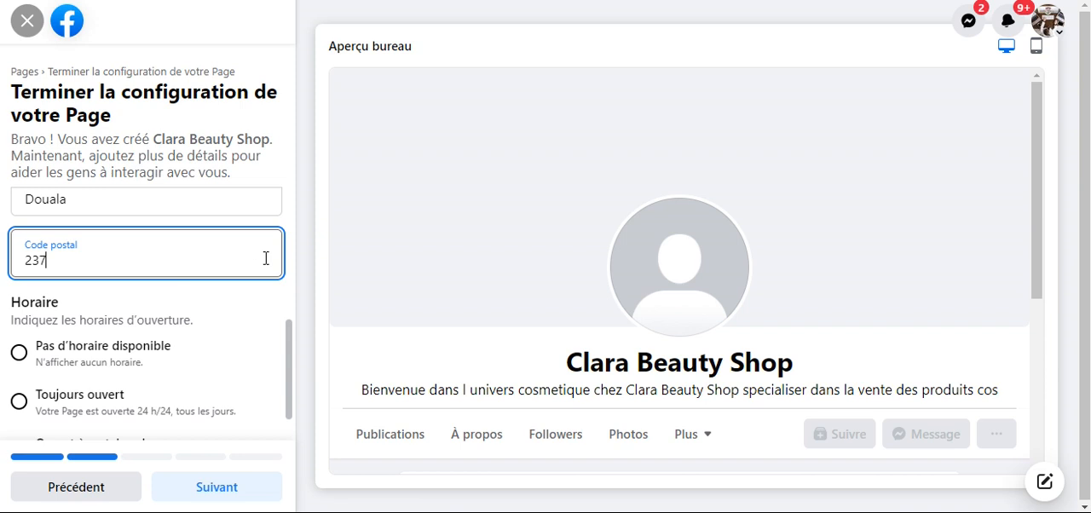
scroll(265, 256, "up", 1)
scroll(266, 258, "up", 1)
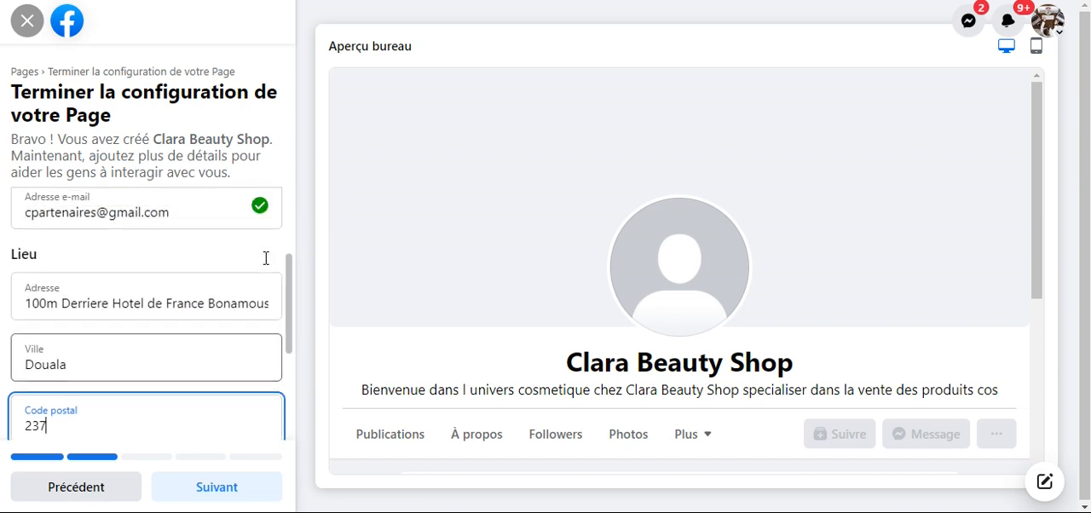
- Set the opening hours to "Toujours ouvert" and proceed to the Page personalisation stage
scroll(265, 258, "down", 2)
scroll(263, 274, "down", 1)
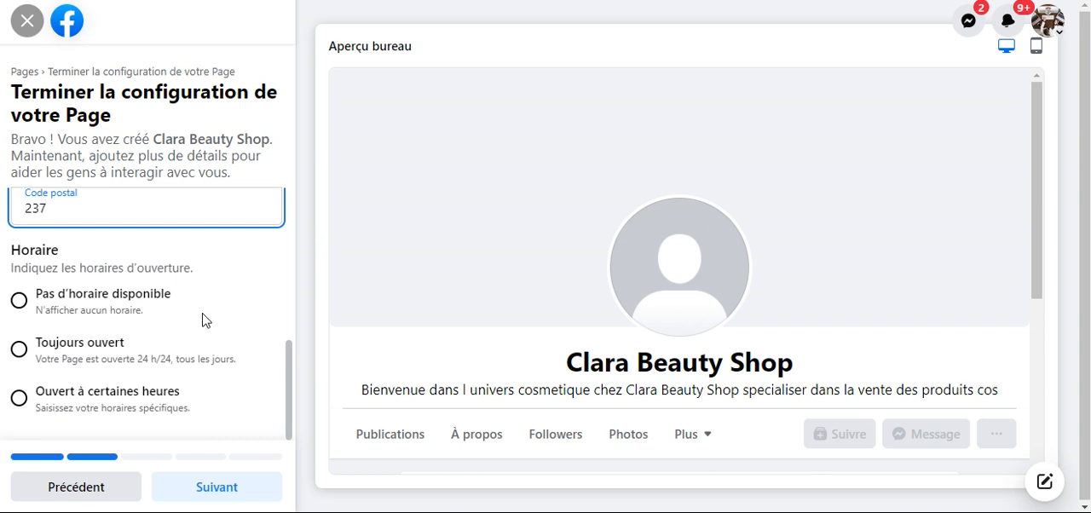
left_click(109, 349)
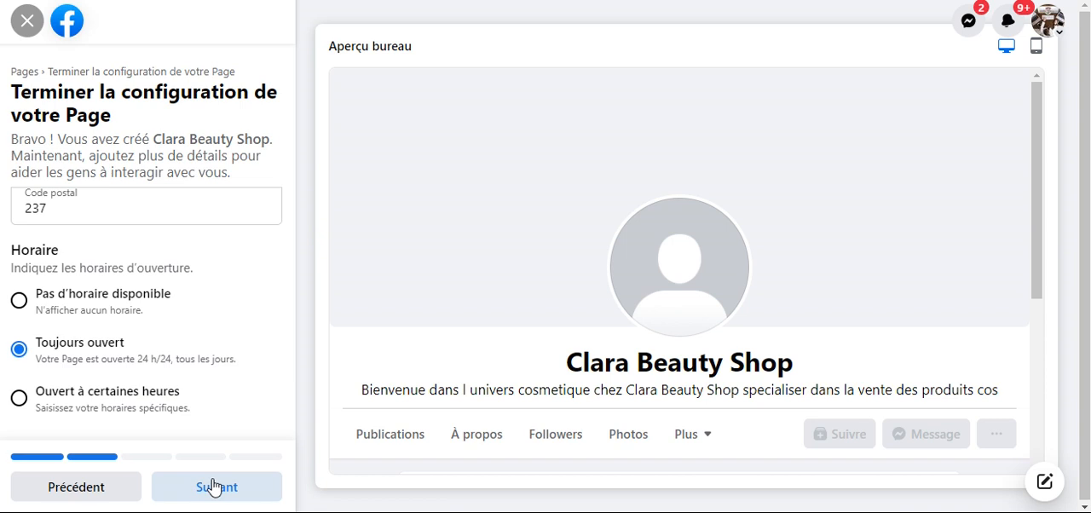
left_click(214, 487)
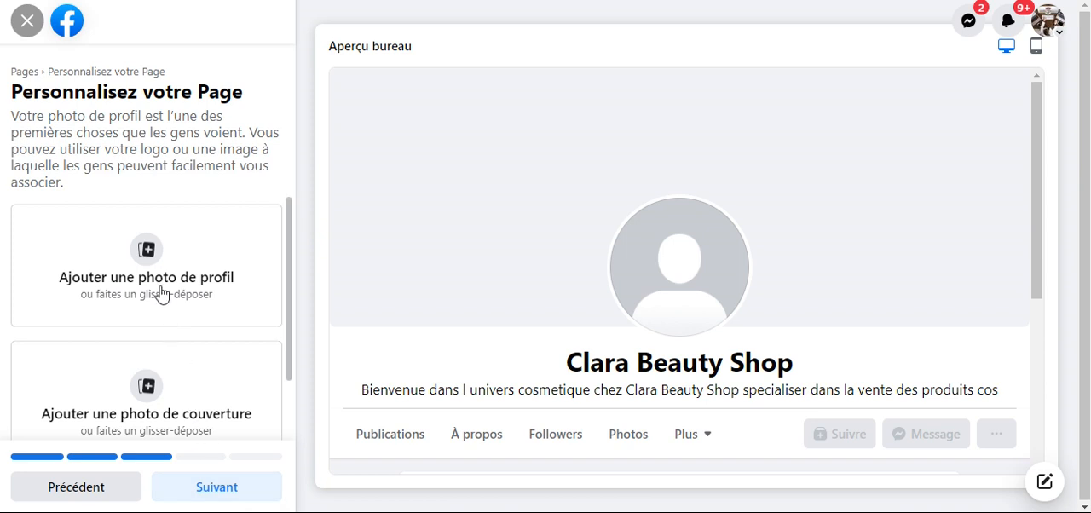
left_click(147, 250)
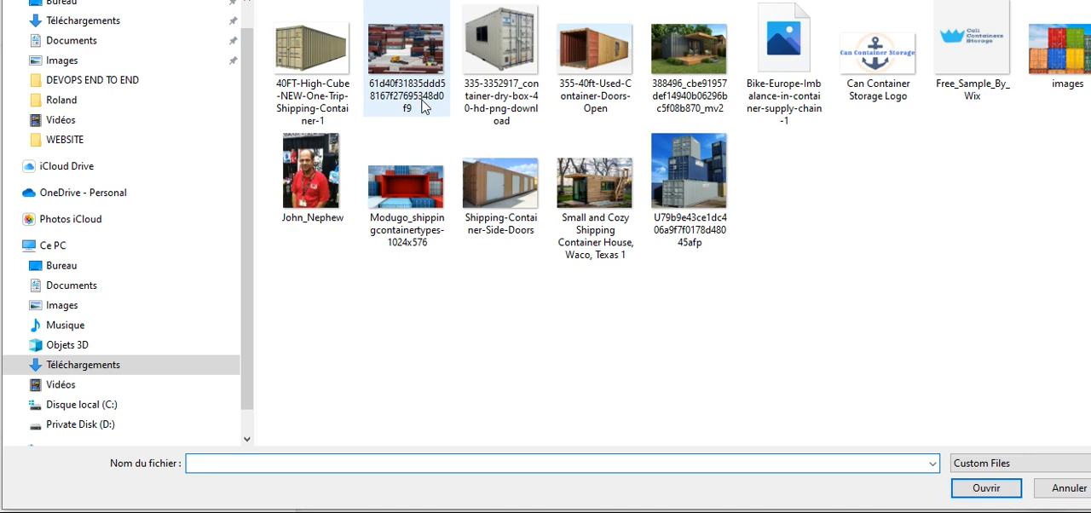
left_click(607, 187)
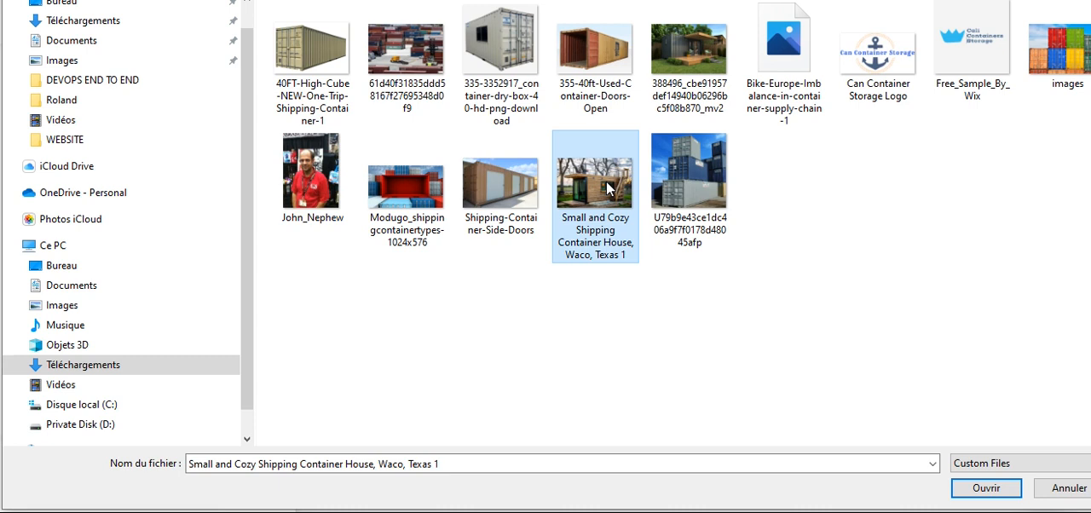
double_click(606, 181)
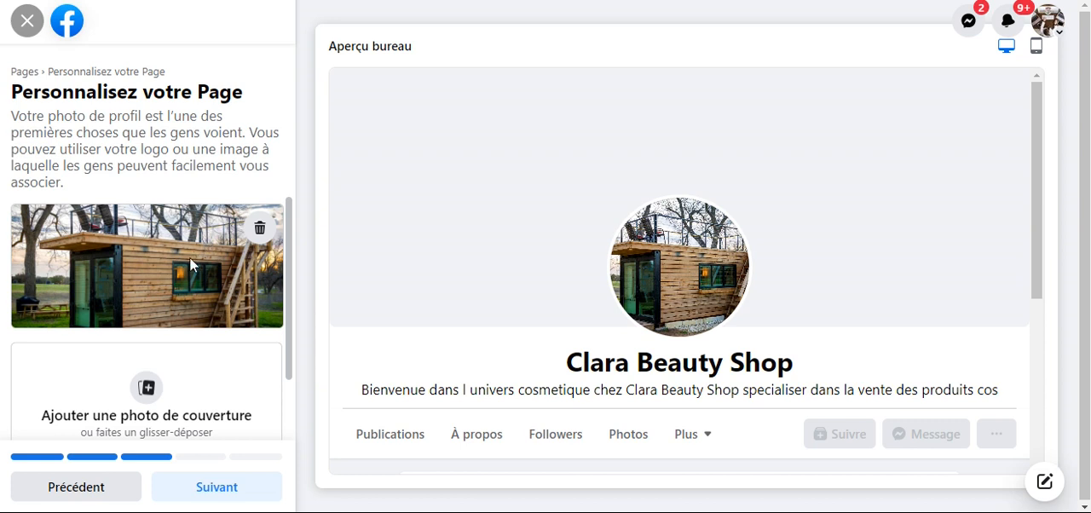
- Add the image "388496_cbe91957def14940b06296bc5f08b870_mv2" as the Page's cover photo and reposition it to show the container's roof
scroll(189, 261, "down", 1)
left_click(147, 309)
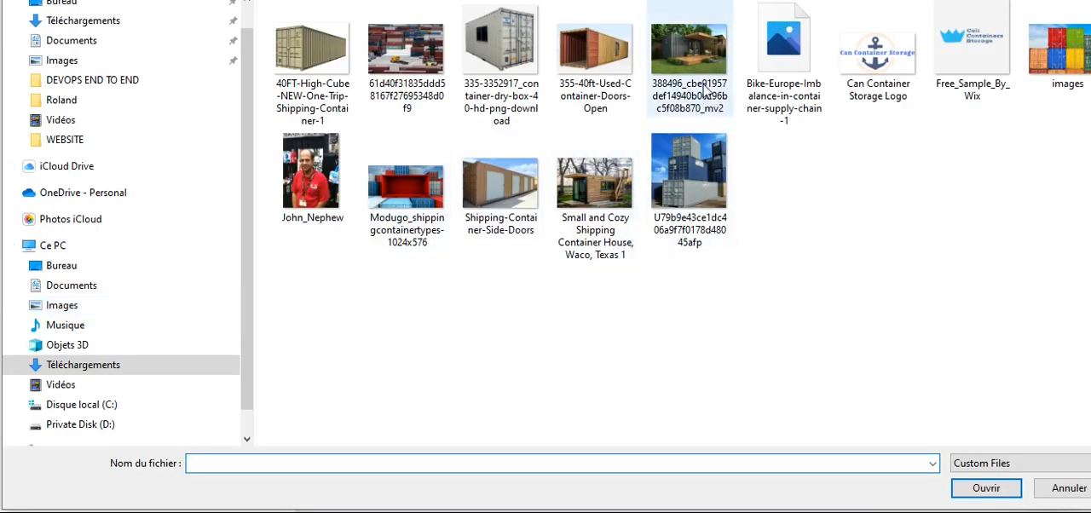
double_click(689, 52)
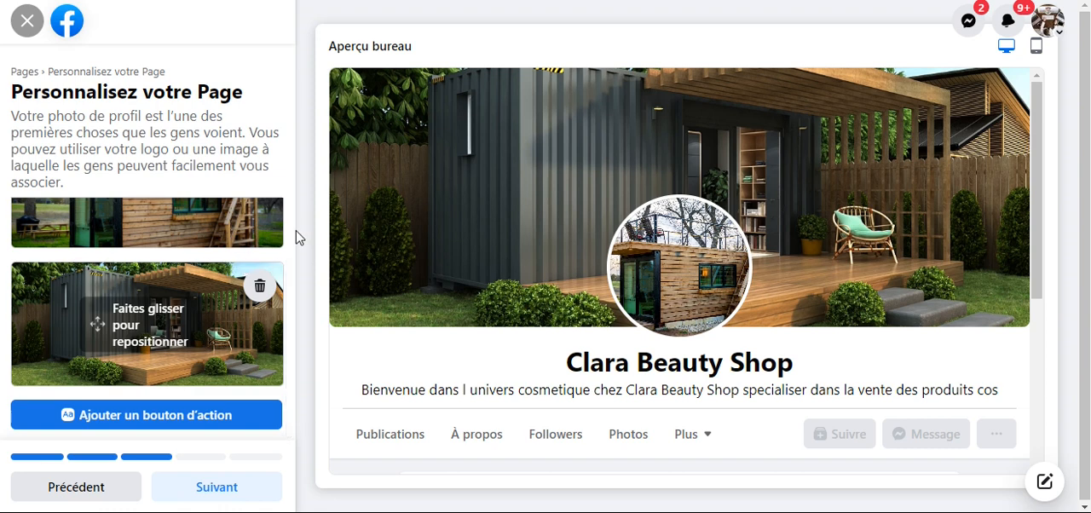
left_click_drag(93, 307, 204, 300)
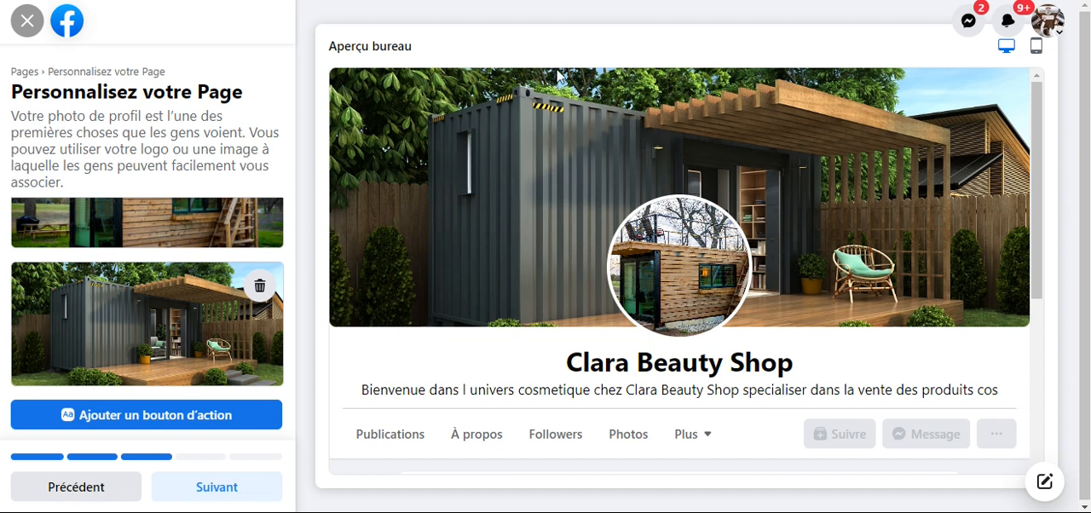
- Open Facebook's home page in a separate tab and go to the managed Page EDC Group Consulting
right_click(68, 21)
left_click(89, 33)
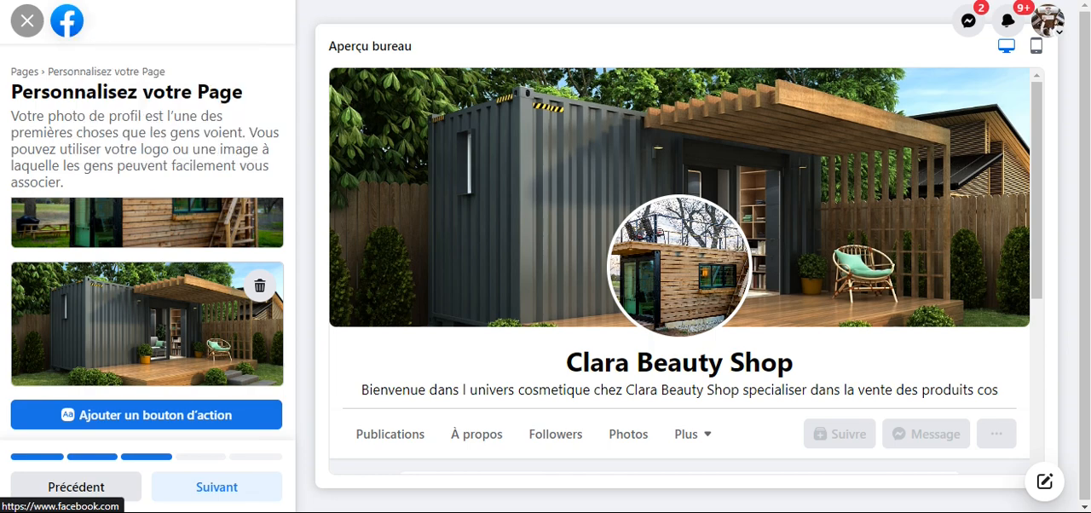
key("ctrl+Tab")
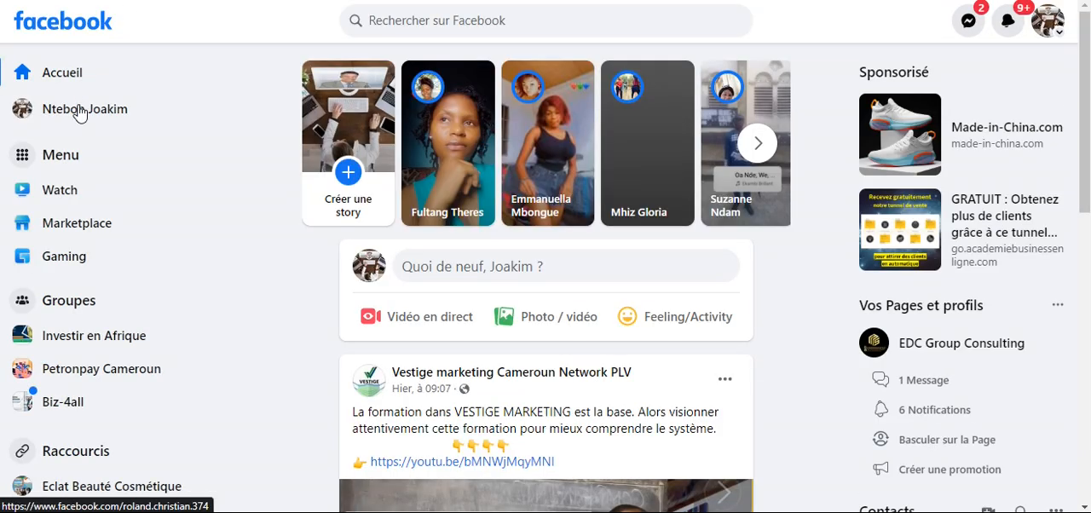
left_click(60, 164)
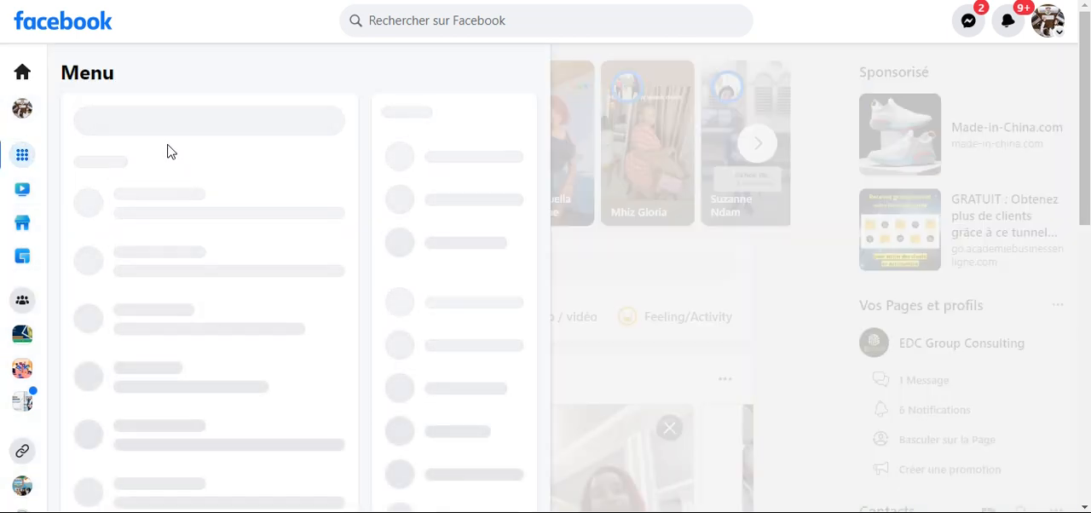
left_click(139, 168)
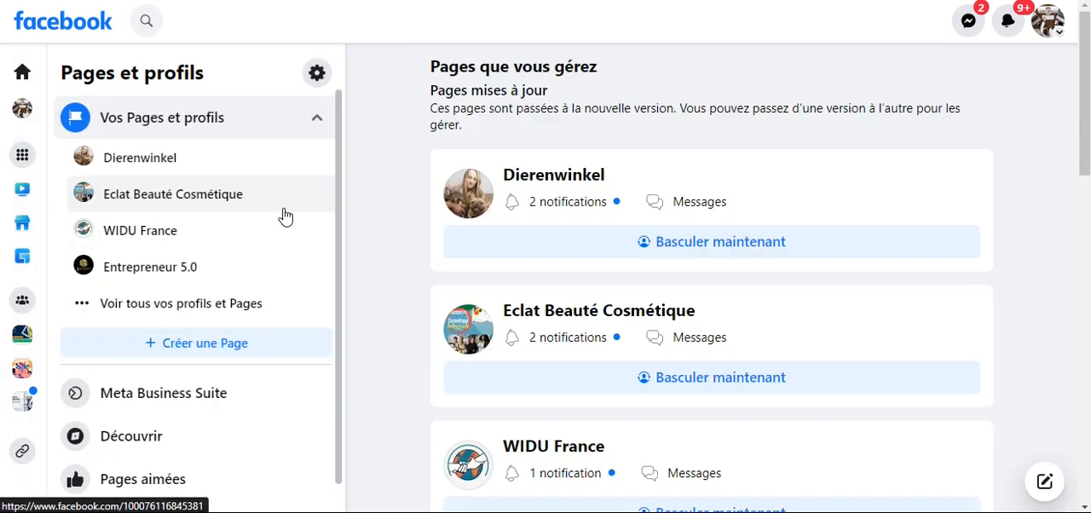
scroll(145, 282, "down", 1)
left_click(151, 282)
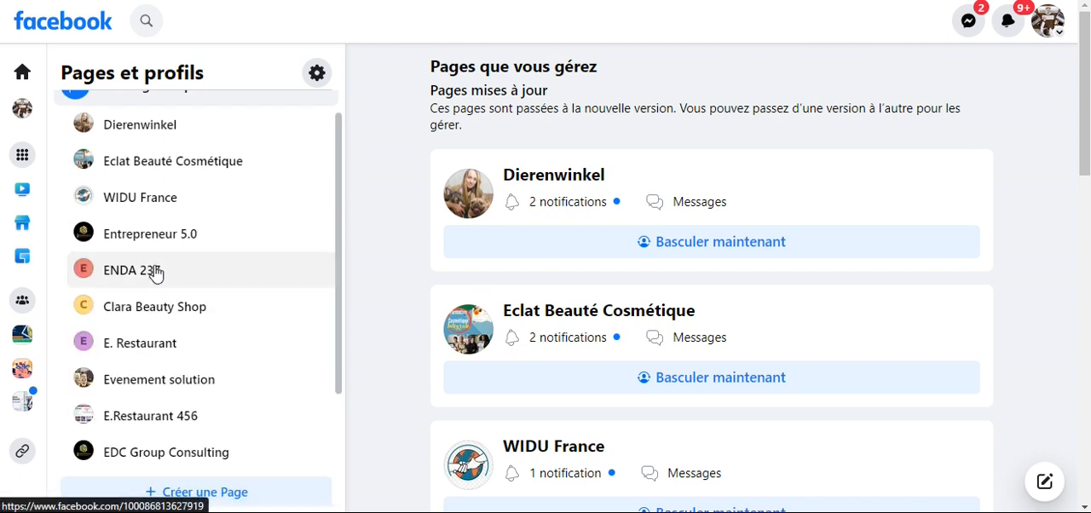
left_click(136, 460)
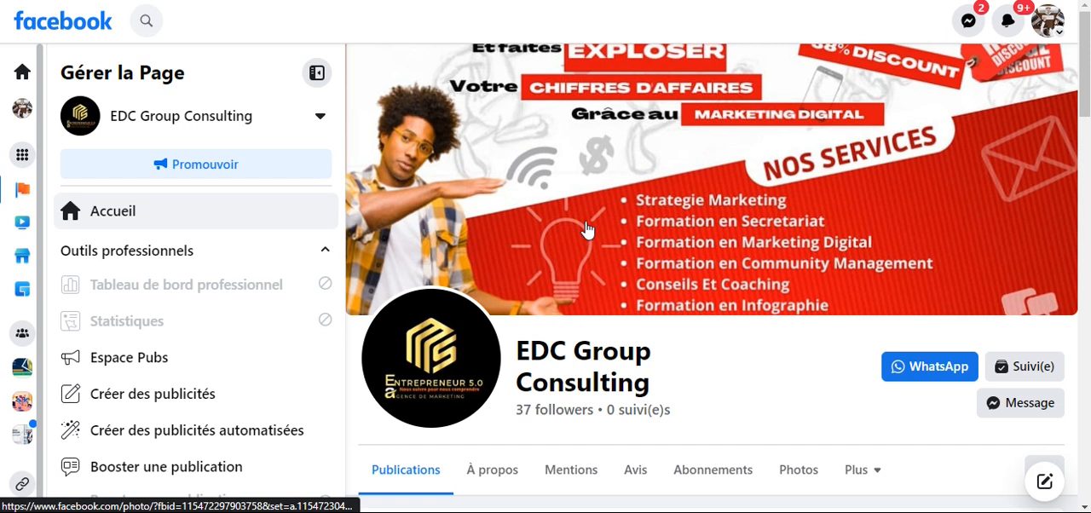
- Examine the EDC Group Consulting Page's cover photo at full size as an example and close the viewer
left_click(611, 167)
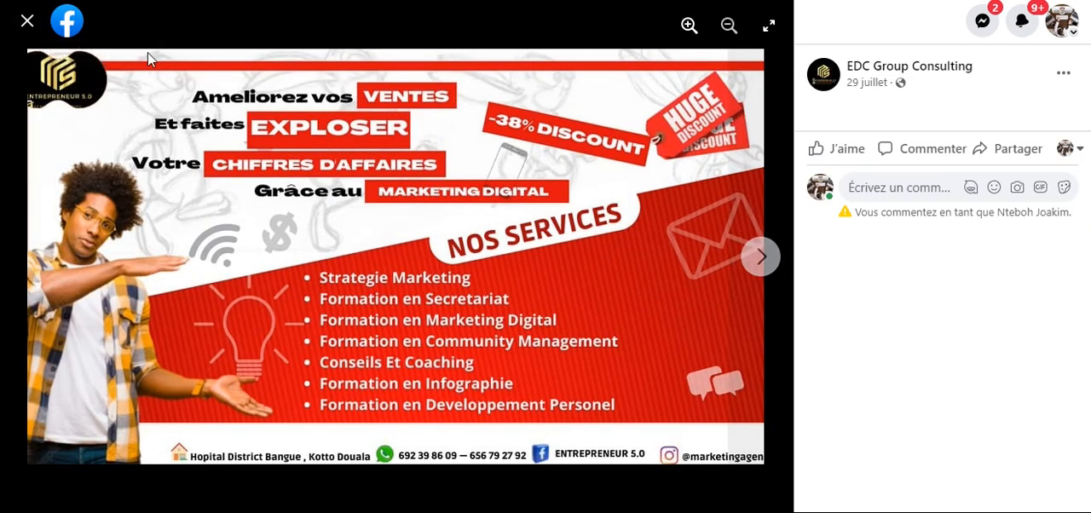
left_click(28, 21)
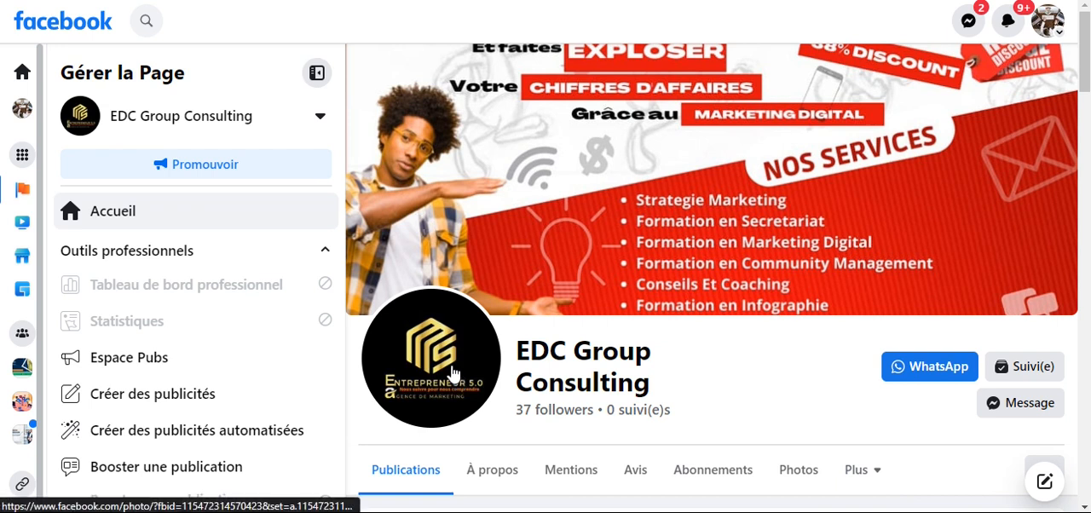
left_click(477, 271)
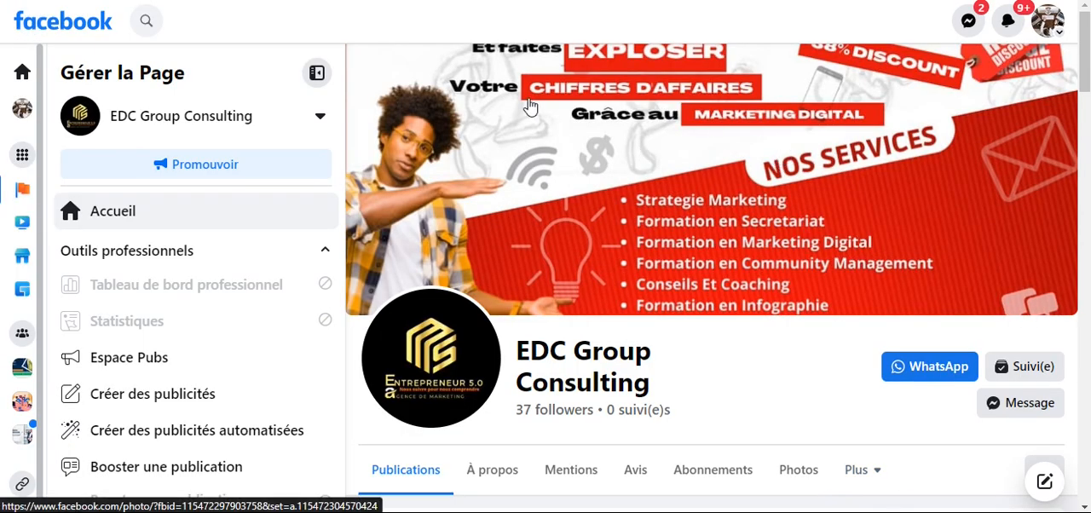
left_click(718, 189)
left_click(27, 22)
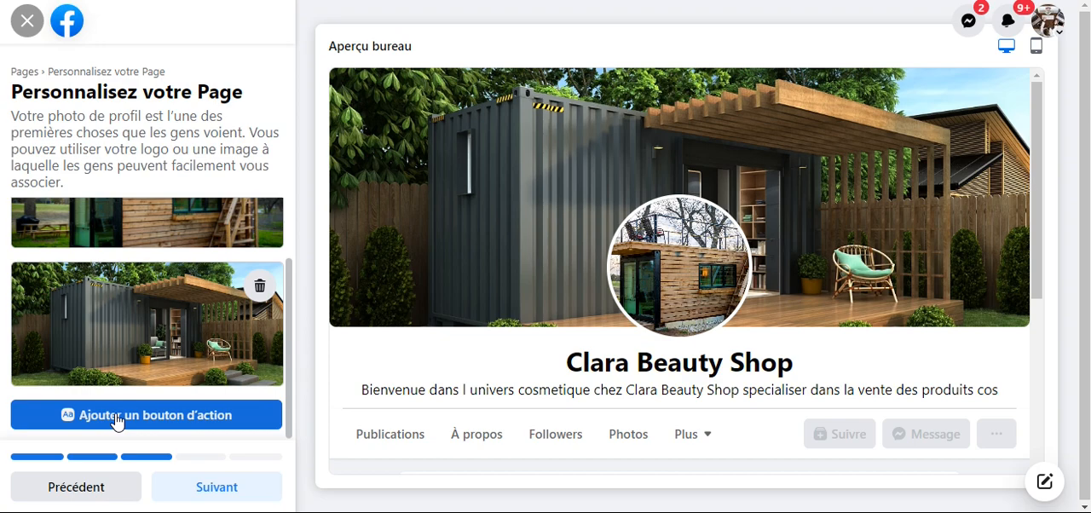
- Add an action button of the type Envoyer un message, linked to Clara Beauty Shop's Messenger, and save it
left_click(107, 417)
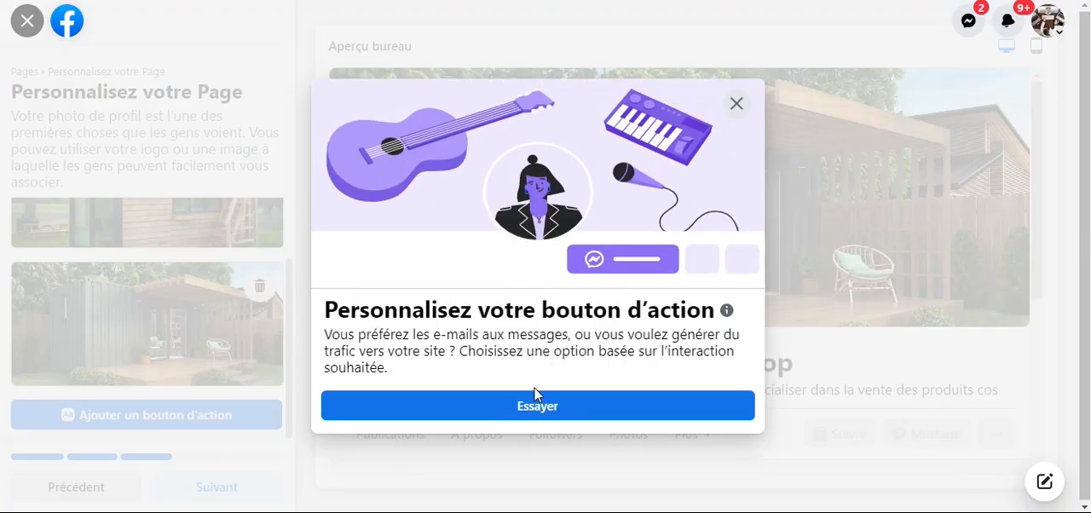
left_click(529, 407)
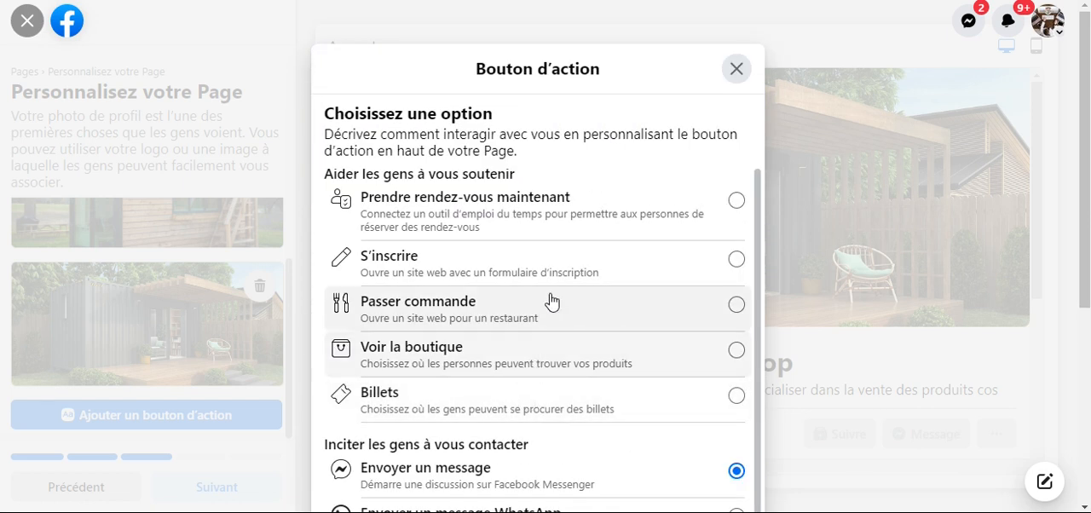
scroll(551, 298, "down", 3)
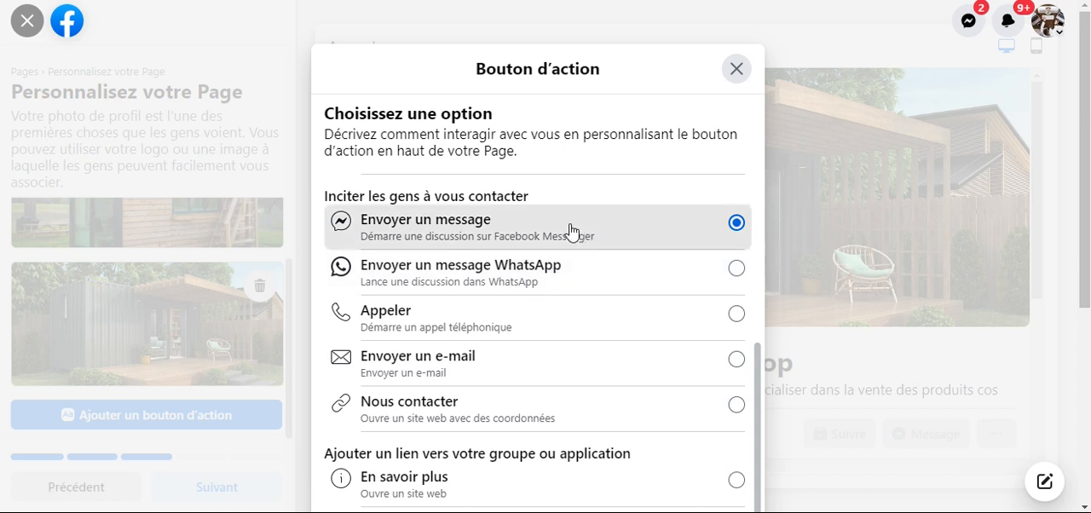
scroll(750, 341, "down", 3)
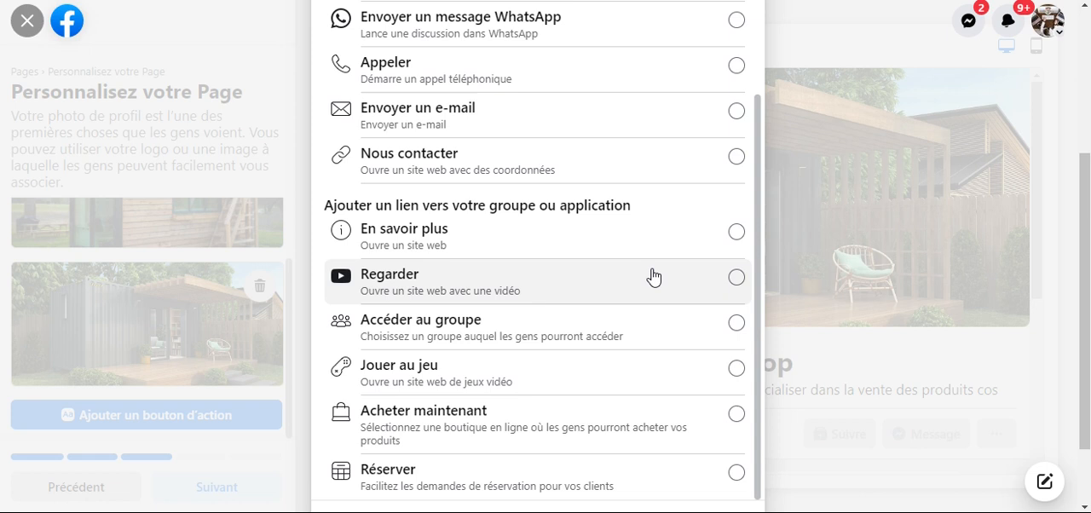
left_click(565, 113)
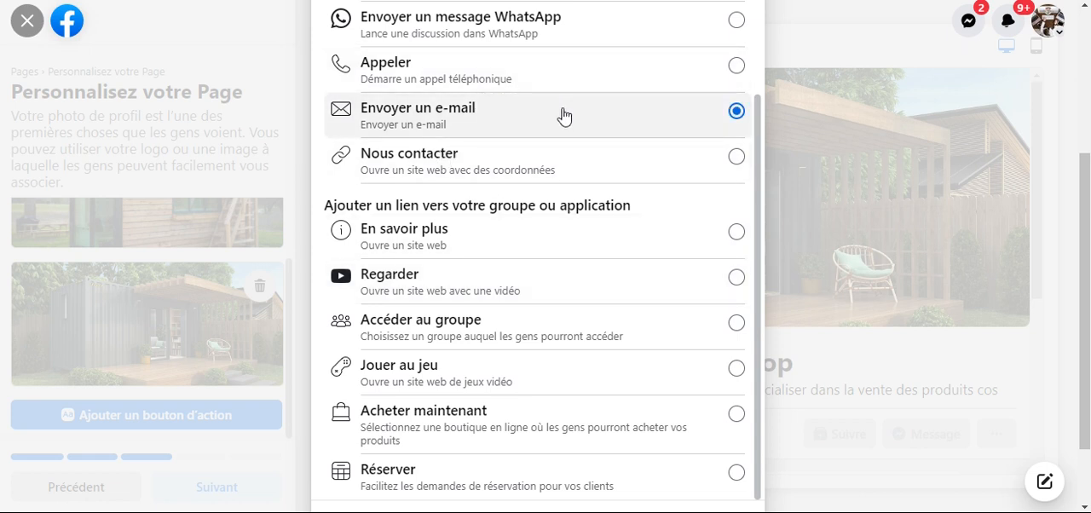
left_click(536, 63)
scroll(544, 296, "up", 1)
scroll(545, 297, "up", 2)
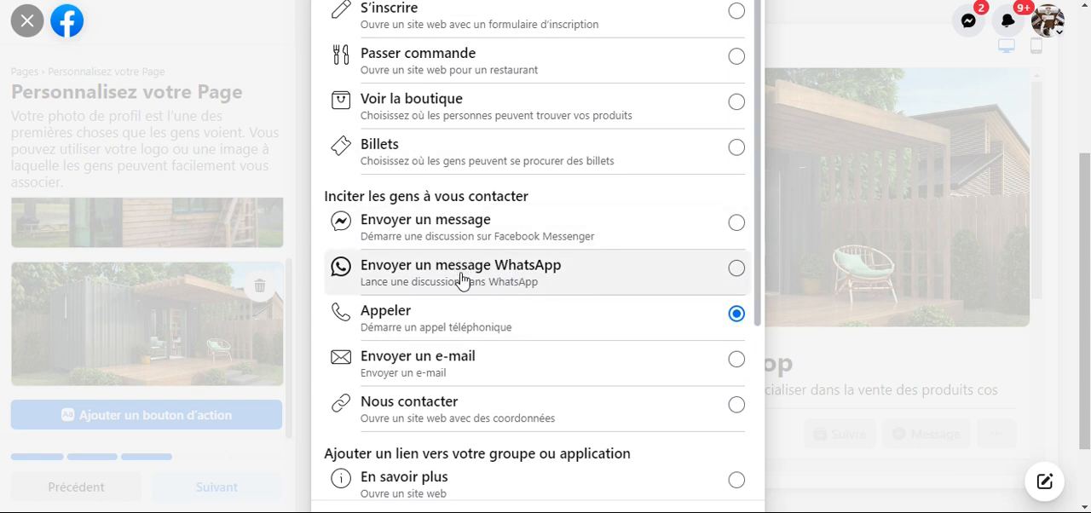
left_click(452, 223)
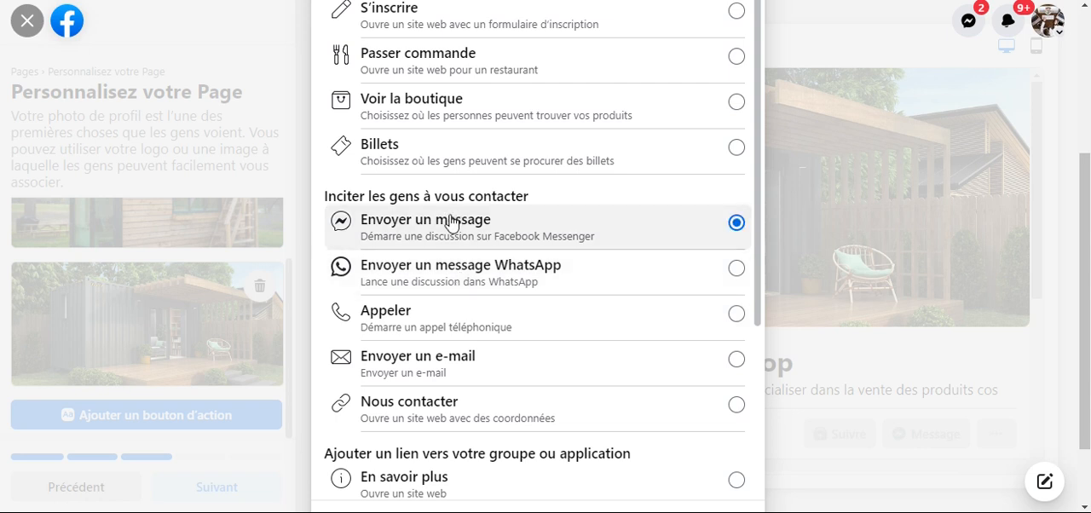
scroll(807, 224, "down", 2)
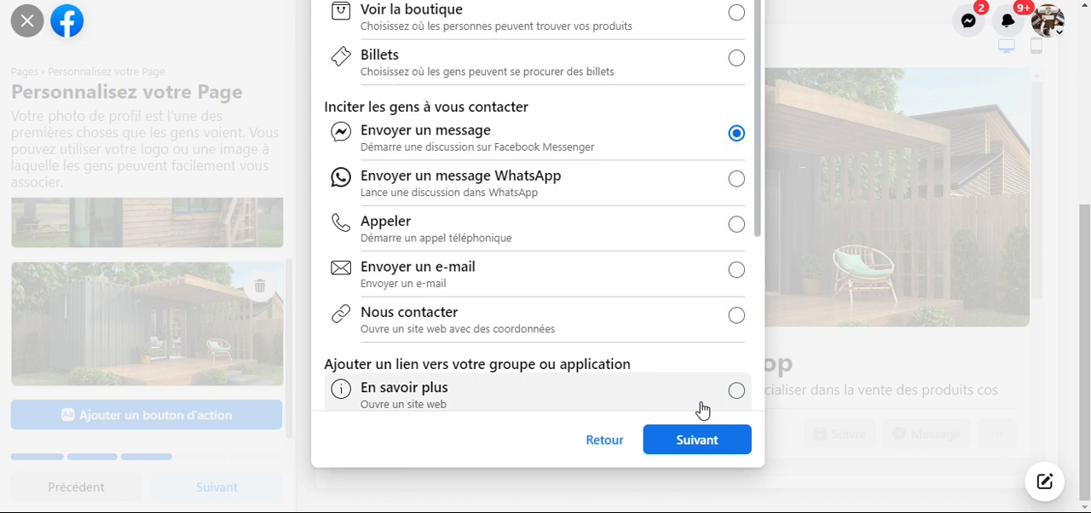
left_click(698, 440)
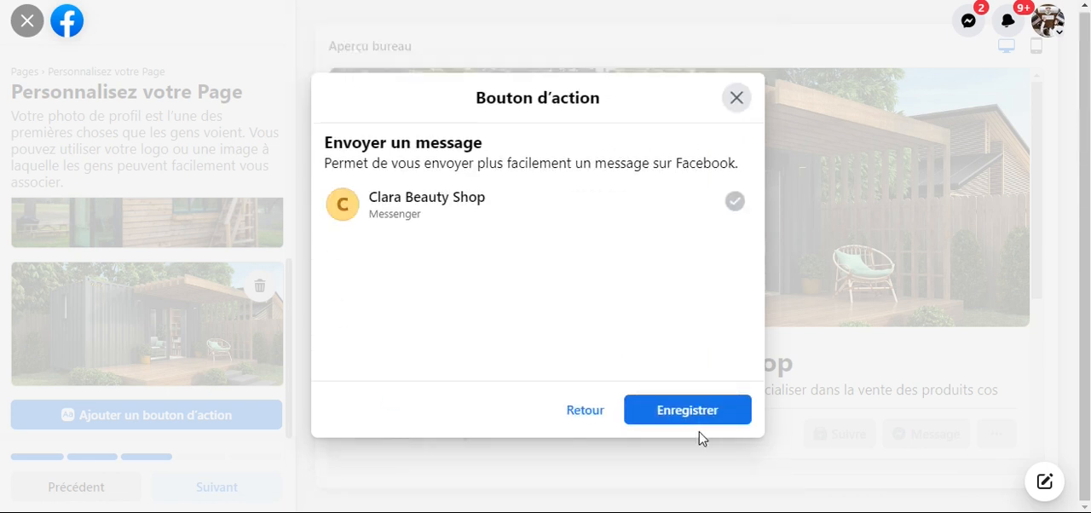
left_click(681, 410)
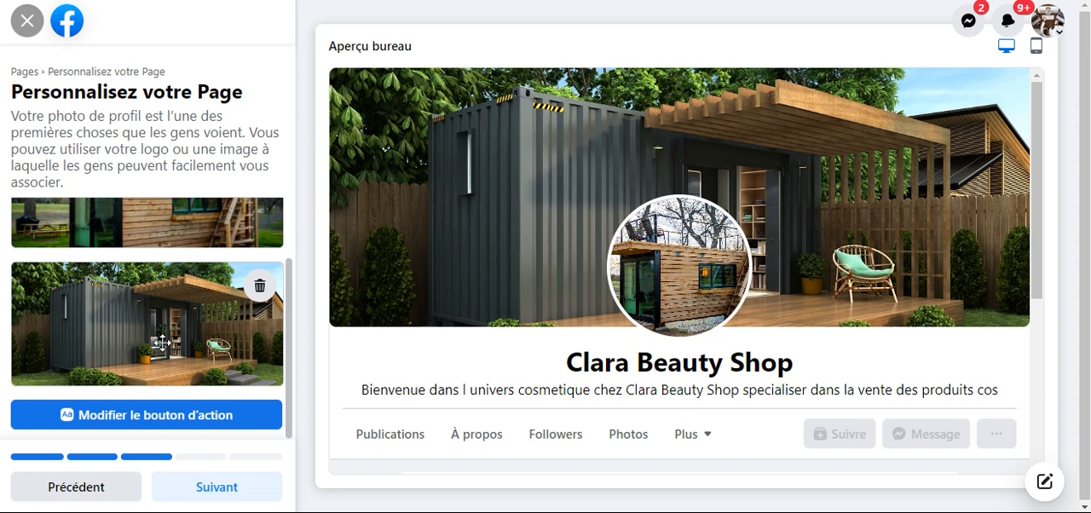
- Reposition the cover photo to show the wooden deck and lawn, and continue the setup without inviting friends
left_click_drag(163, 342, 157, 432)
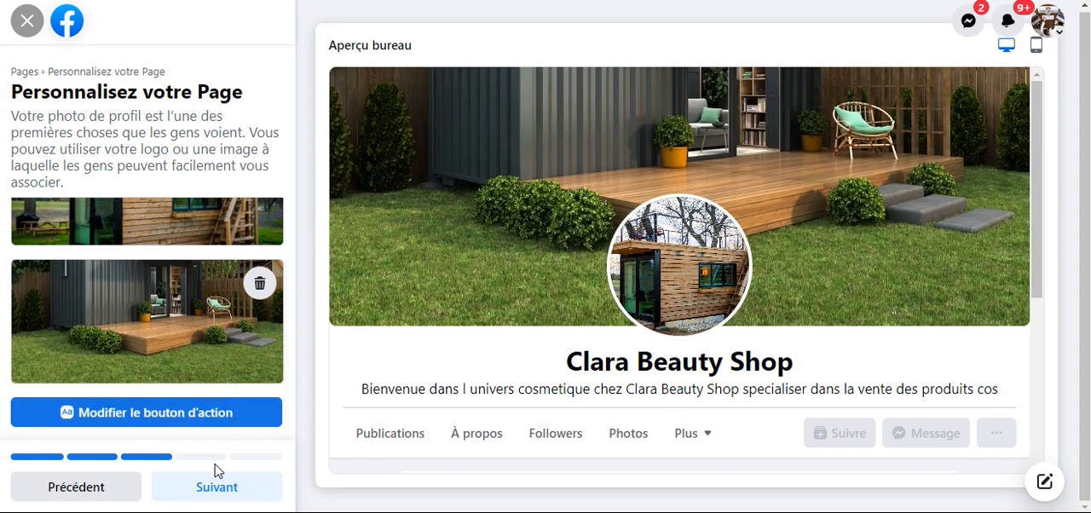
left_click(219, 490)
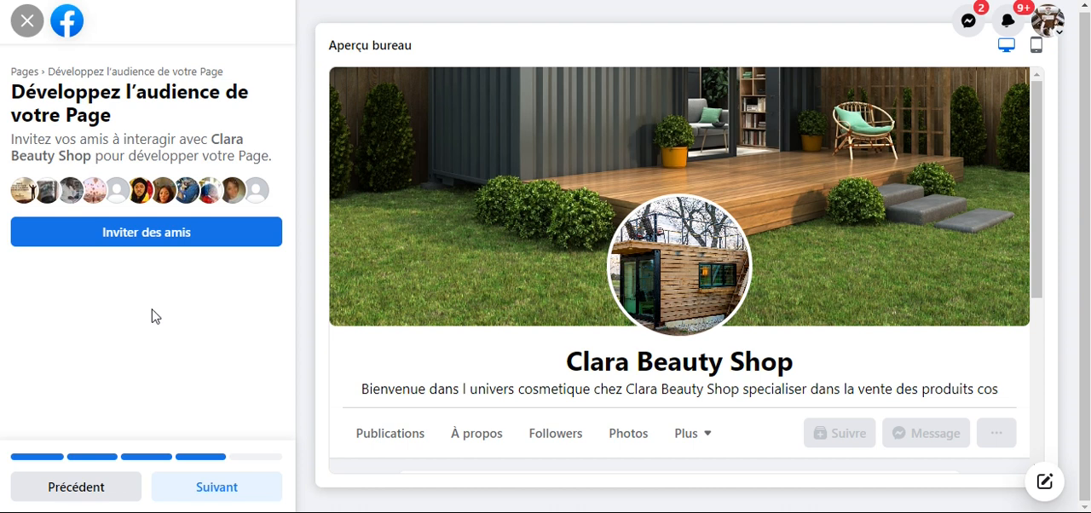
left_click(227, 492)
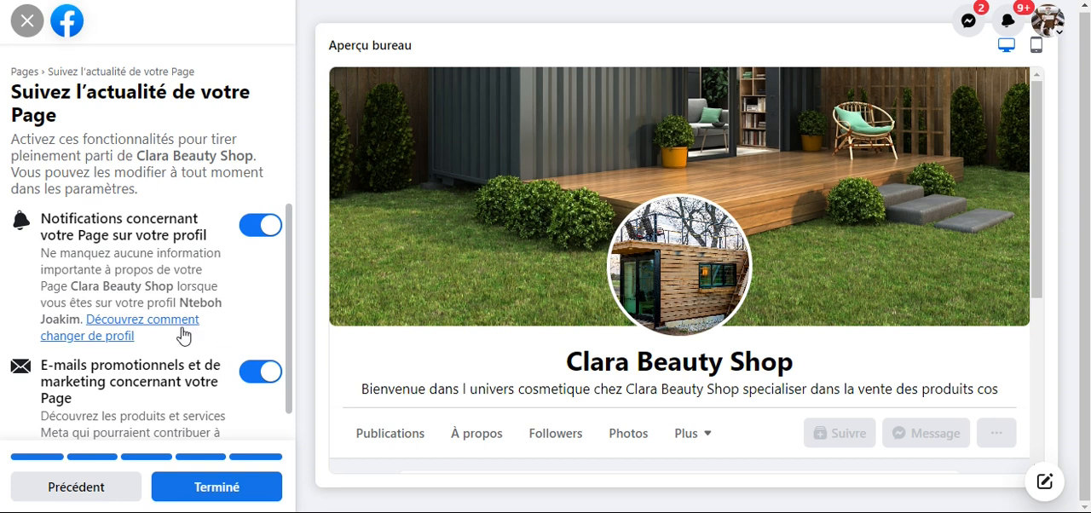
- Finish the Page setup with notifications and promotional e-mails left on, and postpone the guided tour
scroll(171, 351, "down", 1)
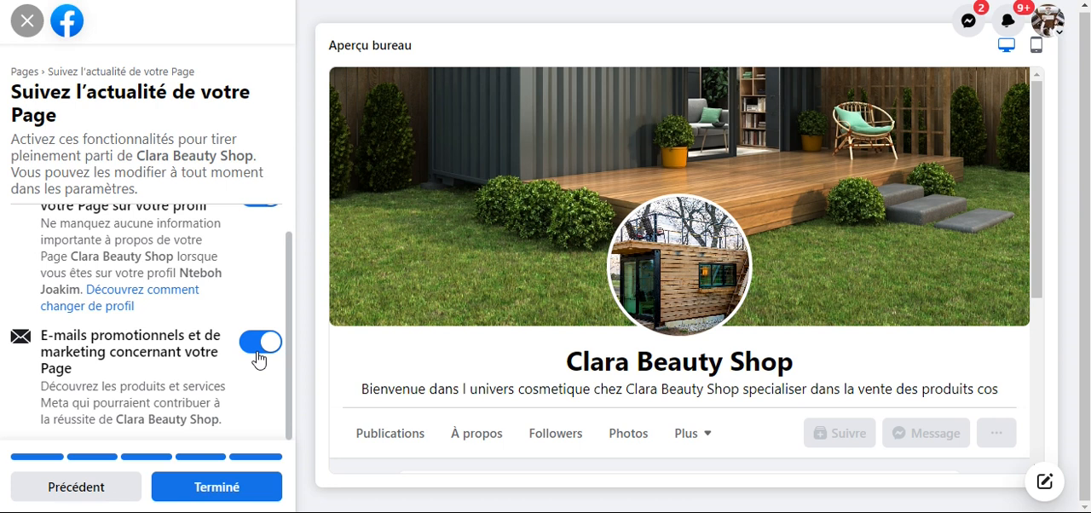
left_click(260, 351)
left_click(261, 349)
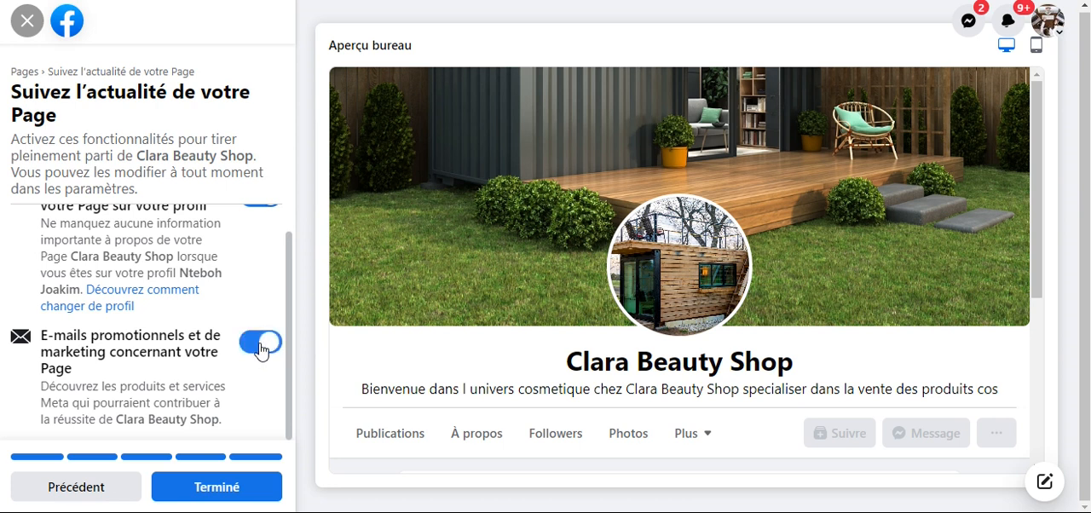
left_click(219, 484)
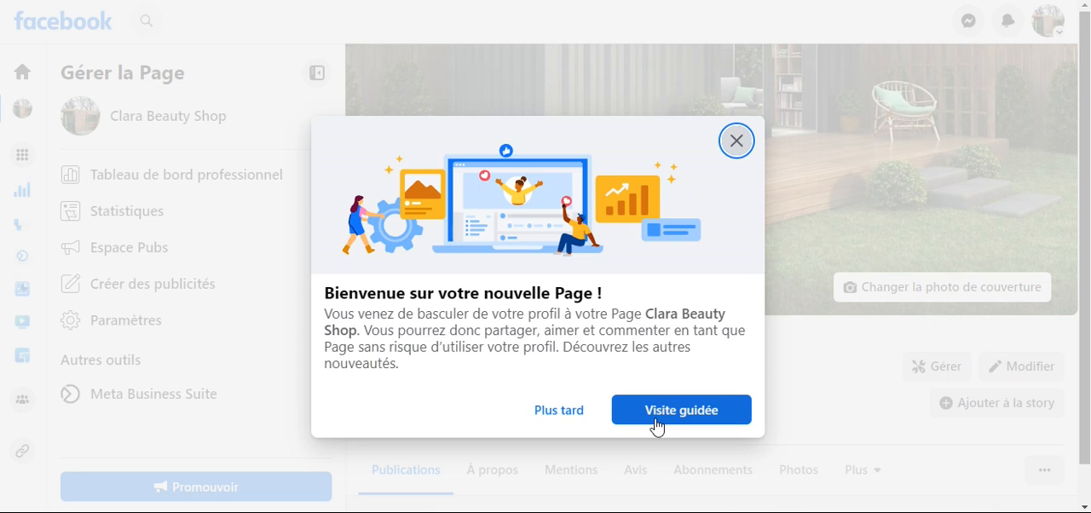
left_click(548, 416)
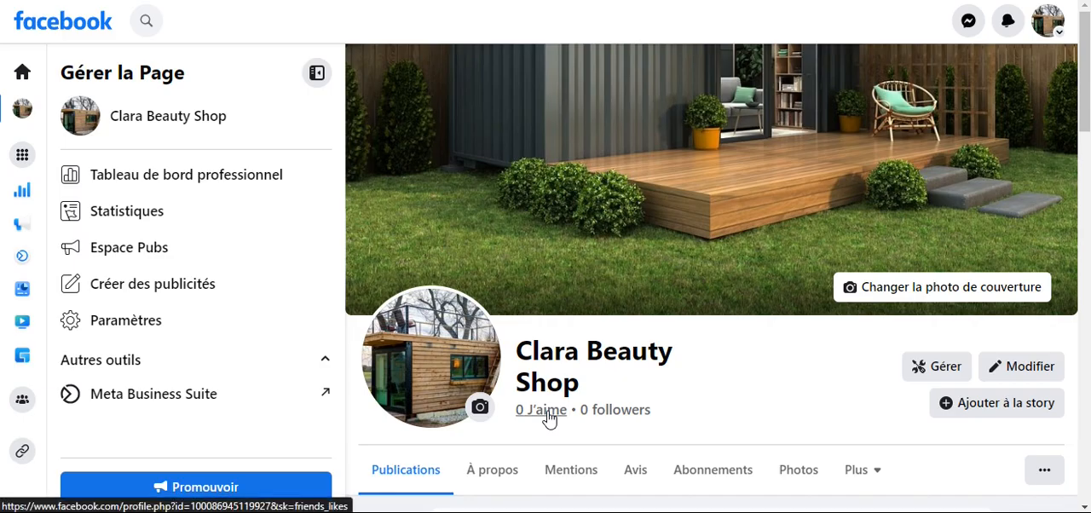
- Examine the new Page's intro and management options, and open its general settings
scroll(650, 320, "down", 6)
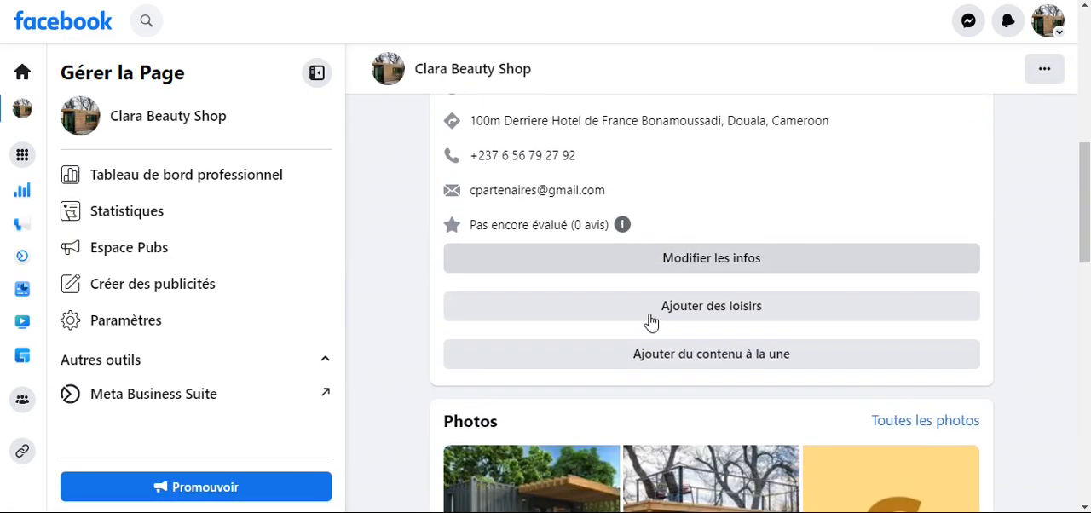
scroll(650, 319, "up", 3)
scroll(650, 322, "up", 3)
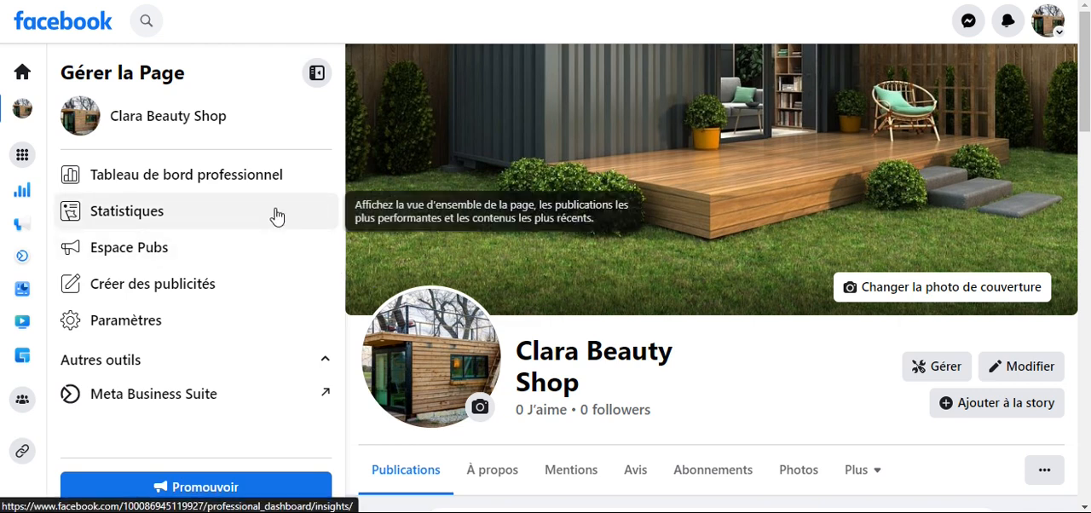
scroll(229, 292, "down", 5)
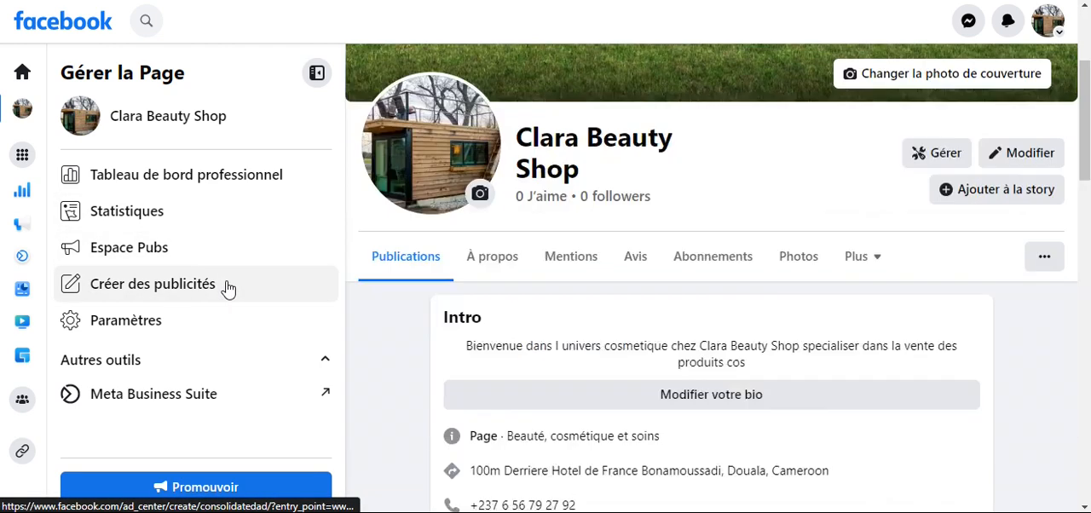
scroll(228, 292, "up", 5)
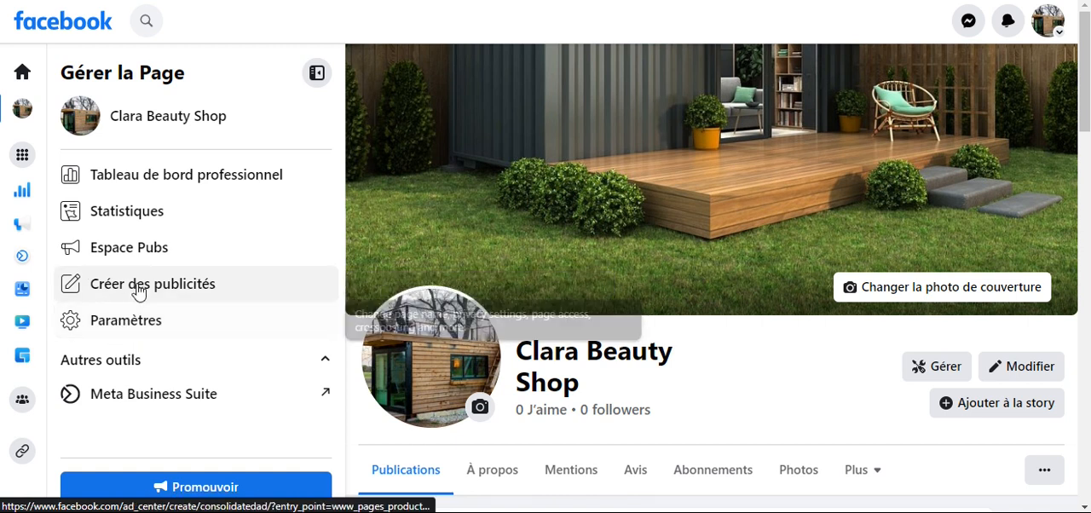
left_click(130, 328)
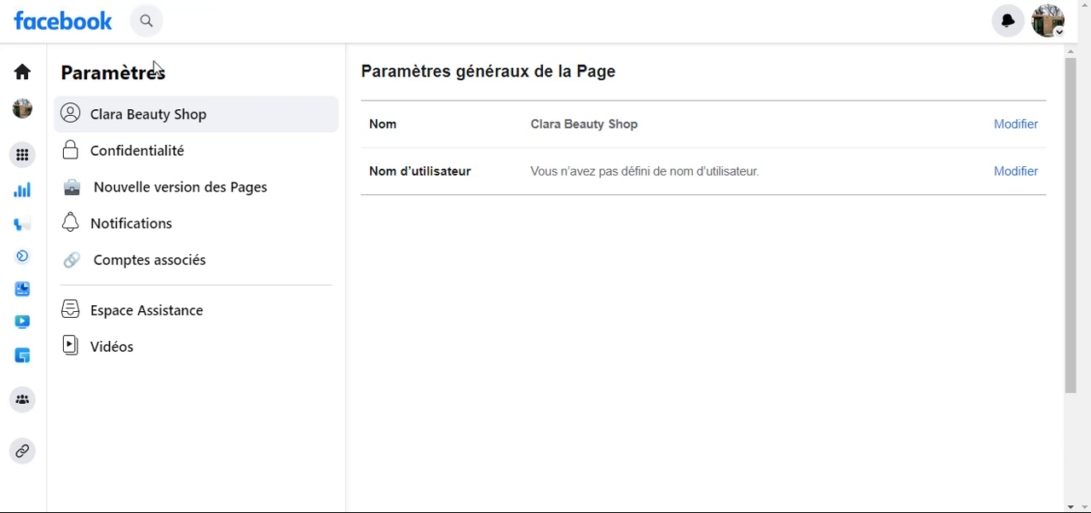
left_click(115, 123)
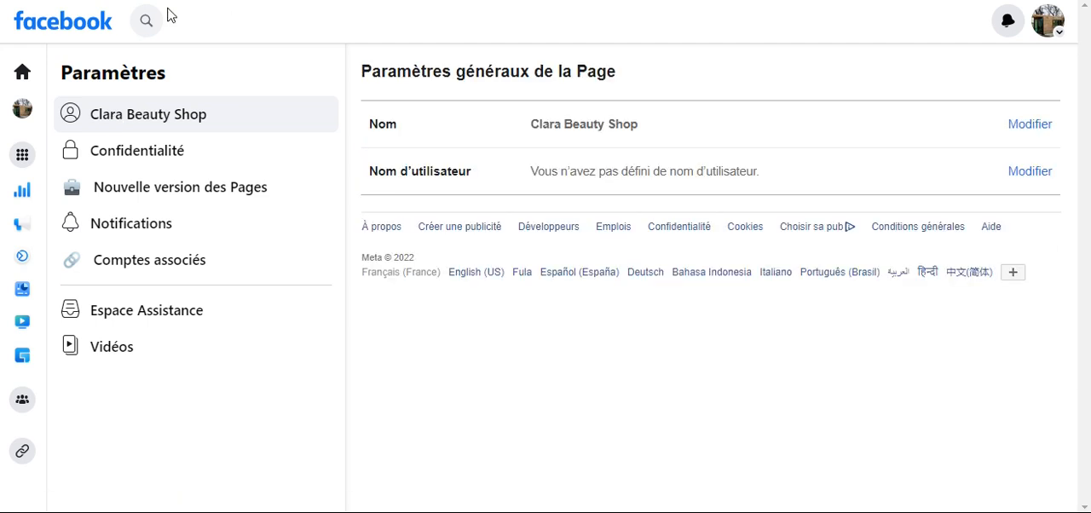
- Return to Clara Beauty Shop from the list of Pages and look through its intro, photos and posting area
left_click(22, 156)
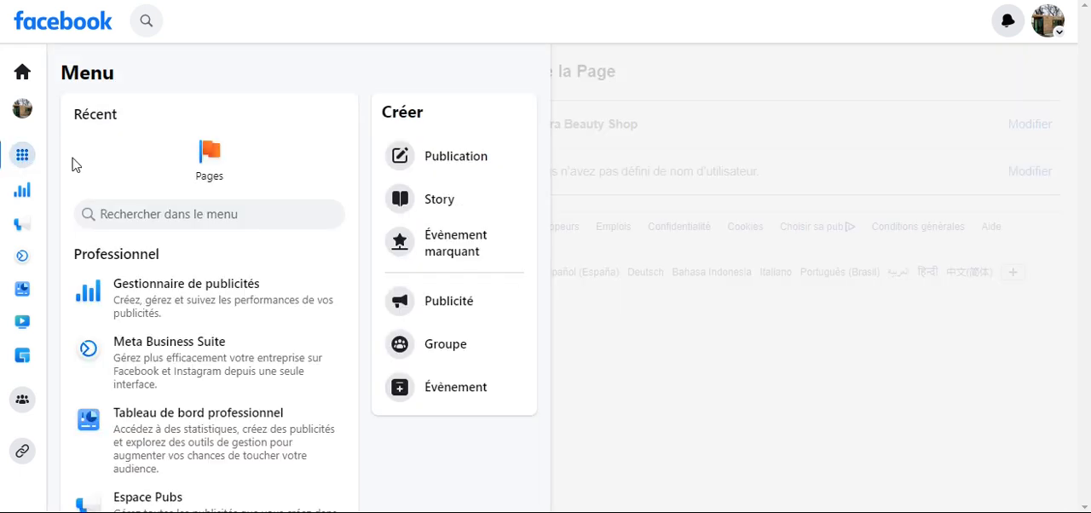
left_click(209, 162)
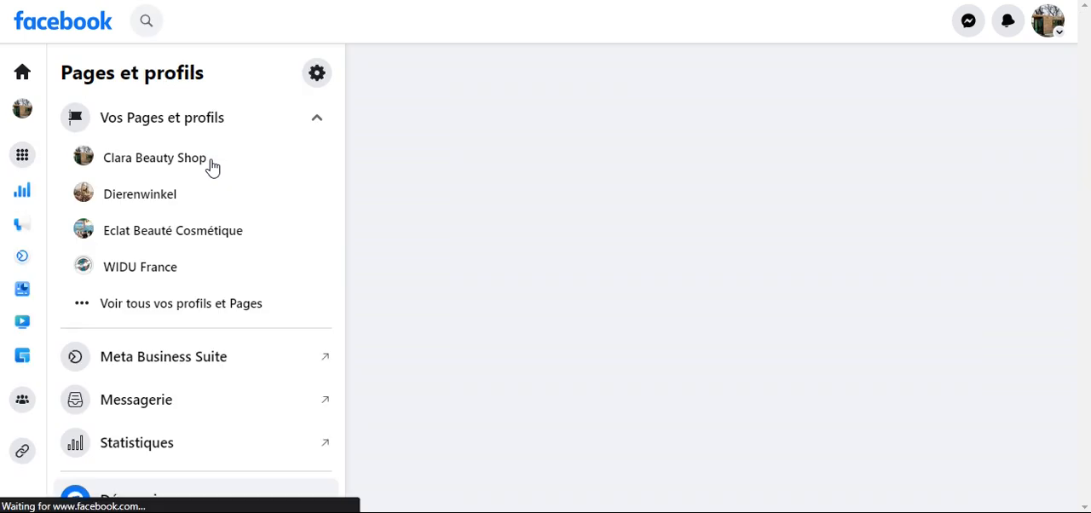
left_click(141, 162)
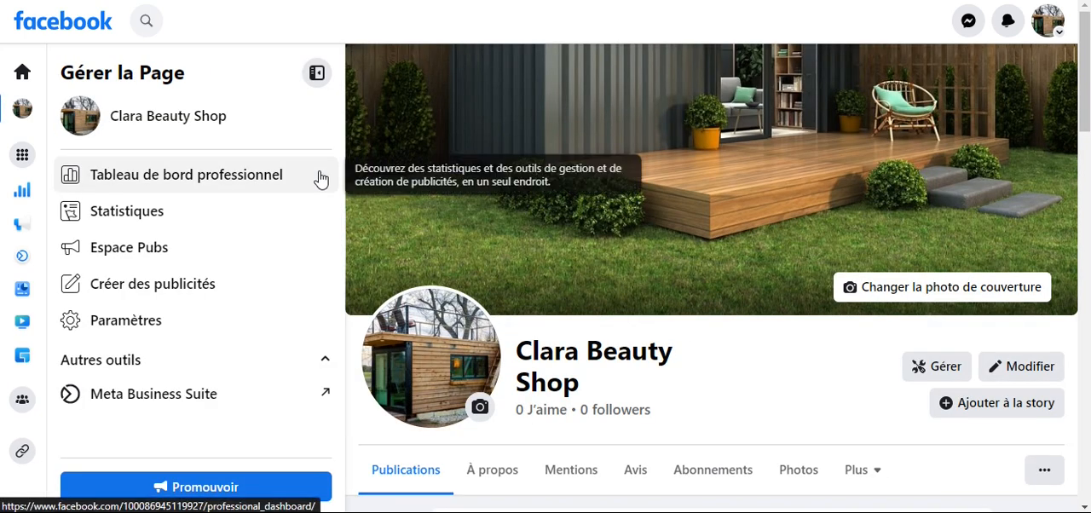
scroll(619, 273, "down", 4)
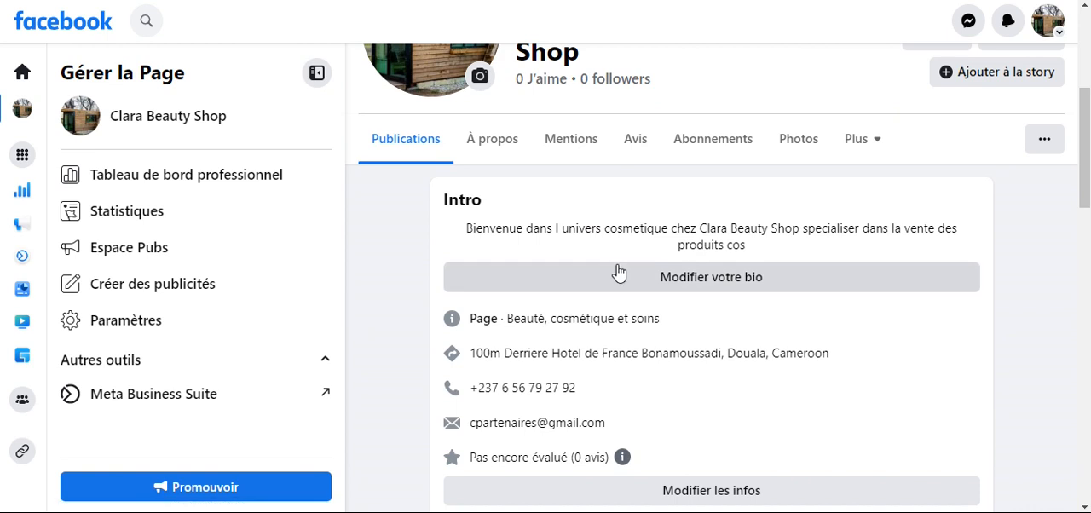
scroll(618, 272, "down", 7)
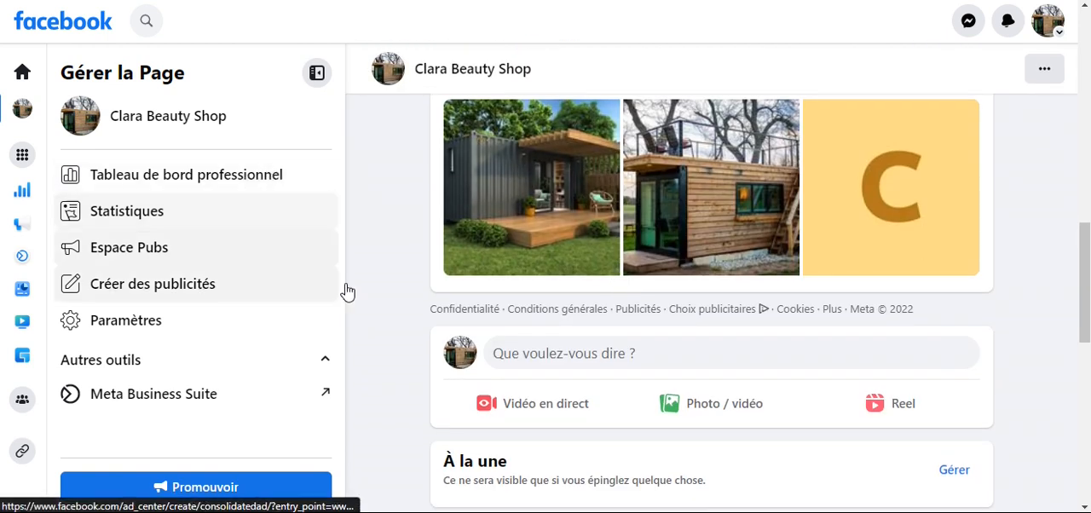
scroll(570, 314, "up", 10)
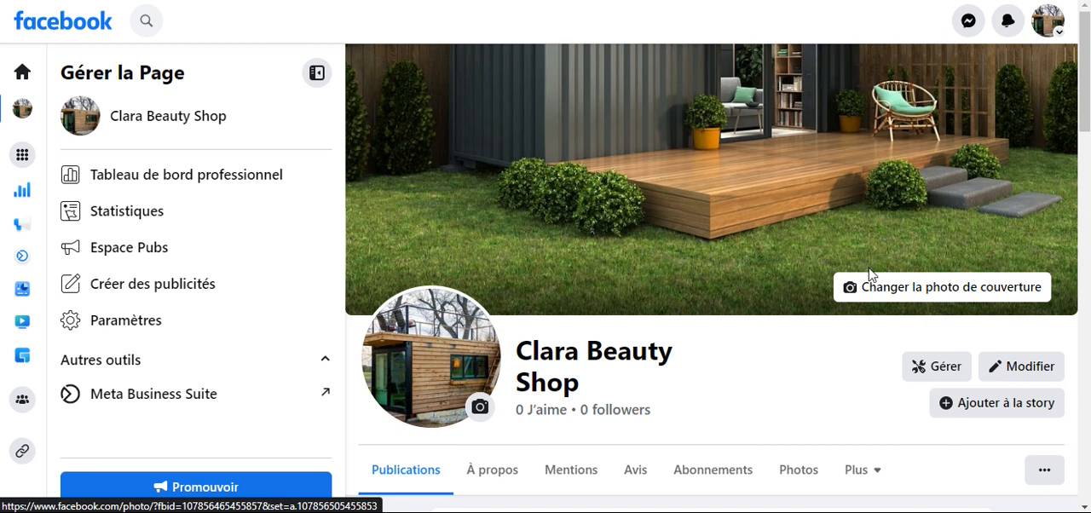
left_click(479, 410)
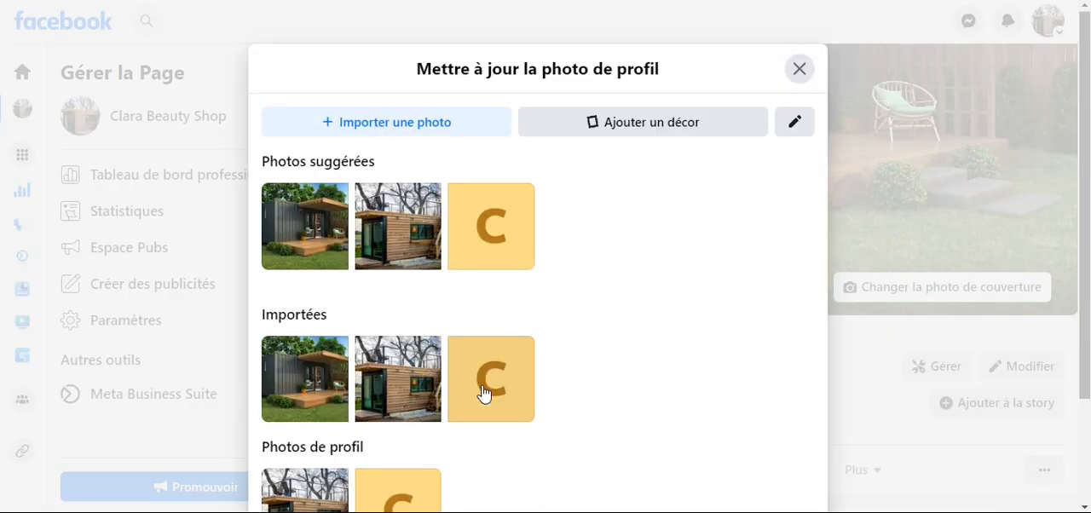
left_click(406, 128)
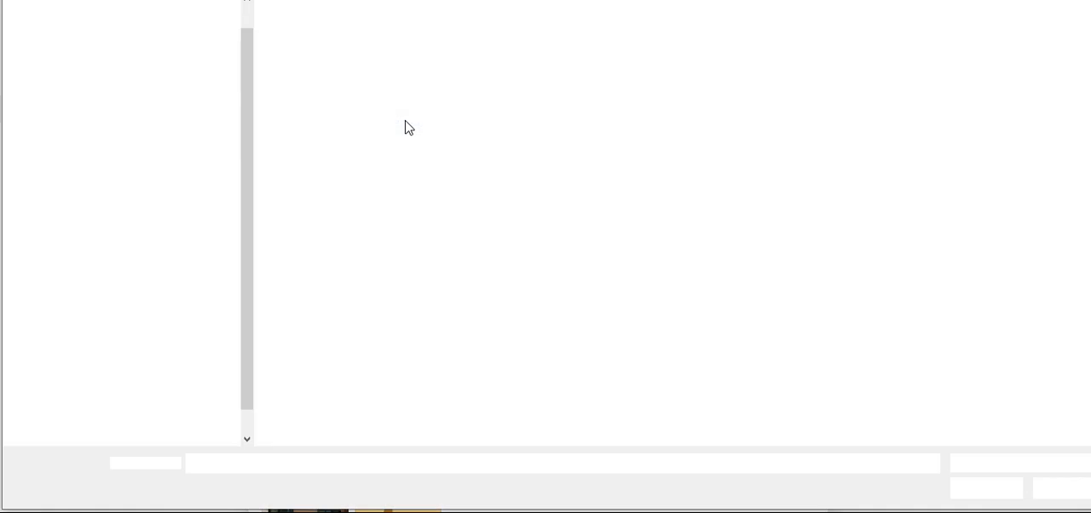
left_click(303, 175)
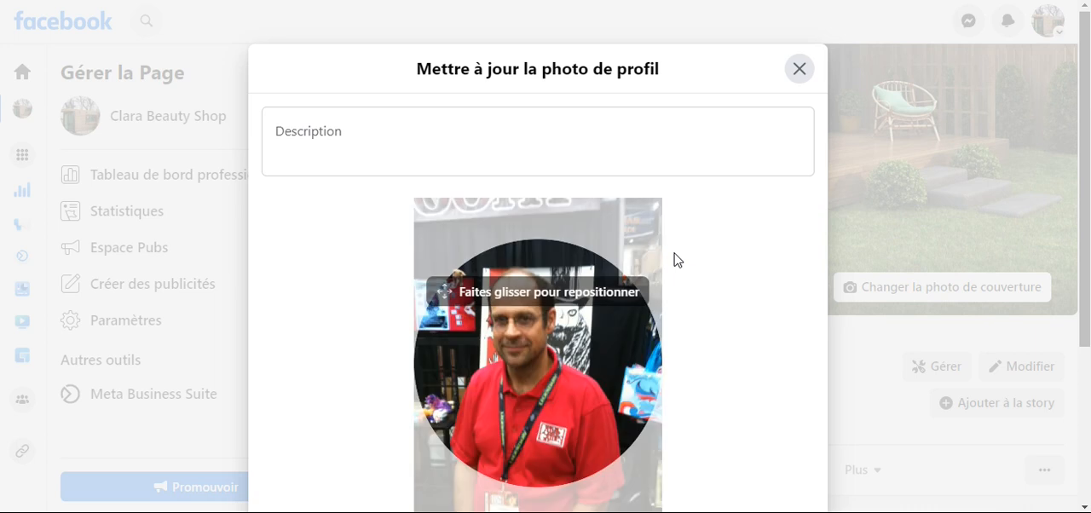
scroll(780, 289, "down", 3)
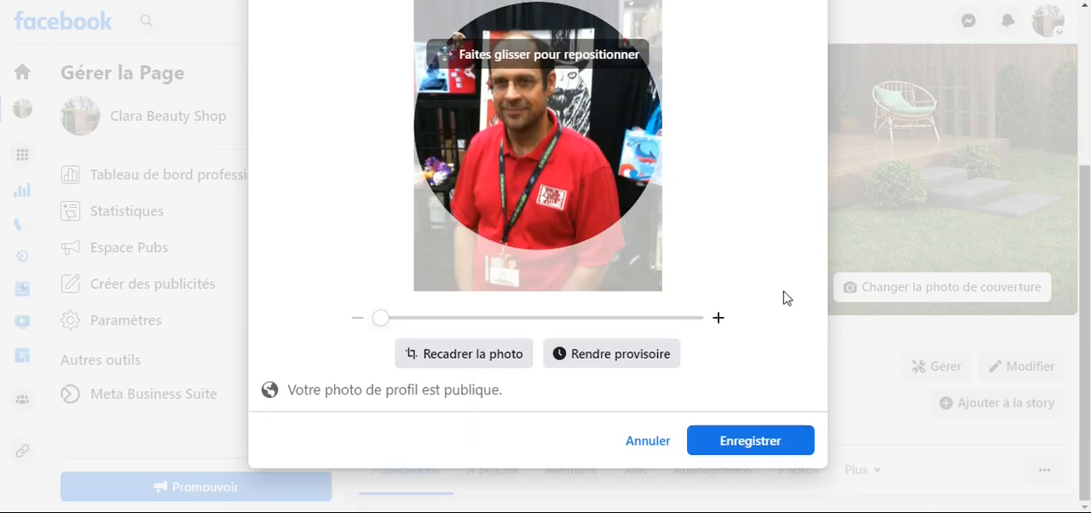
left_click(770, 440)
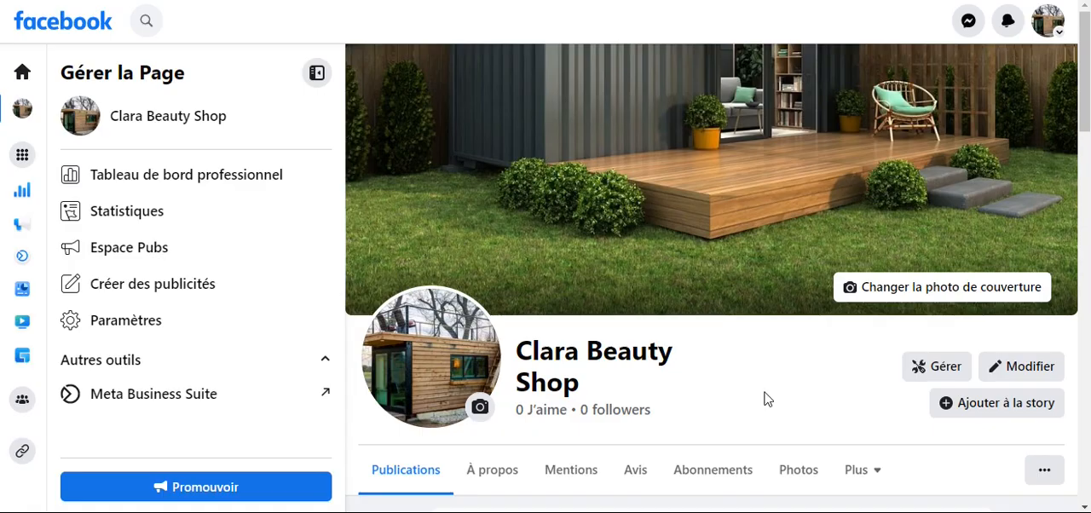
- Try to import the Can Container Storage Logo image as the Page's cover photo
left_click(904, 294)
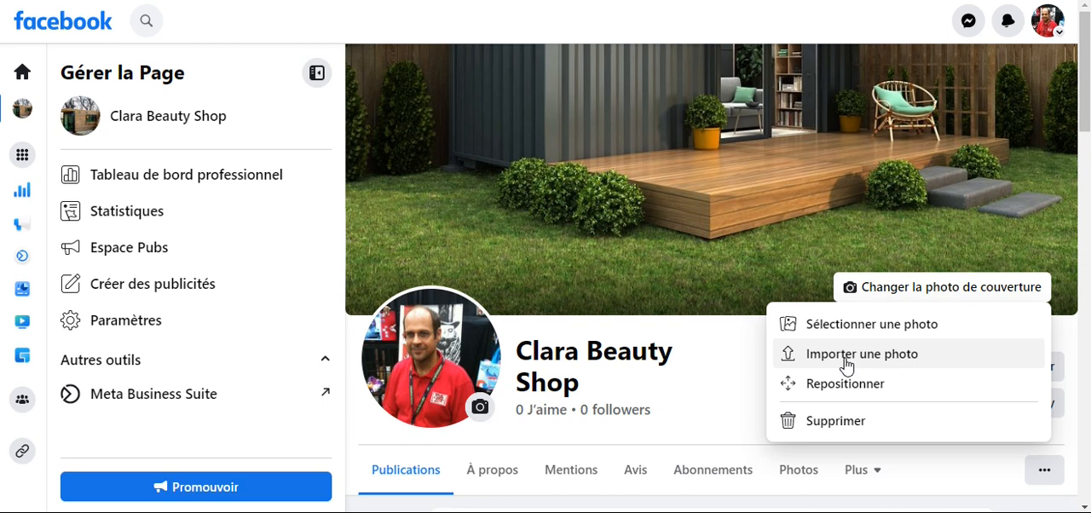
left_click(846, 358)
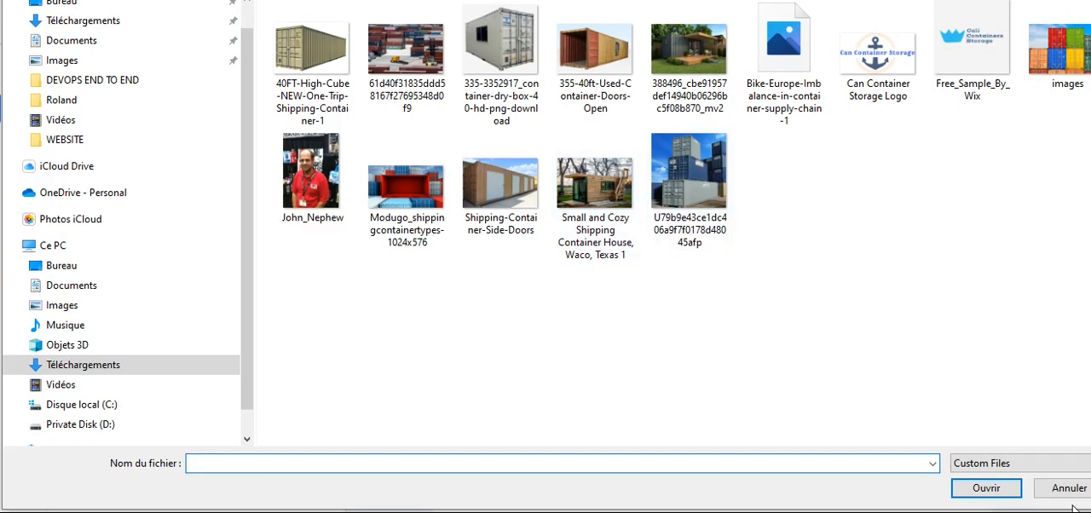
left_click(872, 107)
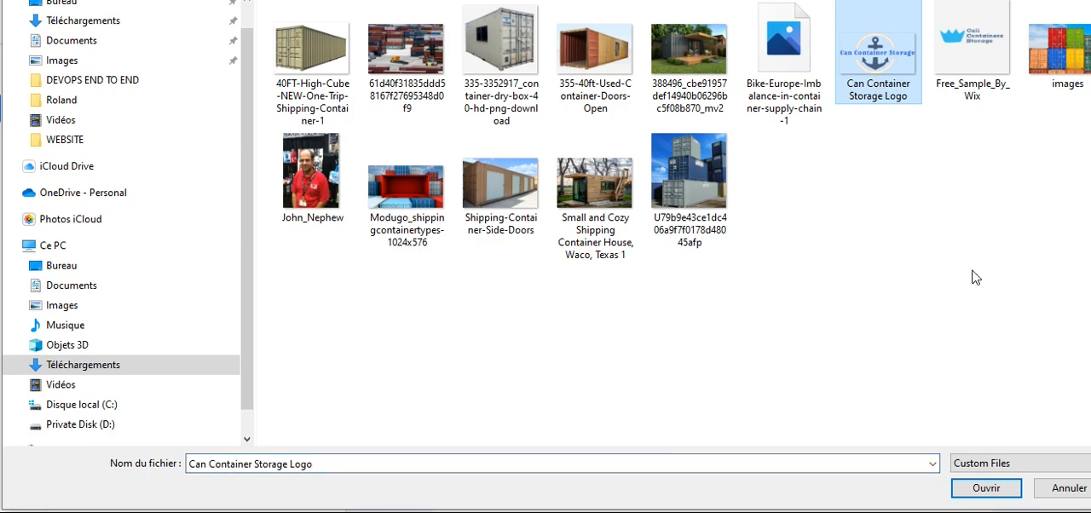
left_click(986, 488)
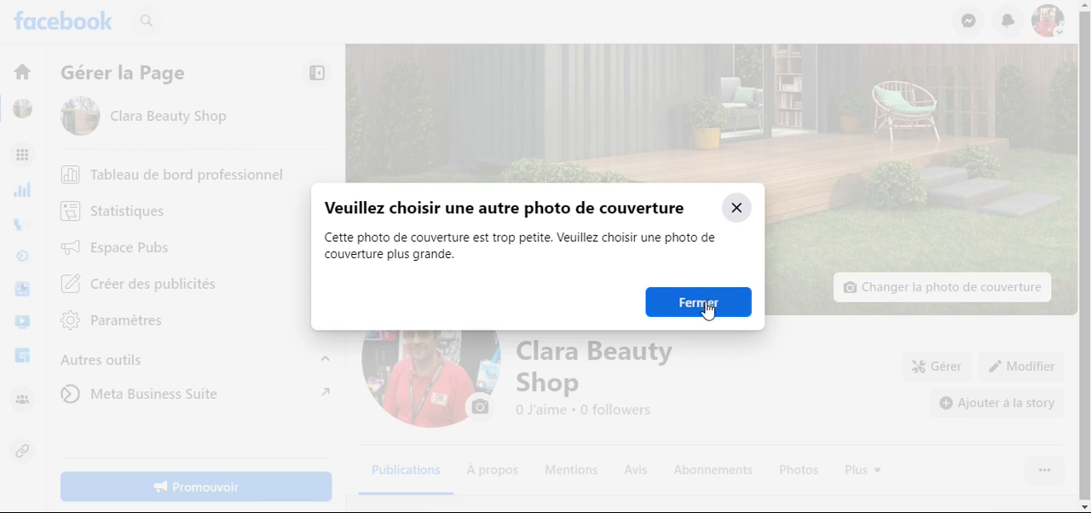
left_click(706, 311)
- Replace the cover photo with the imported Modugo_shippingcontainertypes-1024x576 image, reposition it slightly lower in the frame, and save it
left_click(899, 287)
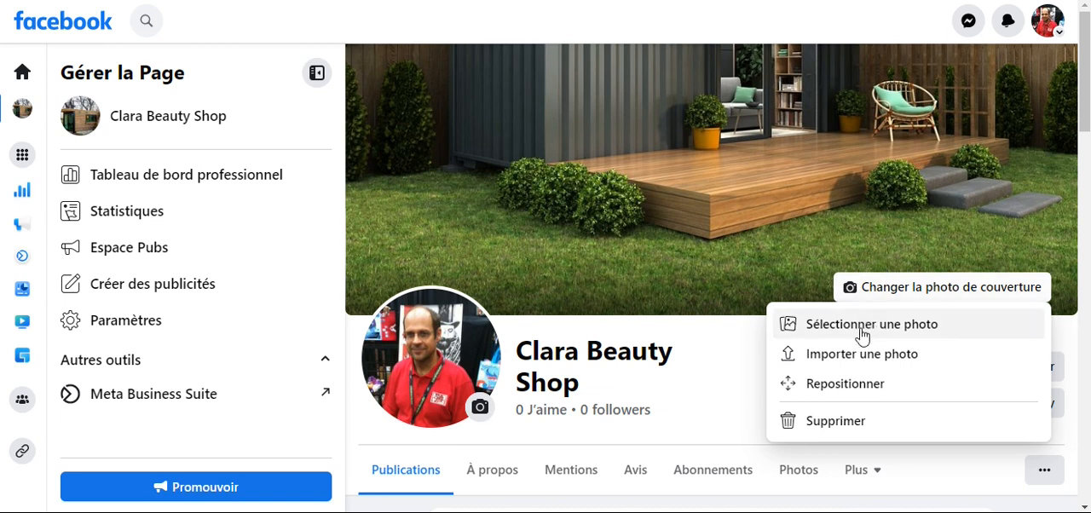
left_click(837, 358)
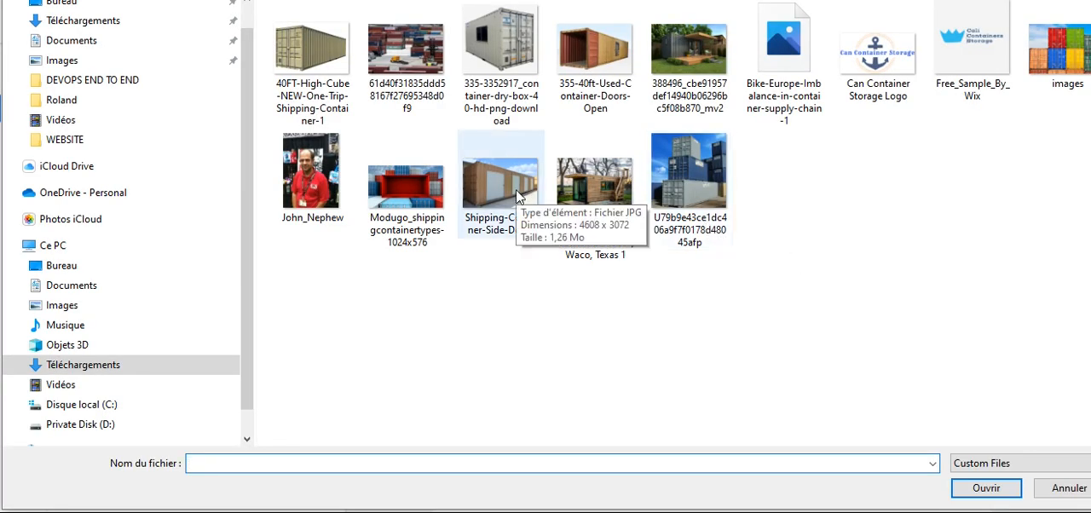
double_click(396, 194)
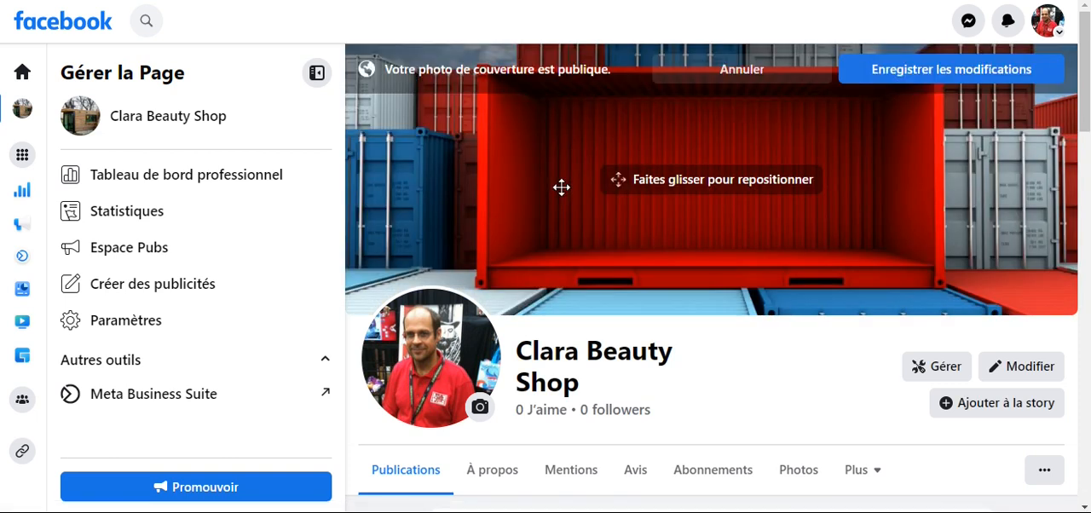
left_click_drag(808, 119, 789, 139)
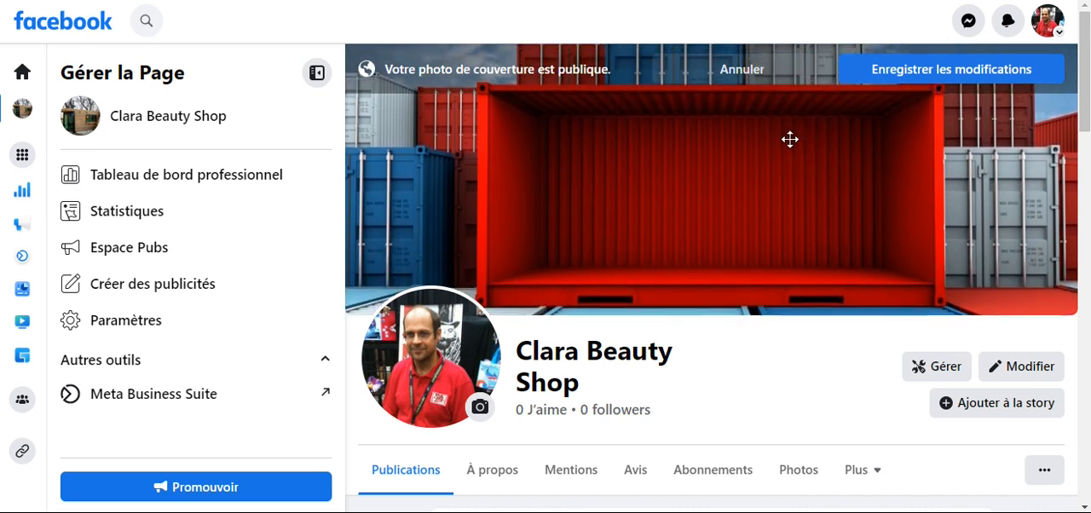
left_click(903, 73)
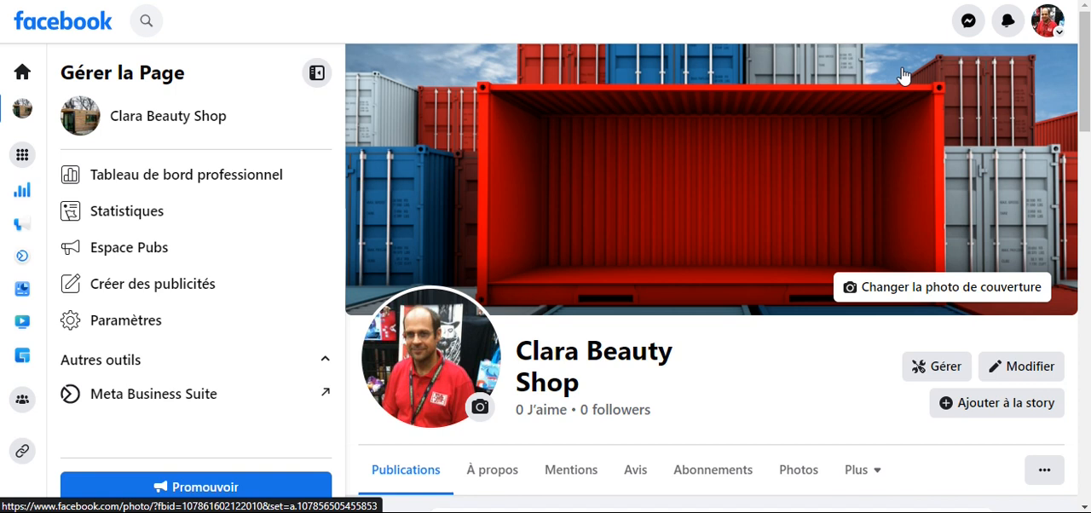
- Open the Page's editing window and look through its photo, bio and intro sections
scroll(783, 255, "down", 2)
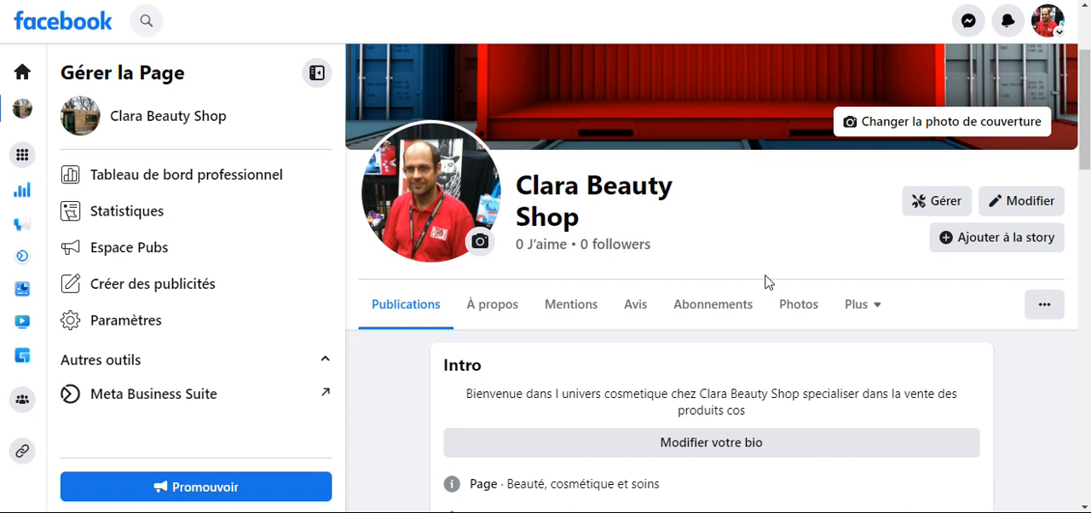
scroll(765, 282, "down", 1)
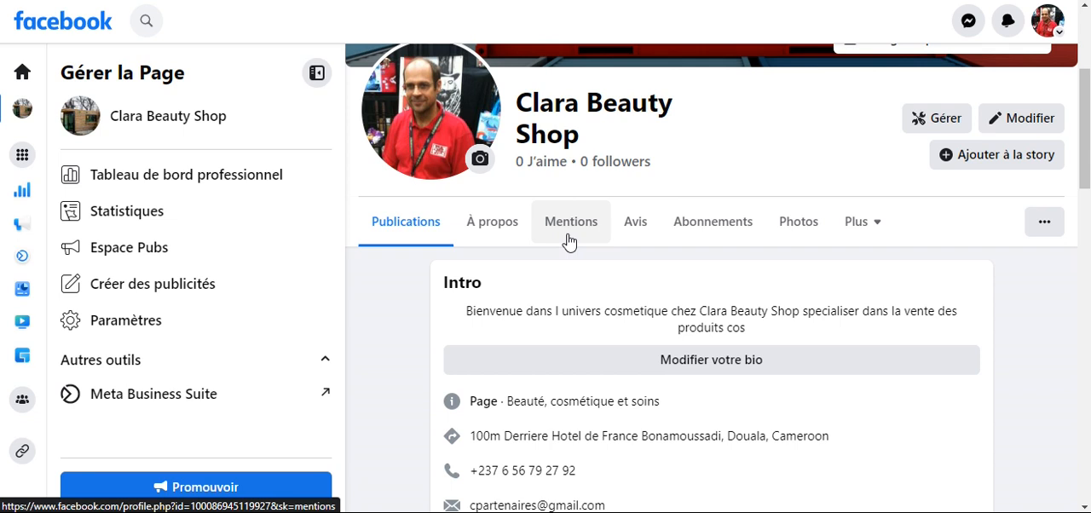
left_click(1026, 123)
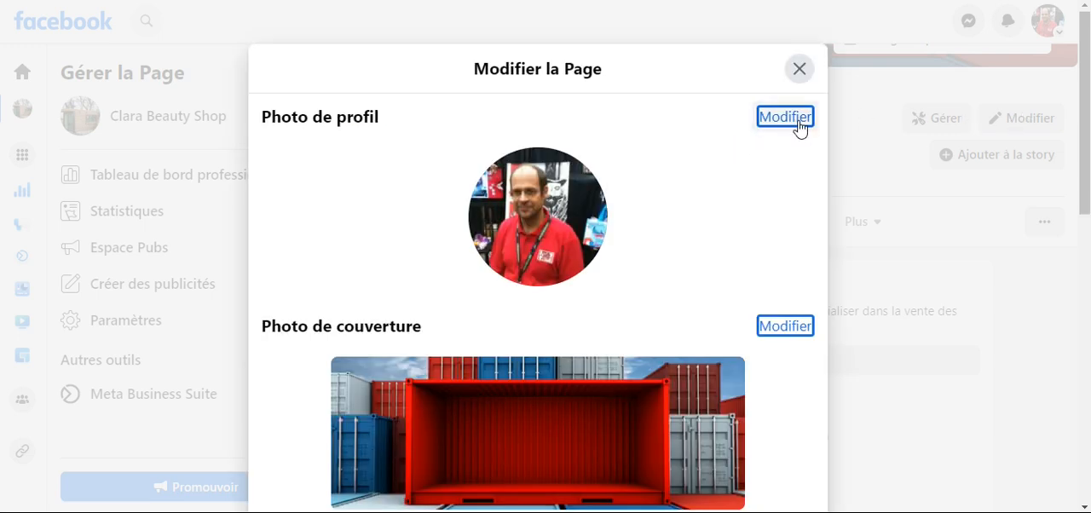
scroll(621, 199, "down", 3)
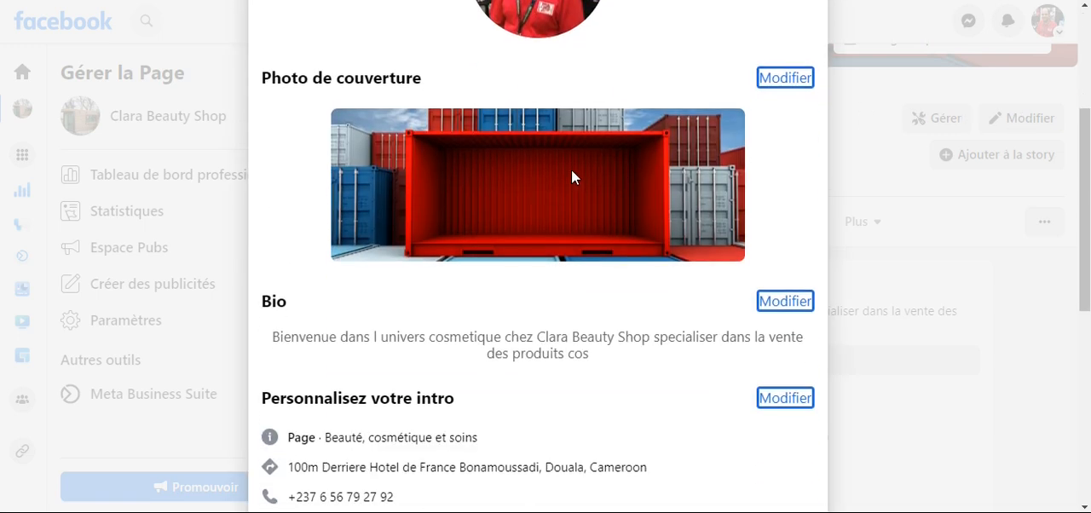
scroll(579, 224, "down", 1)
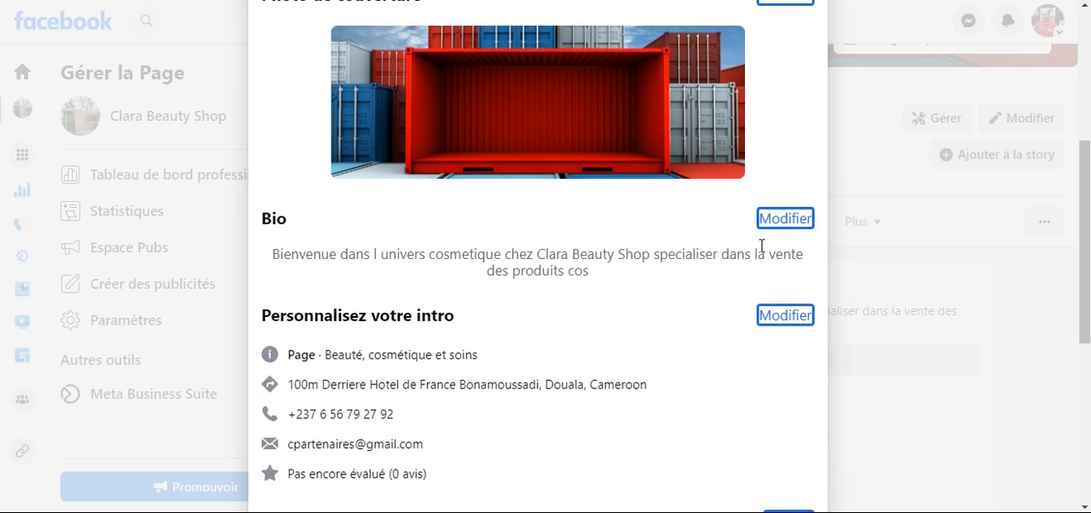
scroll(738, 276, "up", 4)
scroll(738, 276, "down", 4)
- Try to extend the end of the bio to "des produits cosmetique", remove the added text, and cancel the edit
left_click(785, 219)
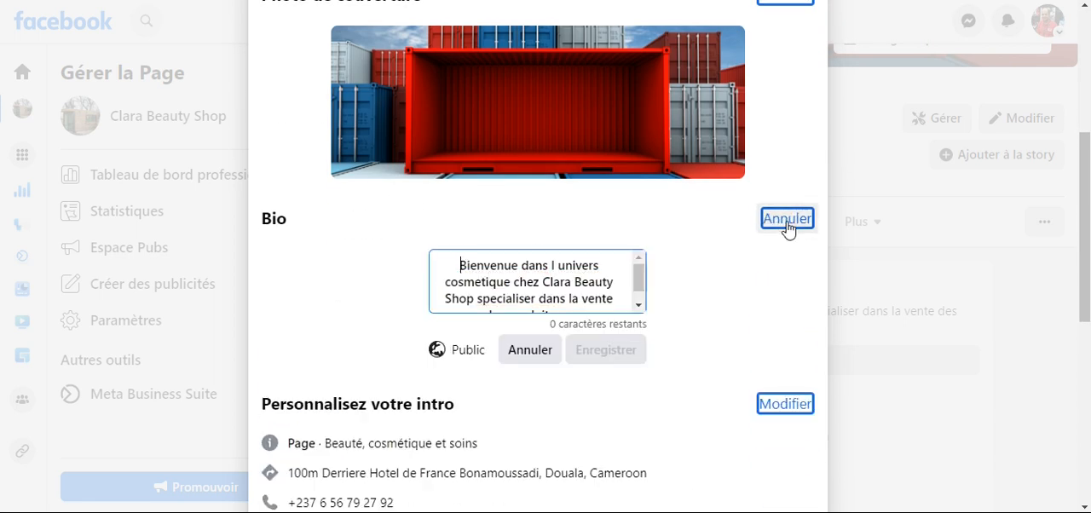
scroll(620, 300, "down", 1)
left_click(604, 303)
type("m")
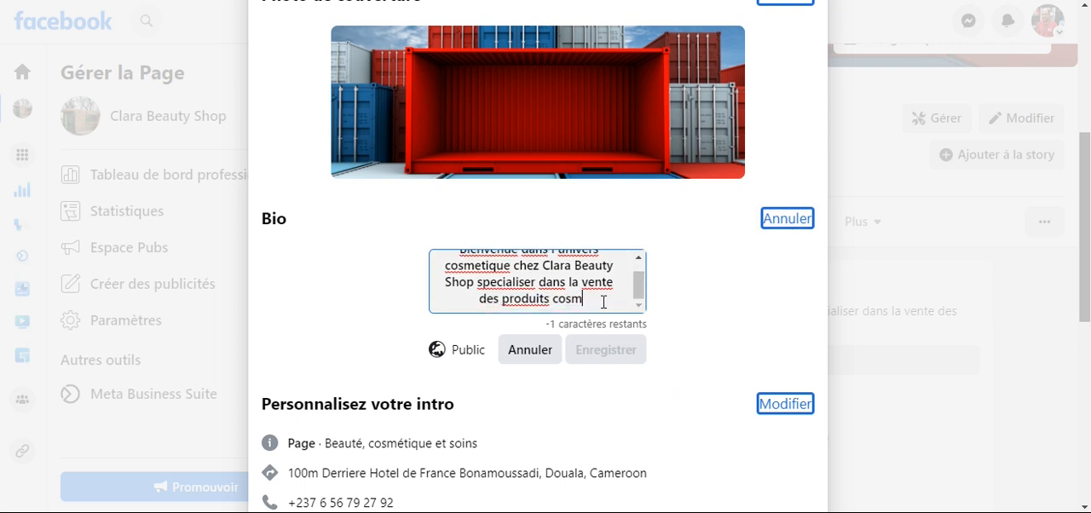
type("e")
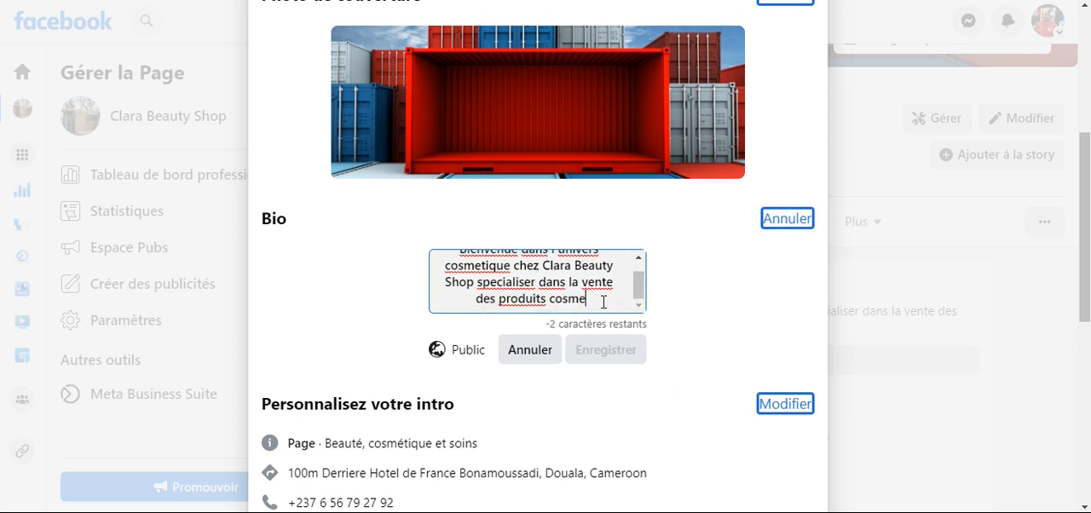
type("t")
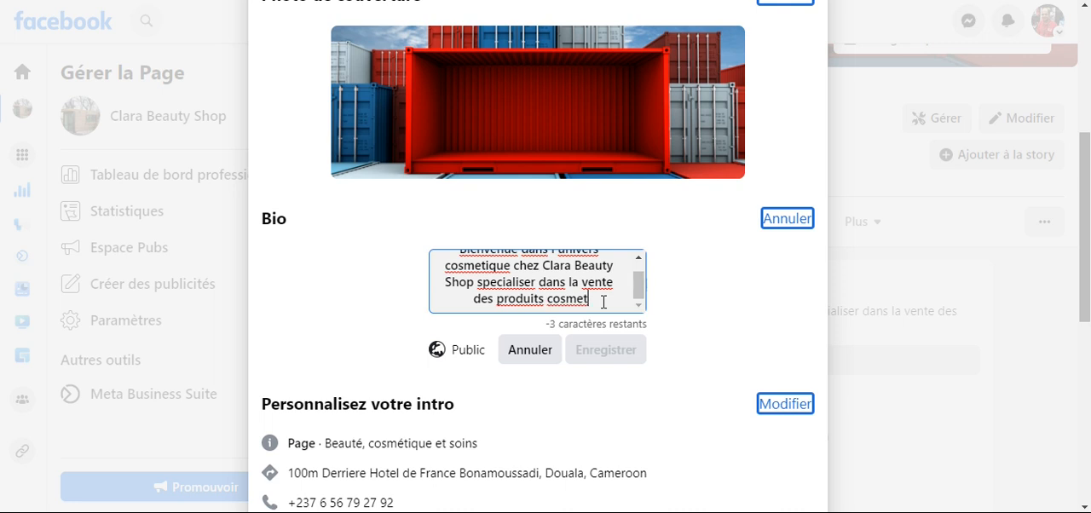
type("ique")
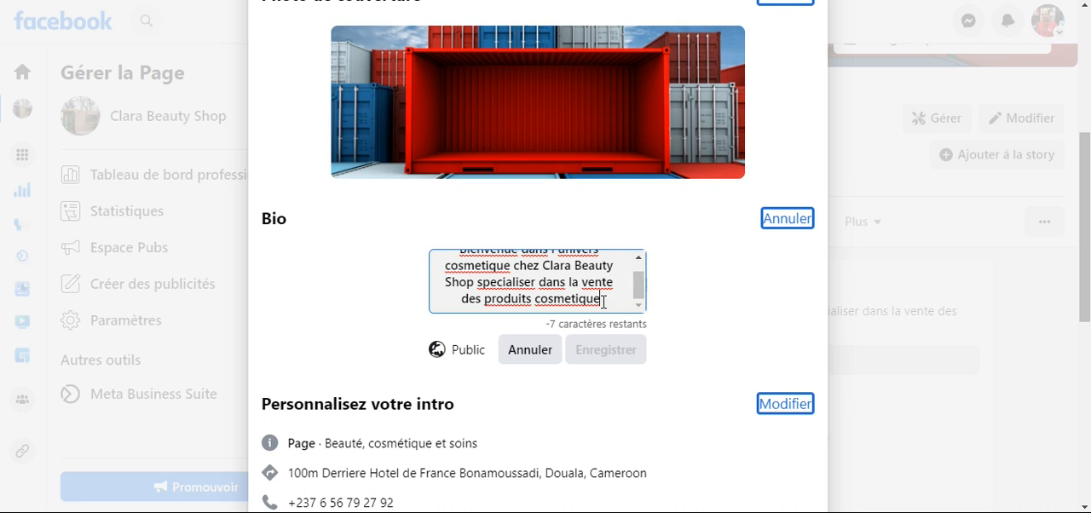
type(":")
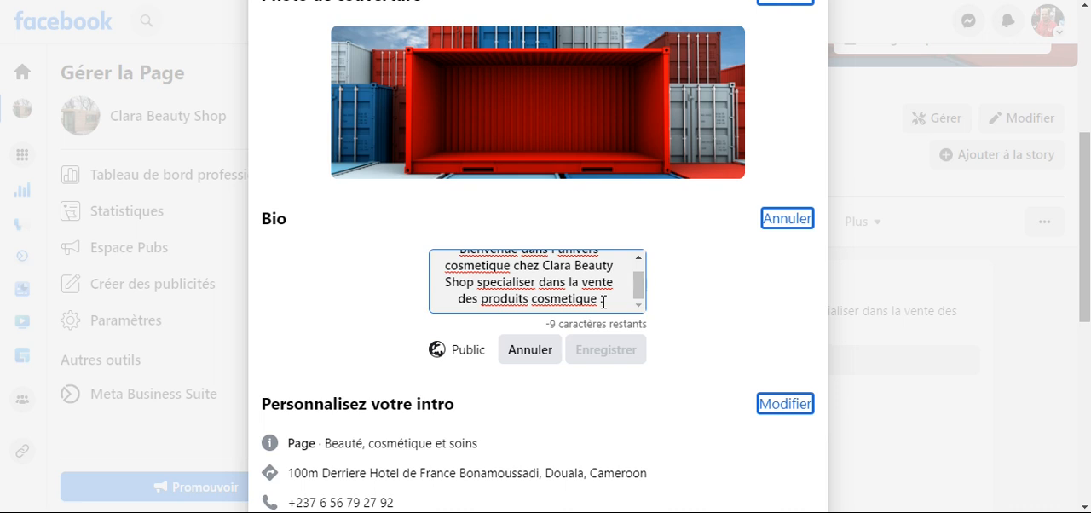
type("fffff")
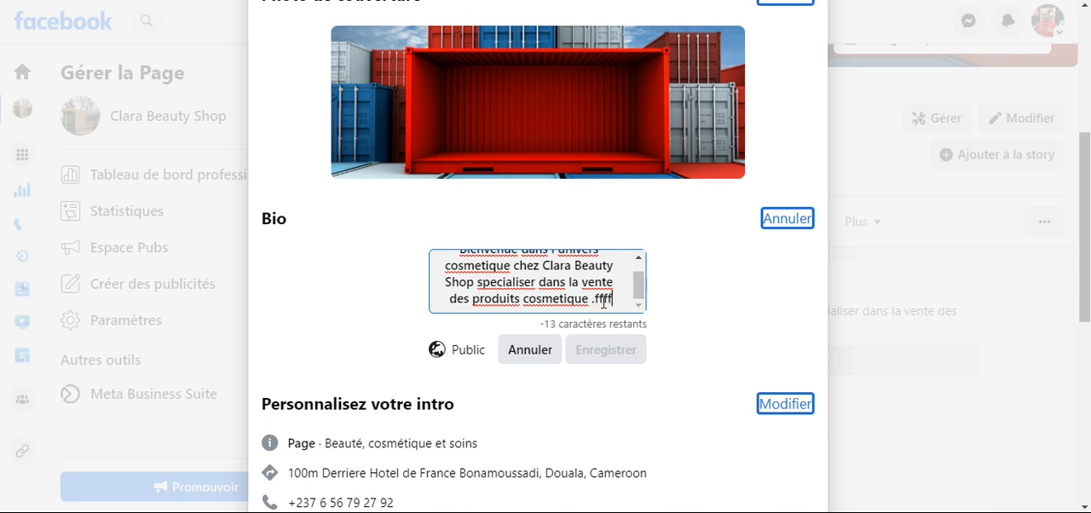
key("BackSpace")
key("BackSpace")
key("BackSpace")
key("BackSpace")
key("BackSpace")
key("BackSpace")
key("BackSpace")
key("BackSpace")
key("BackSpace")
key("BackSpace")
key("BackSpace")
key("BackSpace")
key("BackSpace")
key("BackSpace")
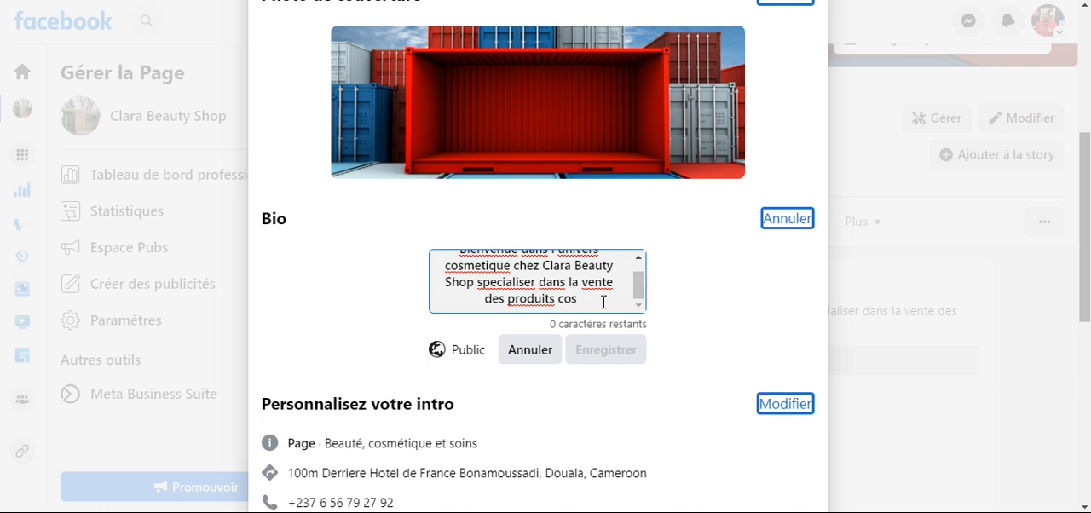
left_click(536, 353)
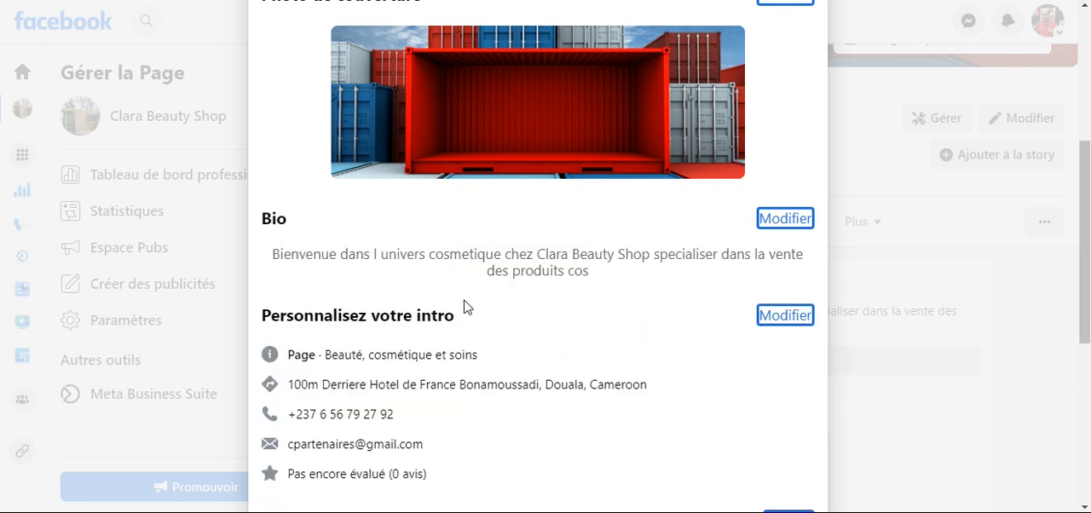
- Review the intro's contact details and general information, and follow the option for adding opening hours
scroll(465, 298, "down", 2)
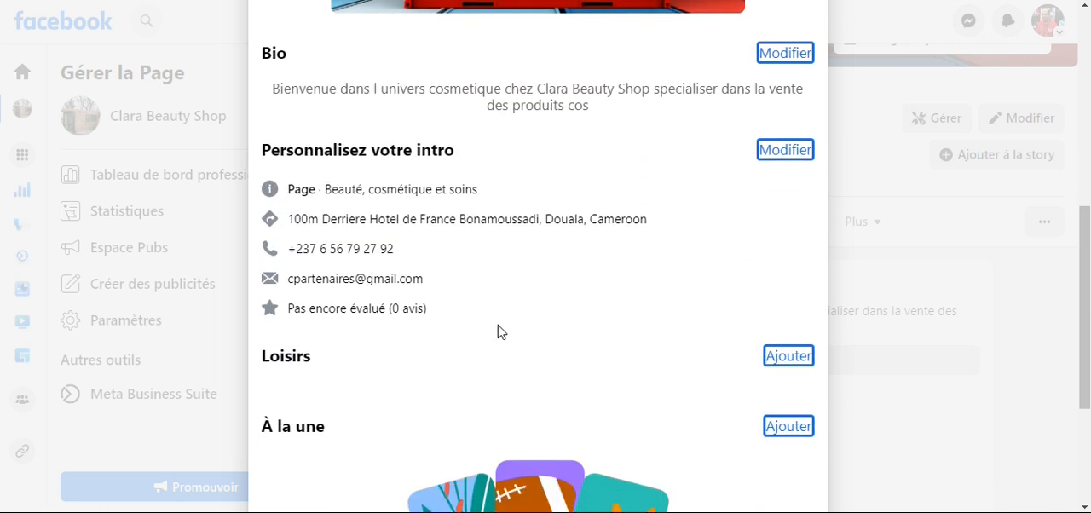
left_click(785, 152)
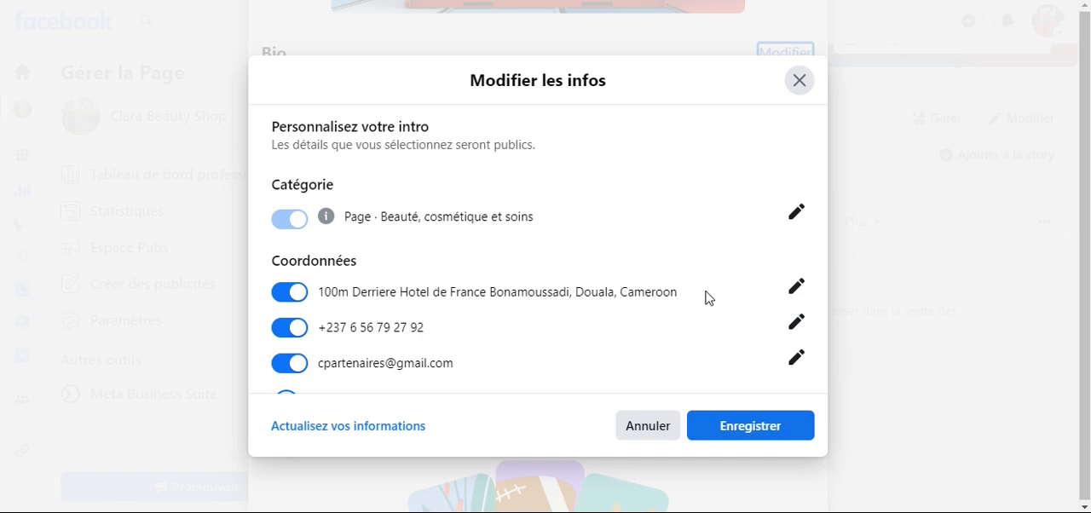
scroll(705, 297, "down", 2)
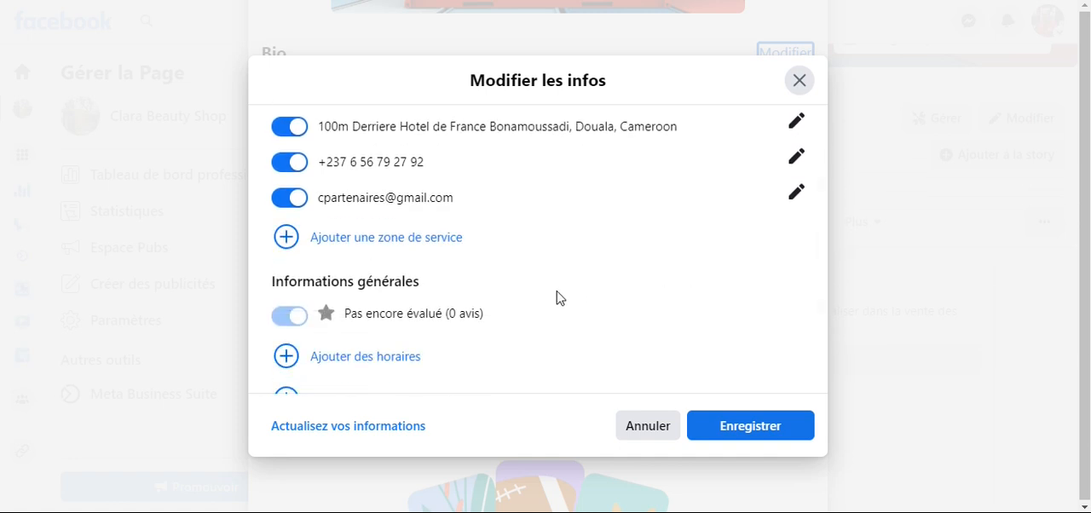
scroll(556, 297, "down", 1)
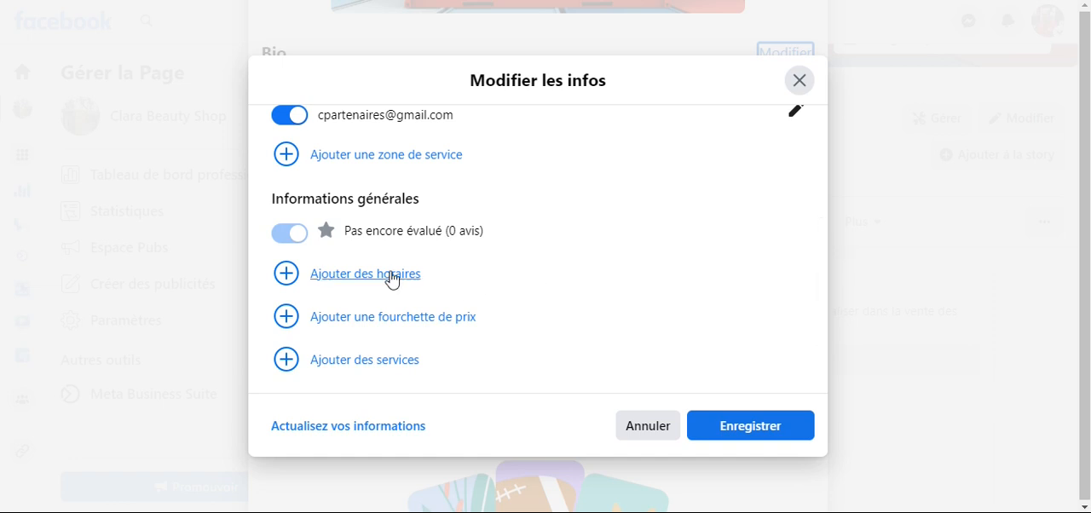
left_click(287, 274)
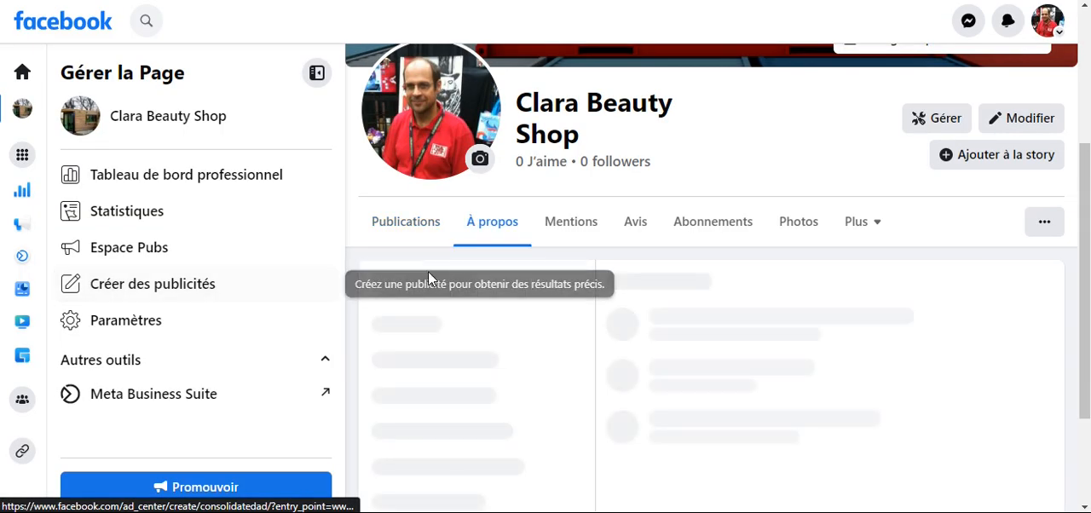
- Look through the About section's contact details, website and social links, and general information options
scroll(679, 316, "down", 2)
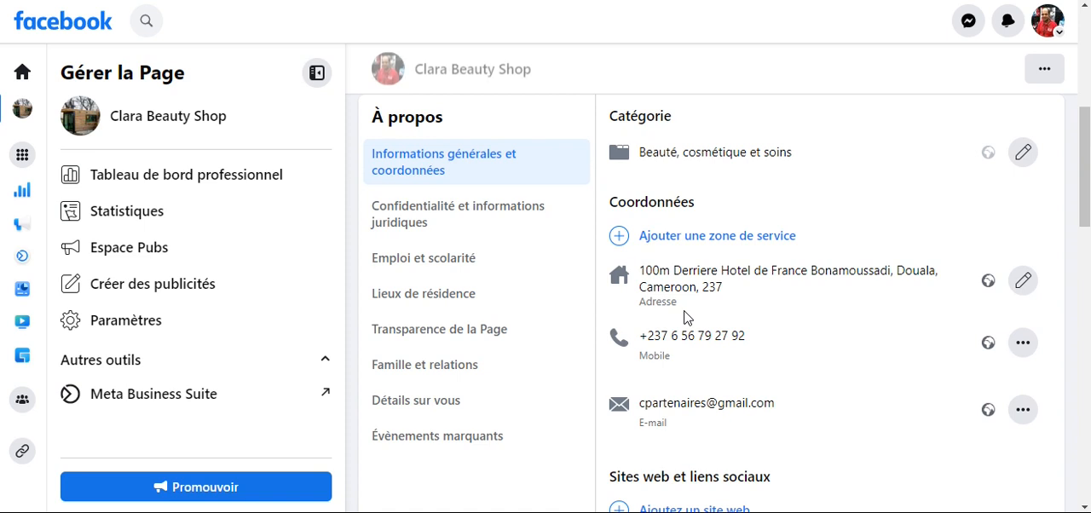
scroll(684, 318, "down", 3)
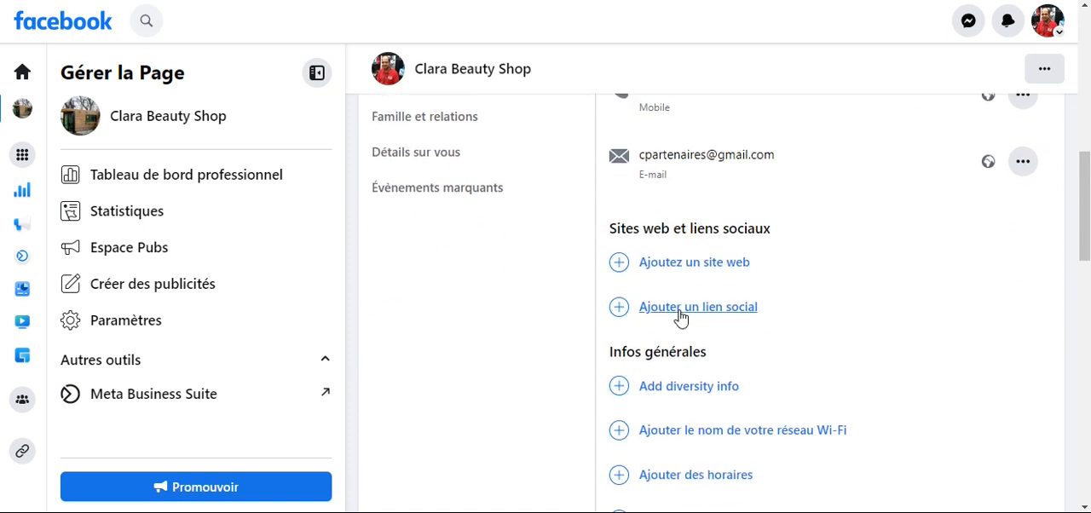
scroll(756, 352, "down", 3)
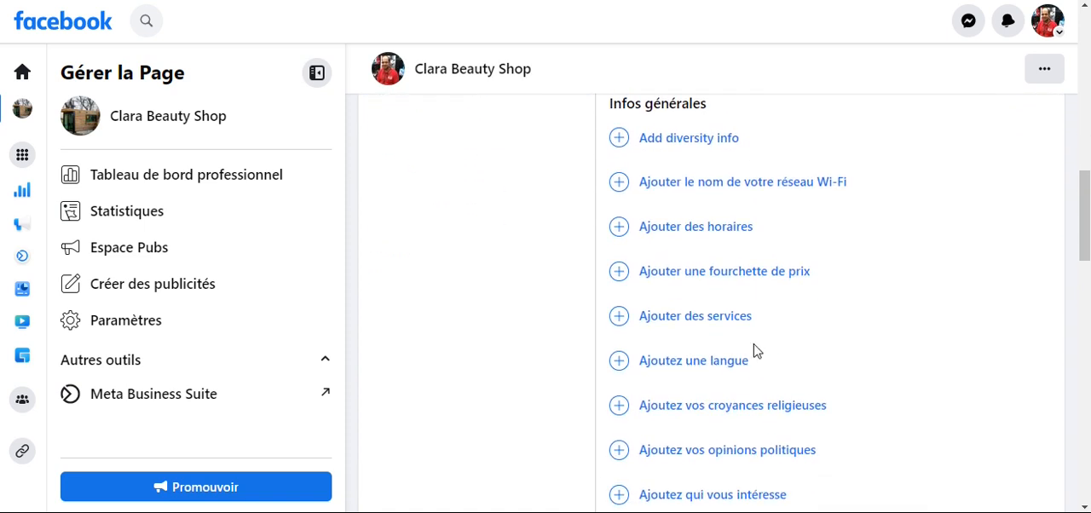
scroll(738, 319, "up", 10)
scroll(754, 324, "down", 1)
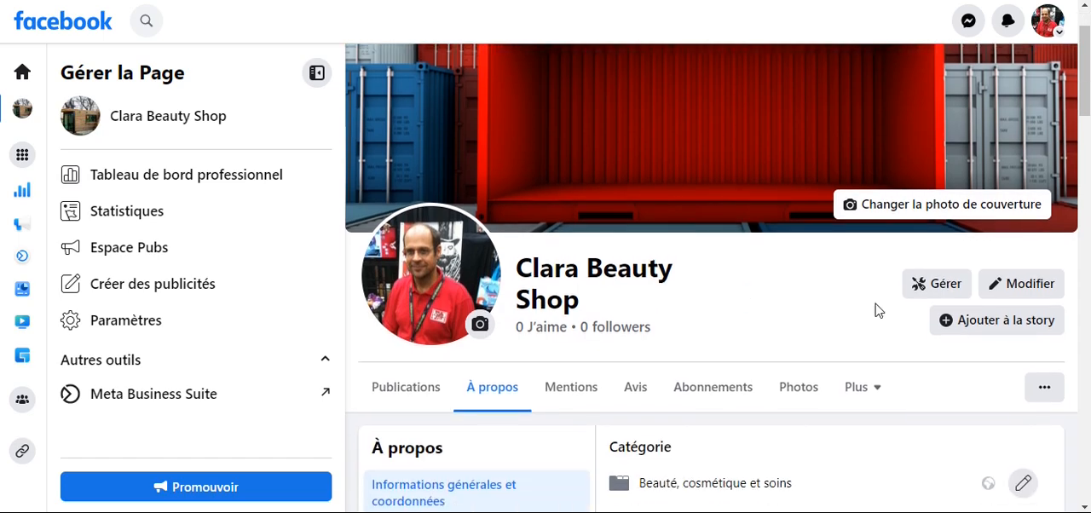
- Look through the Page's editing window and intro information, and follow the option for adding a price range
left_click(1007, 281)
scroll(580, 274, "down", 5)
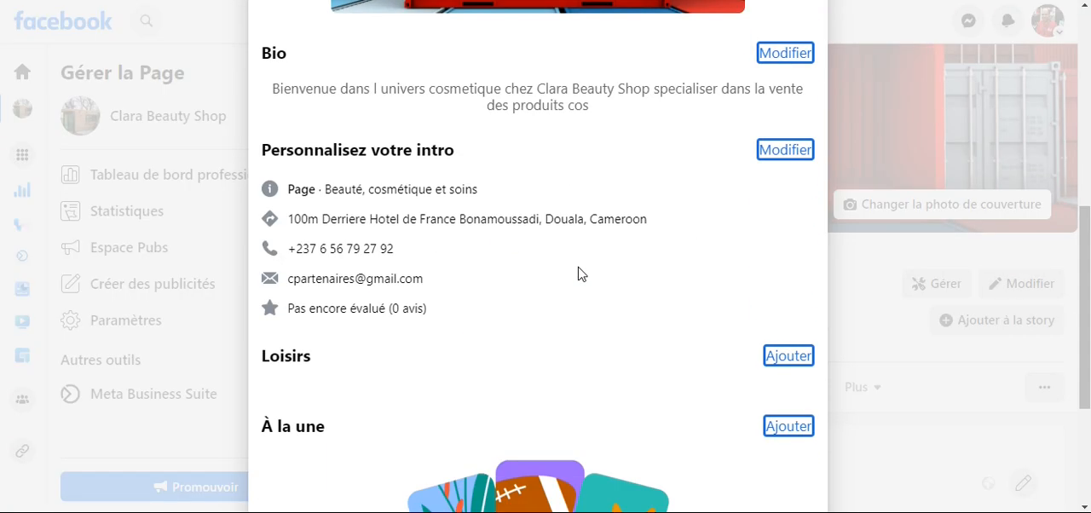
scroll(580, 274, "down", 3)
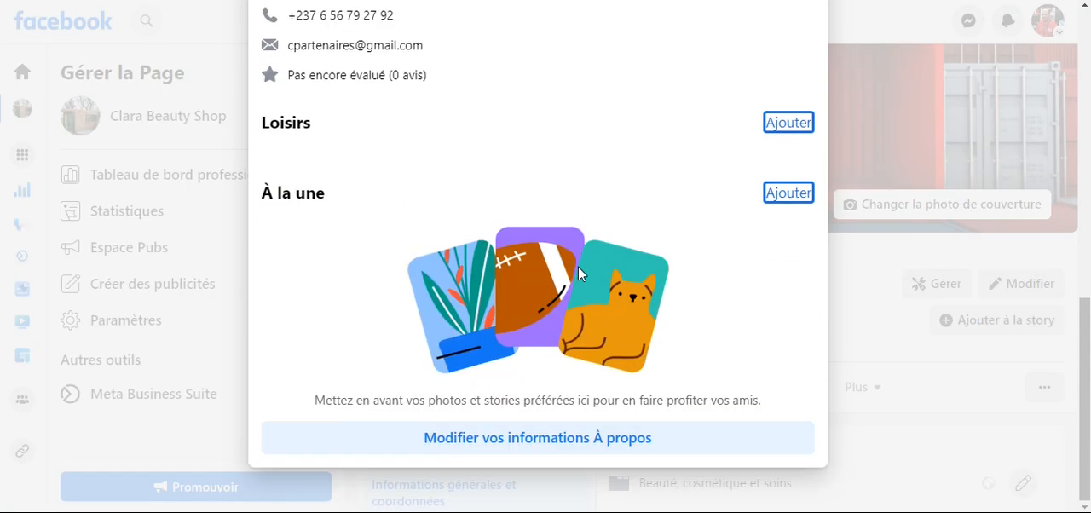
scroll(578, 266, "up", 3)
left_click(773, 165)
scroll(515, 317, "down", 1)
scroll(516, 317, "down", 3)
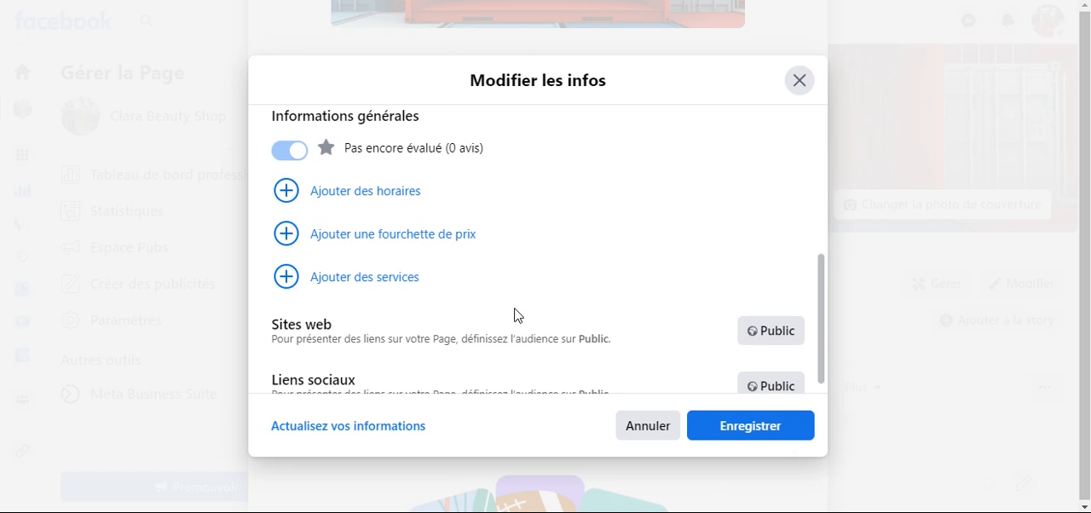
scroll(515, 317, "down", 1)
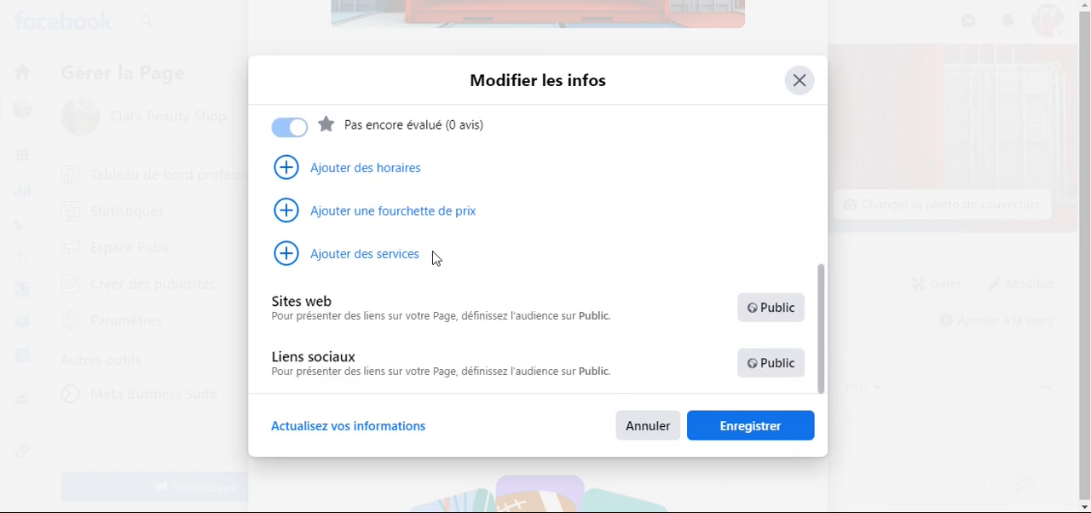
left_click(382, 213)
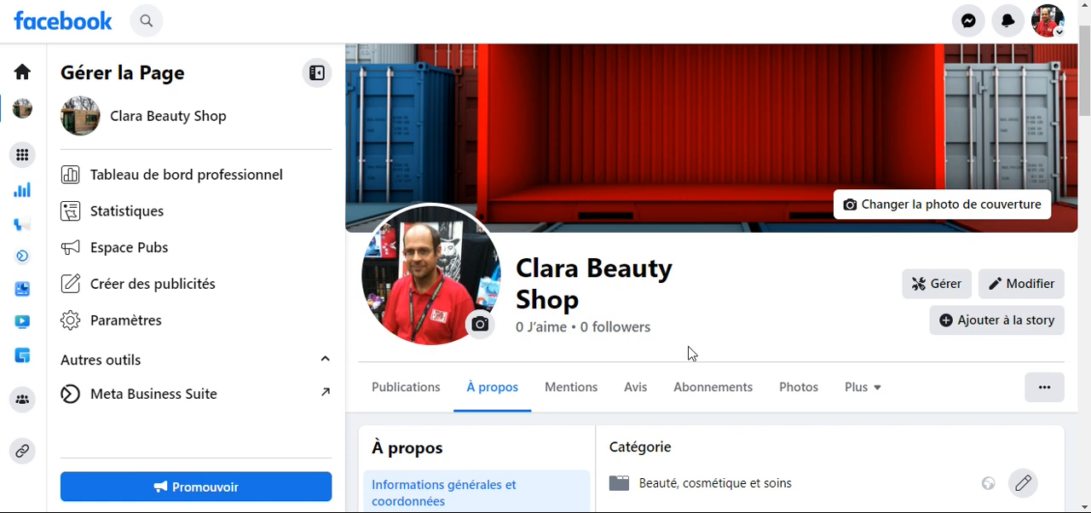
- Open the category in the About section for editing and try entering "be" in it
scroll(691, 401, "down", 2)
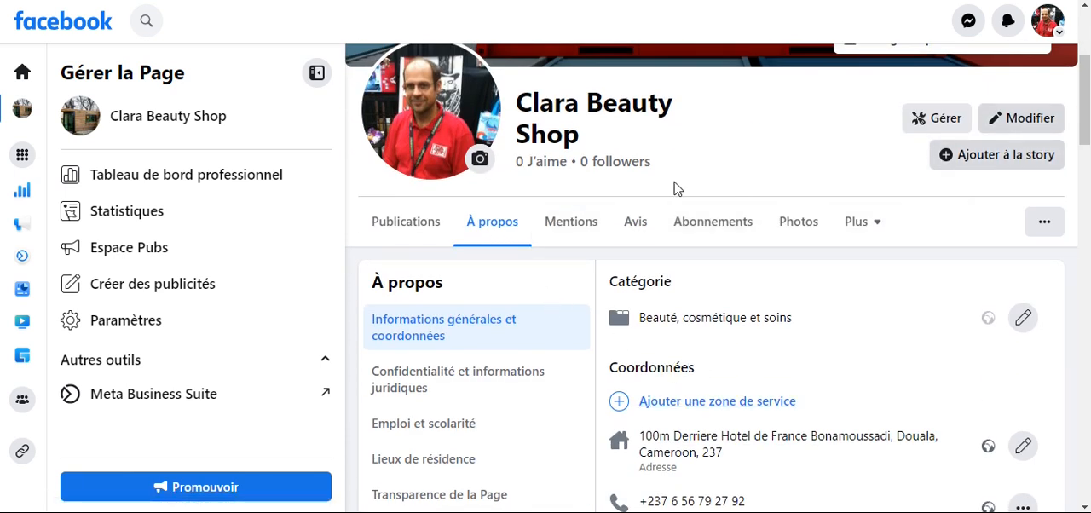
left_click(499, 223)
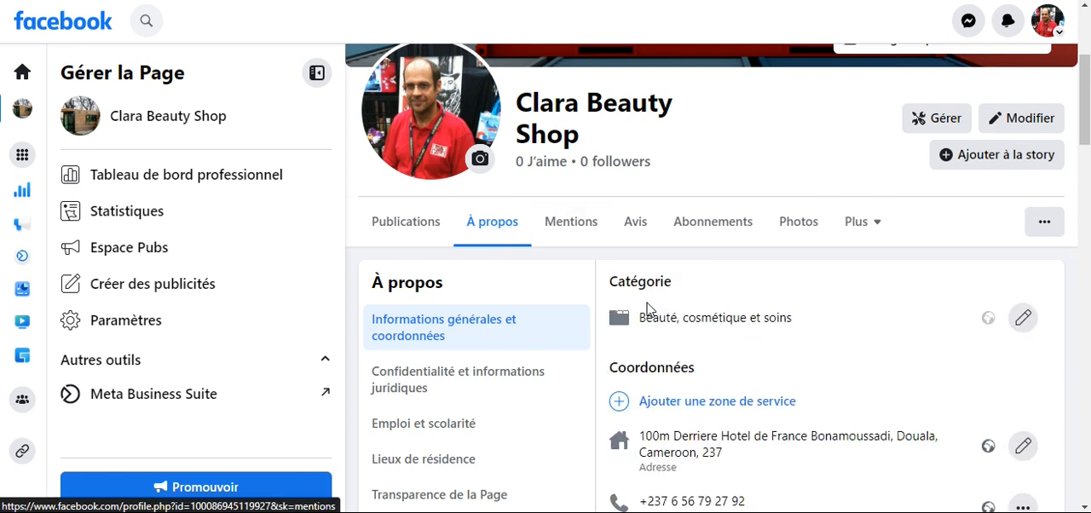
scroll(731, 315, "down", 2)
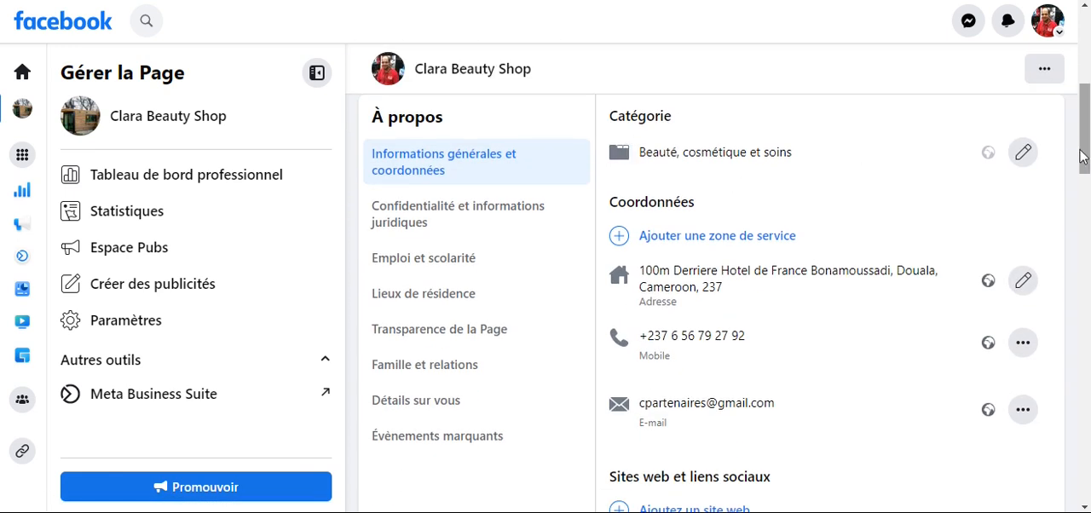
left_click(1022, 152)
left_click(812, 170)
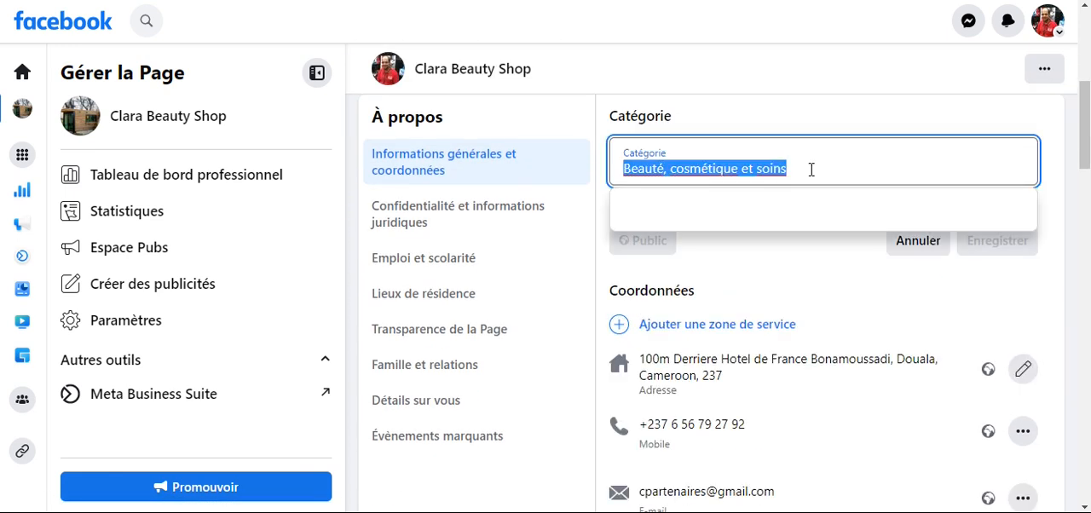
left_click(811, 169)
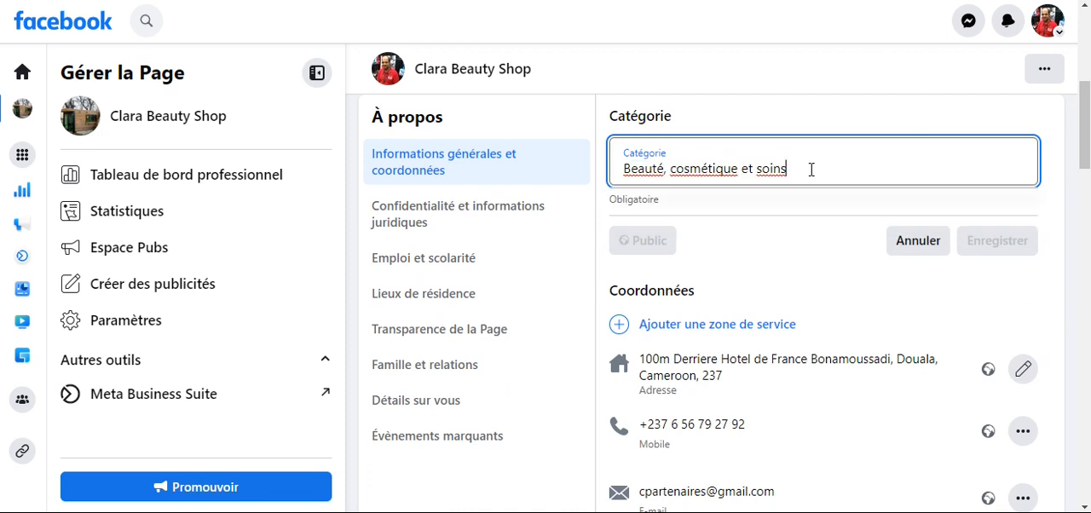
type("be")
key("BackSpace")
key("BackSpace")
key("BackSpace")
left_click(652, 206)
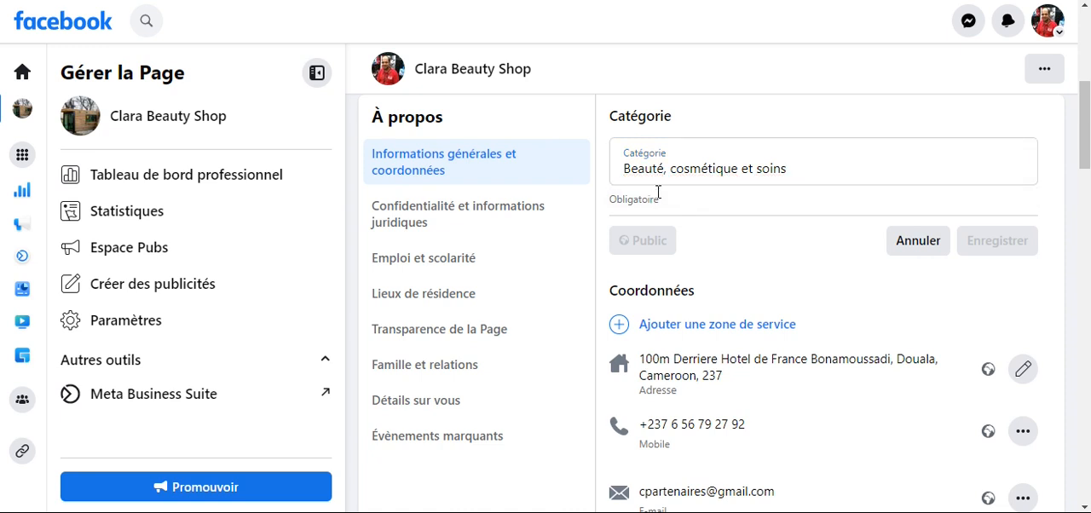
- Try replacing the whole category text with its word "cosmétique" to search for matching categories
triple_click(749, 170)
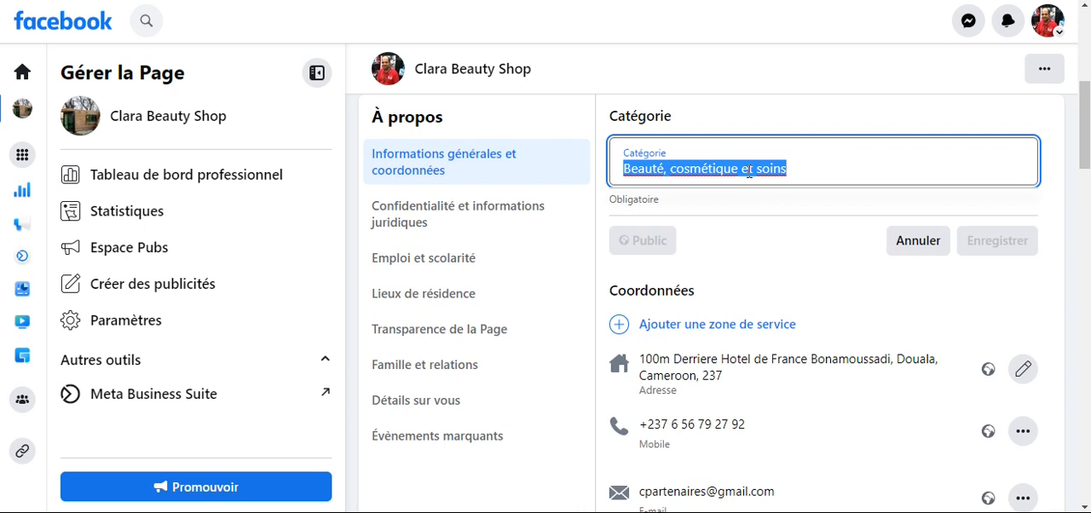
double_click(703, 169)
key("ctrl+c")
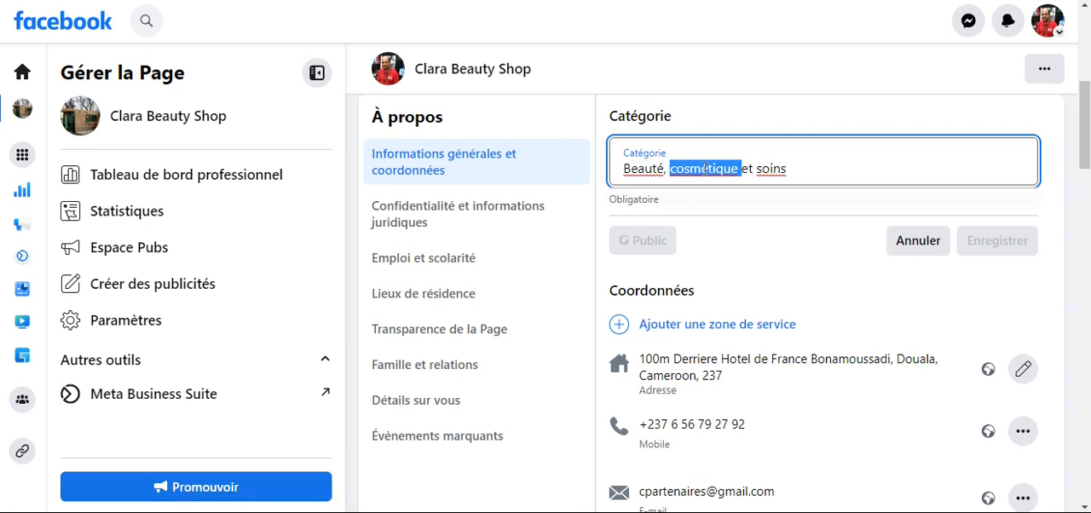
key("BackSpace")
key("ctrl+a")
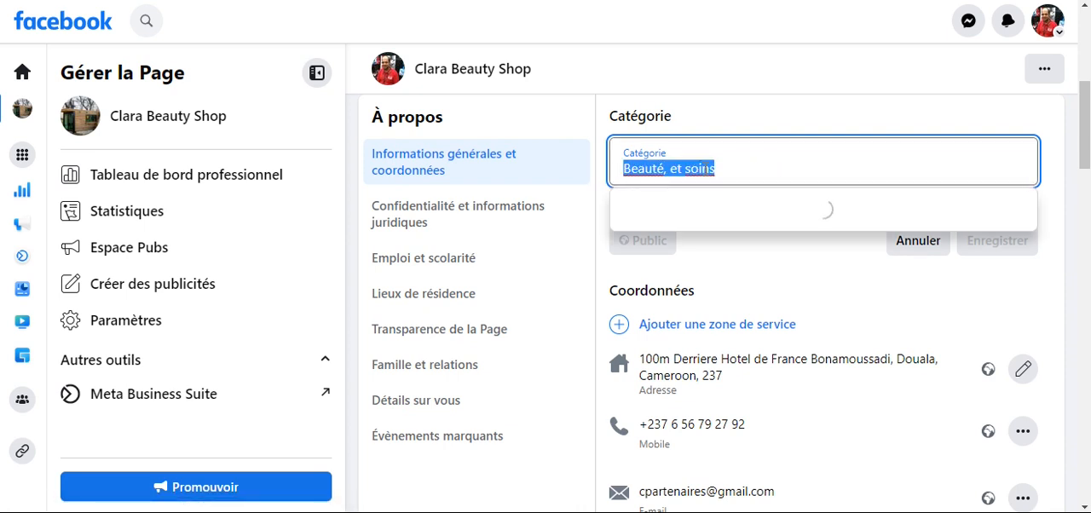
key("BackSpace")
key("ctrl+v")
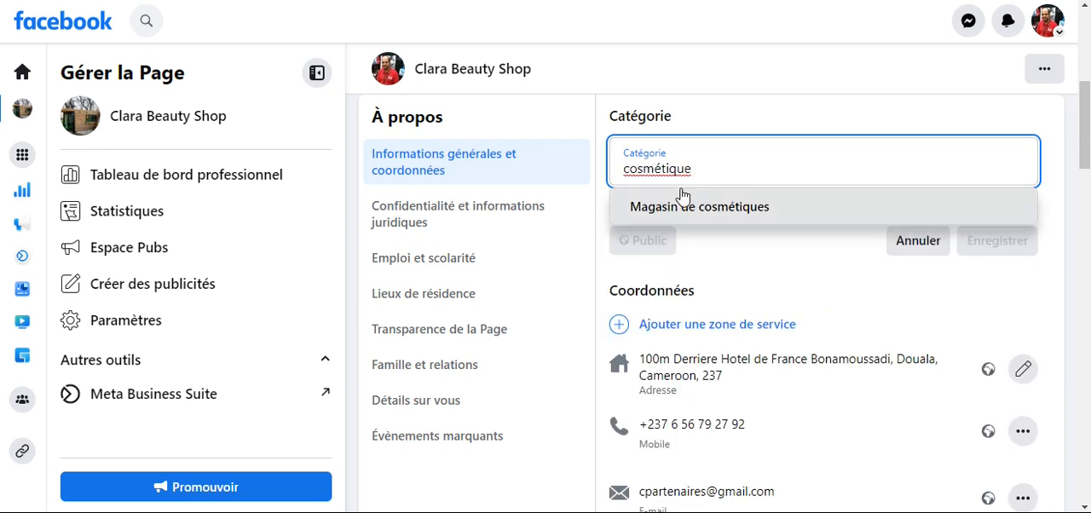
- Respell the category search as "cosmetique" without the accent, and cancel the category edit
key("BackSpace")
key("BackSpace")
key("BackSpace")
key("BackSpace")
key("BackSpace")
key("BackSpace")
key("BackSpace")
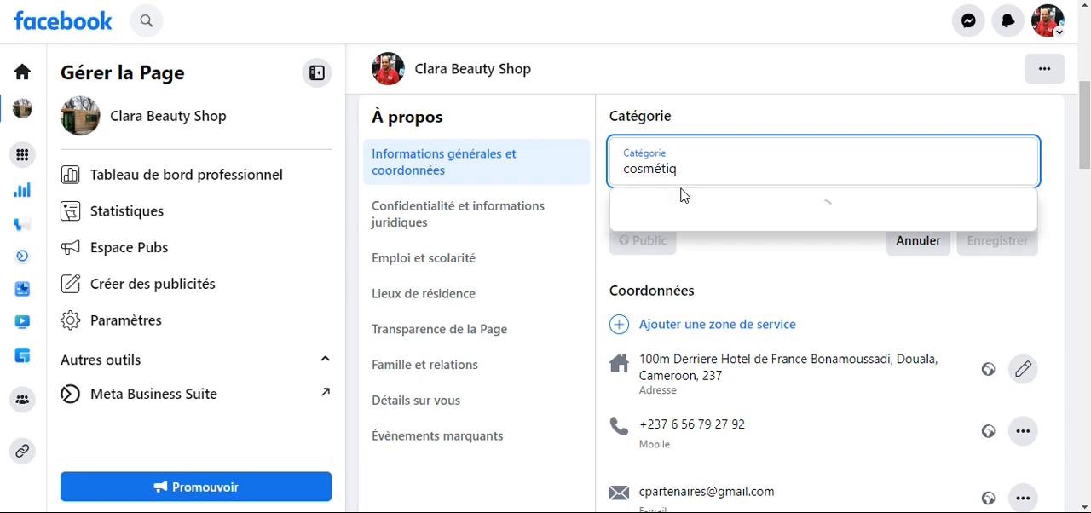
type("etique")
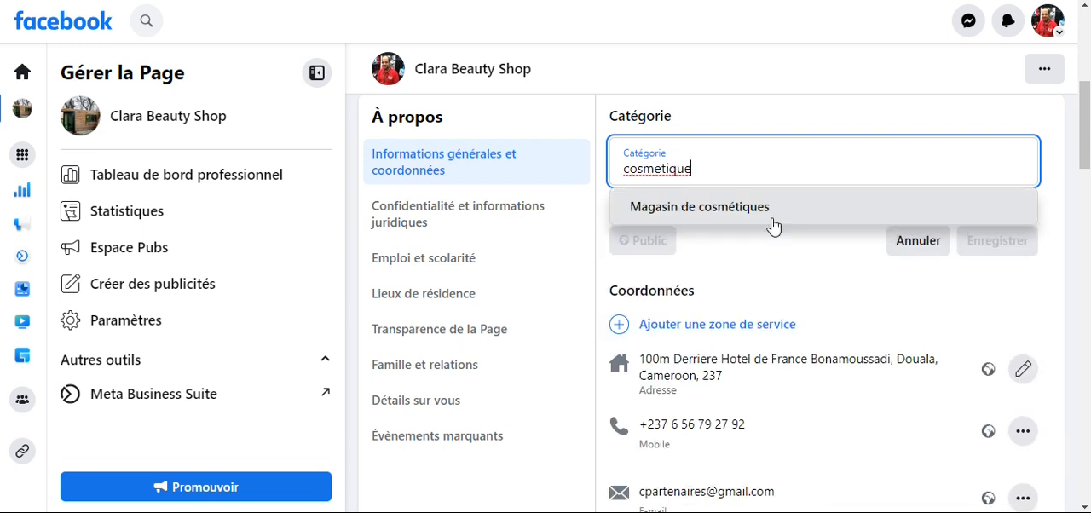
left_click(784, 257)
left_click(893, 242)
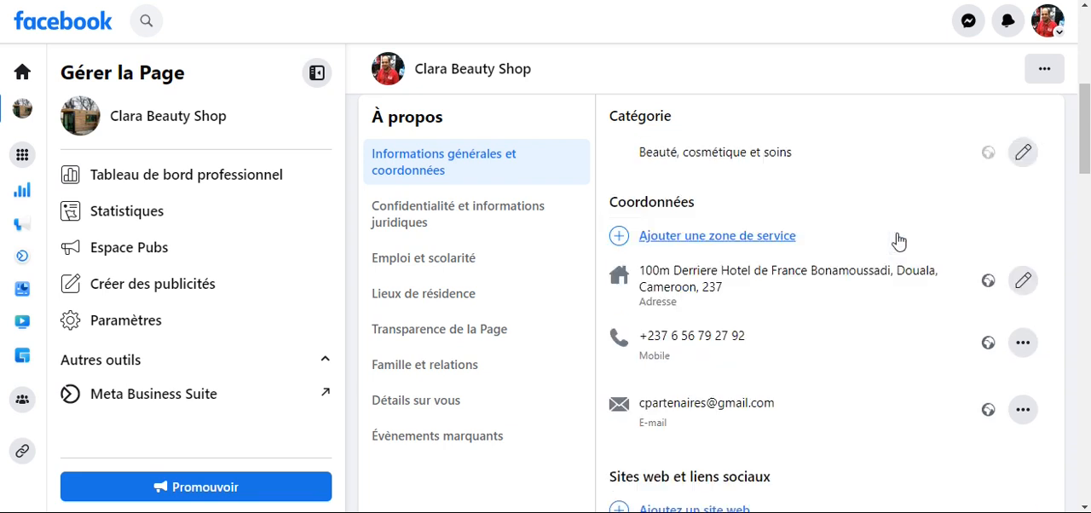
- Reopen the category, shorten it to "Beauté", try the suggestion "Santé/beauté", and cancel the edit
left_click(1025, 155)
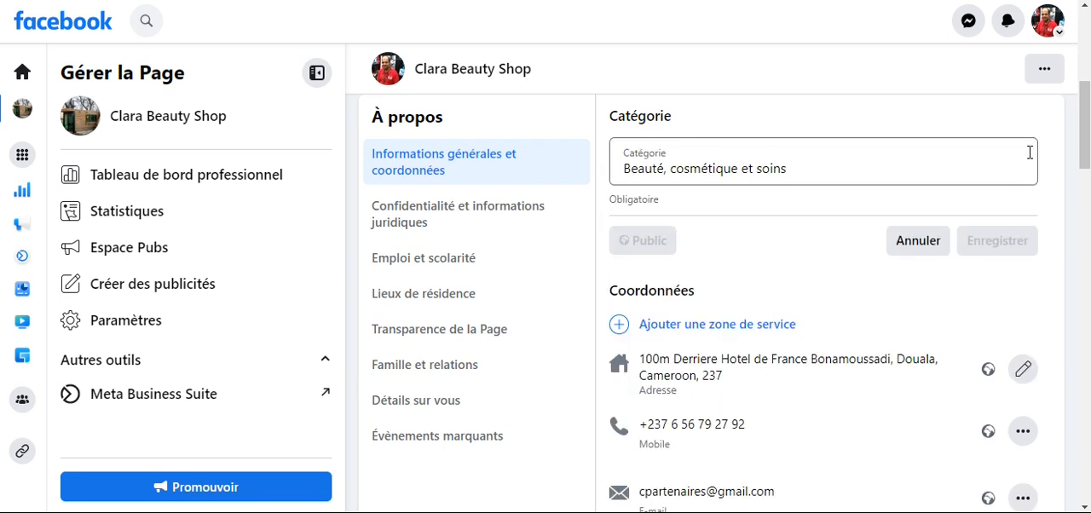
left_click(938, 163)
left_click(938, 163)
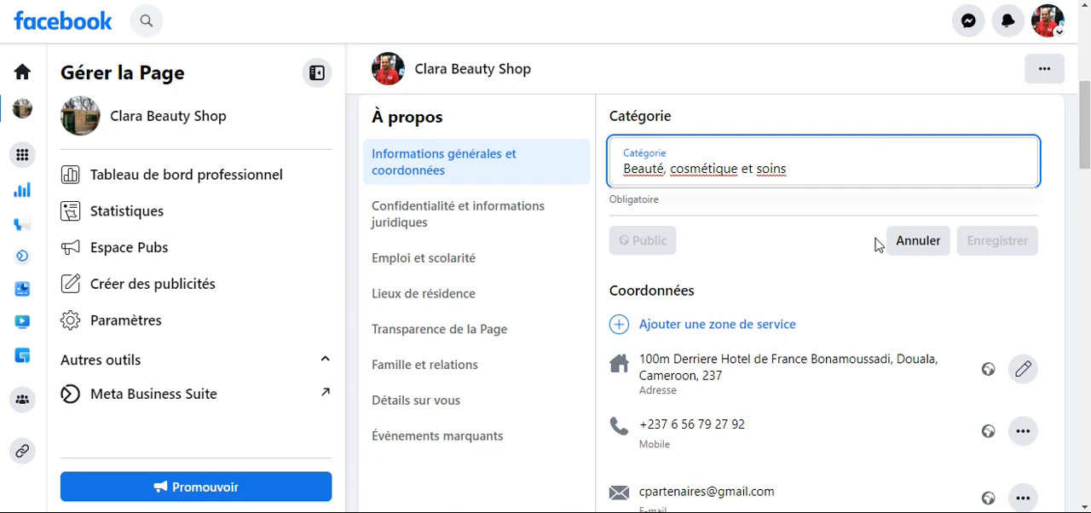
triple_click(848, 171)
left_click(849, 172)
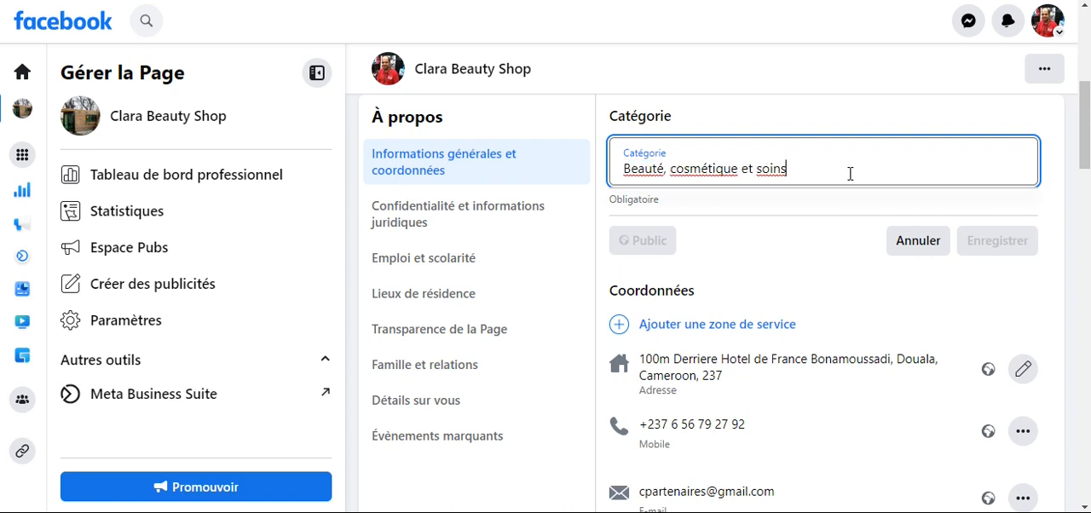
key("BackSpace")
key("BackSpace")
key("BackSpace")
key("BackSpace")
key("BackSpace")
key("BackSpace")
key("BackSpace")
key("BackSpace")
key("BackSpace")
key("BackSpace")
key("BackSpace")
key("BackSpace")
key("BackSpace")
key("BackSpace")
key("BackSpace")
key("BackSpace")
key("BackSpace")
key("BackSpace")
key("BackSpace")
key("BackSpace")
key("BackSpace")
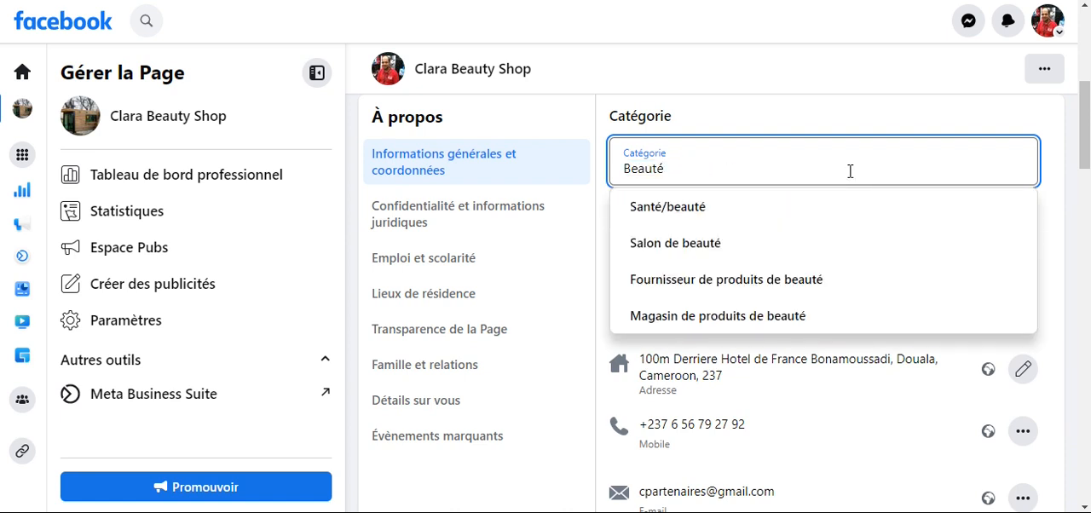
left_click(751, 207)
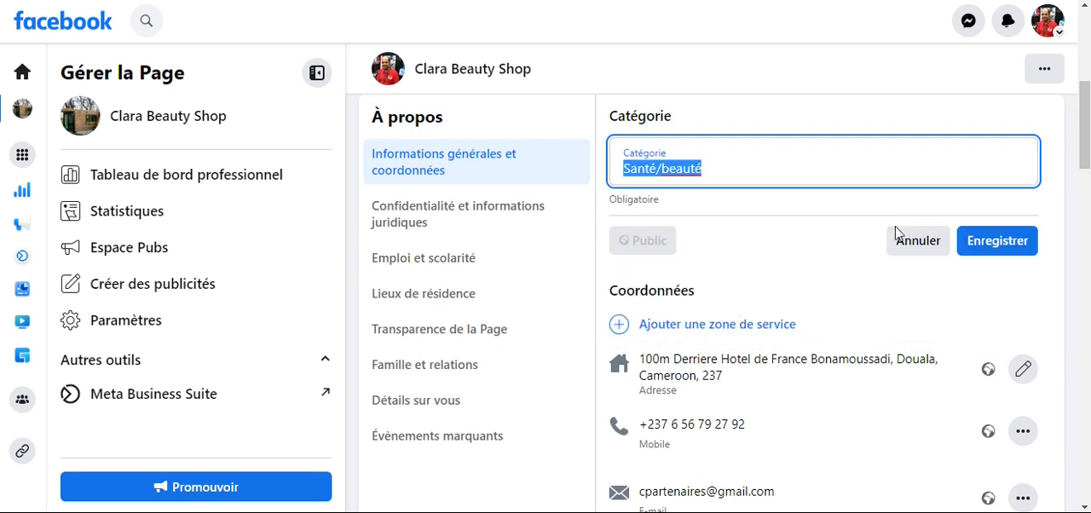
left_click(912, 245)
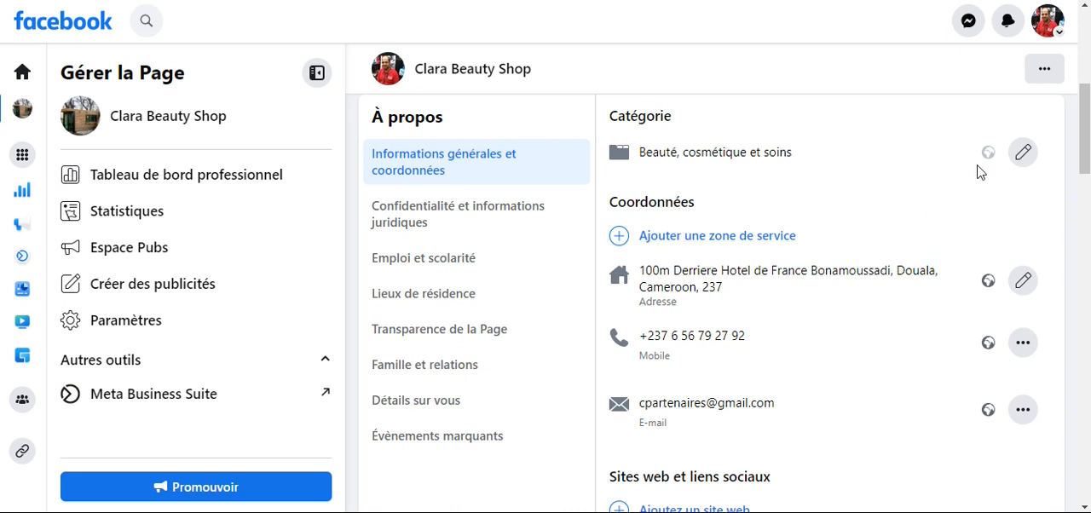
- Look through the contact details and the website and social link options in the About section
scroll(790, 205, "down", 1)
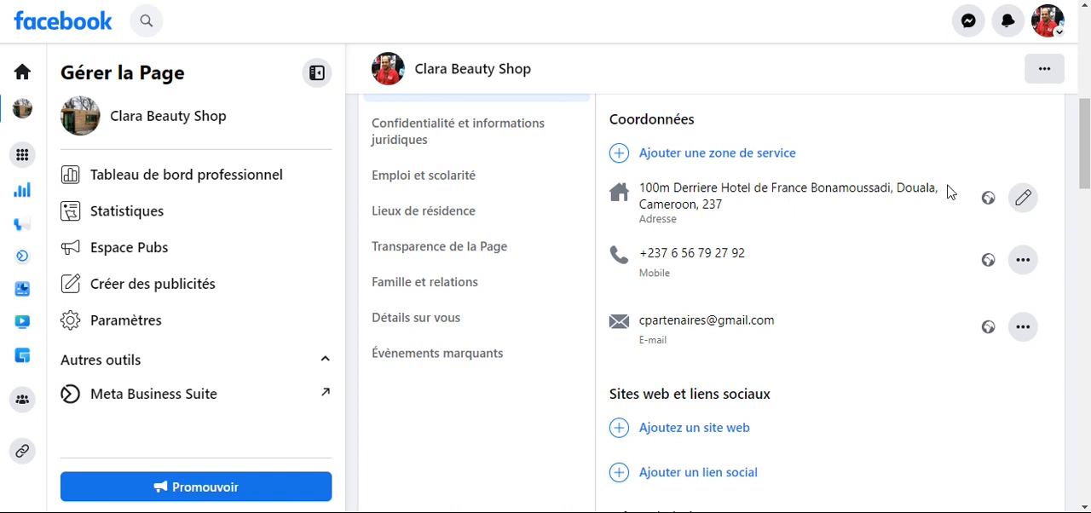
scroll(881, 253, "down", 1)
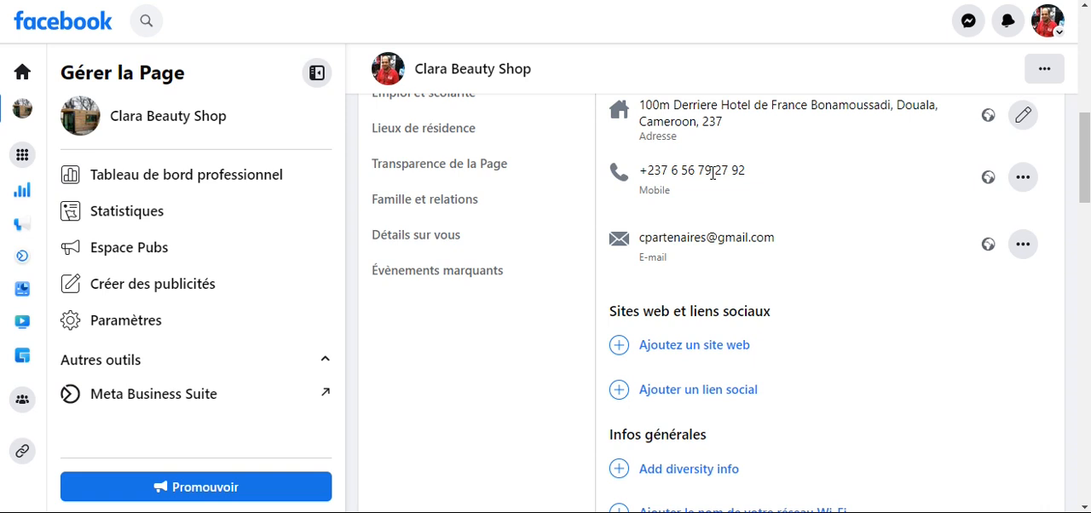
- Open the entry for adding a website address under the website and social links, and cancel it
scroll(712, 173, "down", 1)
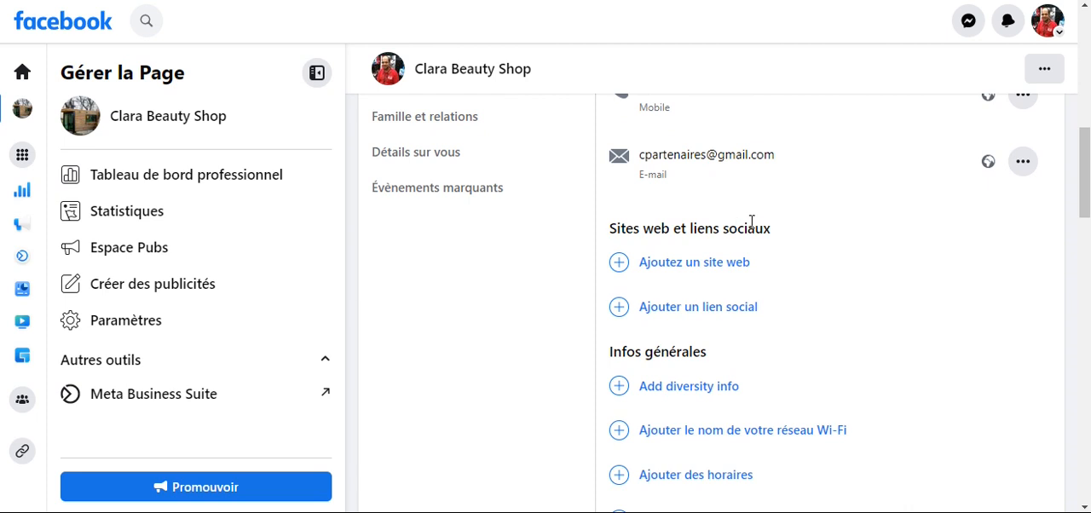
scroll(748, 249, "down", 1)
left_click(698, 189)
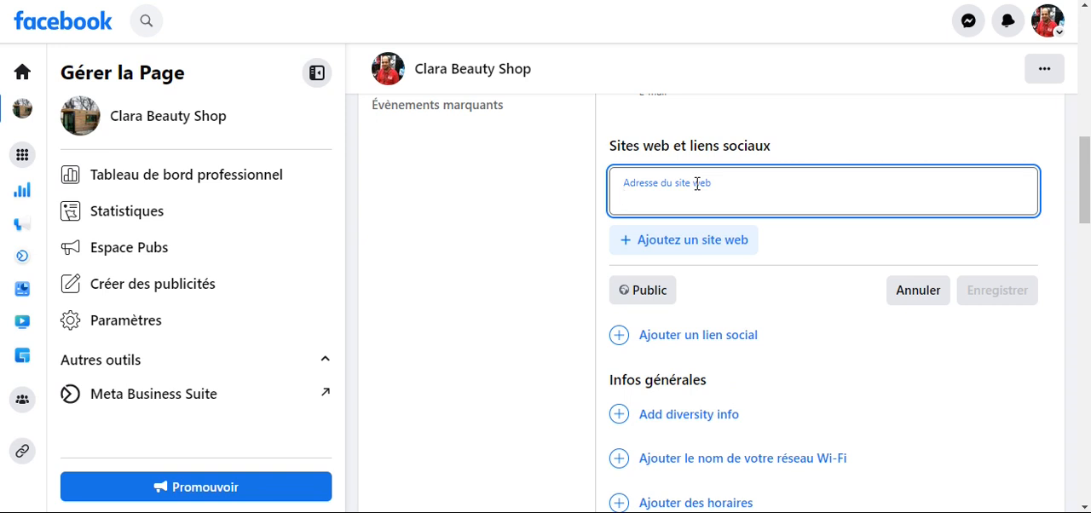
left_click(910, 298)
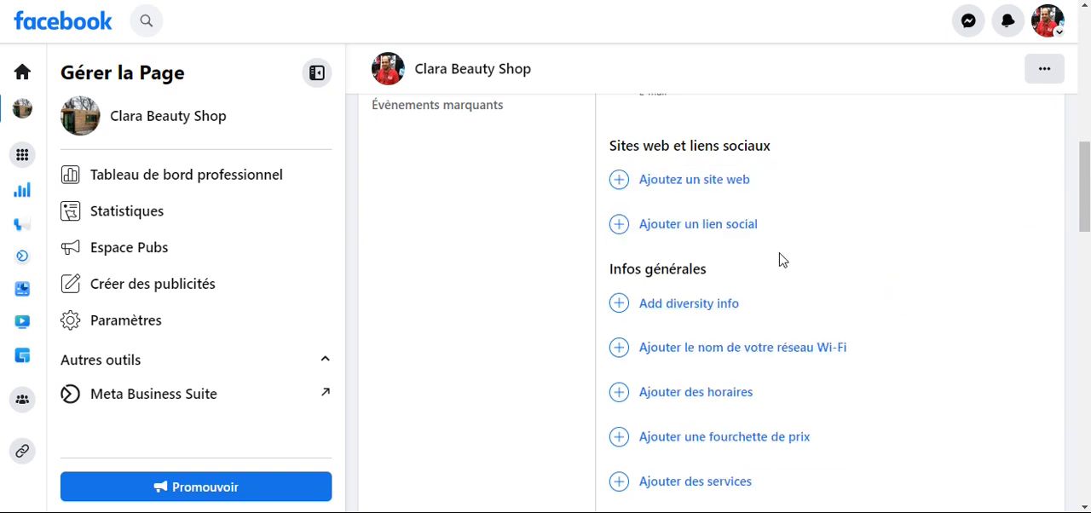
- Start a social link entry, choose YouTube as its platform, and cancel it without entering a username
left_click(684, 226)
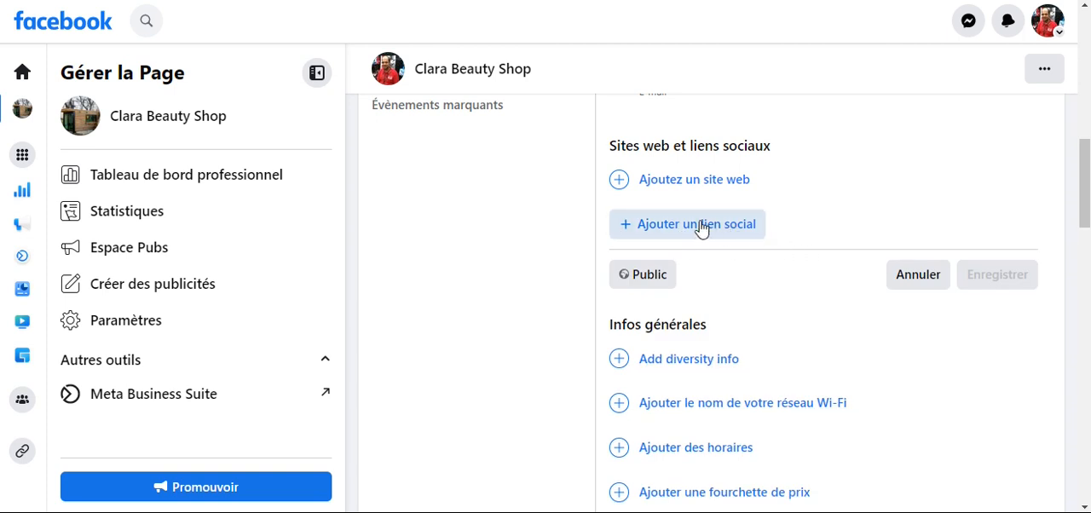
left_click(684, 226)
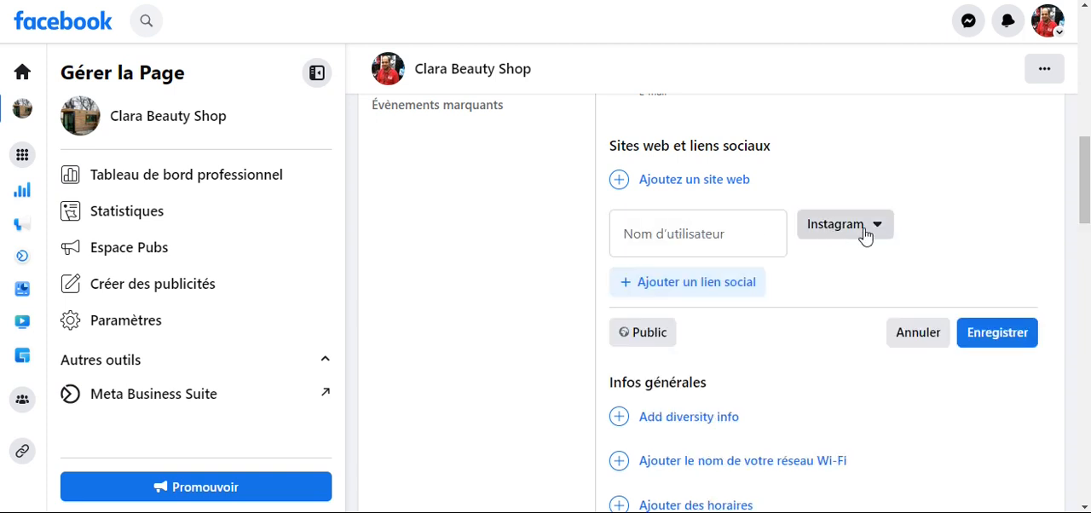
left_click(865, 236)
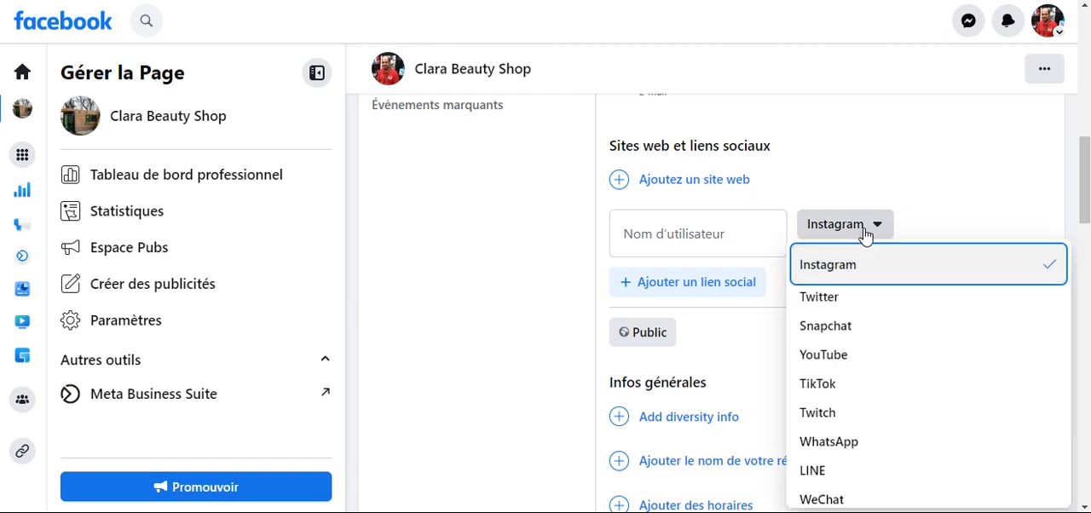
scroll(865, 372, "down", 1)
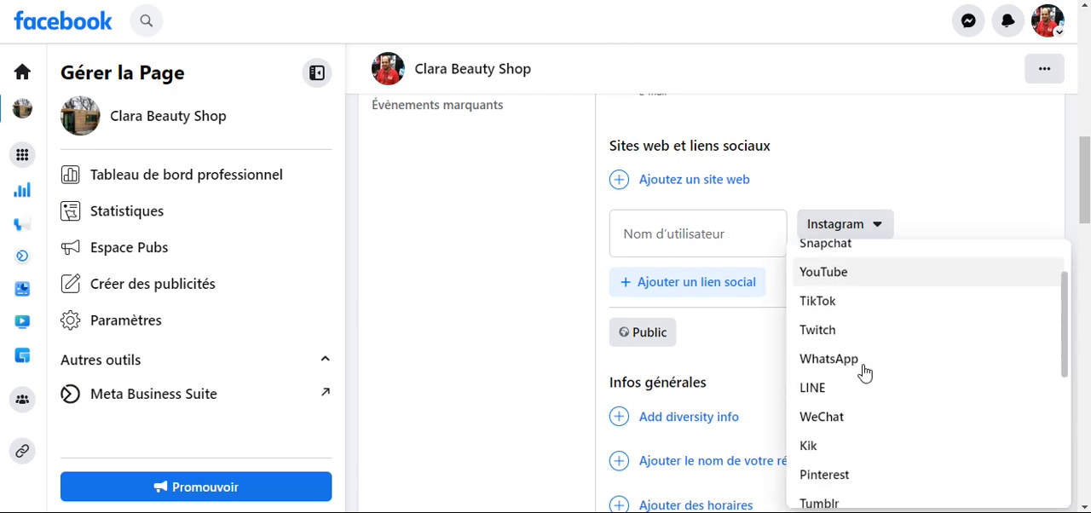
left_click(851, 272)
left_click(725, 236)
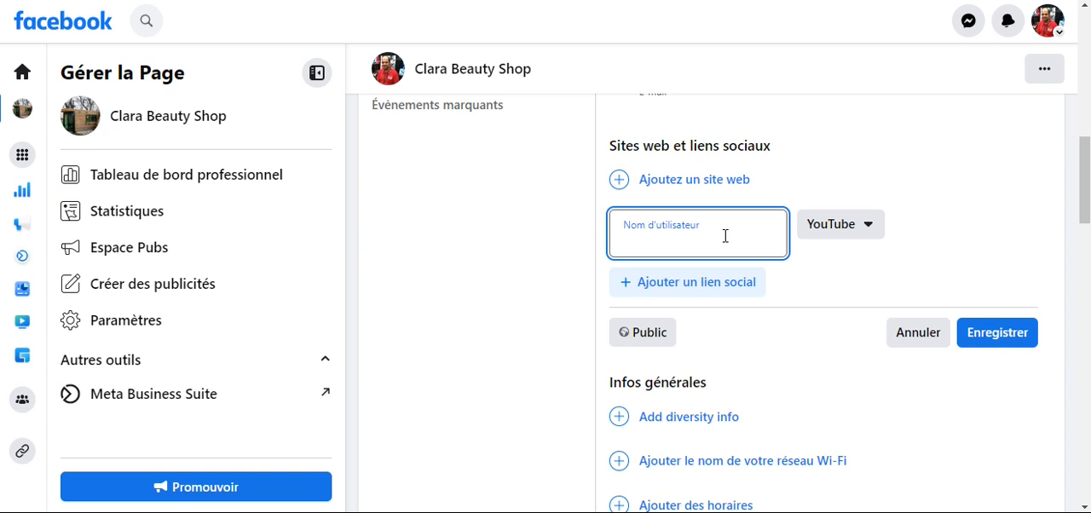
left_click(908, 338)
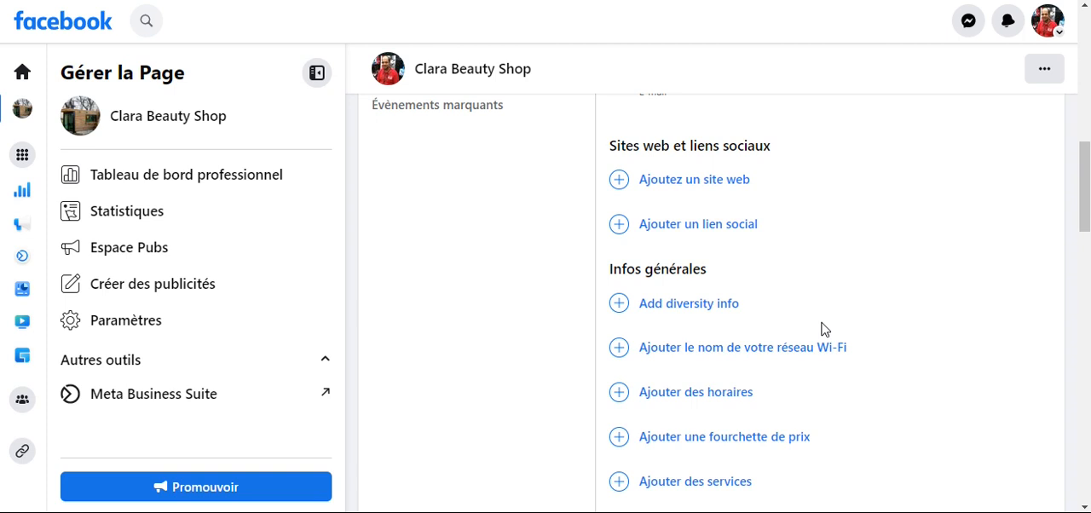
- Open the opening hours in the general info and save them as "Toujours ouvert"
scroll(823, 328, "down", 1)
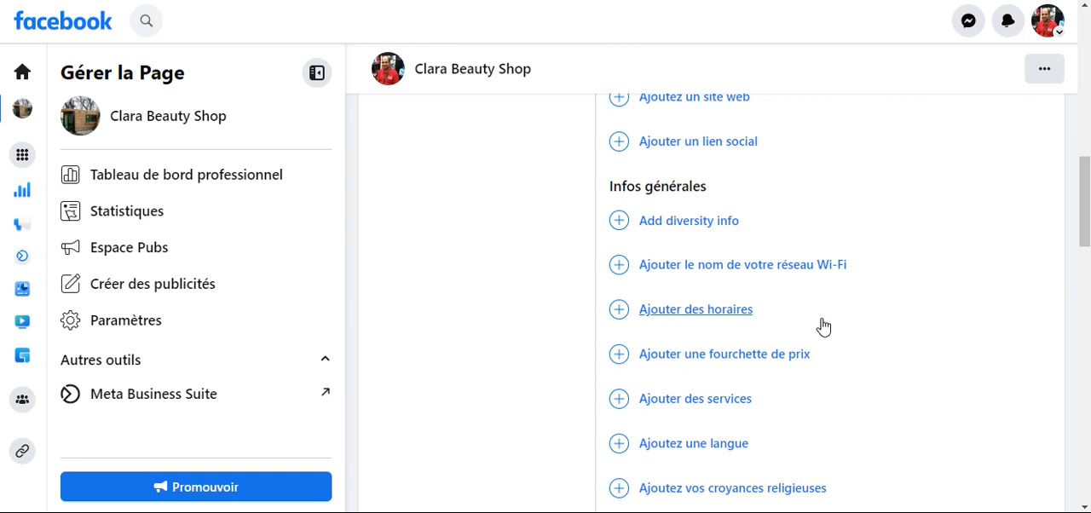
scroll(822, 326, "up", 1)
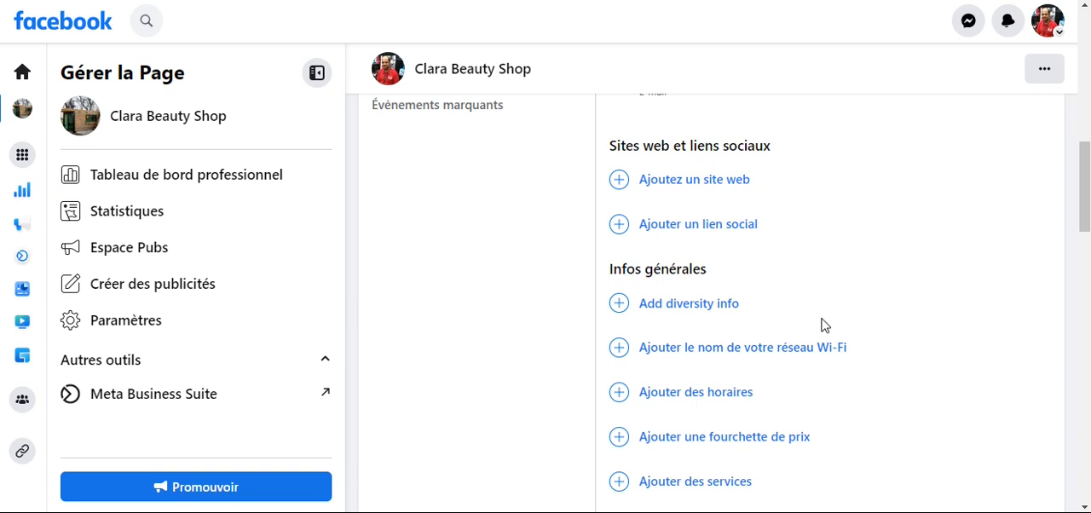
scroll(816, 320, "down", 2)
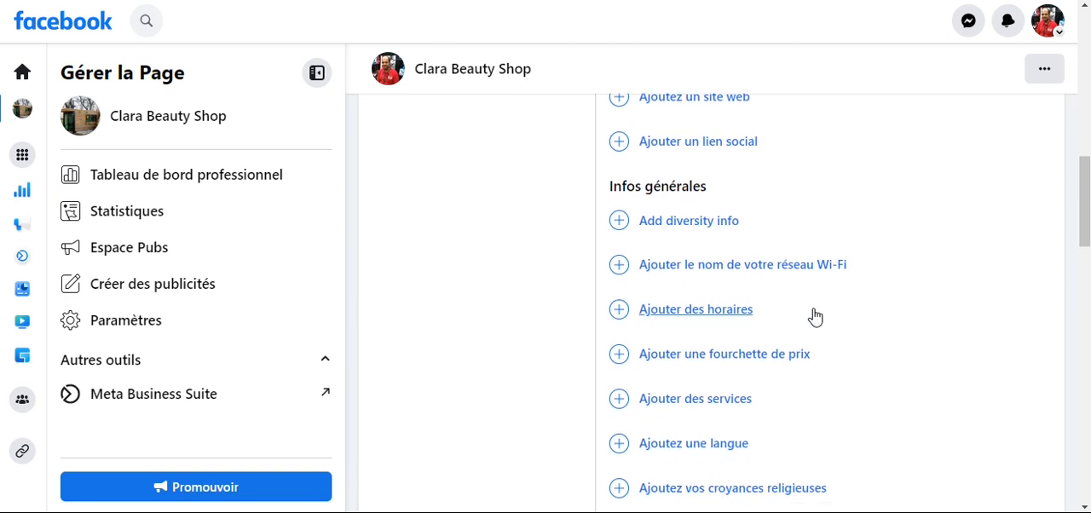
scroll(805, 316, "down", 1)
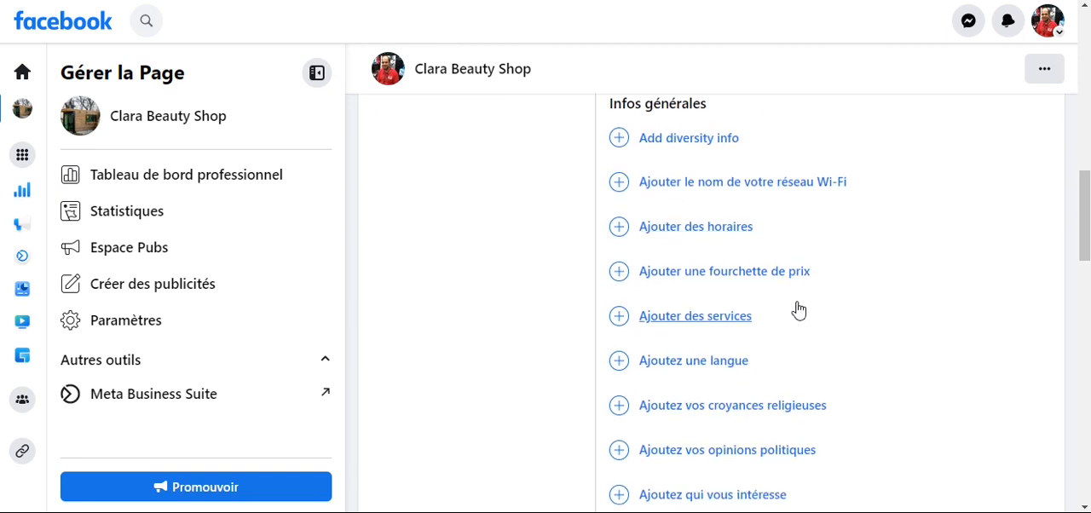
scroll(782, 300, "down", 2)
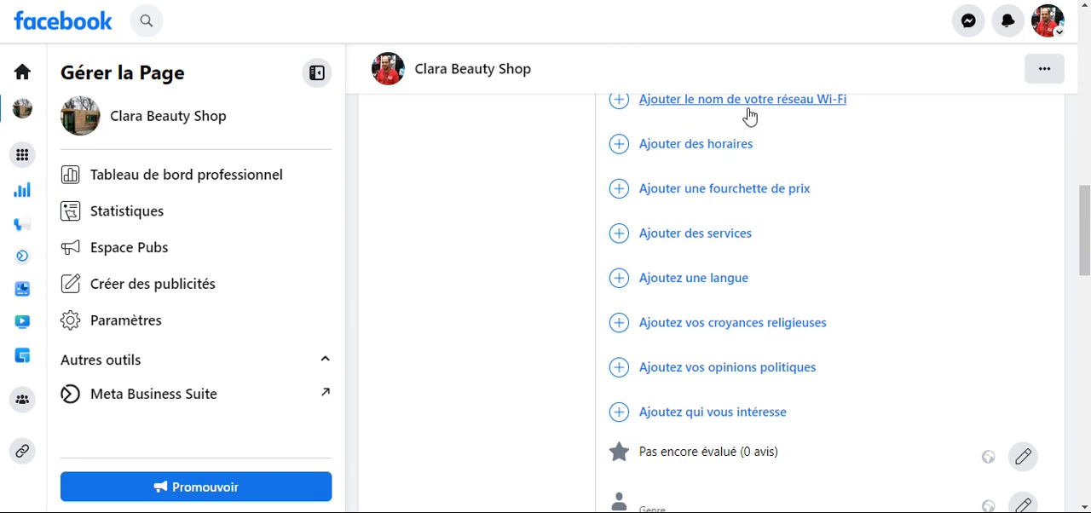
left_click(692, 146)
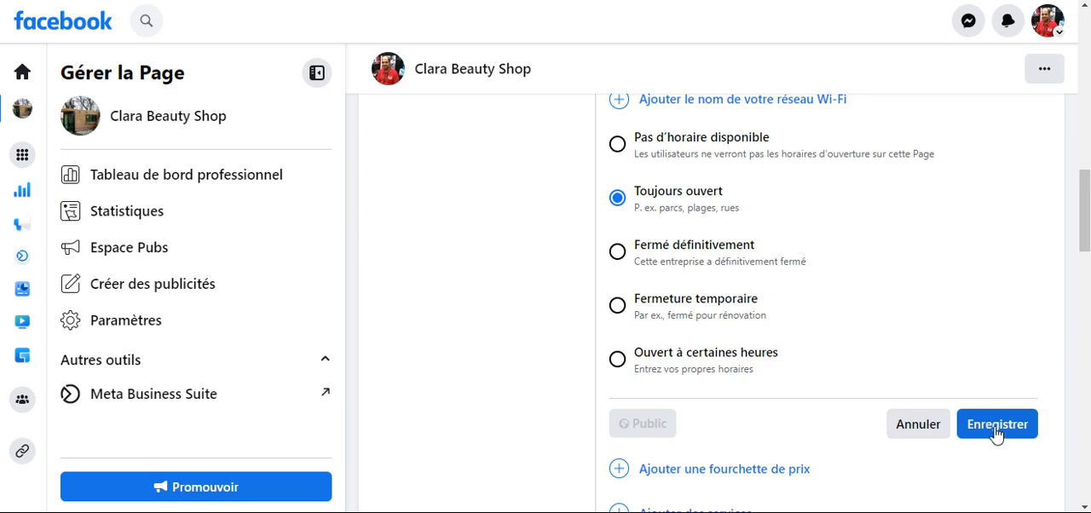
left_click(996, 430)
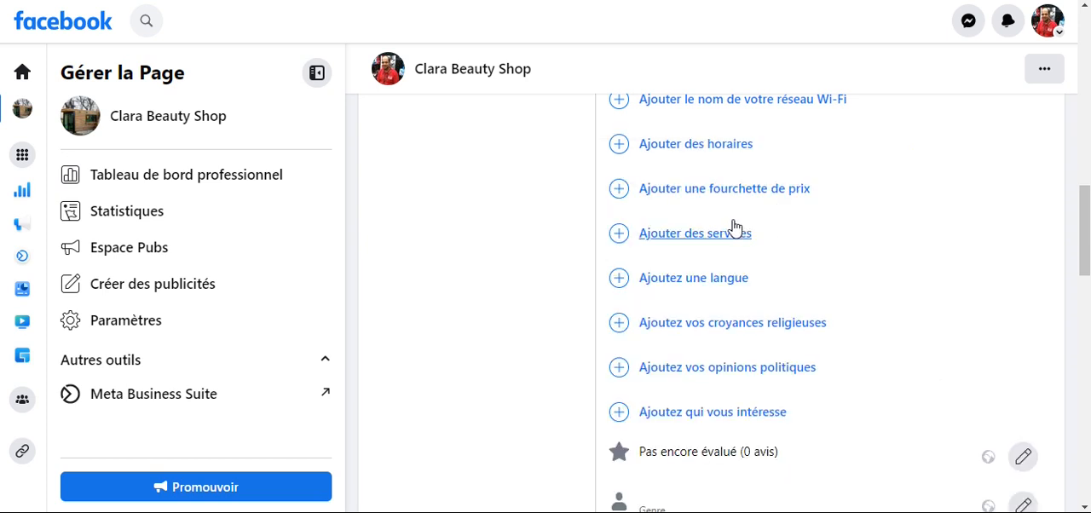
- Set the Page's price range to "€ Abordable" and save it
left_click(661, 191)
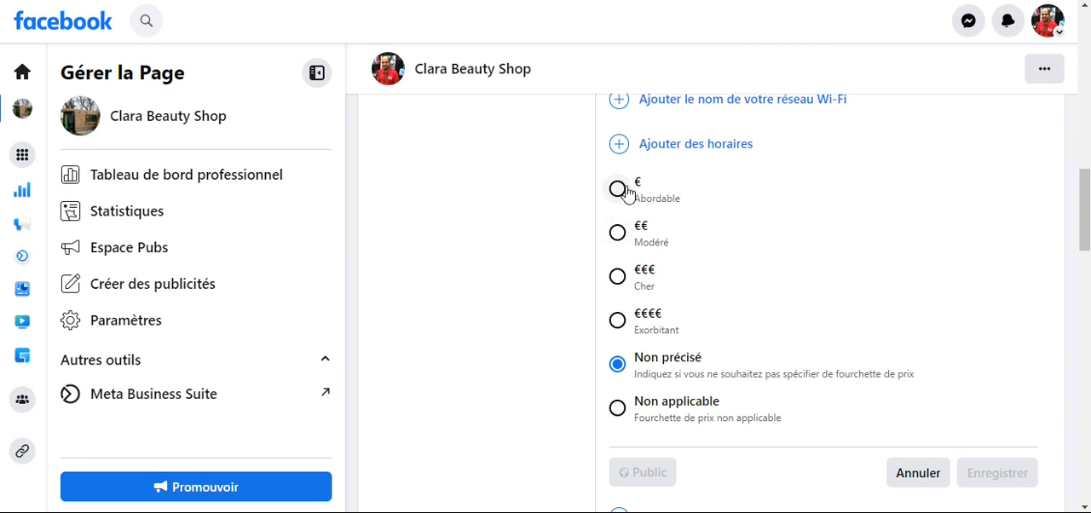
left_click(618, 188)
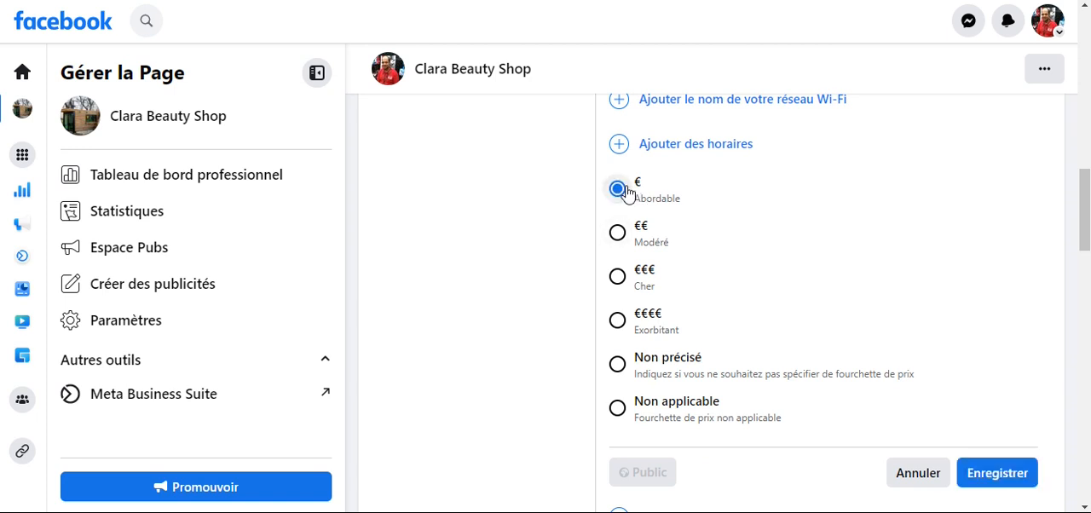
left_click(997, 475)
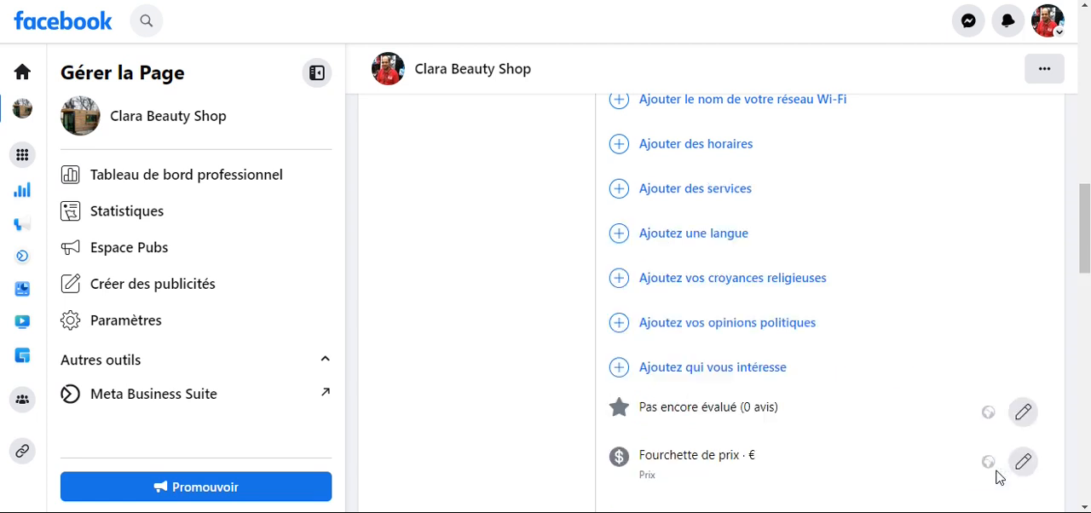
- Add "Français" as the Page's language in the general info and save it
left_click(670, 233)
left_click(672, 236)
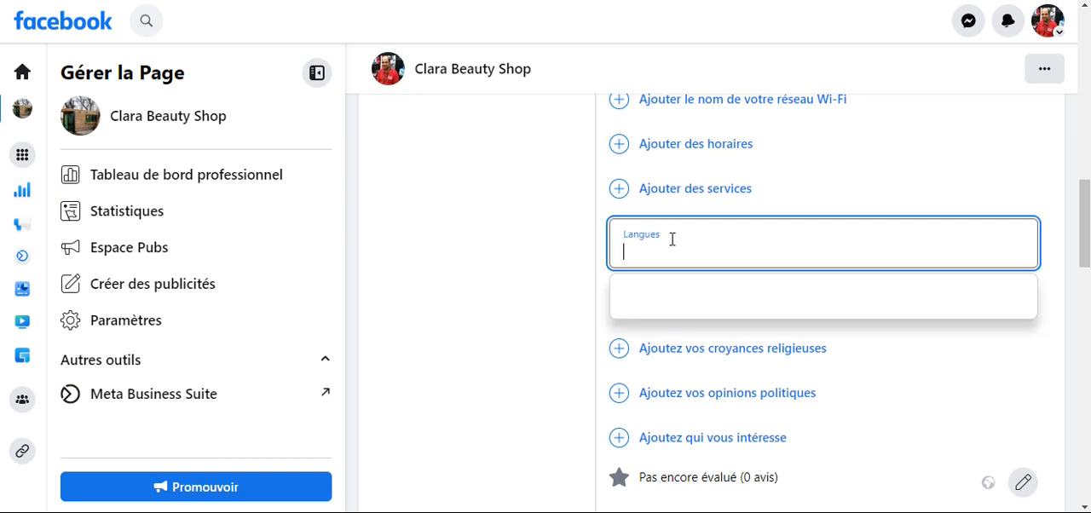
type("fra")
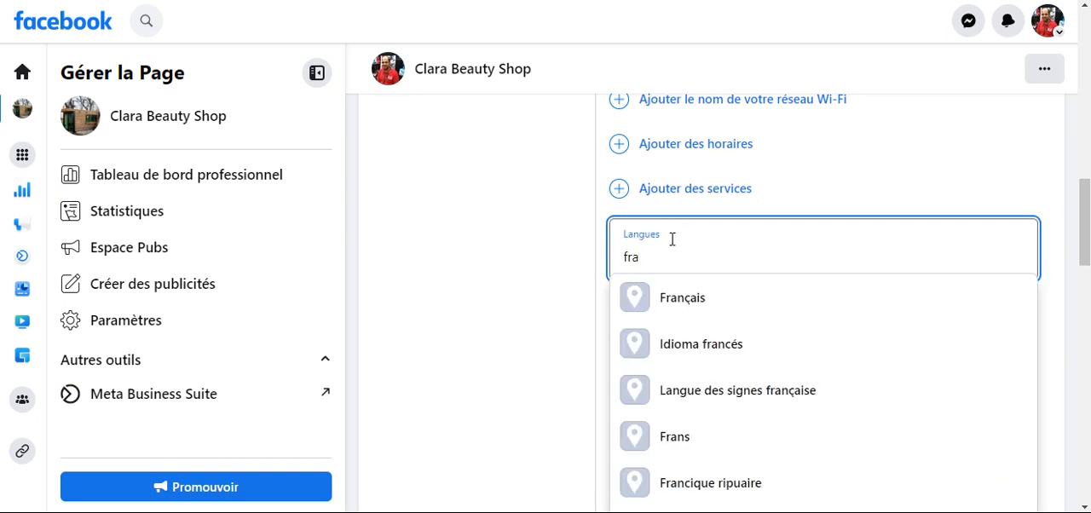
type("ncais")
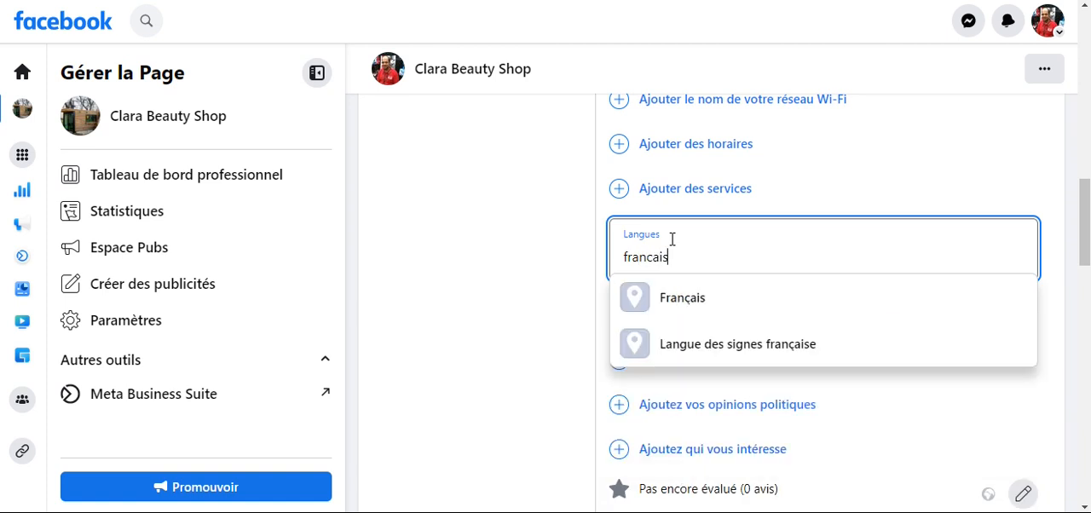
left_click(699, 298)
scroll(852, 298, "down", 1)
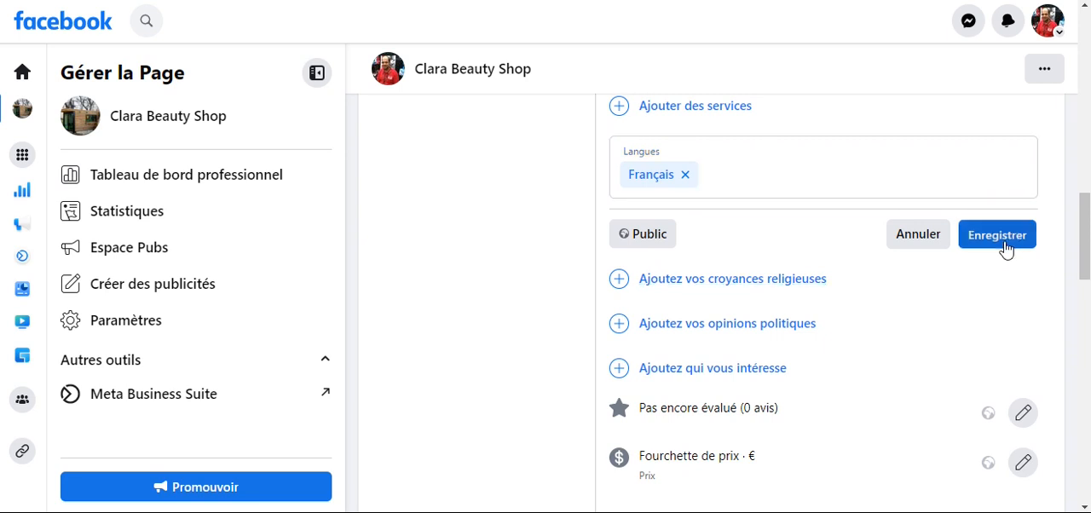
left_click(1004, 239)
- Look through the remaining general info options, the followers section and the Page's photos
scroll(921, 253, "down", 3)
scroll(878, 249, "up", 3)
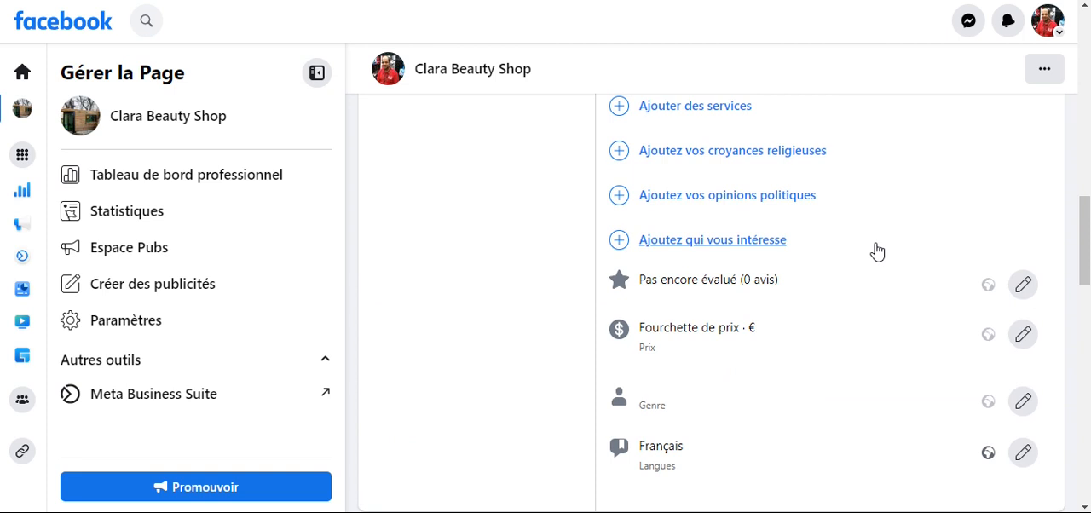
scroll(780, 237, "up", 1)
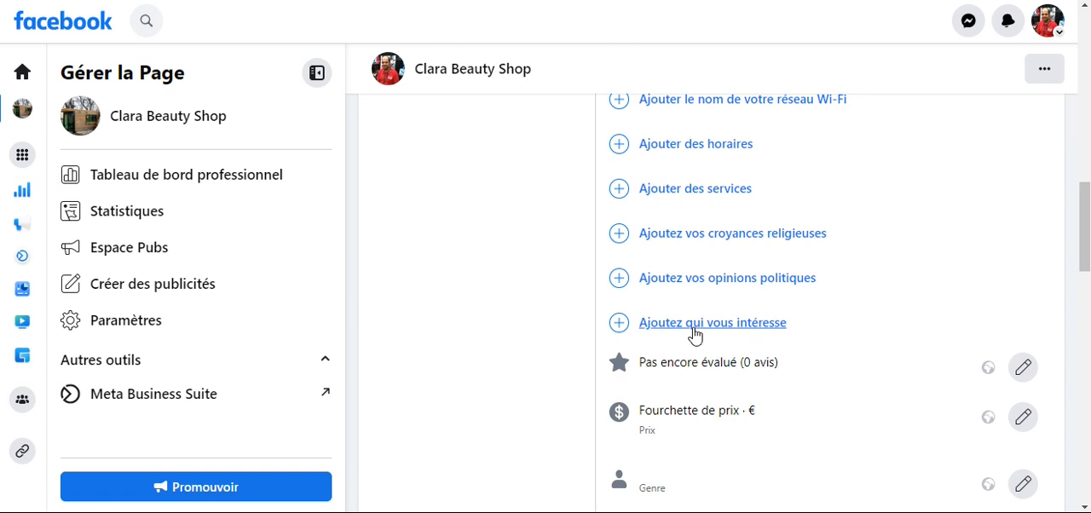
scroll(695, 333, "down", 3)
scroll(695, 333, "down", 2)
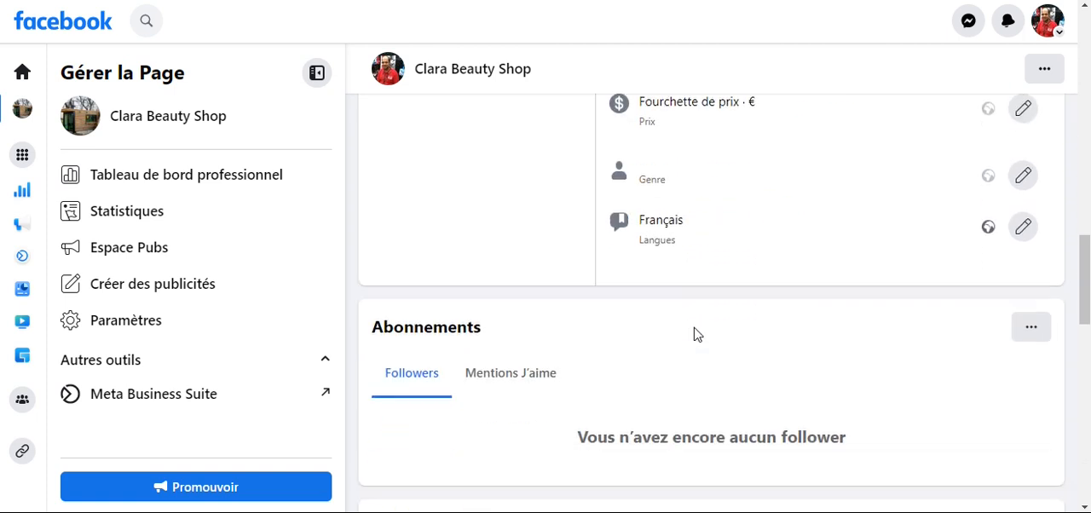
scroll(695, 327, "down", 4)
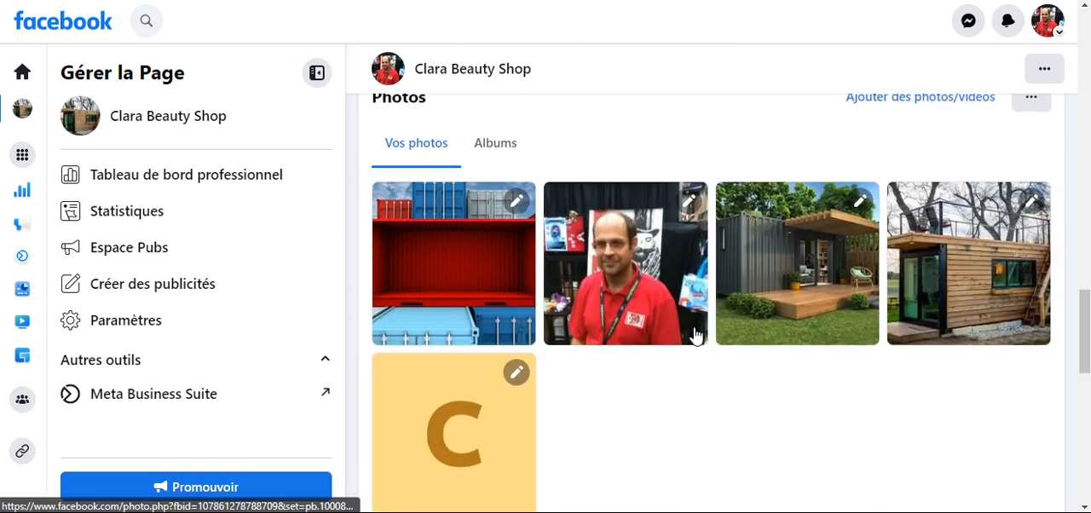
scroll(695, 328, "up", 8)
scroll(695, 331, "up", 6)
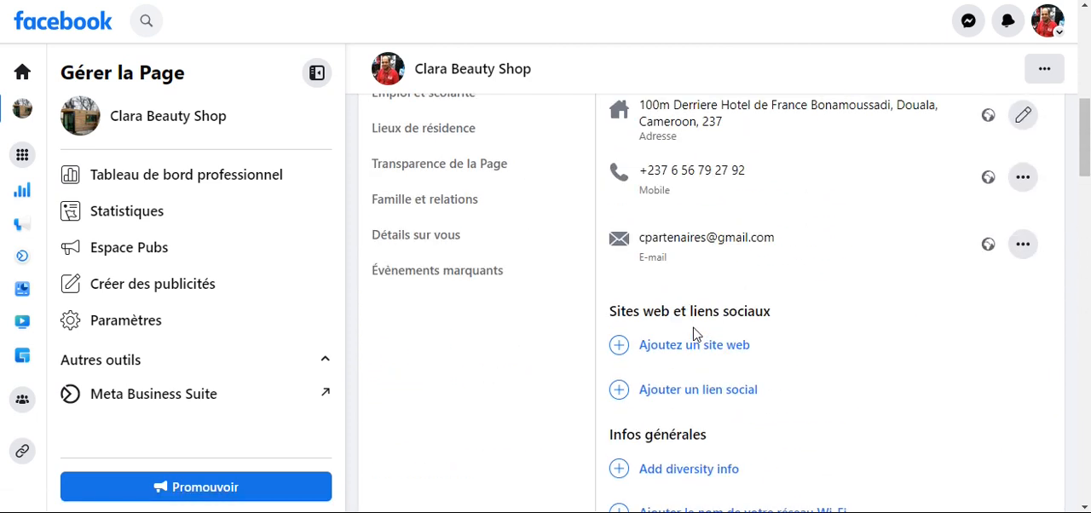
- Review the About sections for privacy and legal info, work and education, places lived, Page transparency, and family and relationships
scroll(568, 316, "up", 2)
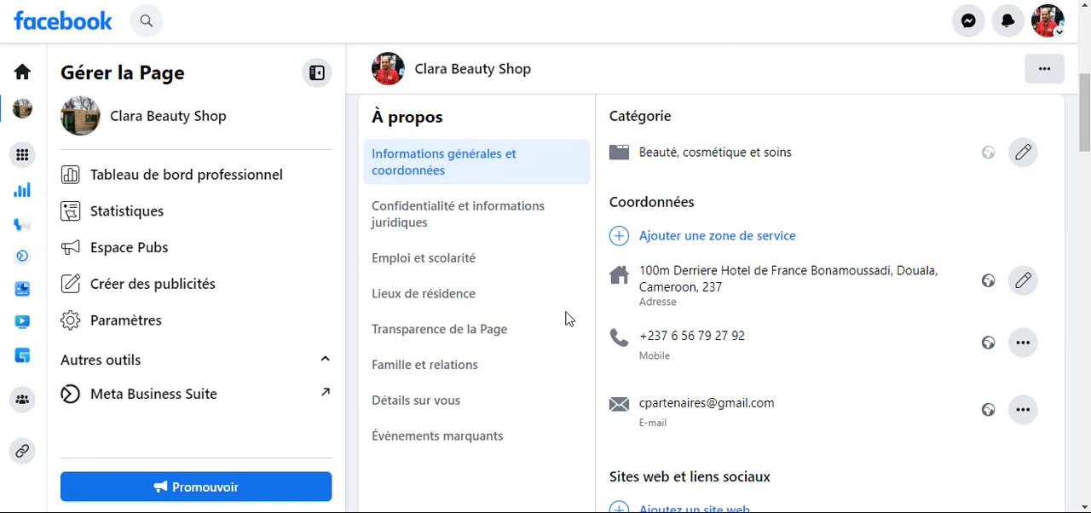
left_click(406, 226)
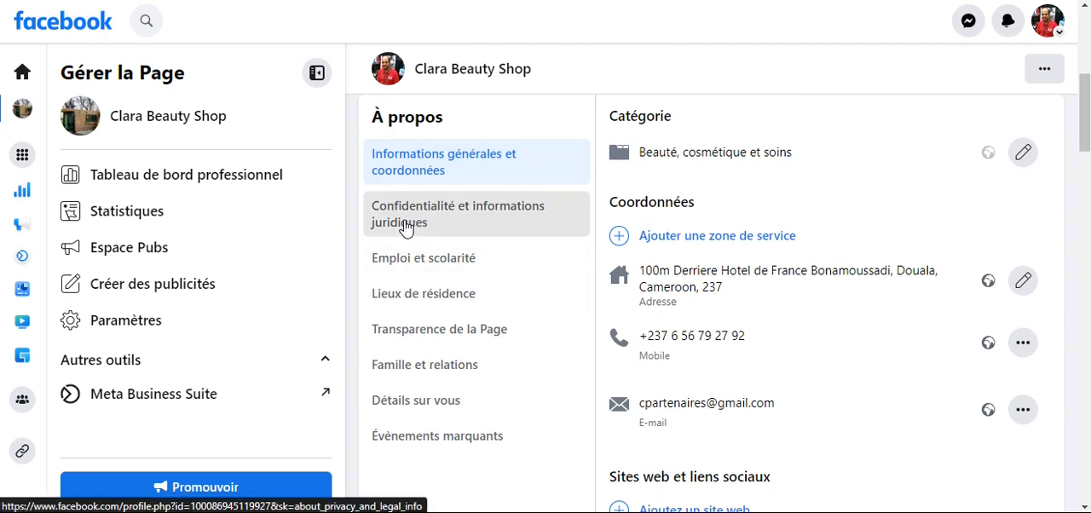
left_click(421, 269)
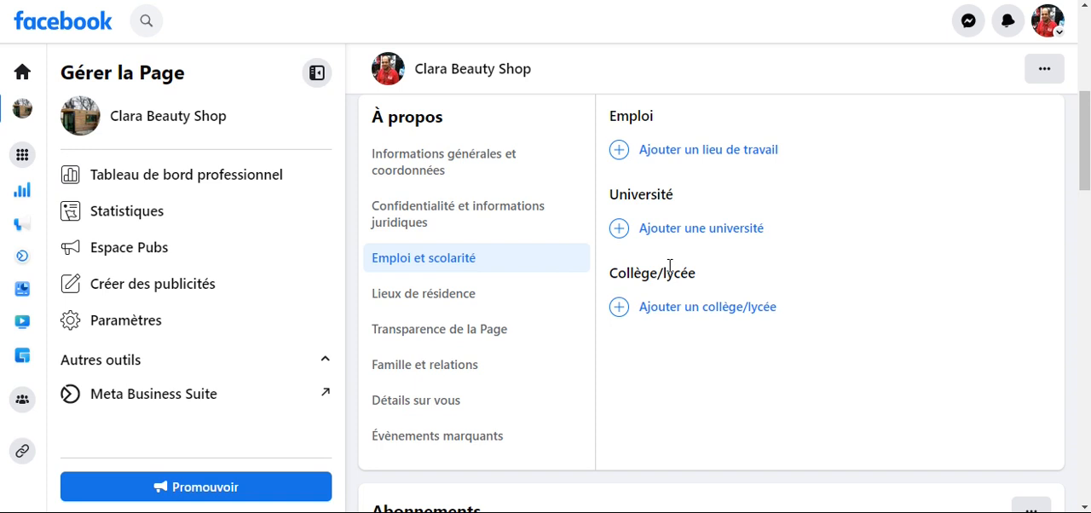
scroll(614, 260, "down", 1)
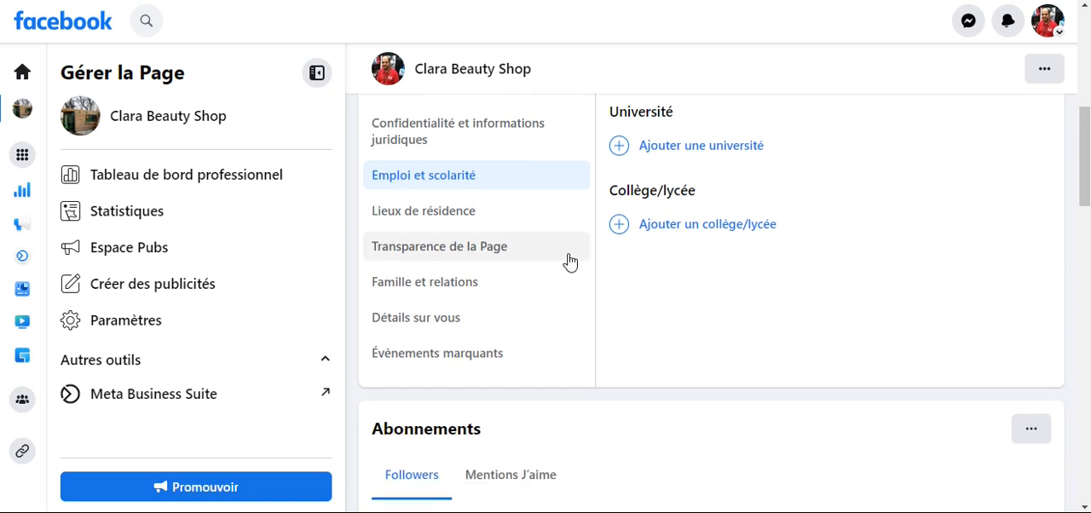
left_click(445, 220)
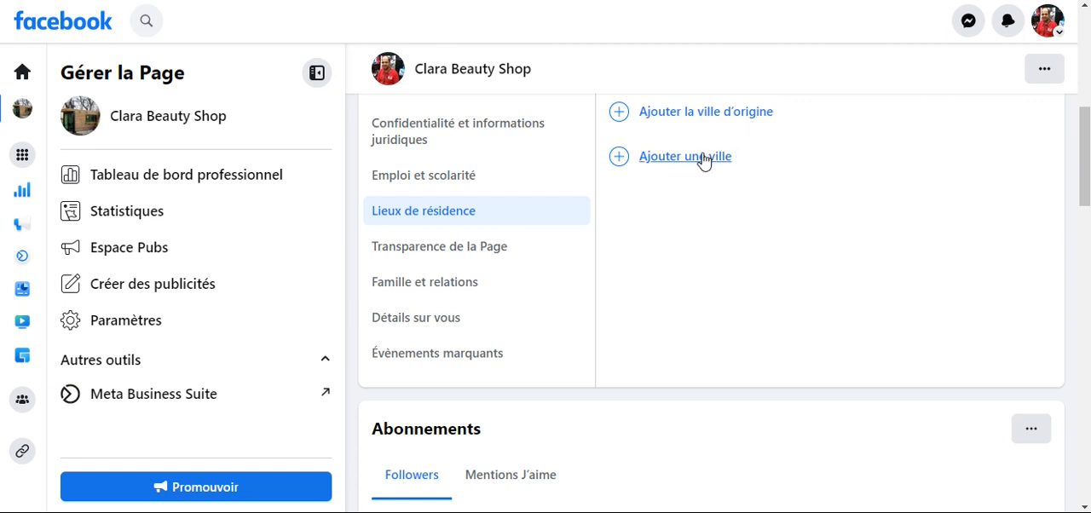
left_click(436, 253)
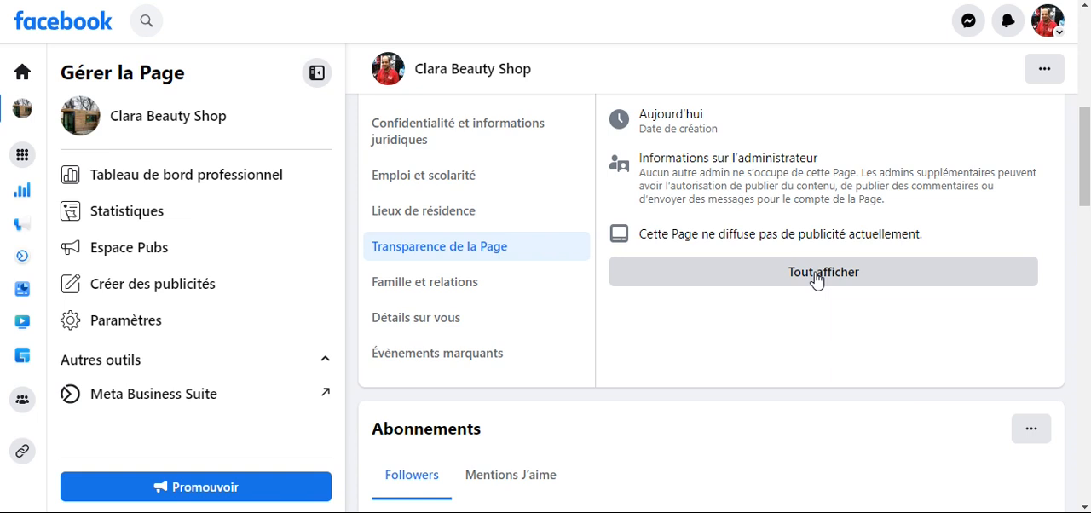
left_click(469, 290)
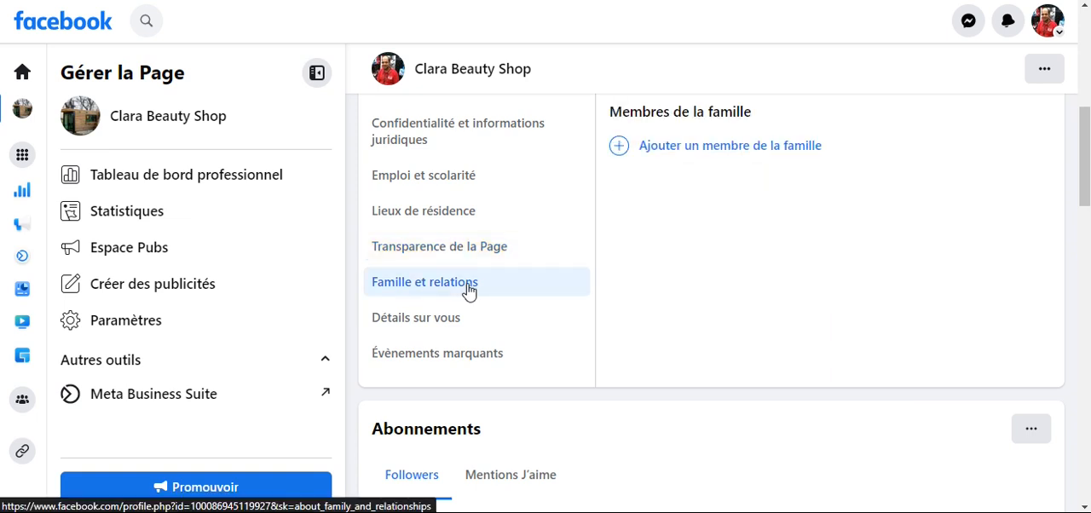
- Review the "Détails sur vous" section of the Page's About details
left_click(439, 324)
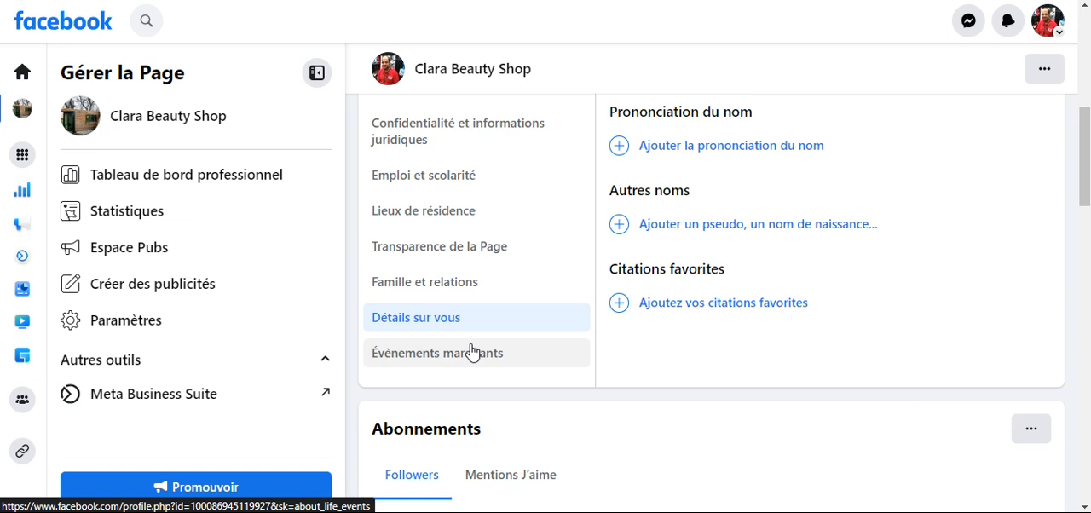
scroll(506, 294, "up", 6)
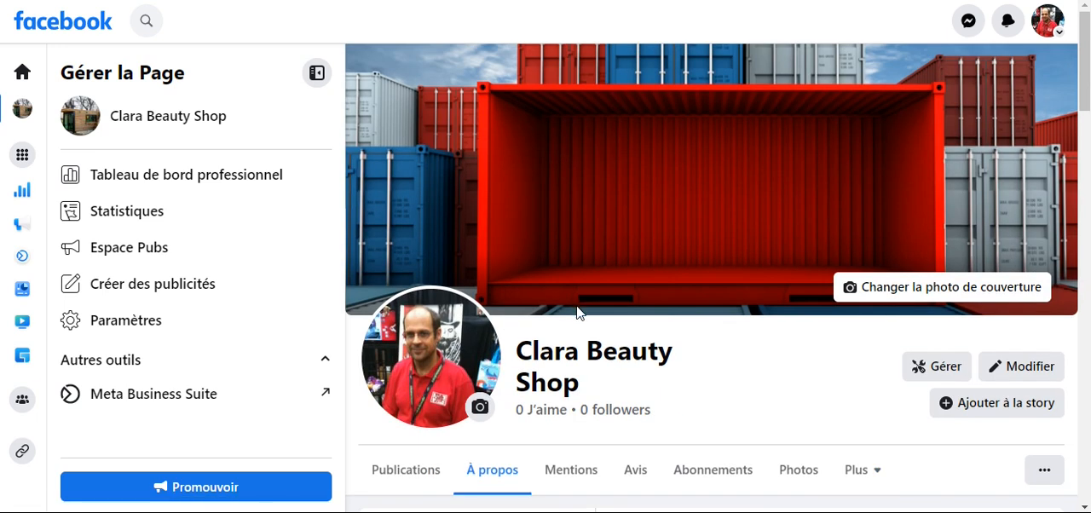
scroll(578, 312, "down", 2)
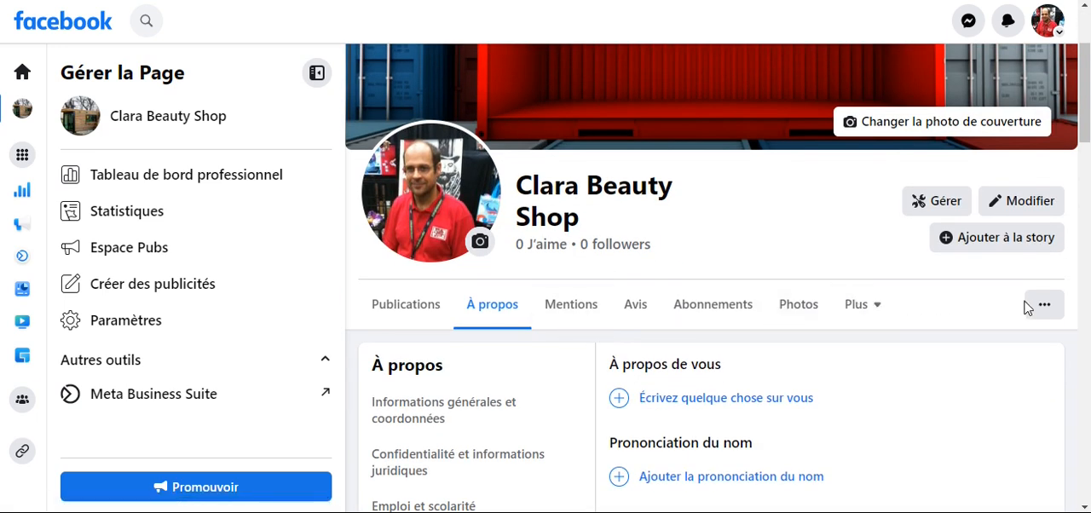
- Preview the Page as other people see it with "Voir en tant que" and look through its intro and posts
left_click(1047, 308)
scroll(1000, 310, "down", 1)
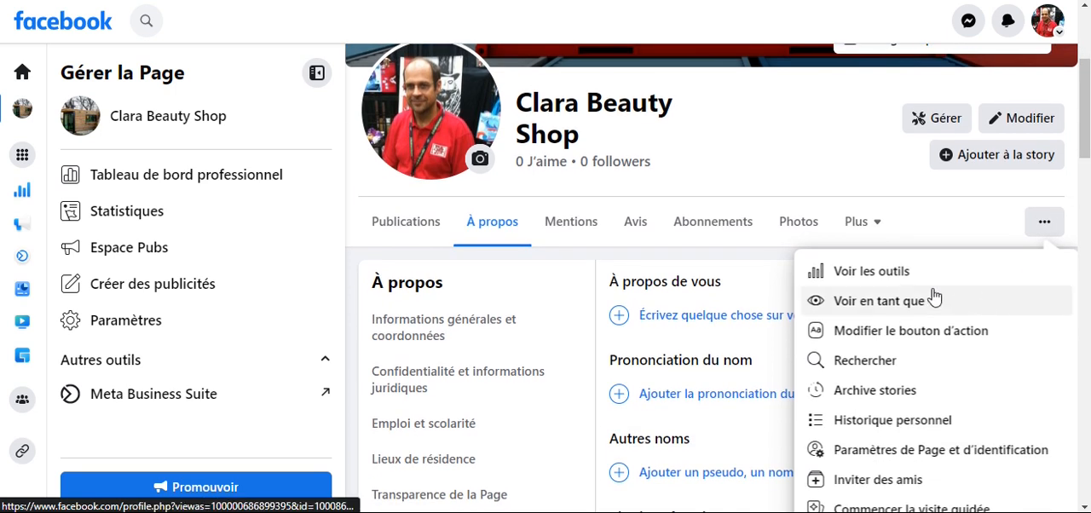
left_click(904, 308)
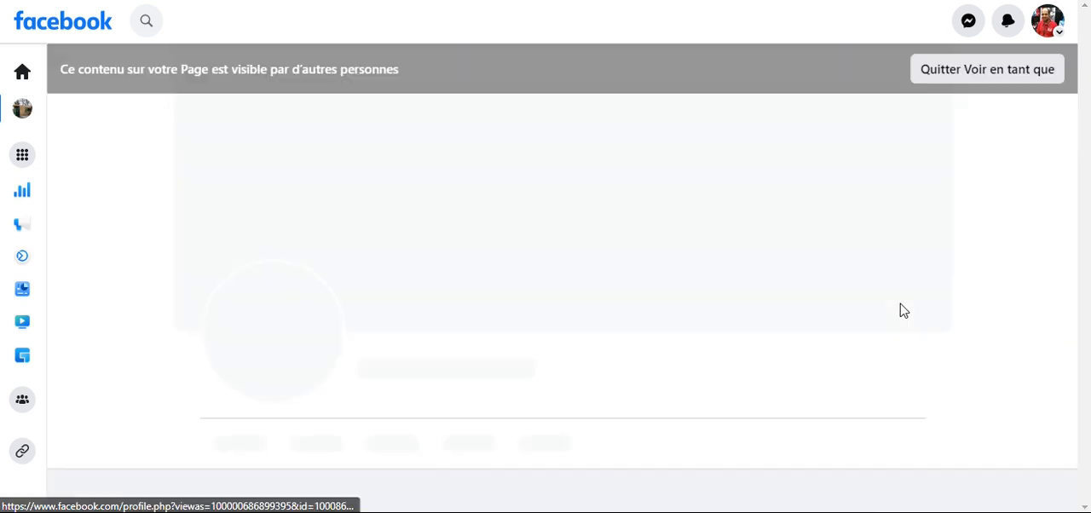
scroll(507, 256, "down", 2)
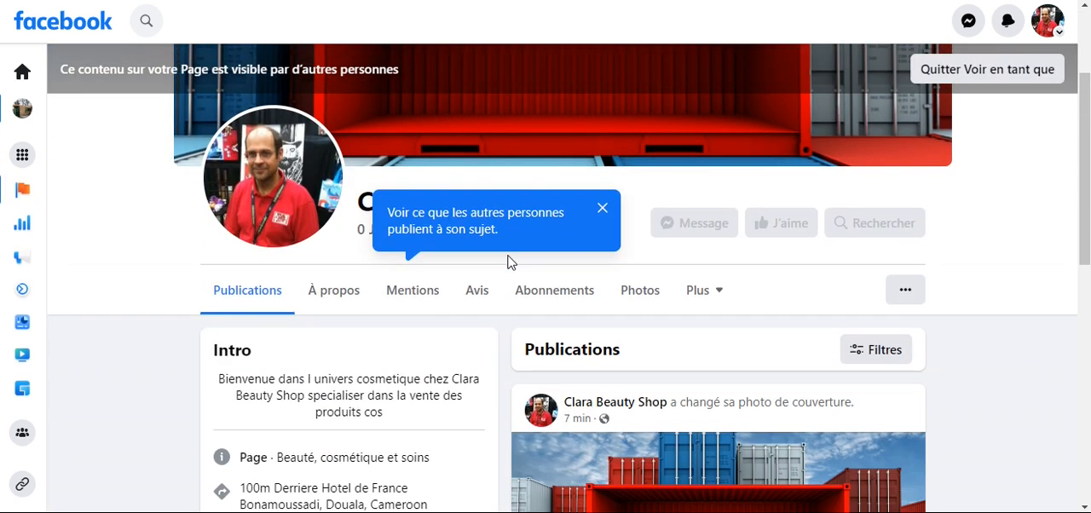
scroll(507, 262, "down", 2)
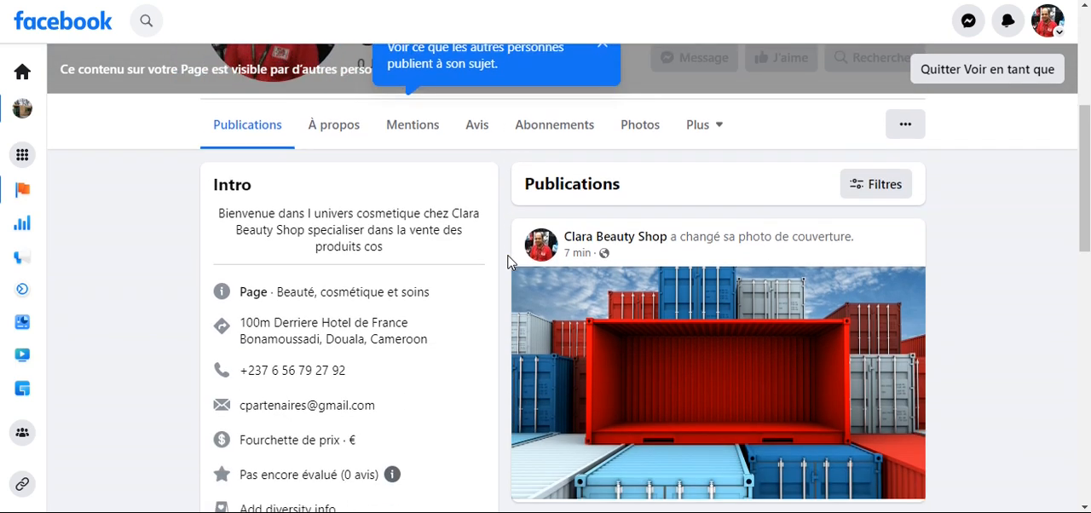
scroll(507, 262, "down", 2)
scroll(507, 261, "up", 3)
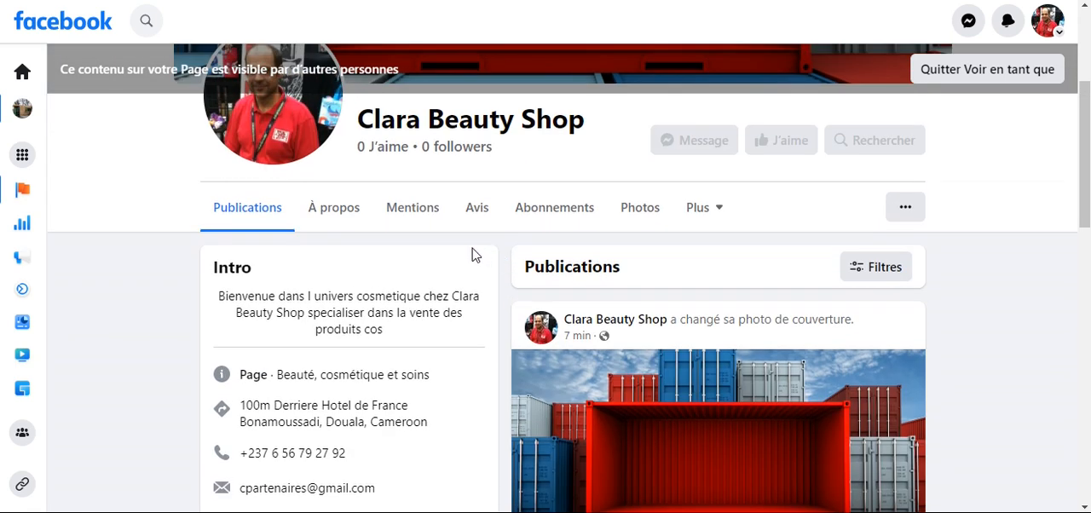
- Check the publicly visible About details in the visitor preview and exit the preview
left_click(333, 213)
scroll(606, 292, "down", 4)
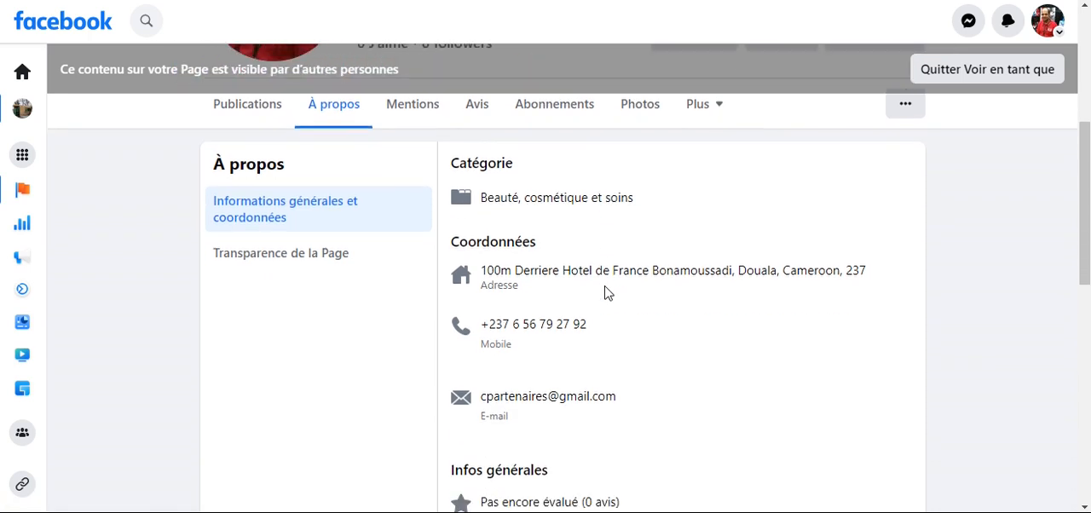
scroll(606, 292, "up", 6)
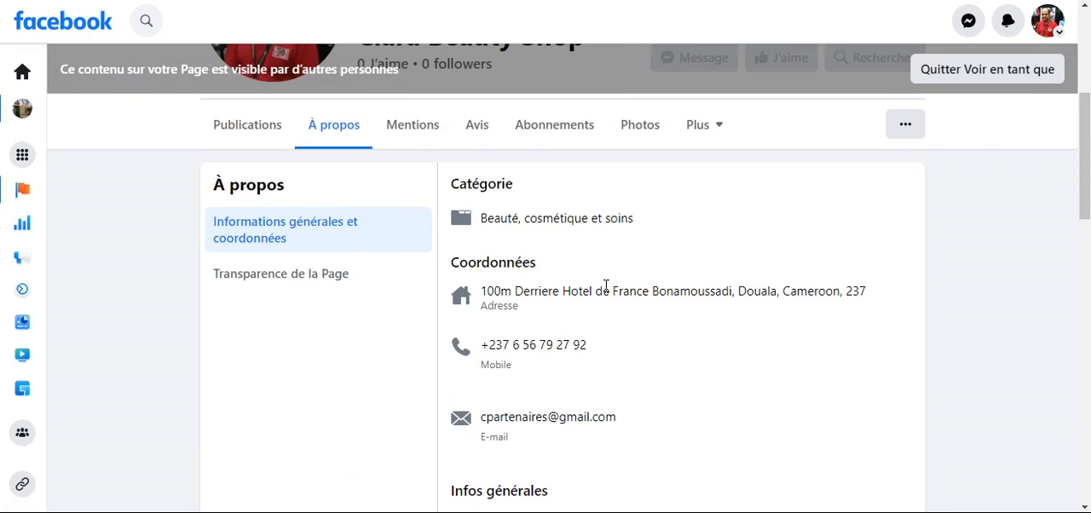
scroll(606, 291, "up", 2)
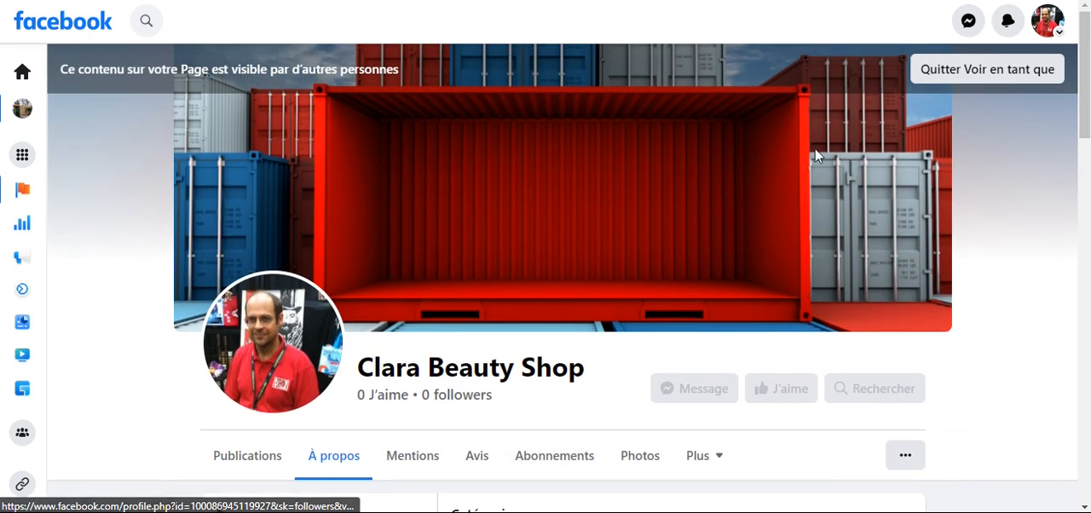
left_click(968, 85)
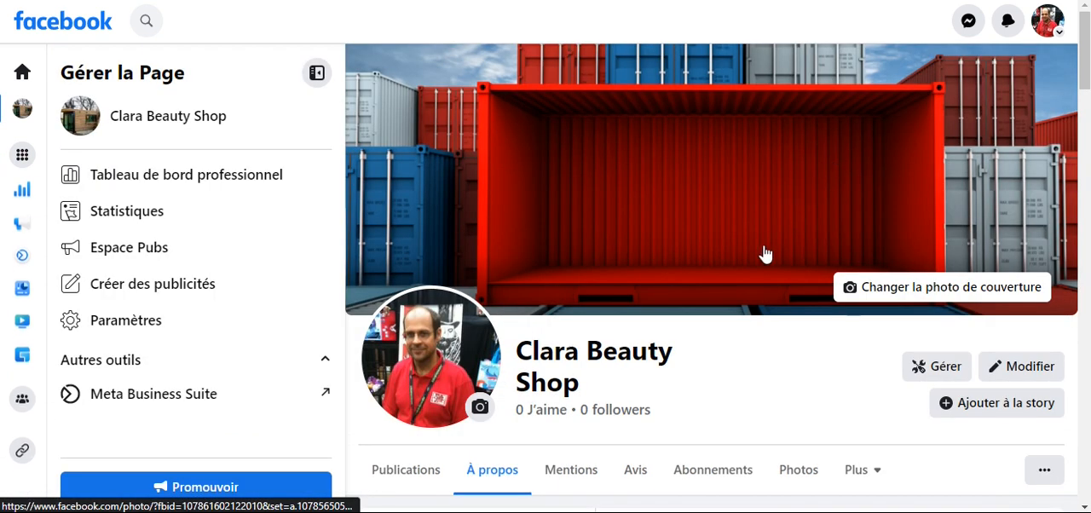
scroll(941, 363, "down", 1)
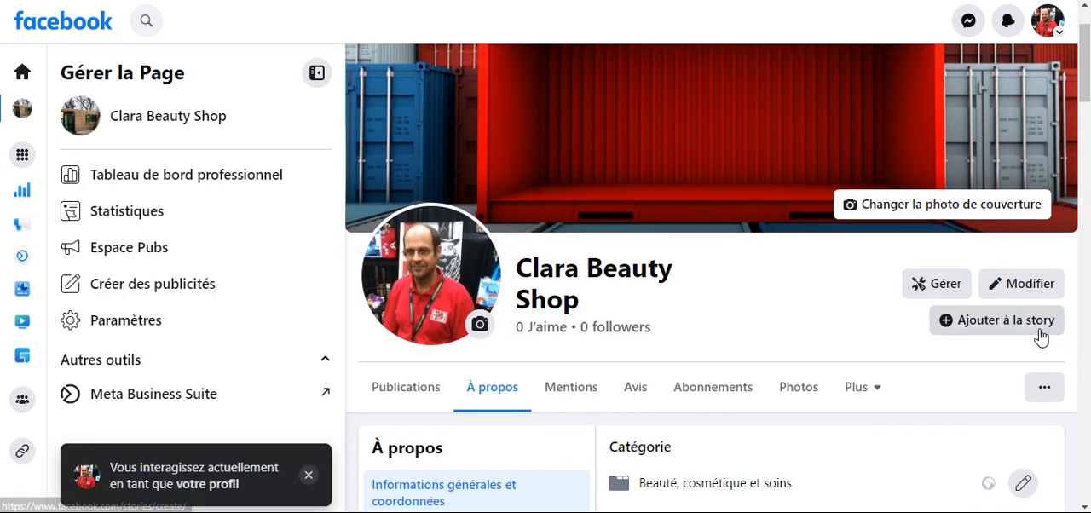
scroll(1047, 350, "down", 2)
left_click(1041, 225)
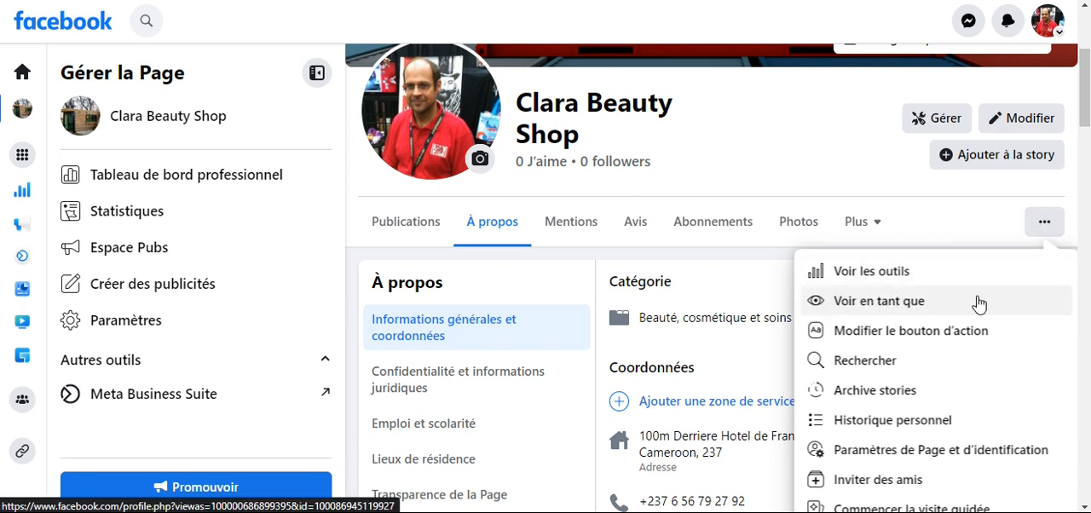
left_click(806, 171)
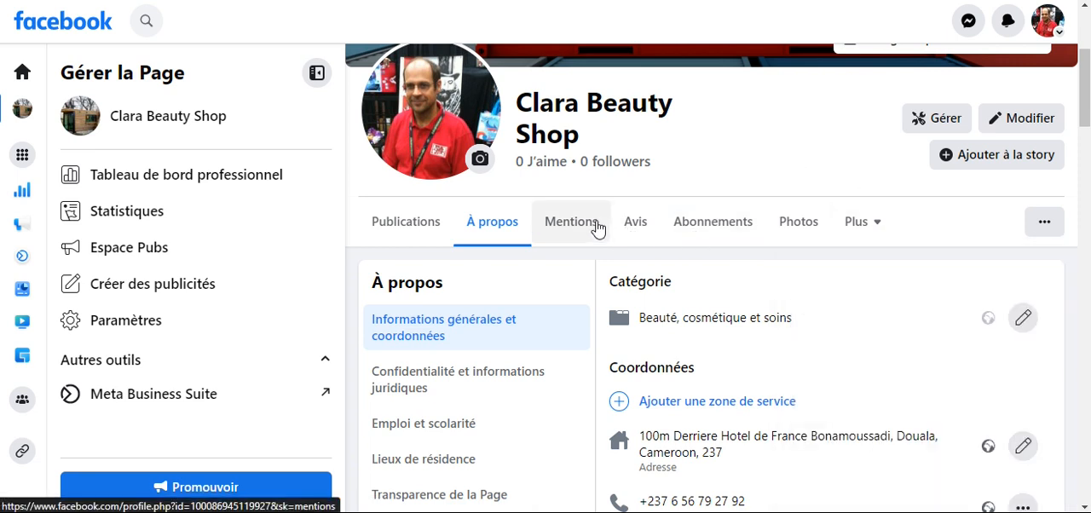
- View the Page's "En direct" section for past live videos and return to the About details
left_click(884, 237)
scroll(850, 177, "down", 1)
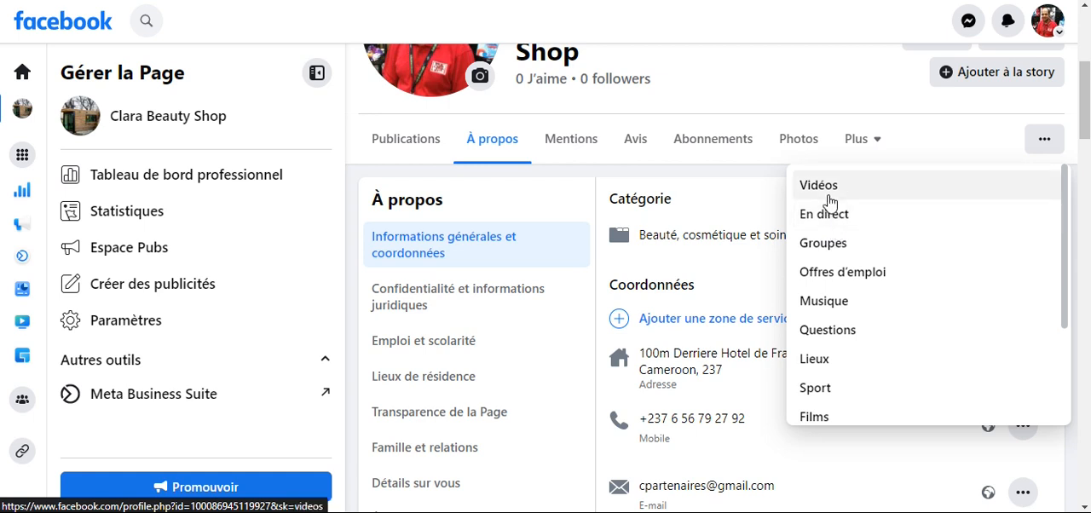
left_click(830, 220)
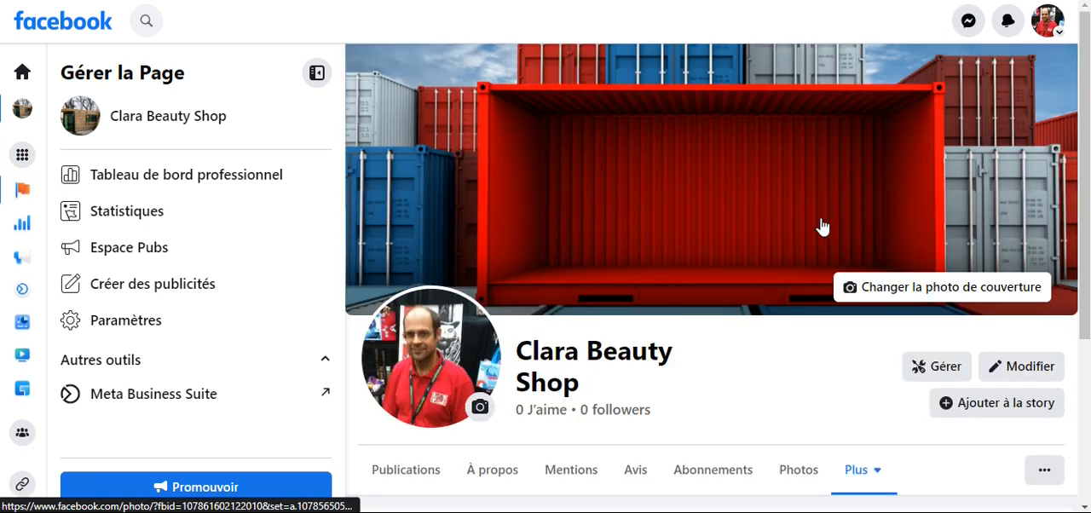
scroll(760, 377, "down", 1)
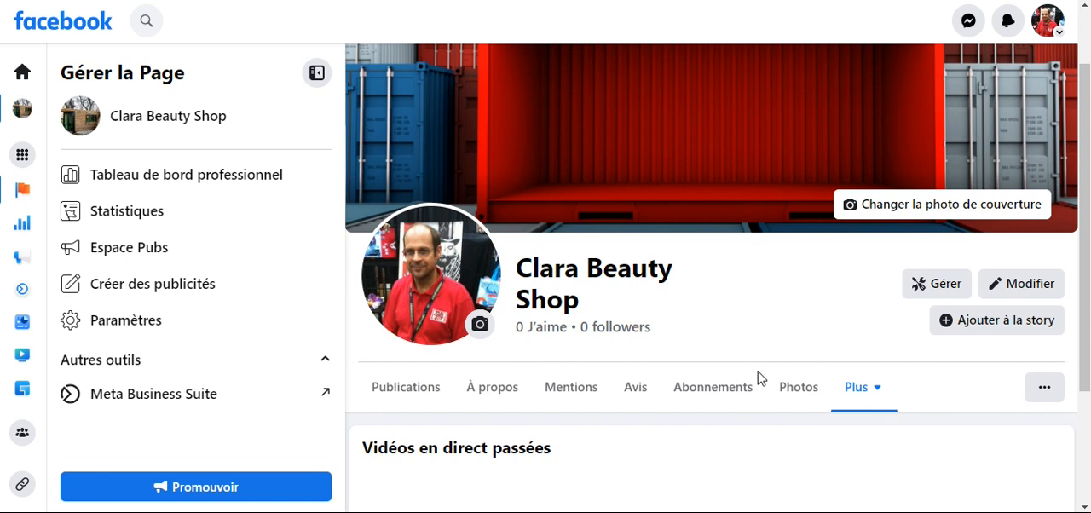
scroll(808, 360, "down", 2)
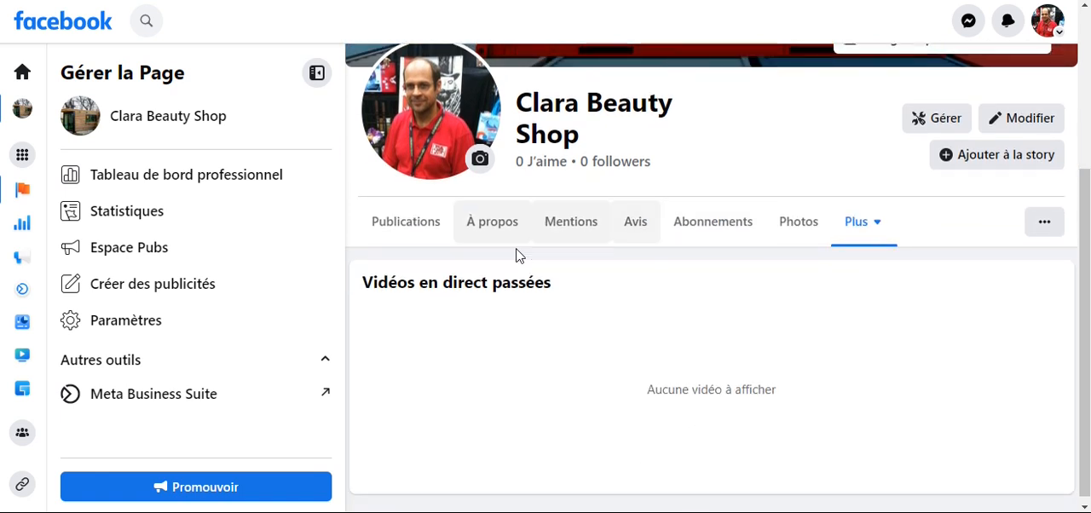
left_click(494, 230)
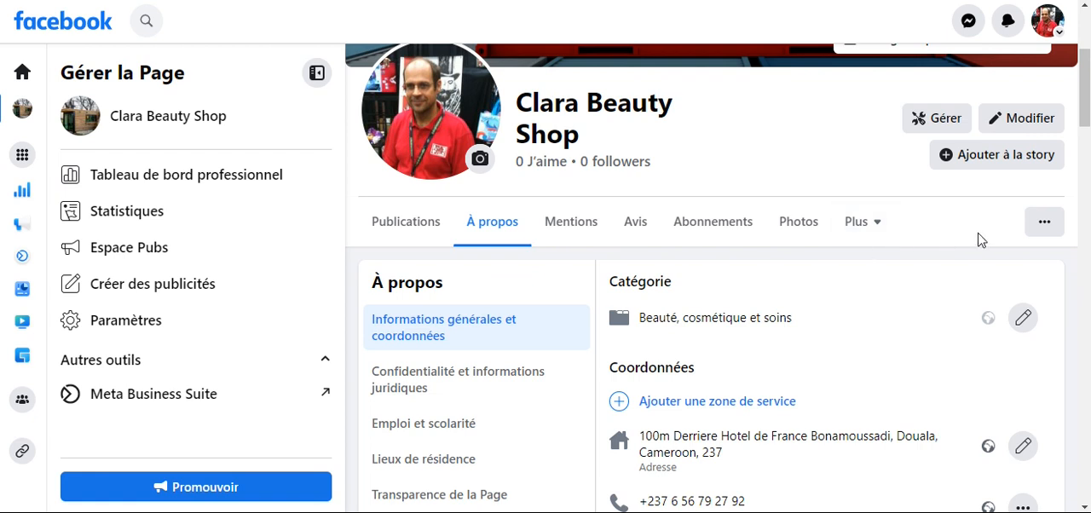
- Examine the contact choices offered for the Page's action button and close the dialog without changing it
left_click(1041, 227)
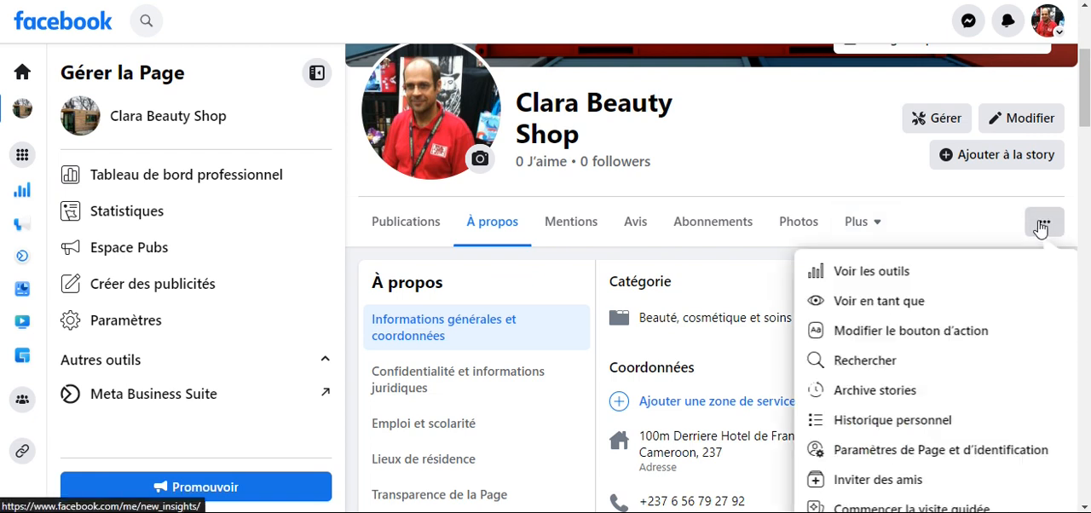
scroll(757, 227, "down", 1)
scroll(756, 228, "down", 1)
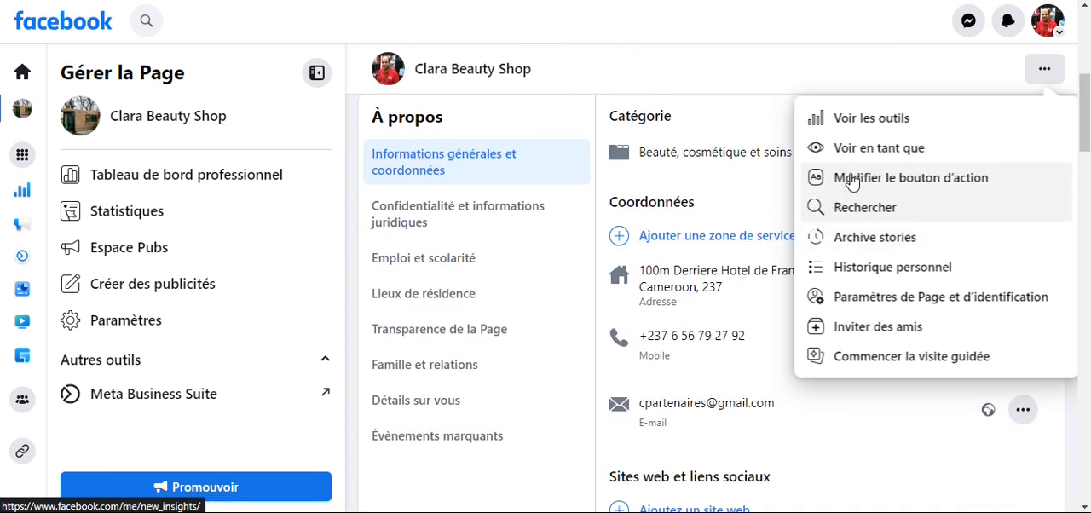
left_click(896, 184)
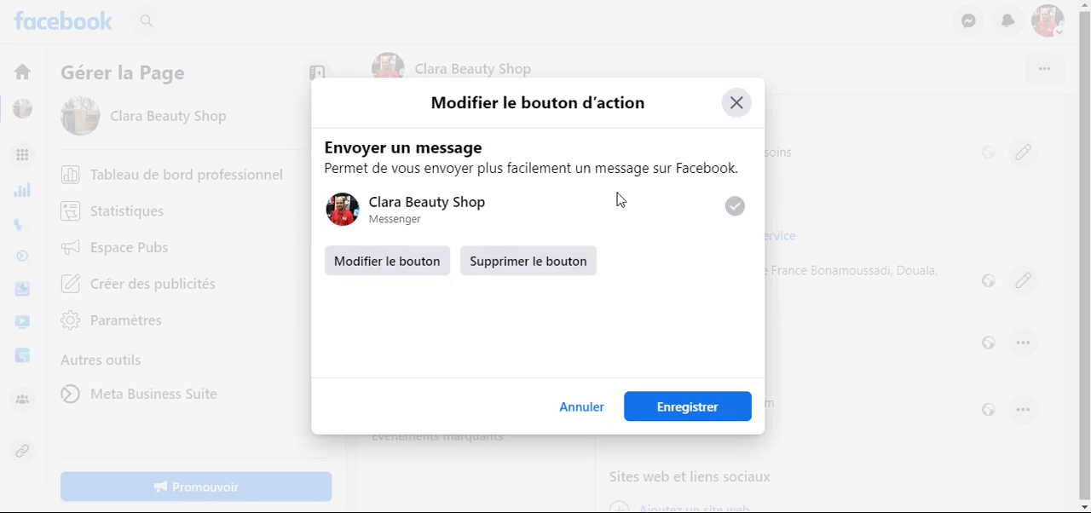
left_click(389, 261)
scroll(388, 264, "down", 5)
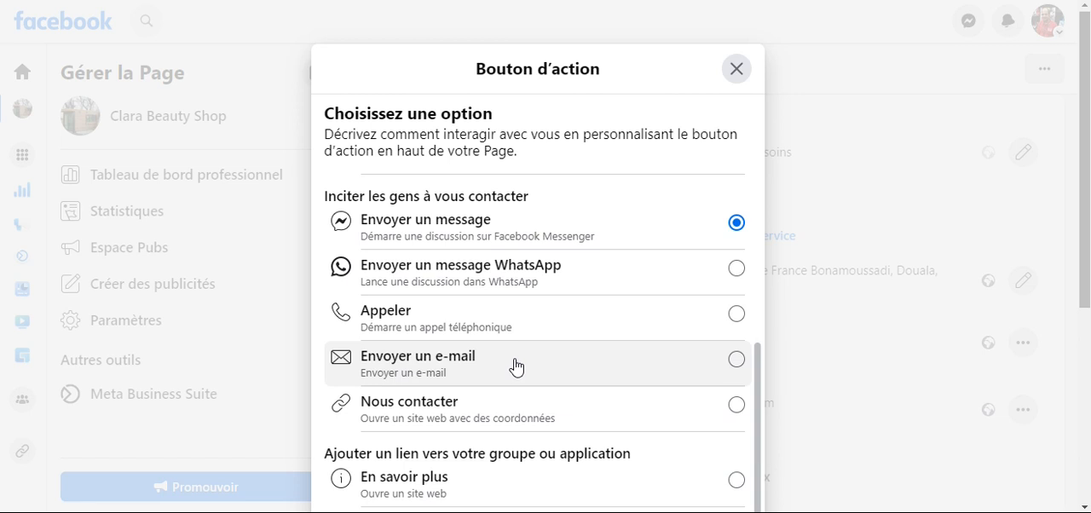
scroll(516, 362, "up", 1)
scroll(514, 341, "down", 1)
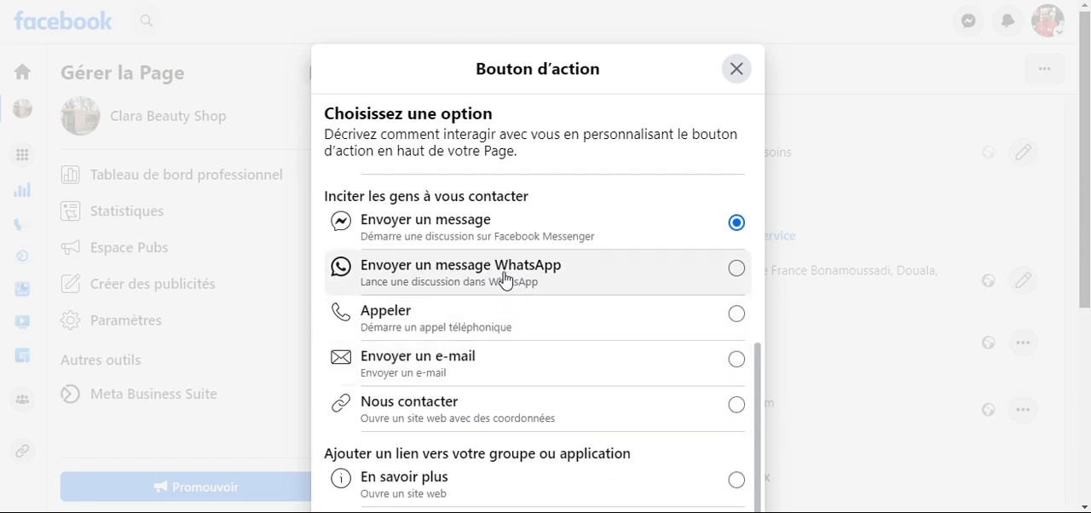
left_click(736, 70)
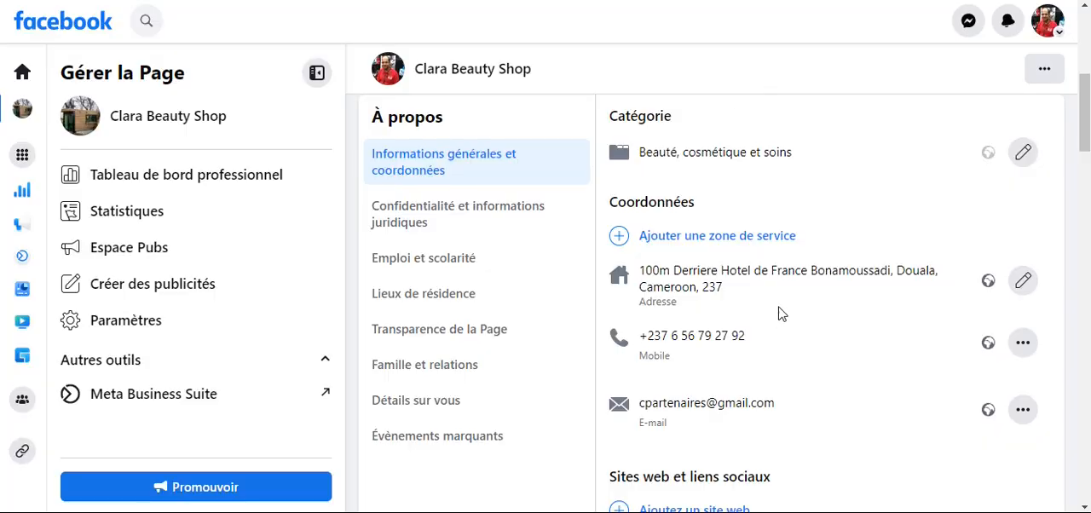
- Open the Page and tagging settings and review them together with the "Informations de la Page Facebook" options
left_click(1044, 69)
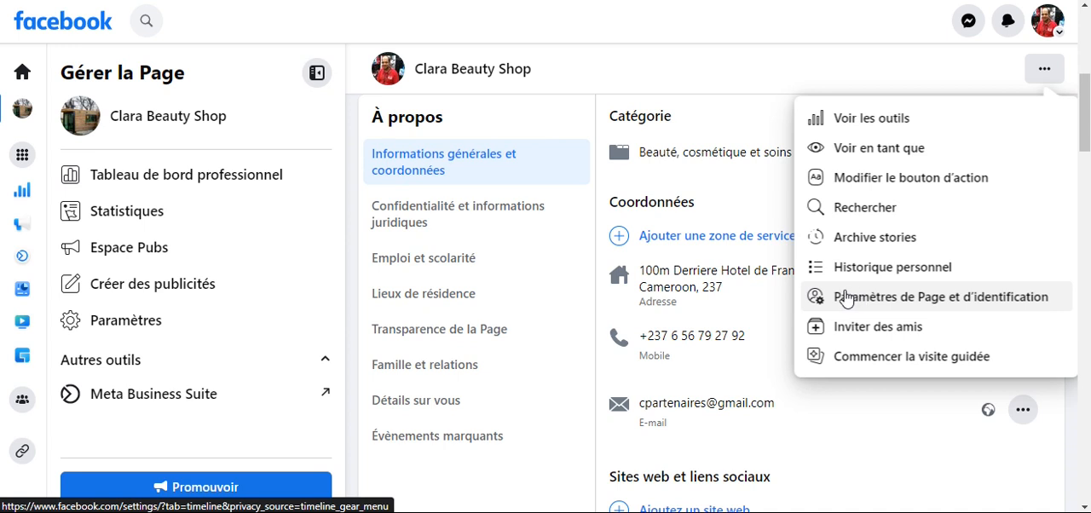
left_click(926, 300)
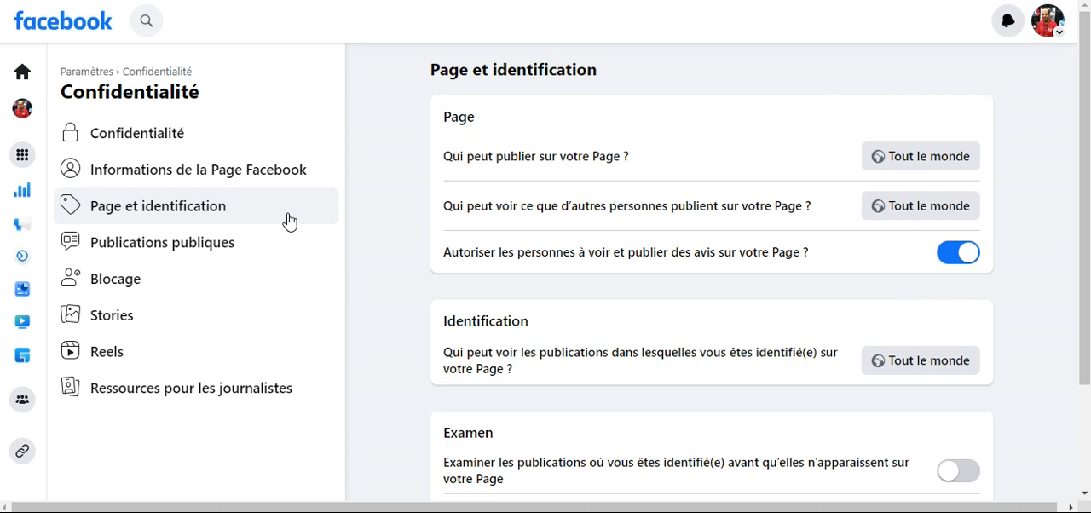
left_click(233, 174)
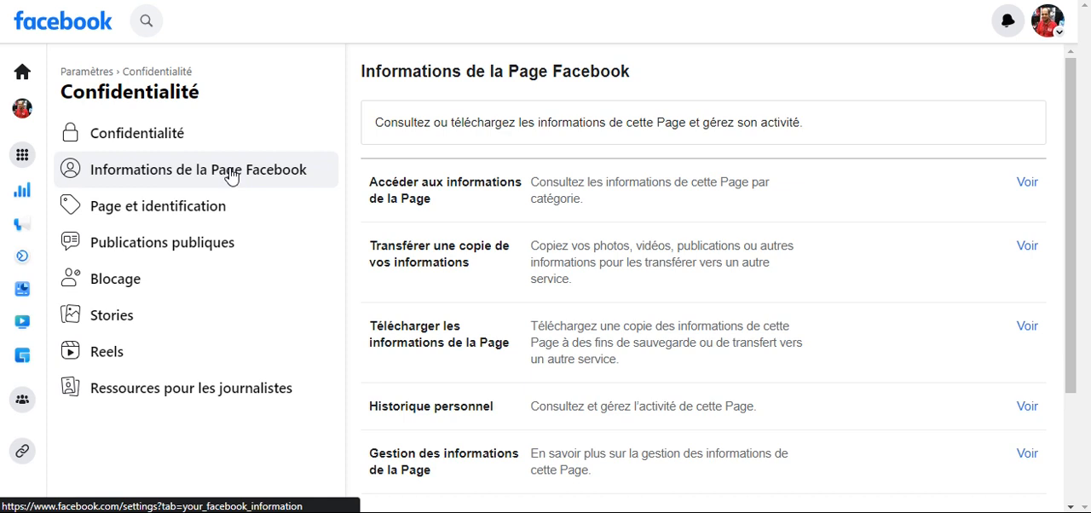
scroll(422, 215, "down", 2)
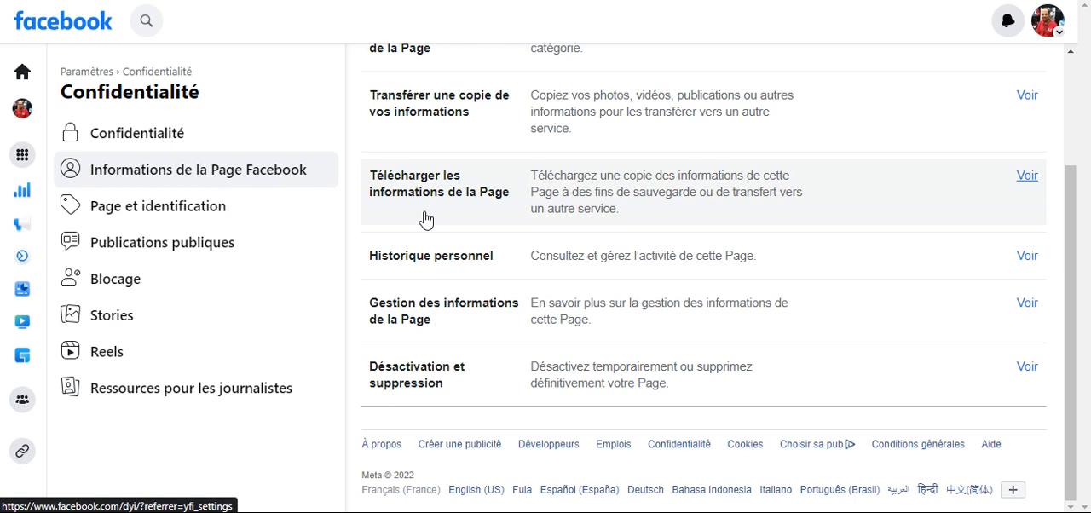
scroll(425, 220, "up", 2)
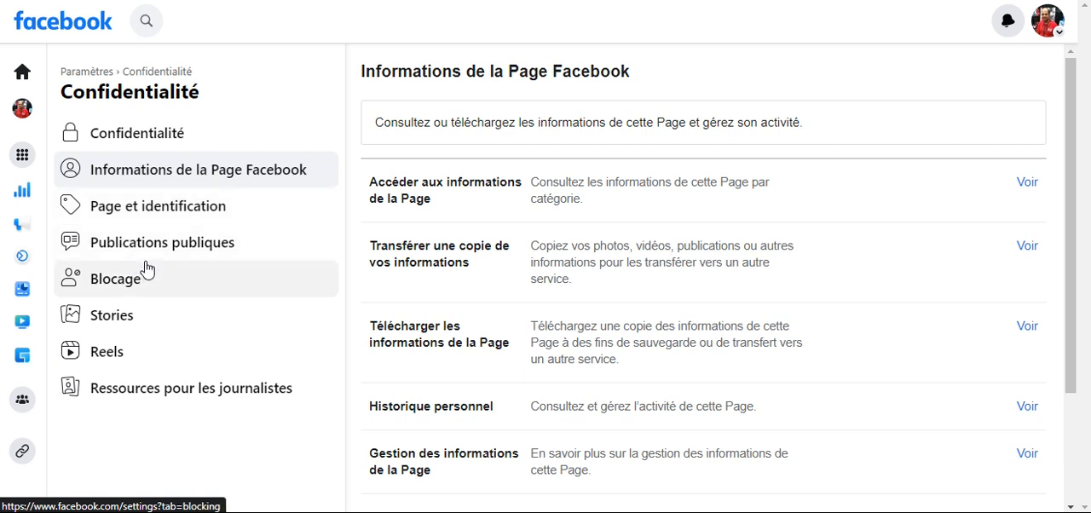
- Review the Page's privacy settings and tools and return to the general Page settings
left_click(137, 141)
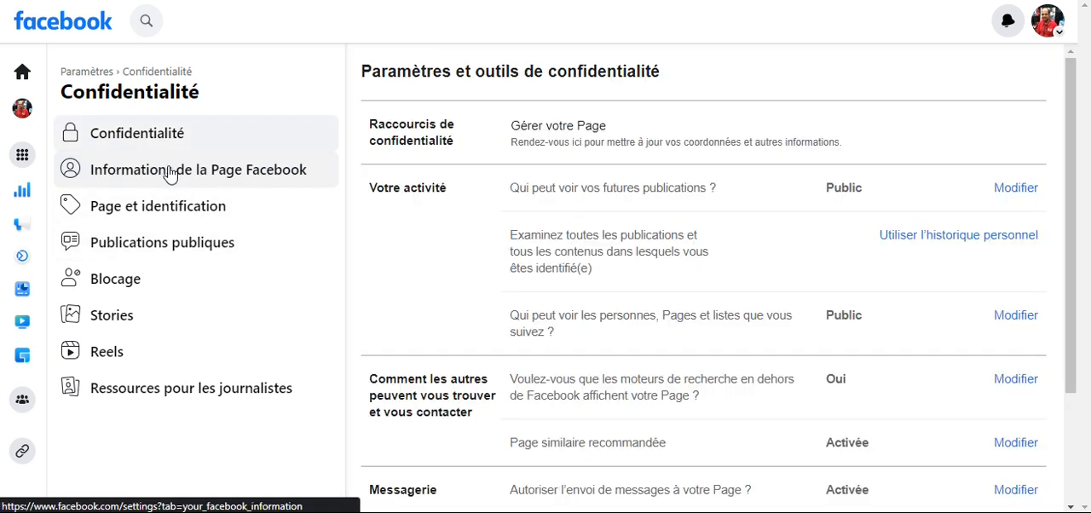
scroll(662, 248, "down", 3)
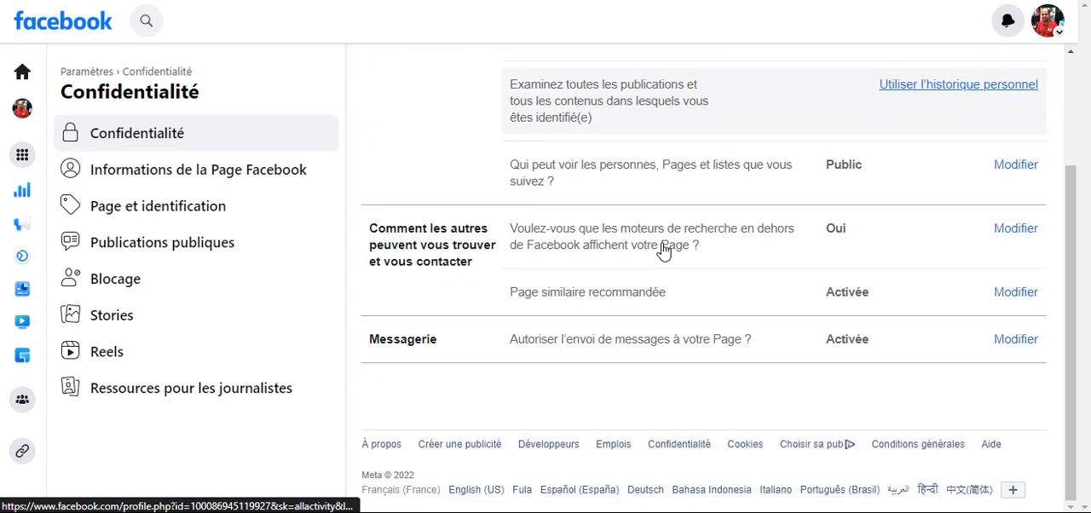
scroll(662, 248, "up", 3)
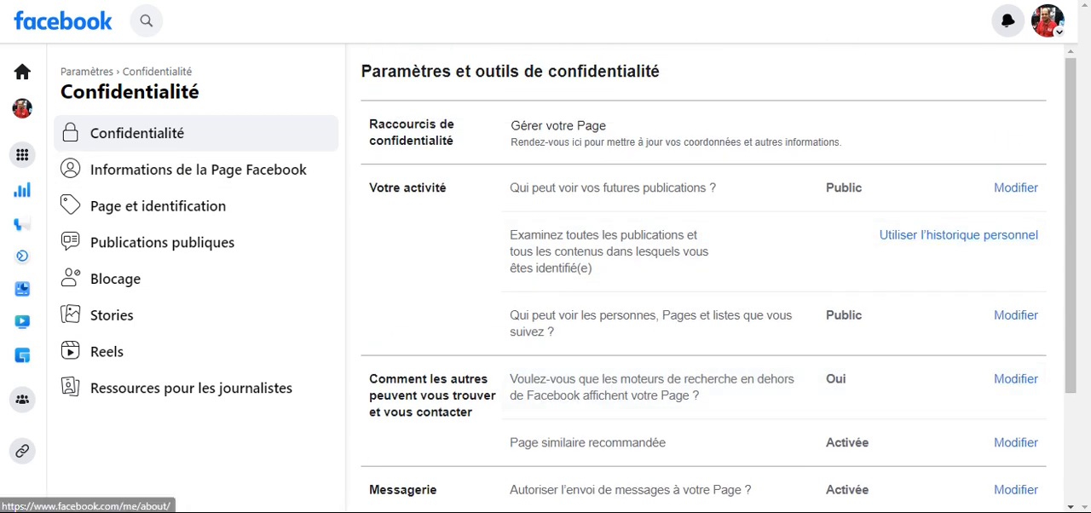
left_click(66, 71)
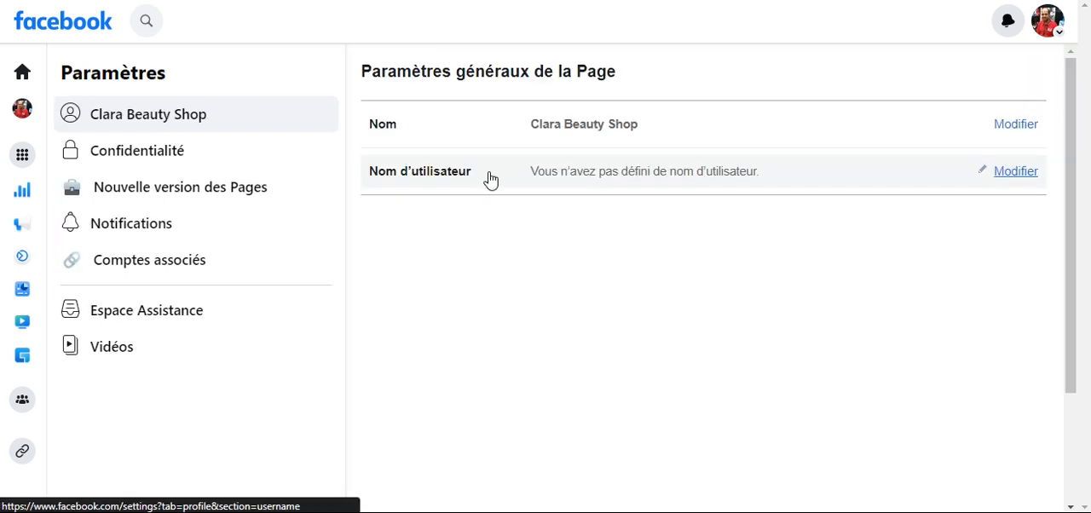
- Return to the Clara Beauty Shop Page and open its Page and tagging settings from the Page's additional options
left_click(21, 153)
left_click(230, 162)
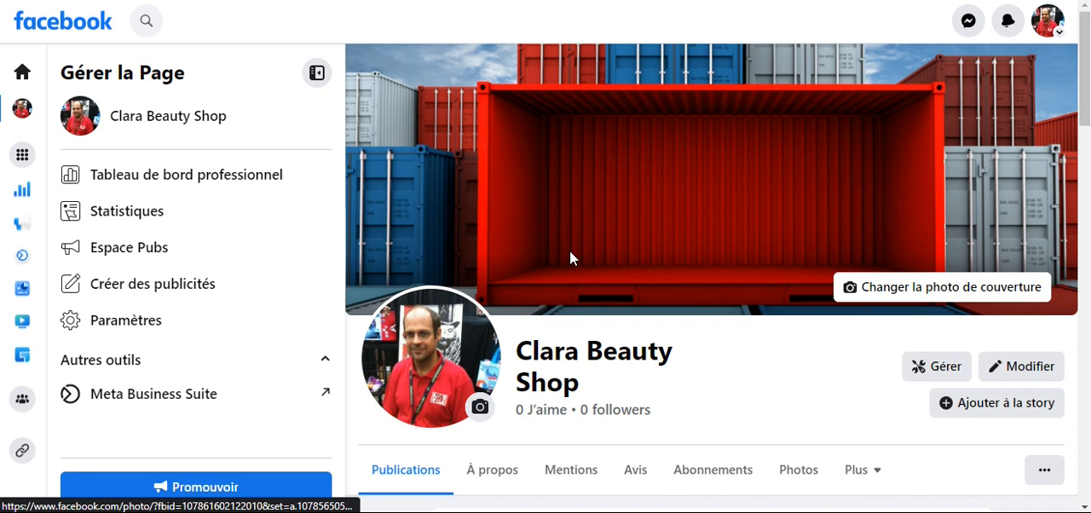
scroll(920, 347, "down", 2)
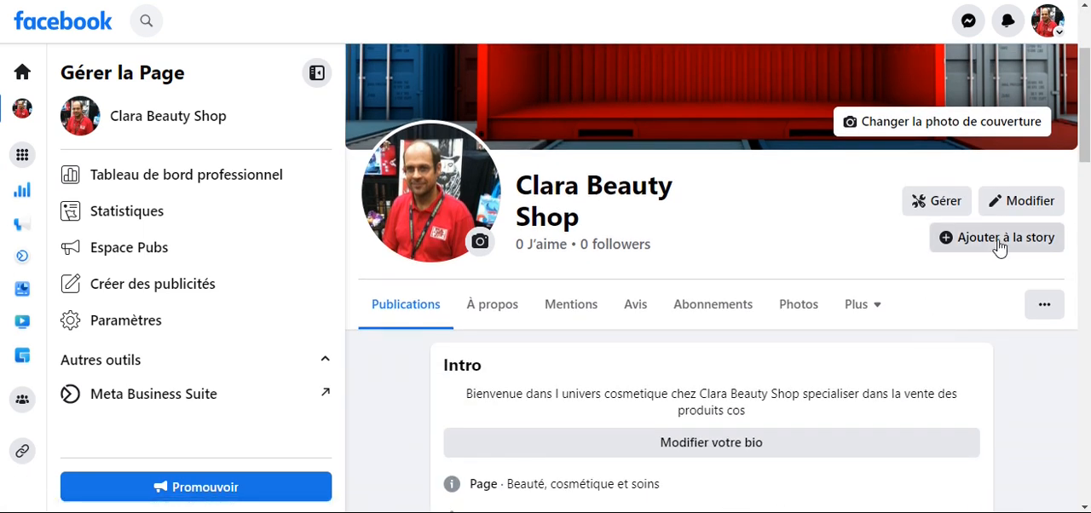
left_click(1042, 305)
scroll(949, 319, "down", 3)
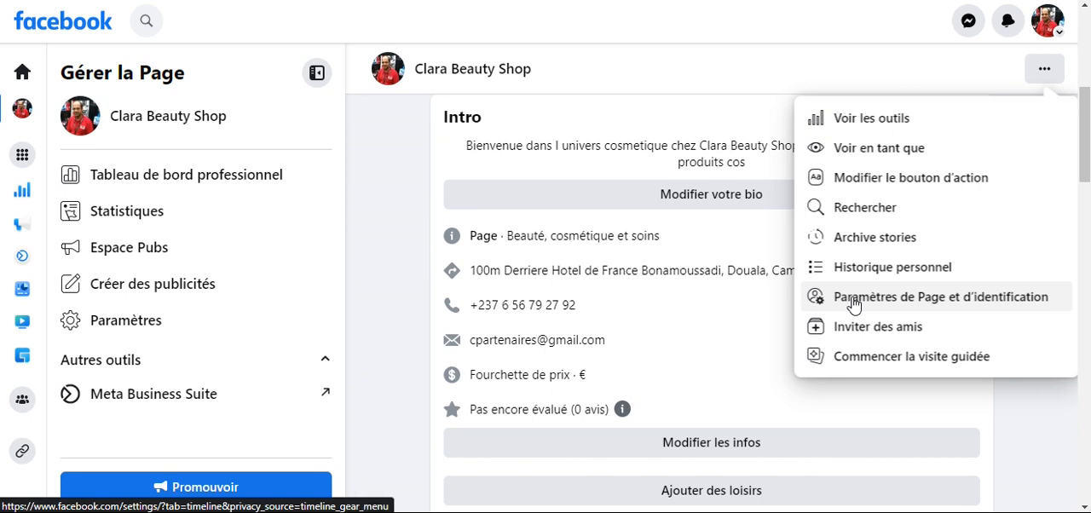
left_click(911, 305)
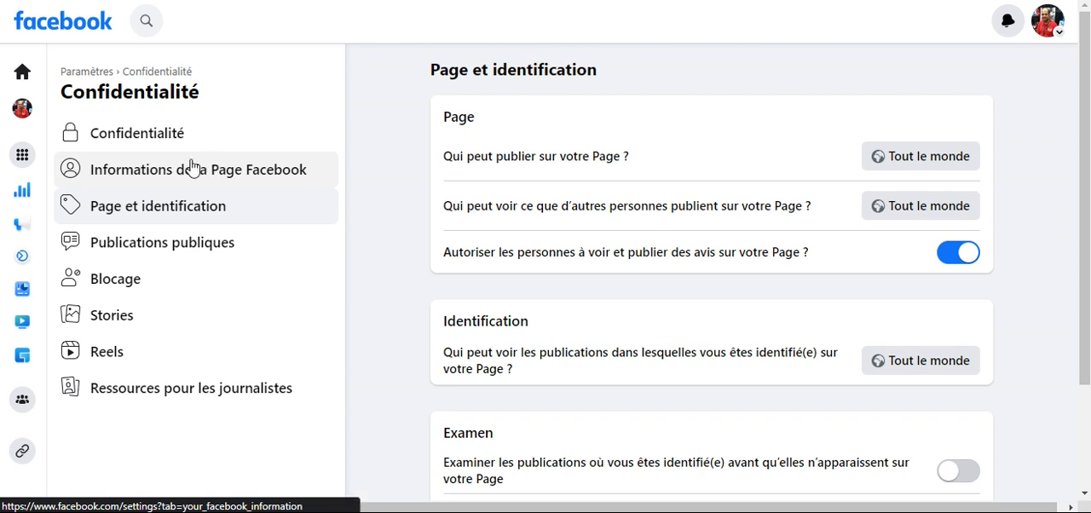
- Review the Page's privacy settings and tools, followed by the "Informations de la Page Facebook" options
left_click(140, 138)
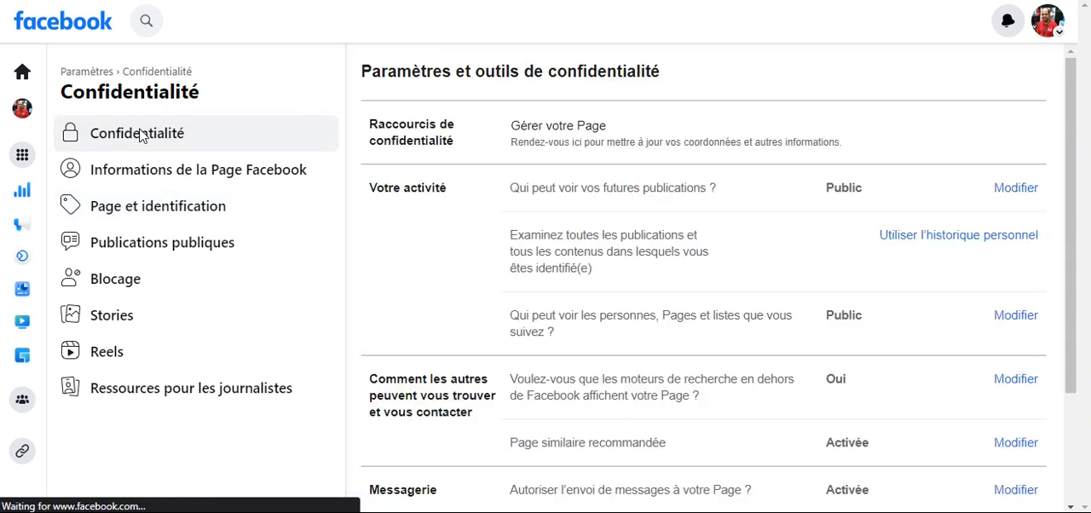
left_click(129, 173)
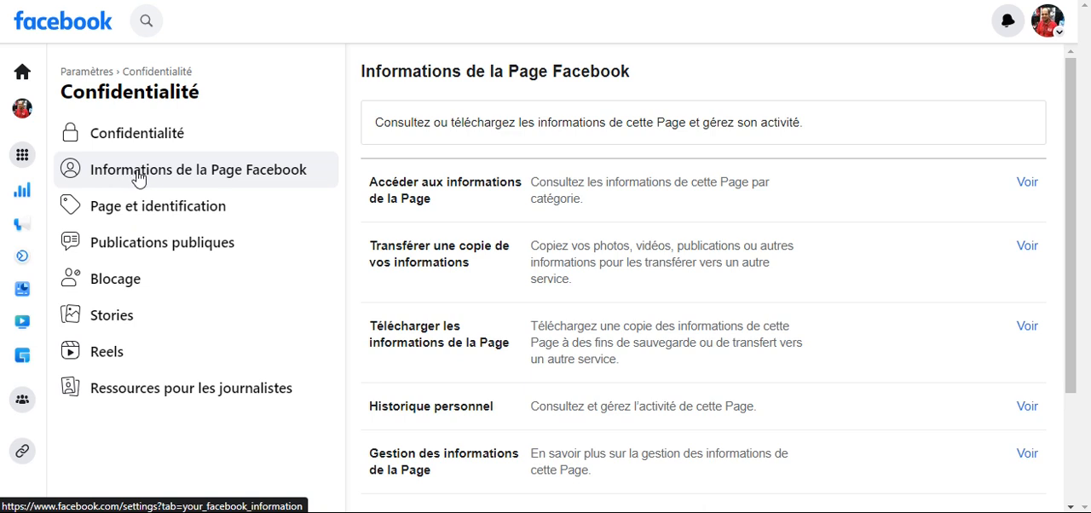
scroll(582, 307, "down", 3)
scroll(582, 307, "up", 3)
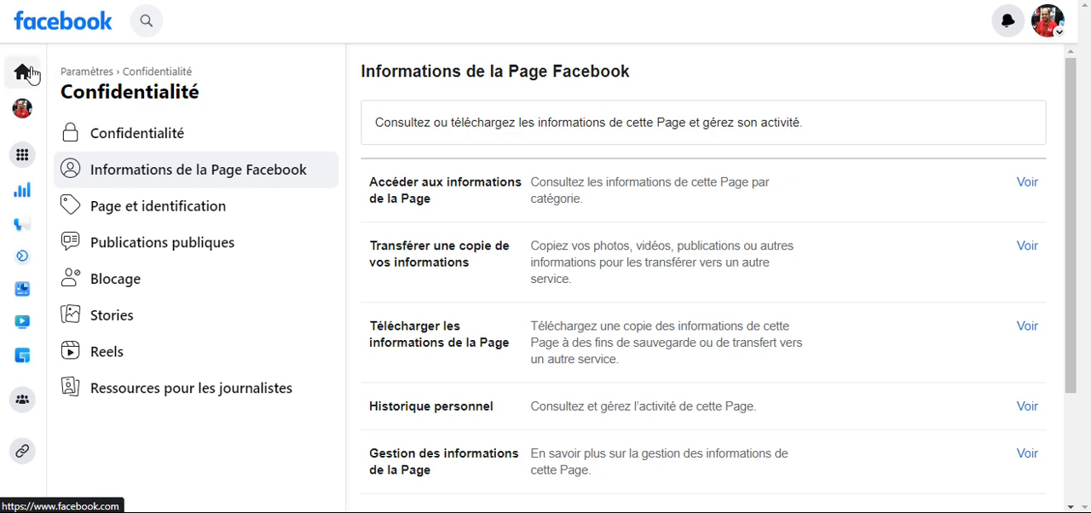
- Open the linked accounts settings and review the Instagram and WhatsApp association options for Clara Beauty Shop
left_click(86, 73)
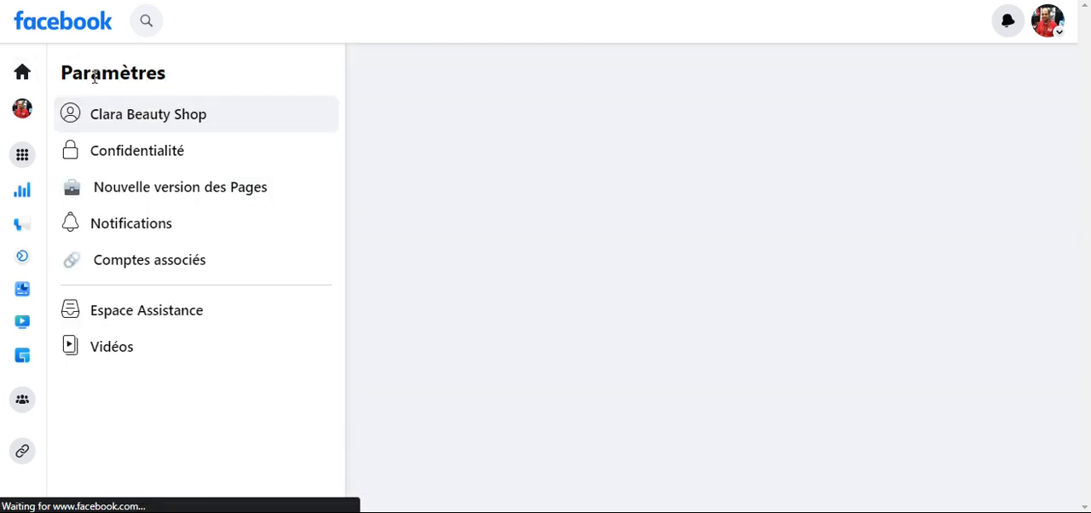
left_click(129, 264)
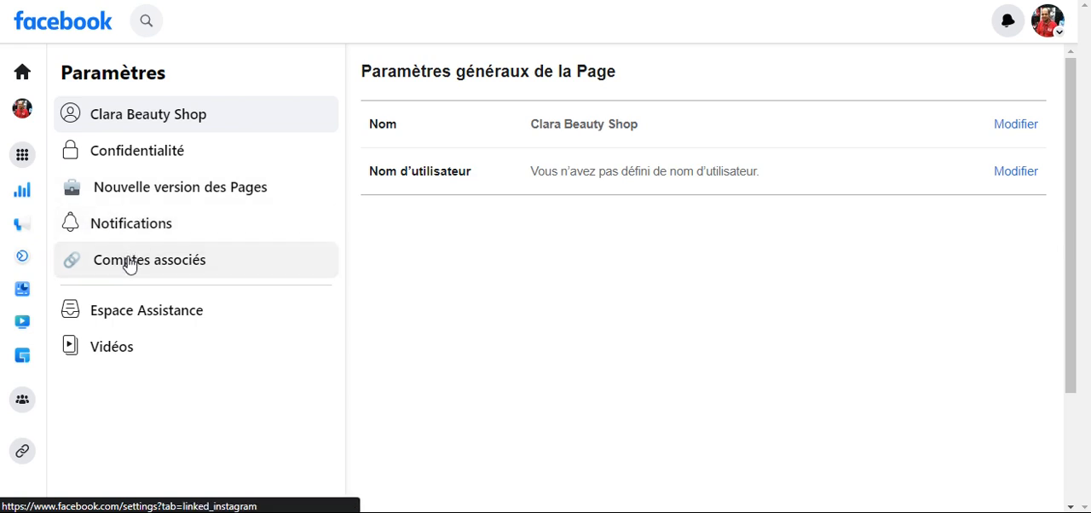
scroll(542, 225, "down", 2)
scroll(540, 225, "down", 2)
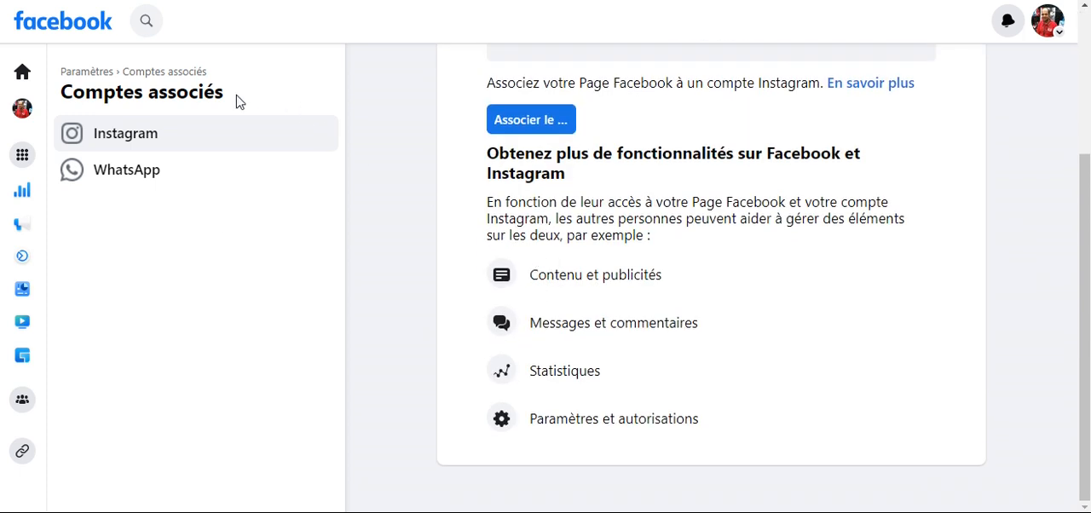
left_click(143, 182)
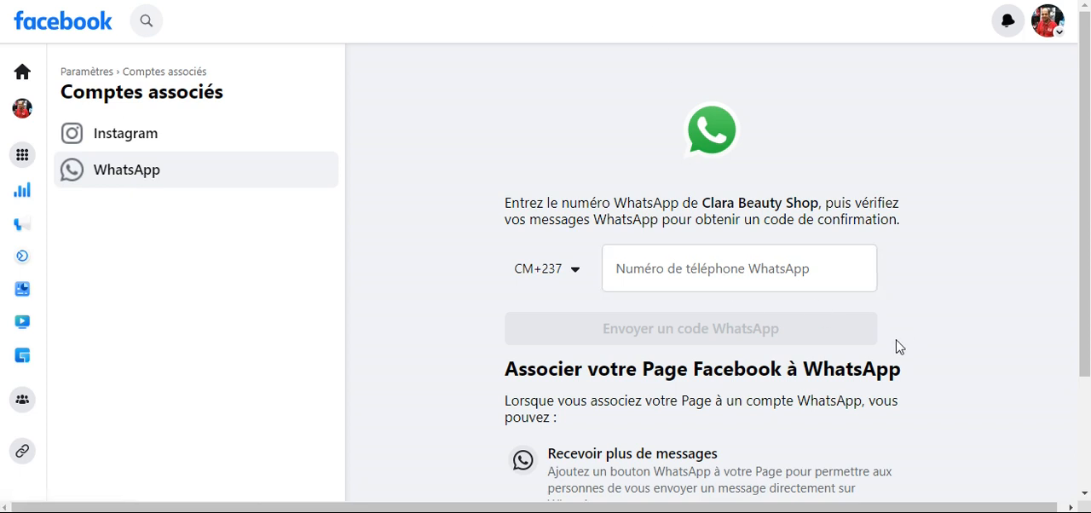
scroll(906, 341, "down", 2)
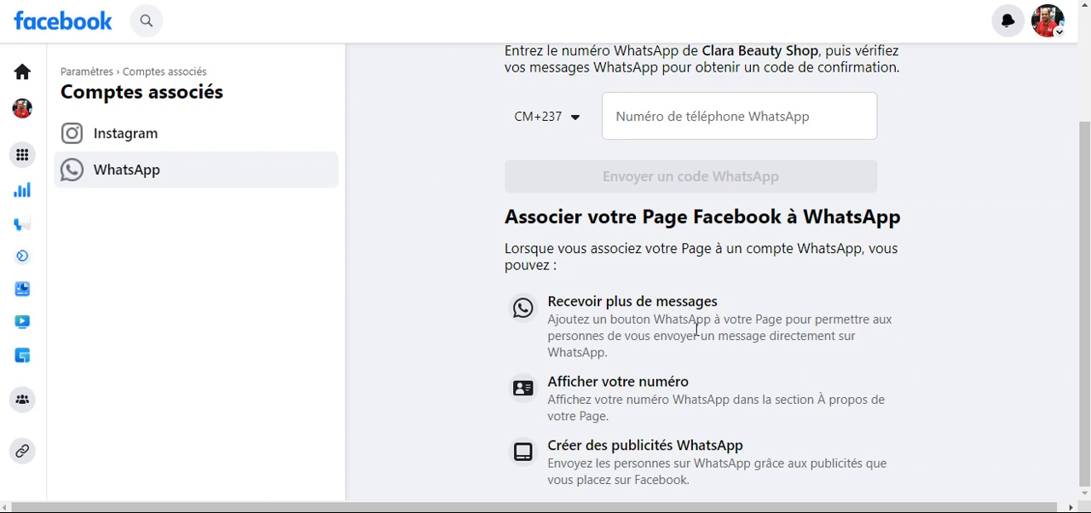
scroll(763, 324, "up", 2)
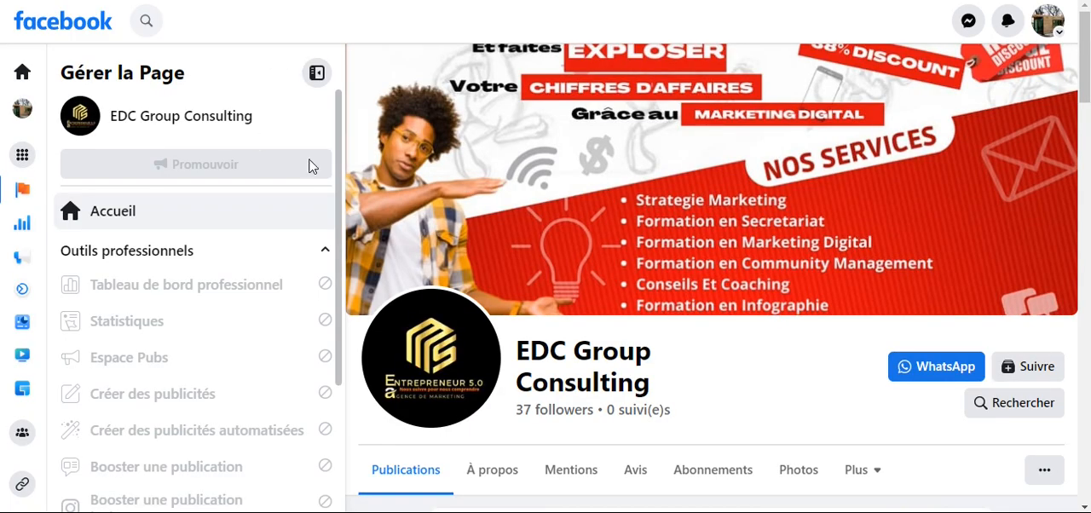
- Look over the EDC Group Consulting Page and try to switch to it while acting as Clara Beauty Shop
scroll(297, 292, "down", 3)
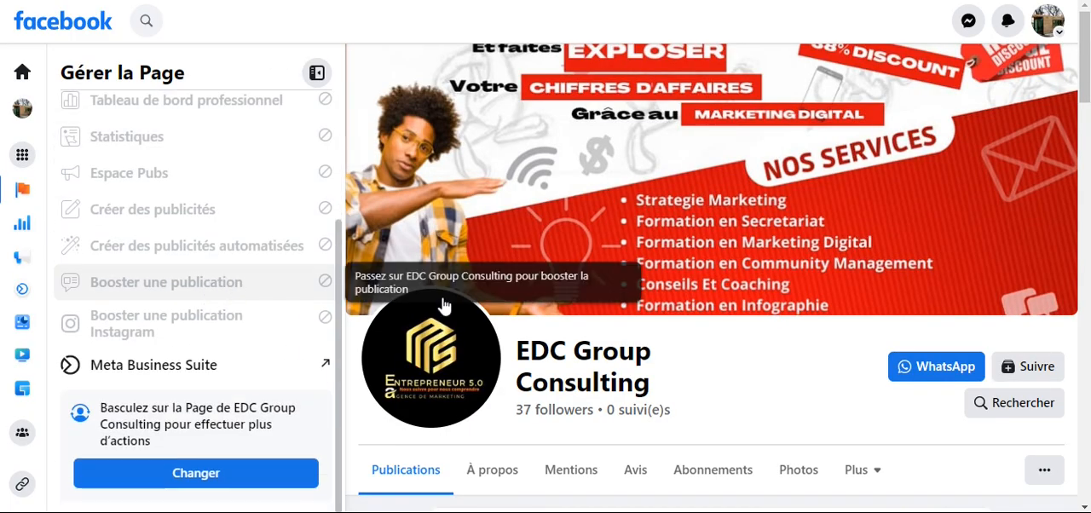
scroll(645, 336, "down", 3)
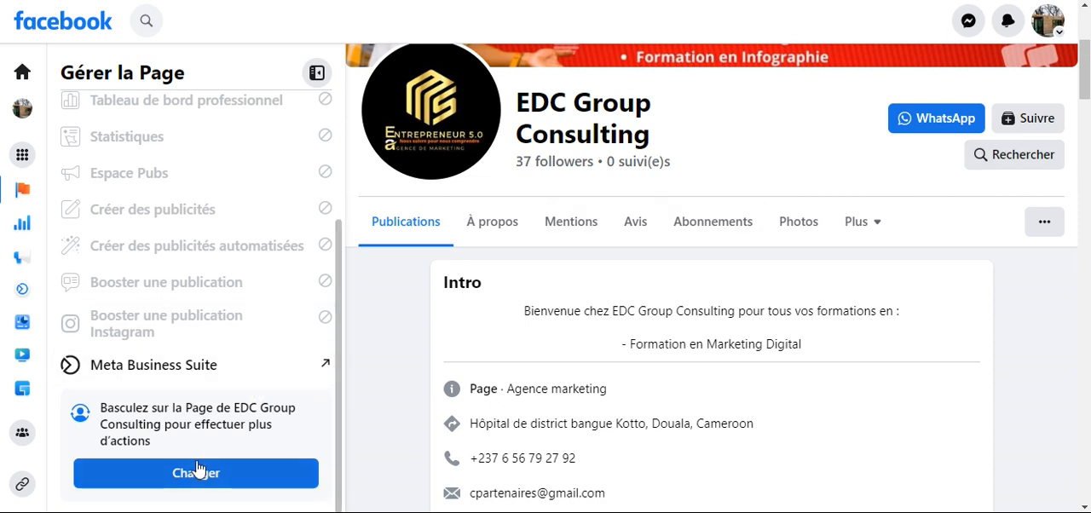
left_click(189, 475)
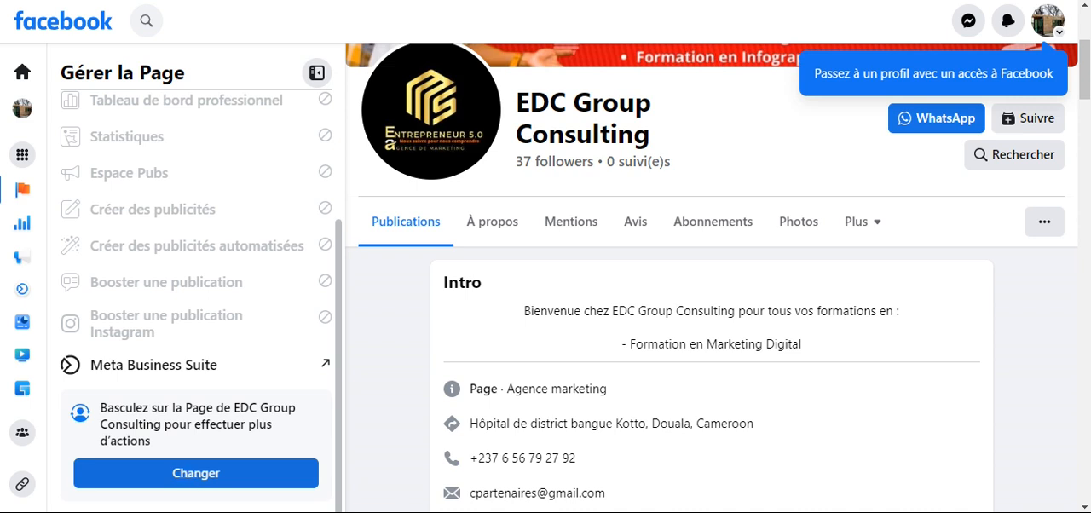
left_click(177, 474)
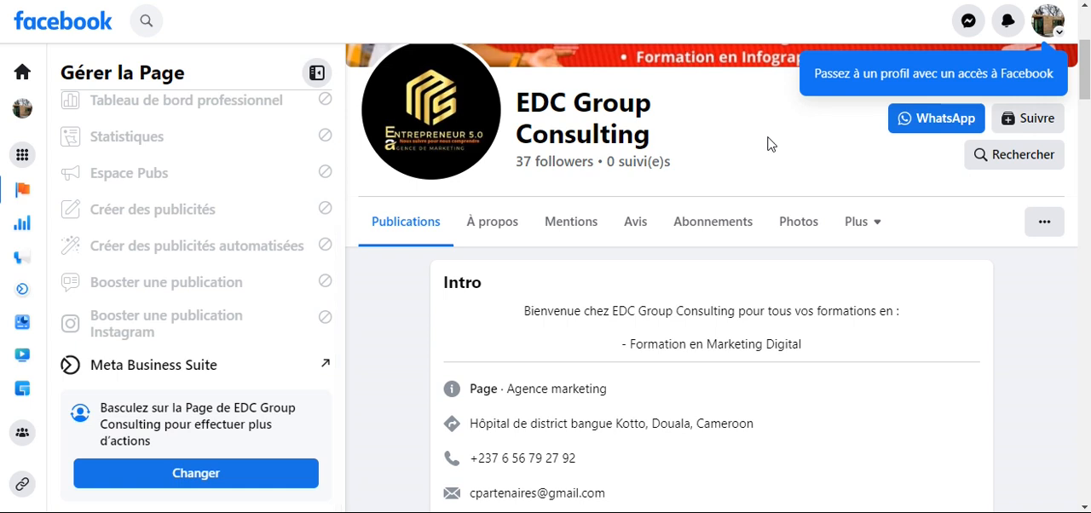
- Switch from the Clara Beauty Shop Page back to the personal Facebook profile
left_click(1053, 26)
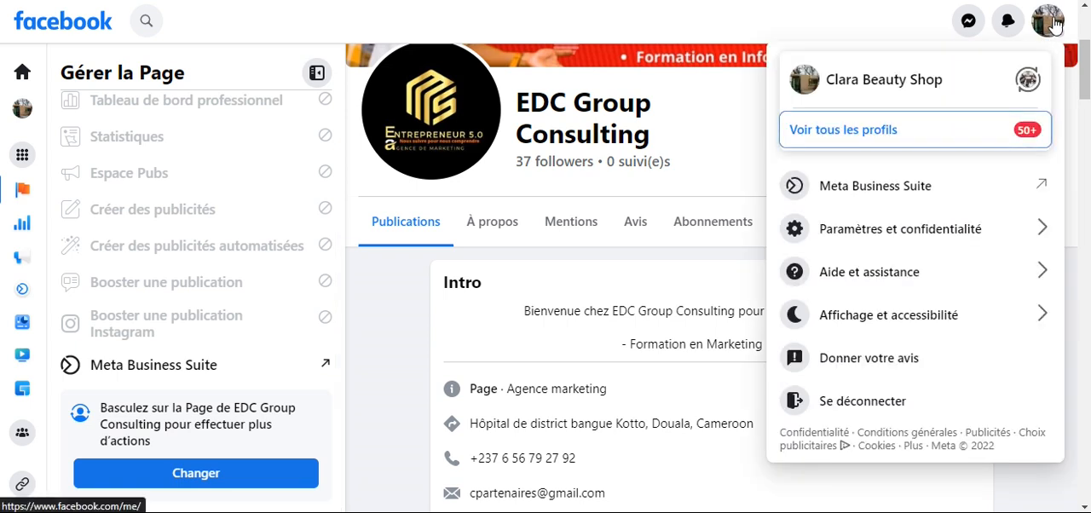
left_click(1025, 81)
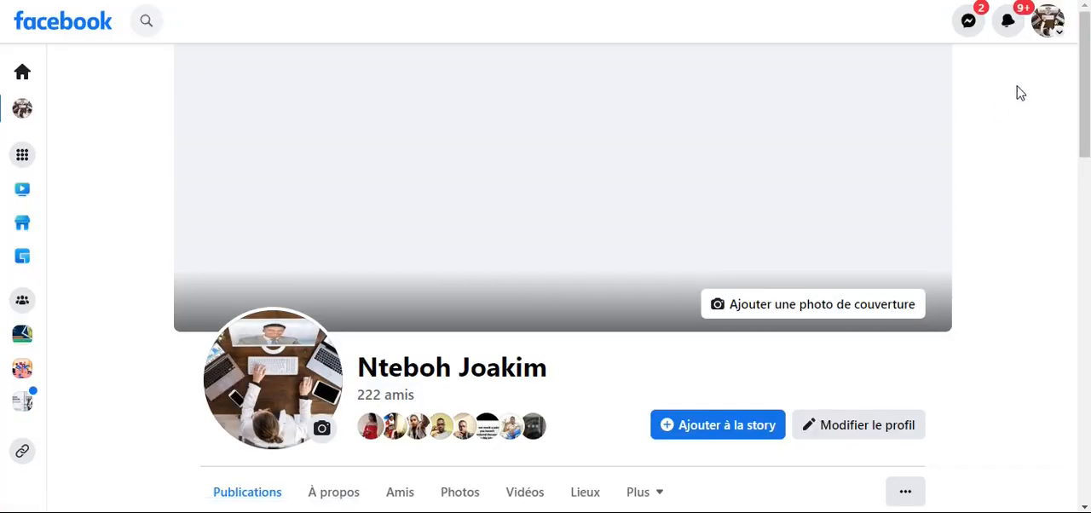
scroll(574, 385, "down", 3)
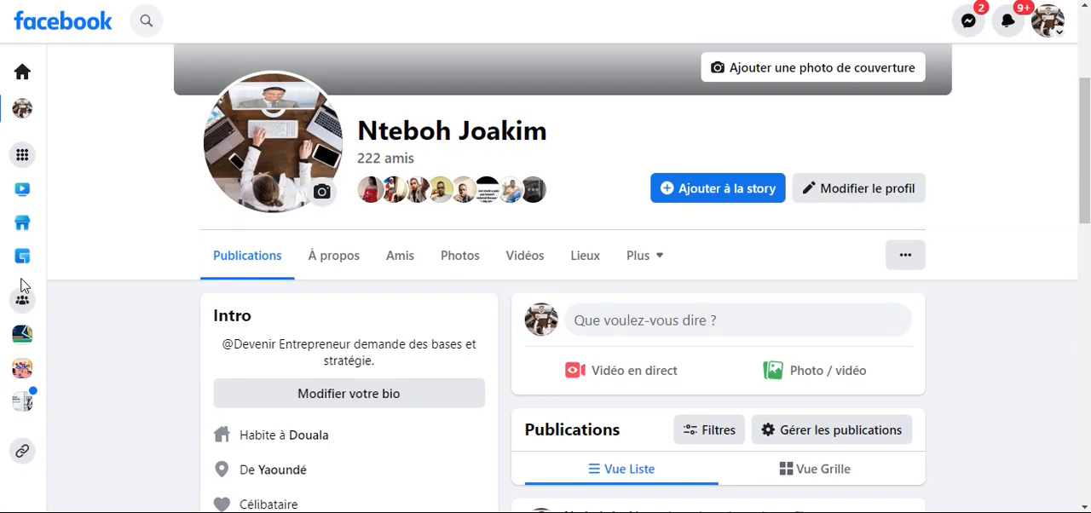
- Open the EDC Group Consulting Page from the full list of managed Pages and profiles
left_click(23, 156)
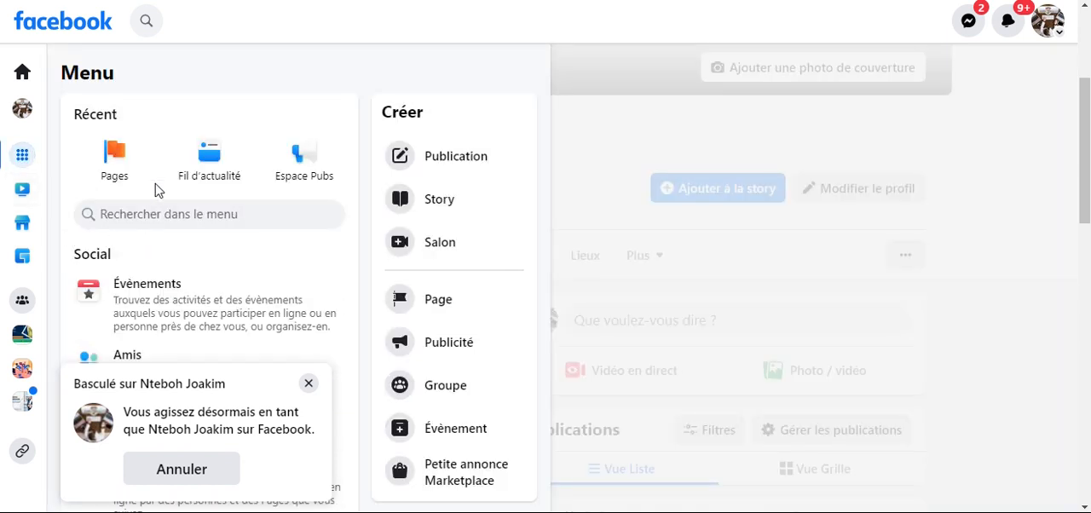
scroll(178, 272, "down", 3)
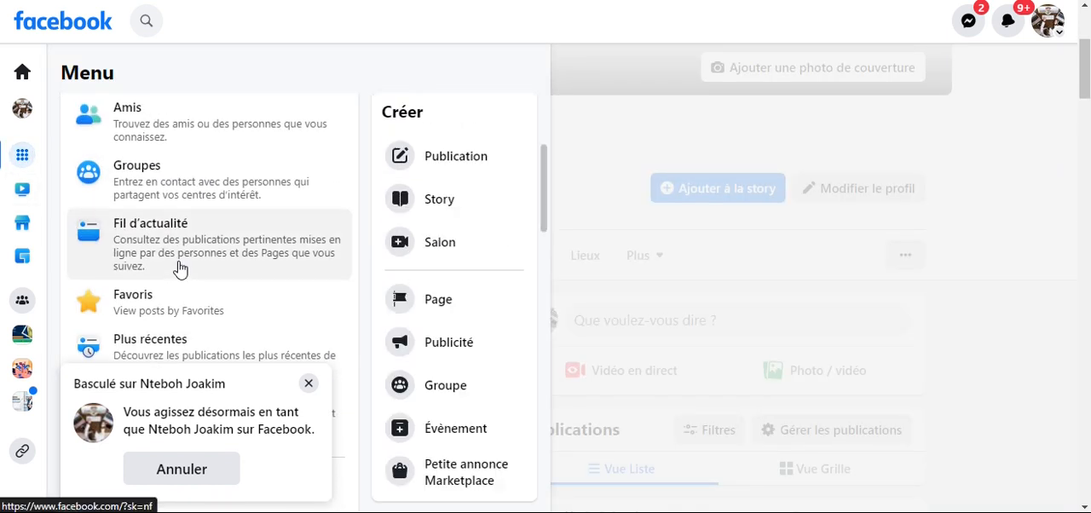
scroll(162, 221, "up", 3)
left_click(122, 173)
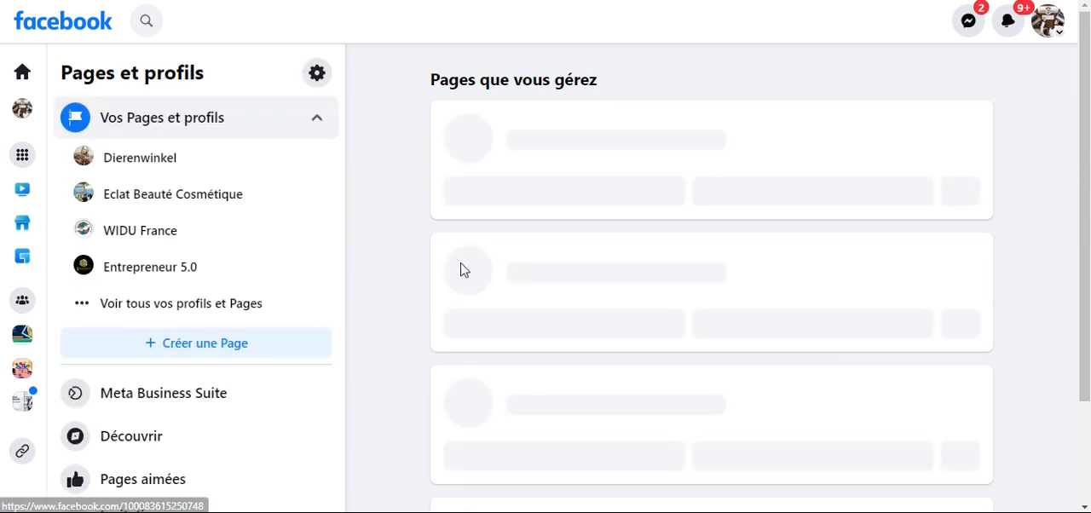
left_click(153, 307)
scroll(166, 298, "down", 3)
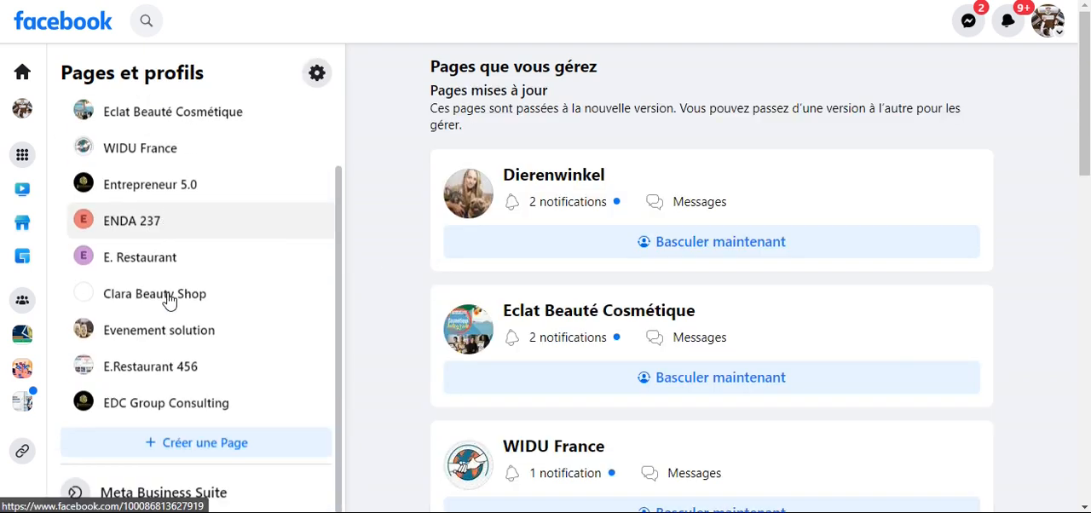
left_click(170, 272)
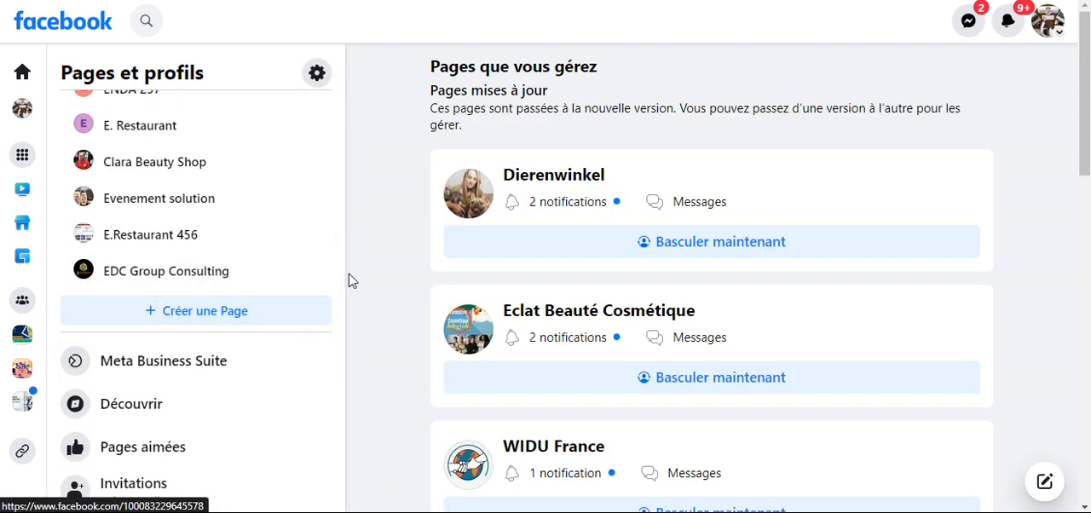
scroll(467, 278, "down", 2)
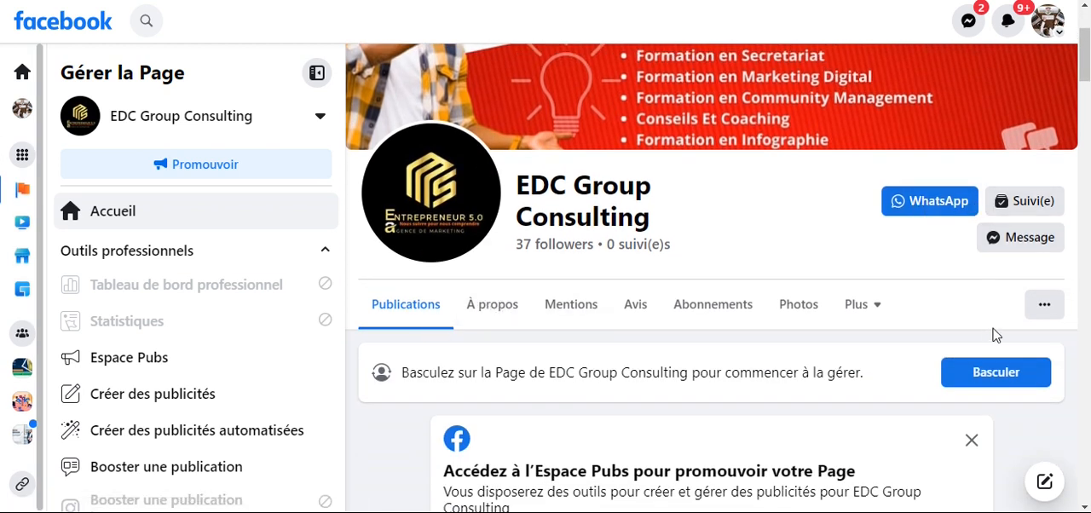
- Review the About section of the EDC Group Consulting Page and its additional options as the personal profile
left_click(505, 311)
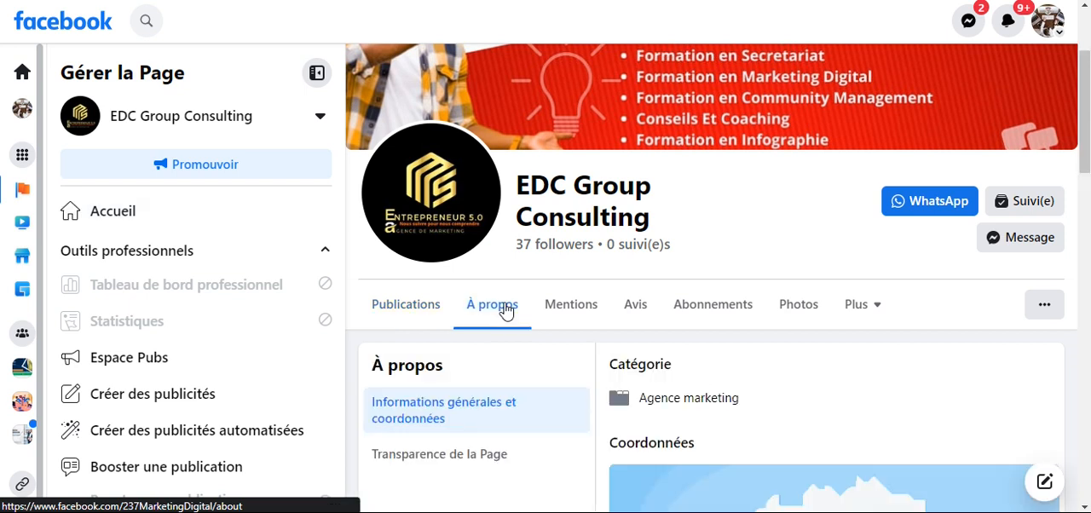
scroll(638, 309, "down", 3)
scroll(638, 301, "up", 4)
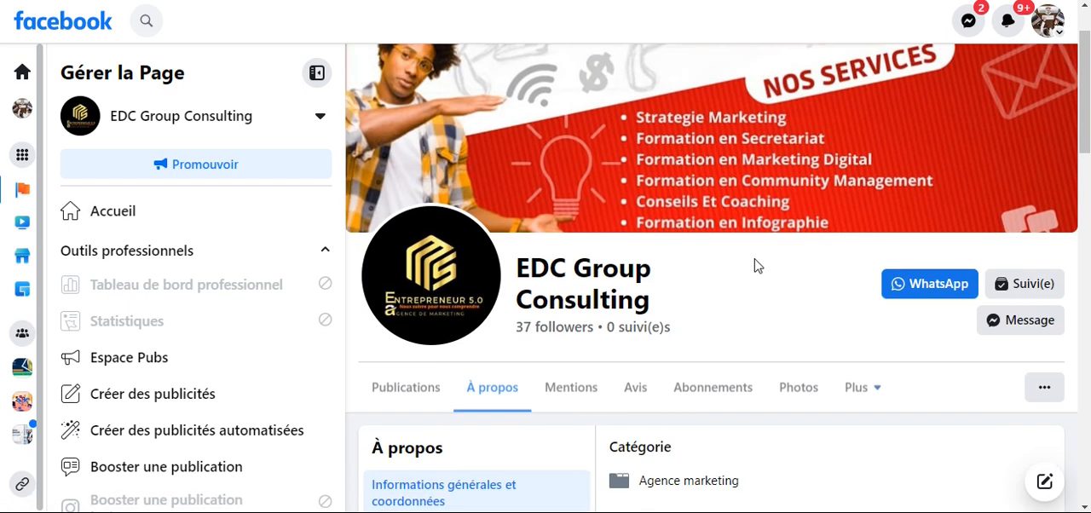
left_click(1033, 391)
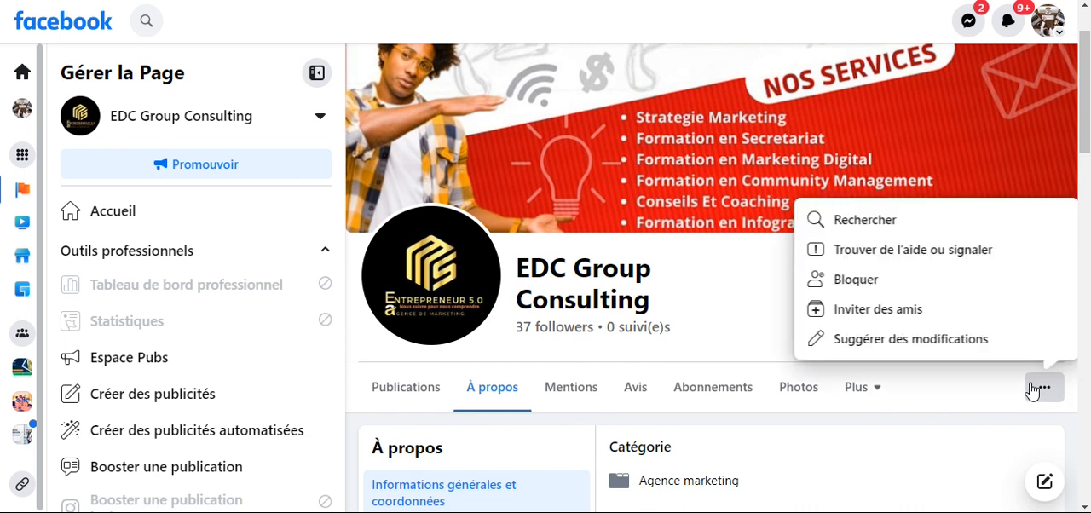
left_click(737, 325)
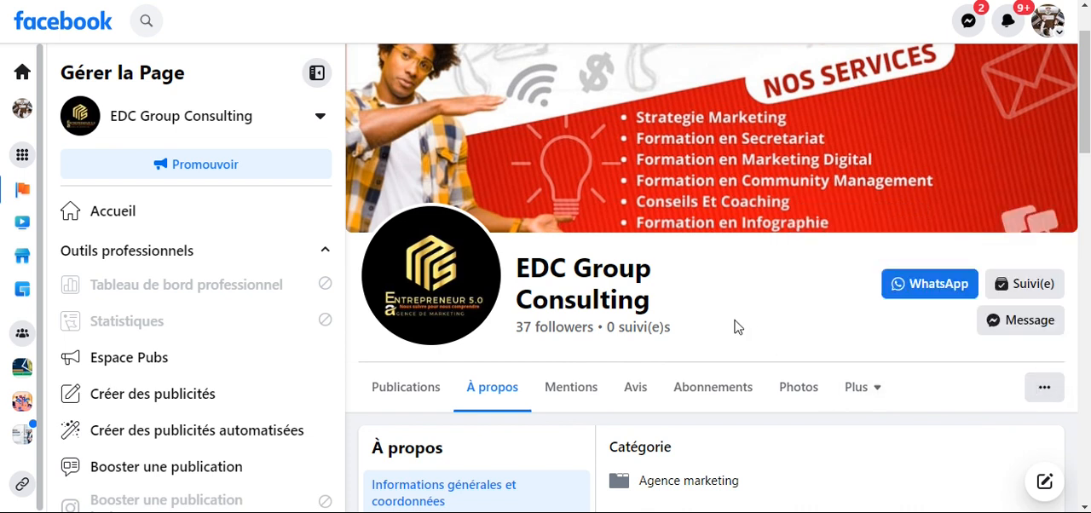
scroll(826, 375, "down", 3)
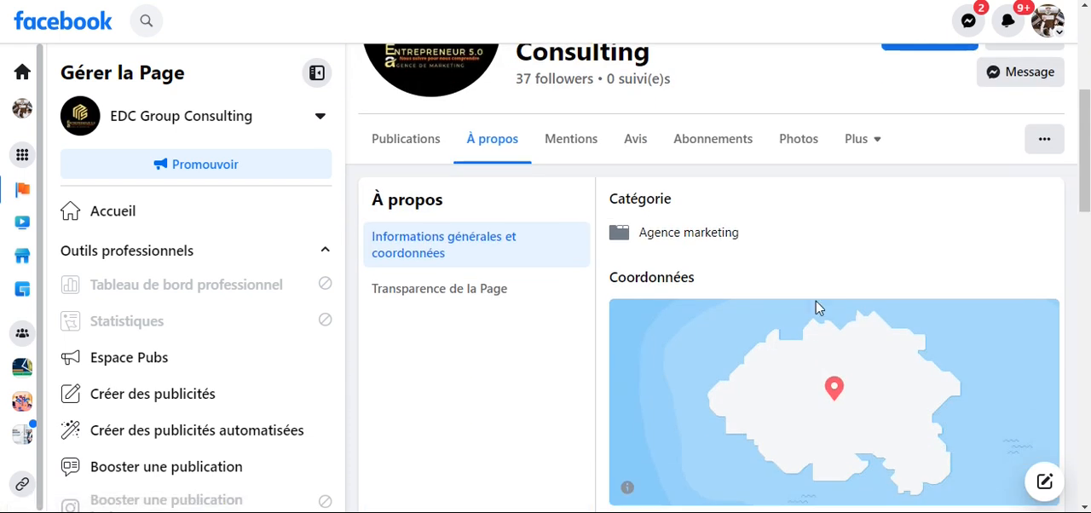
scroll(818, 332, "up", 4)
scroll(815, 271, "down", 3)
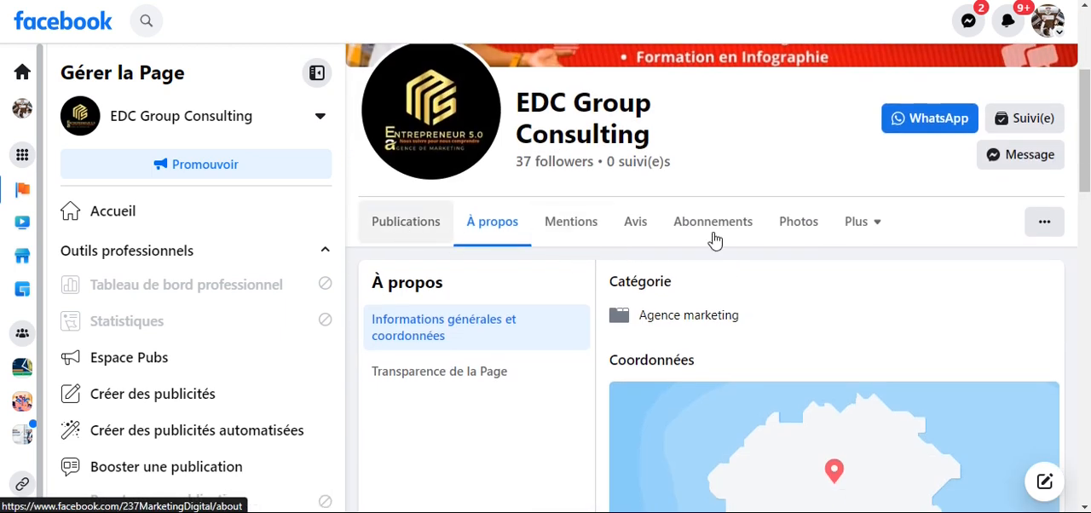
- Switch to the EDC Group Consulting Page and open its "Modifier la Page" dialog
left_click(976, 287)
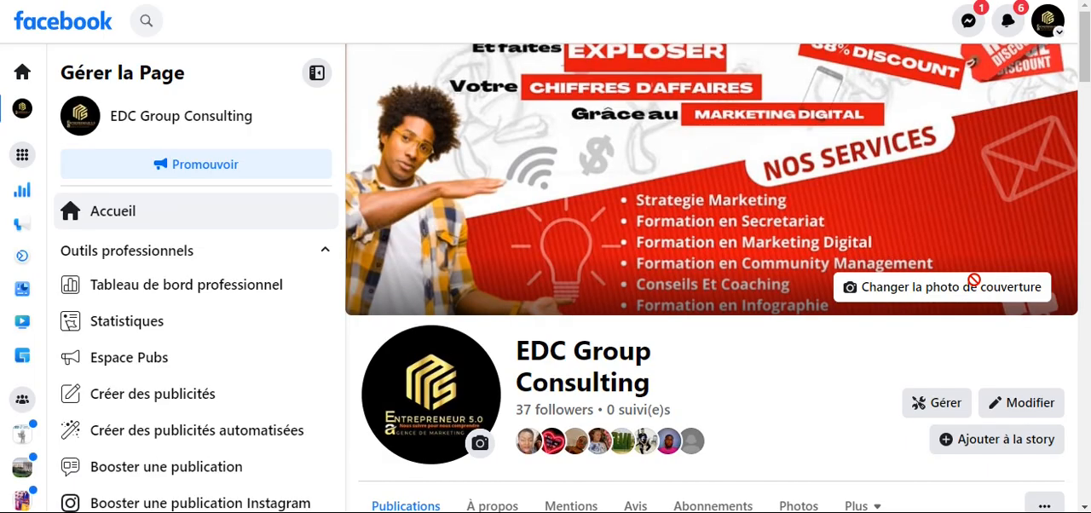
scroll(786, 309, "down", 3)
left_click(1041, 156)
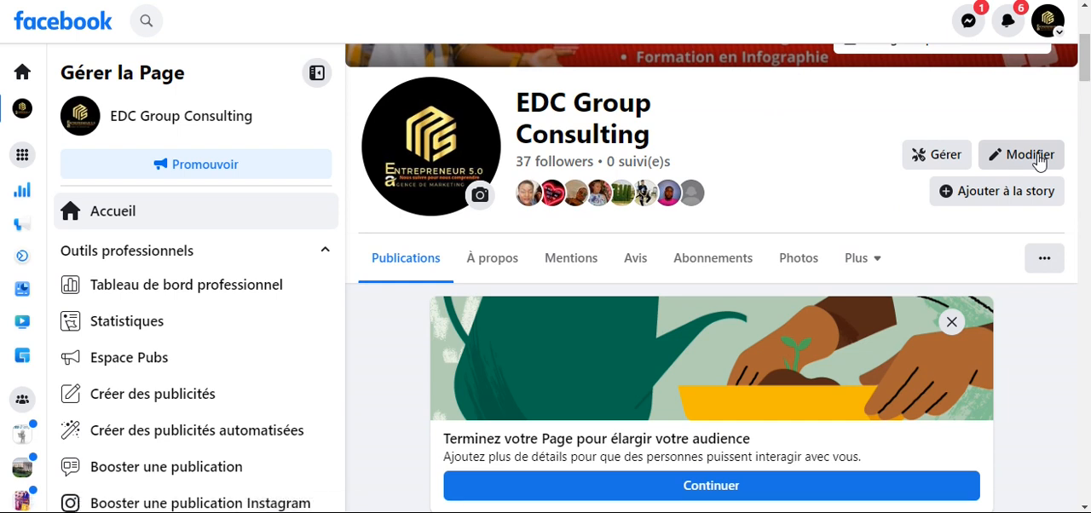
left_click(1027, 156)
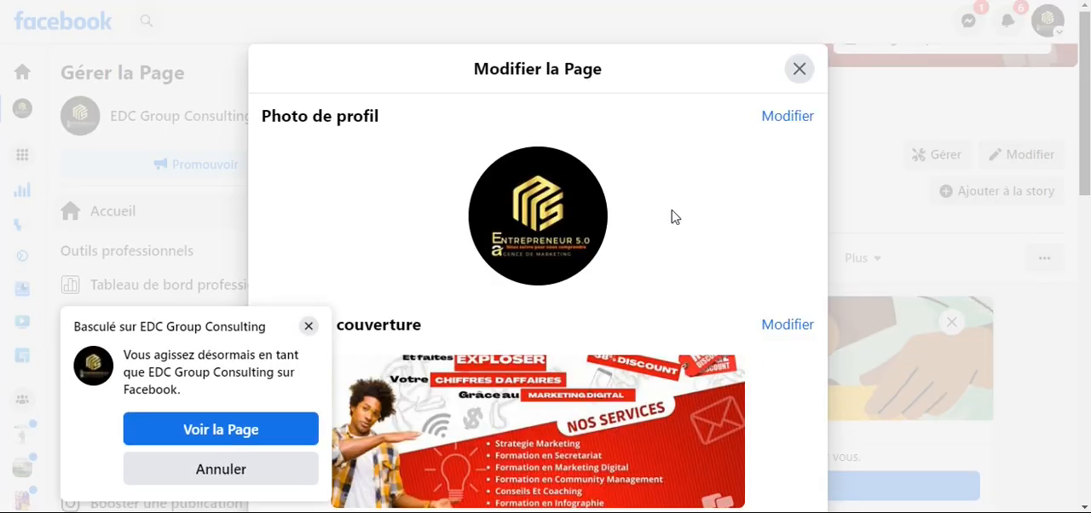
- Review the editable sections of the "Modifier la Page" dialog for EDC Group Consulting and close the dialog
scroll(668, 255, "down", 5)
scroll(669, 292, "down", 3)
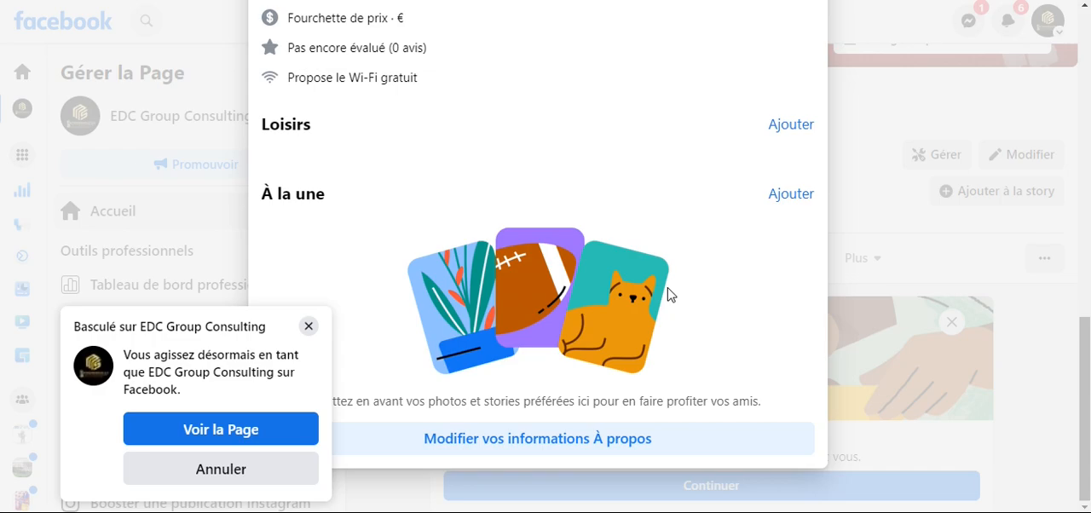
scroll(769, 156, "up", 10)
left_click(835, 129)
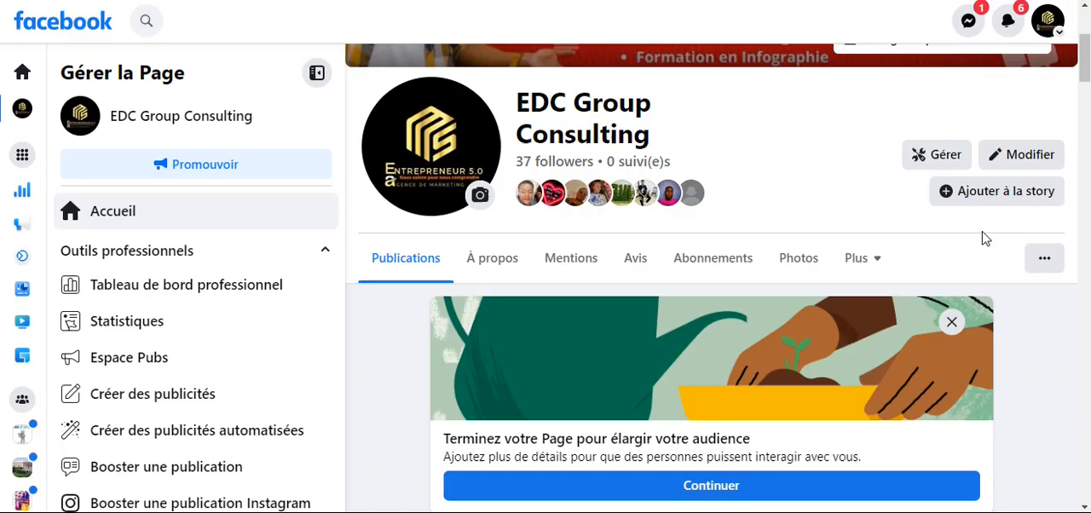
- Go through the Page and tagging settings to the general Page settings and open the linked accounts for Instagram
left_click(1044, 258)
scroll(946, 287, "down", 3)
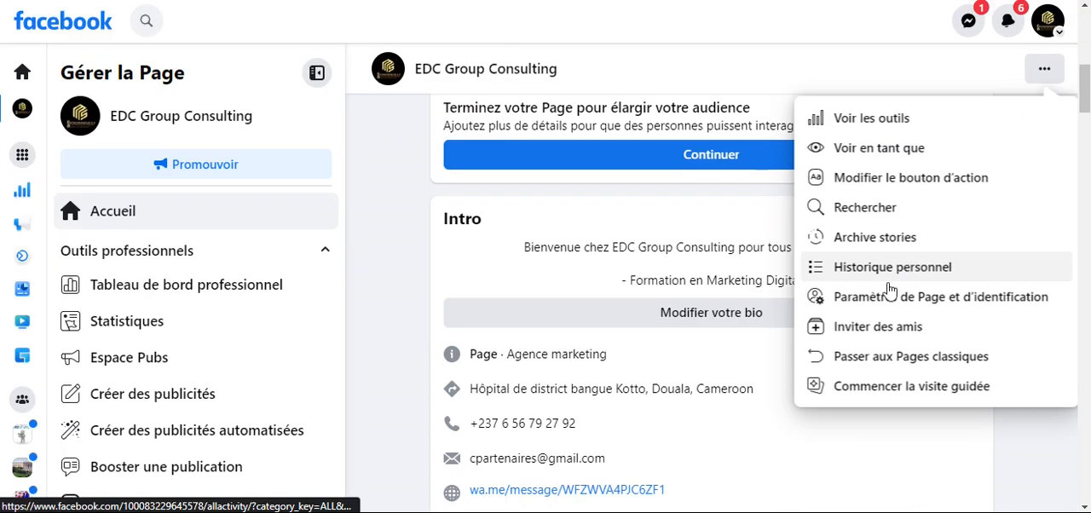
left_click(884, 299)
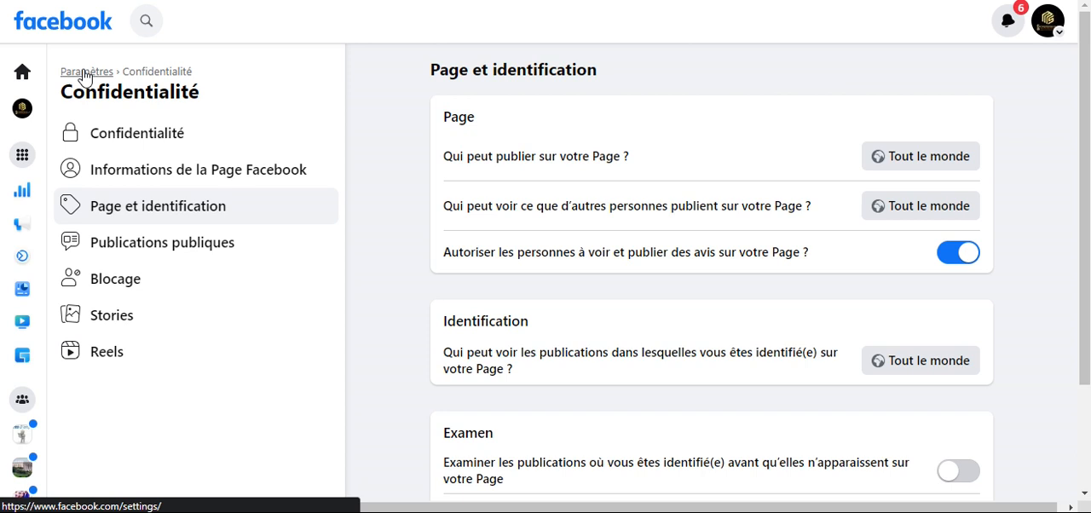
left_click(85, 76)
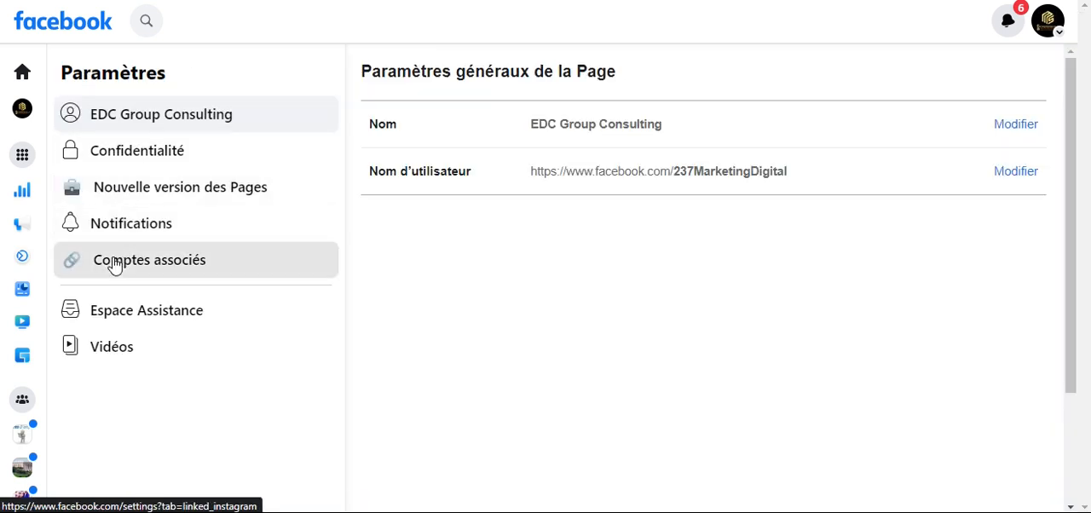
left_click(115, 265)
scroll(480, 281, "down", 3)
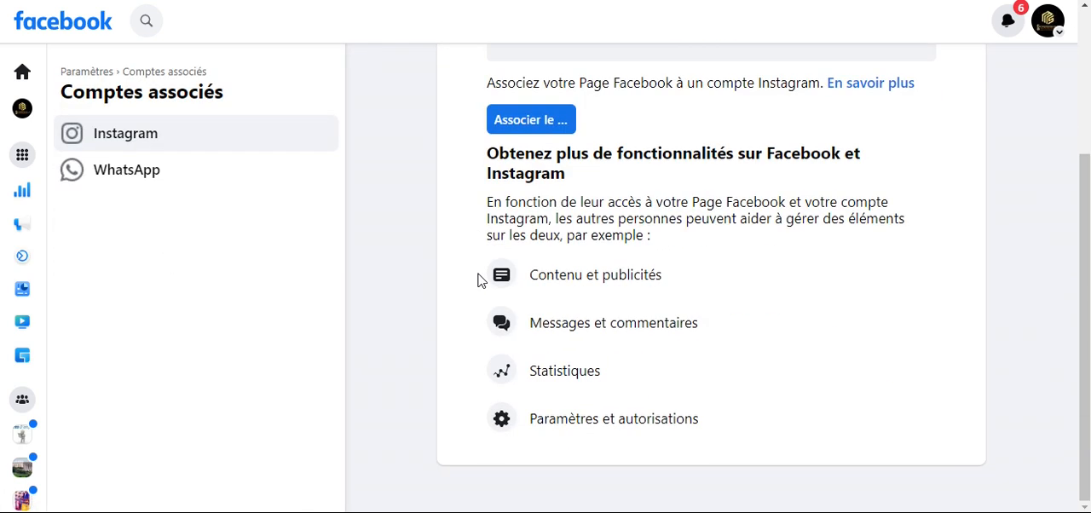
- Review the WhatsApp linked-account settings of the EDC Group Consulting Page, including the action button option and the linked number
left_click(128, 170)
scroll(864, 296, "down", 2)
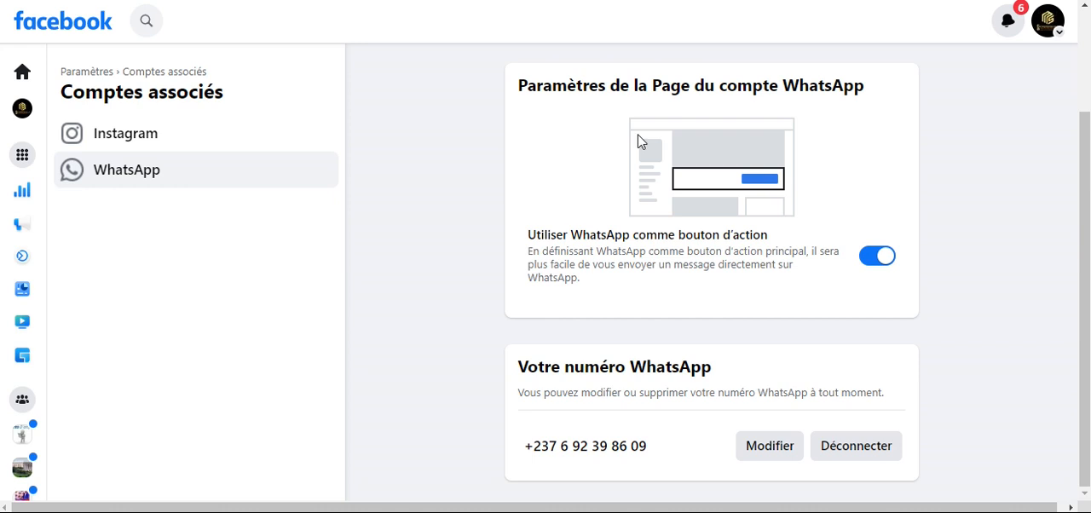
scroll(725, 178, "up", 3)
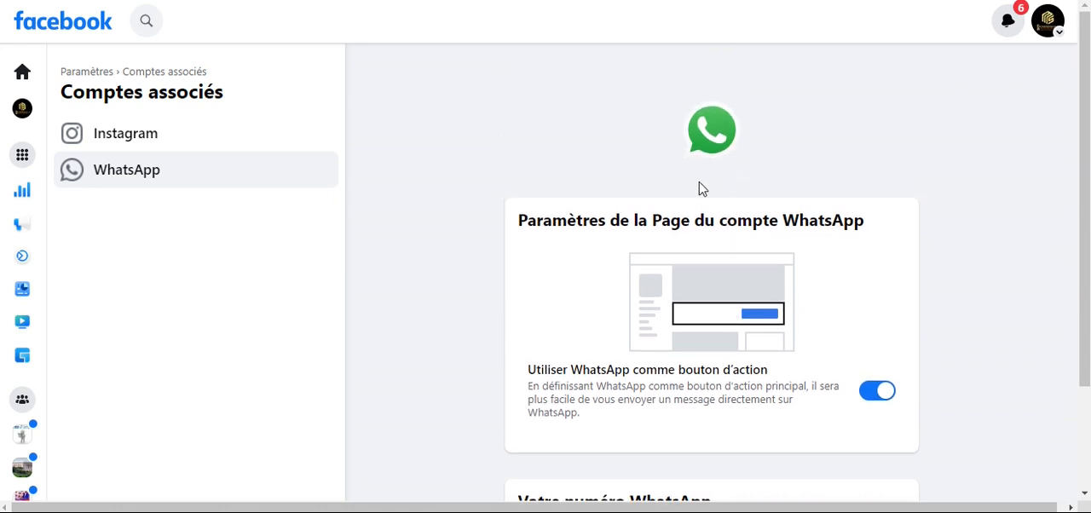
scroll(701, 189, "down", 2)
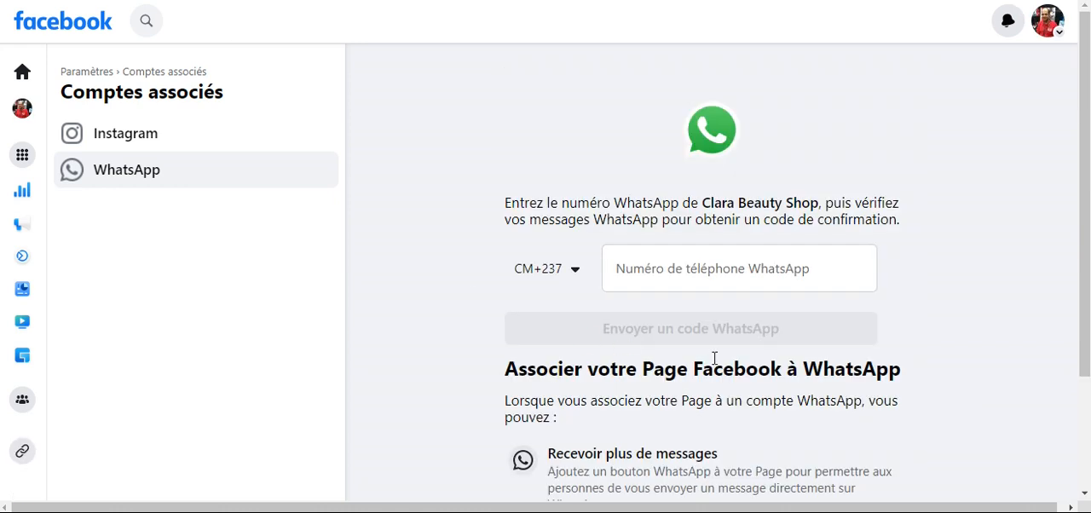
scroll(713, 360, "down", 2)
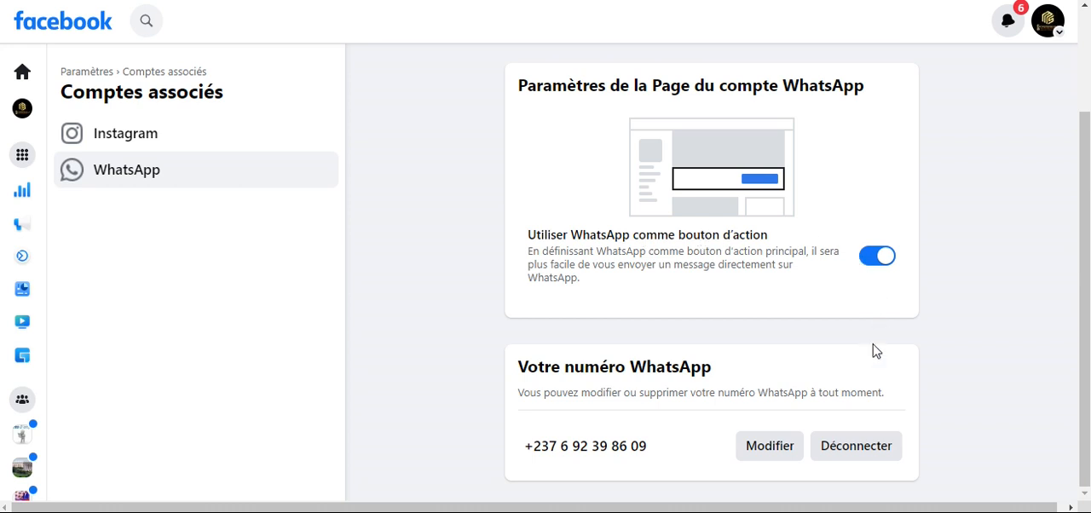
scroll(895, 380, "up", 2)
scroll(895, 379, "down", 2)
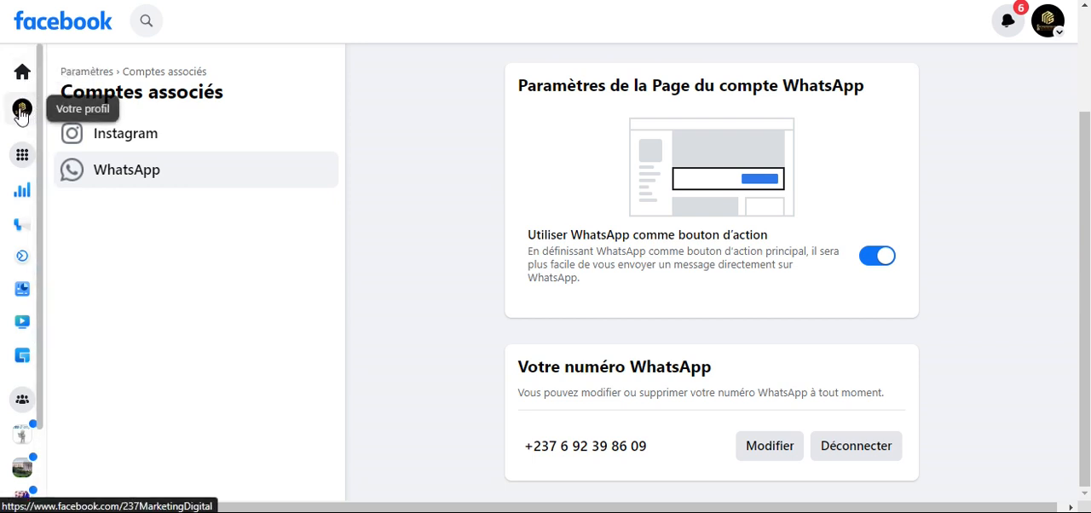
- Browse the Facebook menu of tools and open the EDC Group Consulting Page in a separate browser tab
left_click(23, 157)
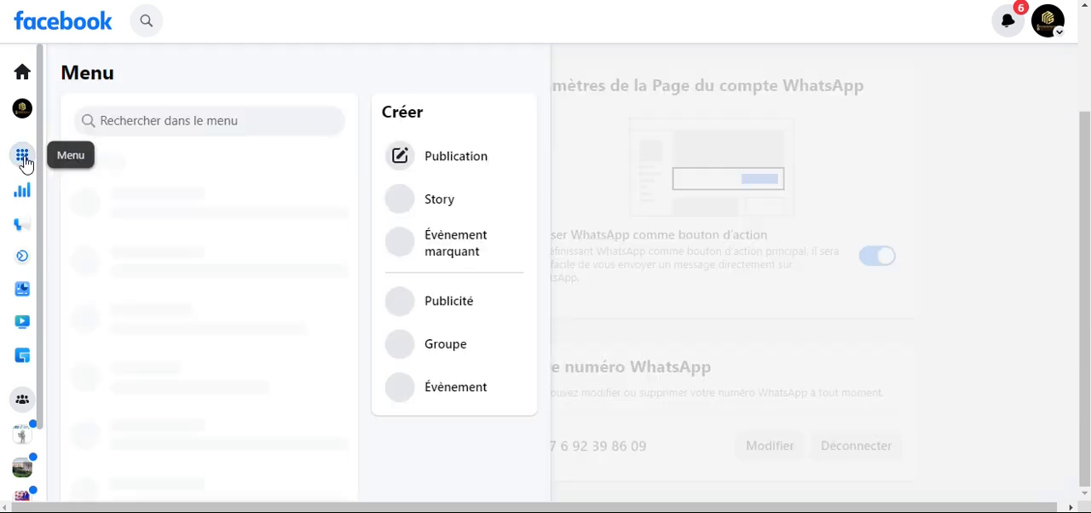
scroll(192, 214, "down", 4)
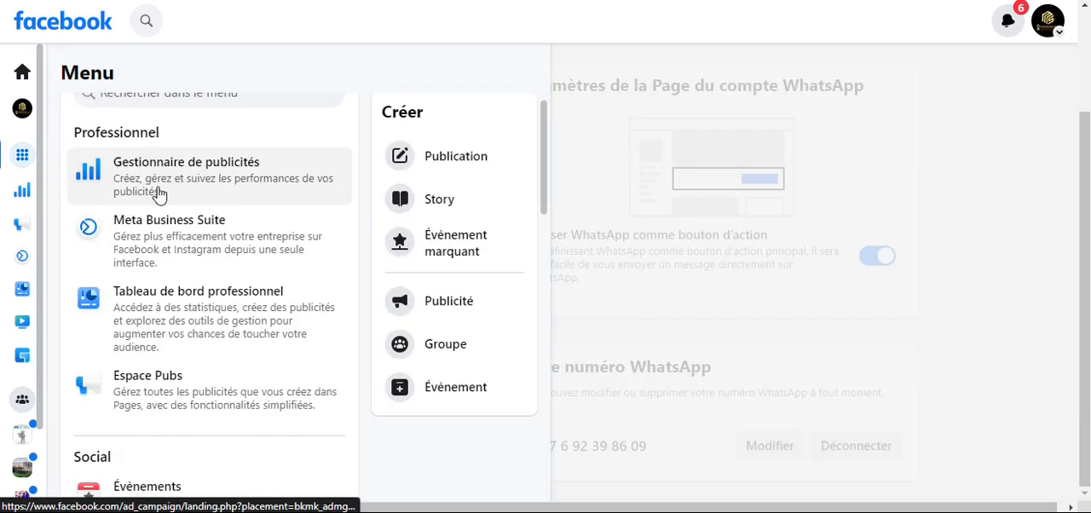
scroll(187, 229, "down", 3)
right_click(162, 288)
left_click(182, 305)
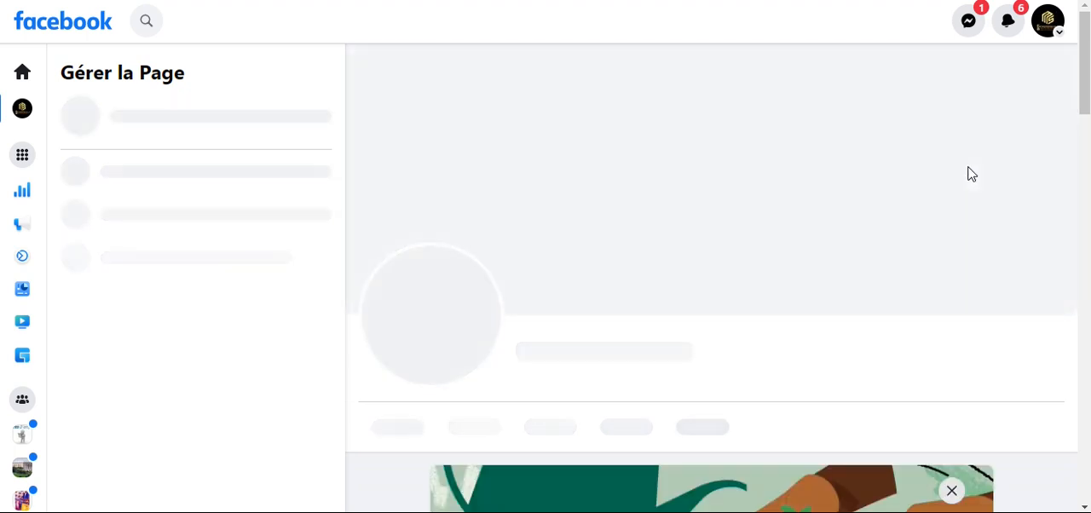
- Preview the EDC Group Consulting Page as other people see it and review its intro, photos and posts
scroll(852, 255, "down", 2)
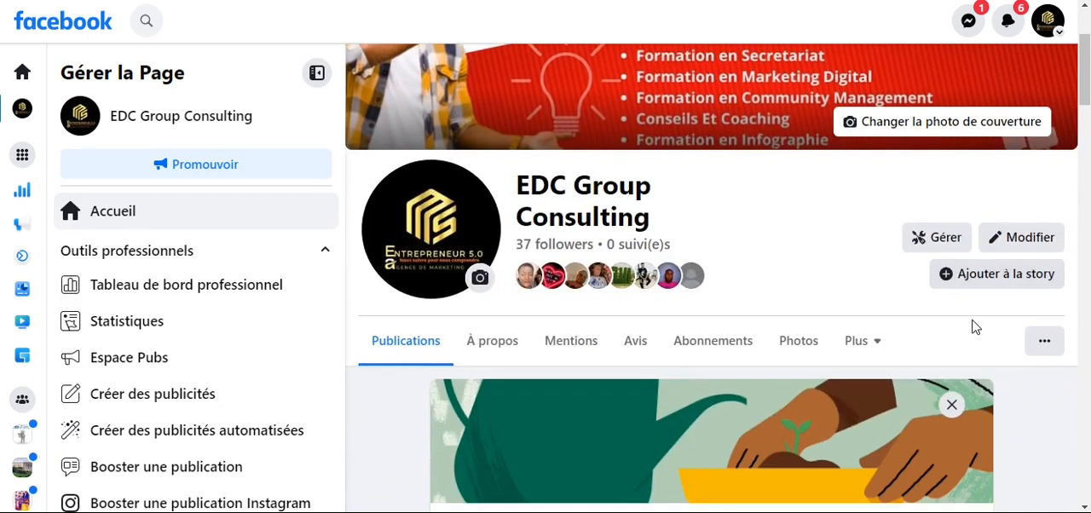
scroll(1047, 341, "down", 2)
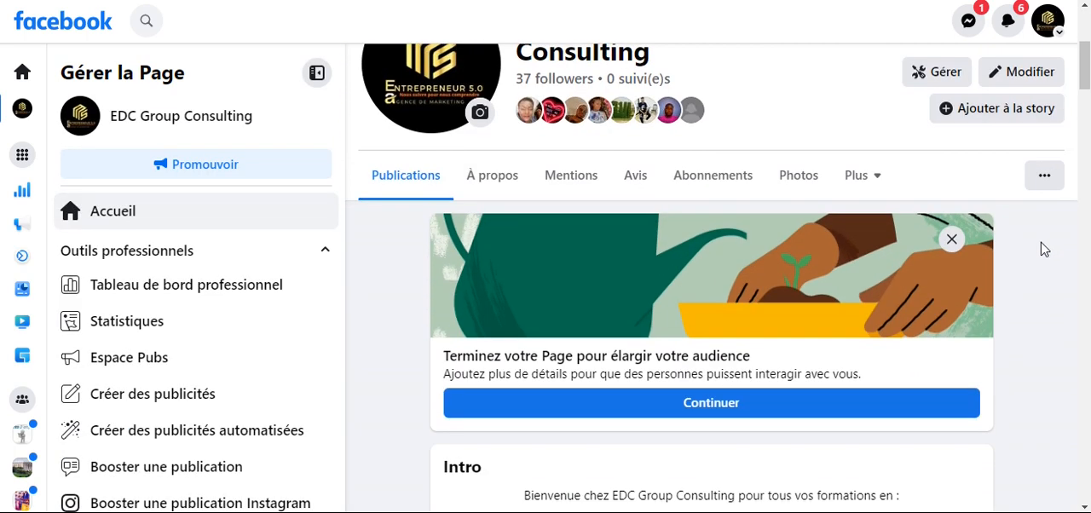
left_click(1046, 179)
left_click(882, 259)
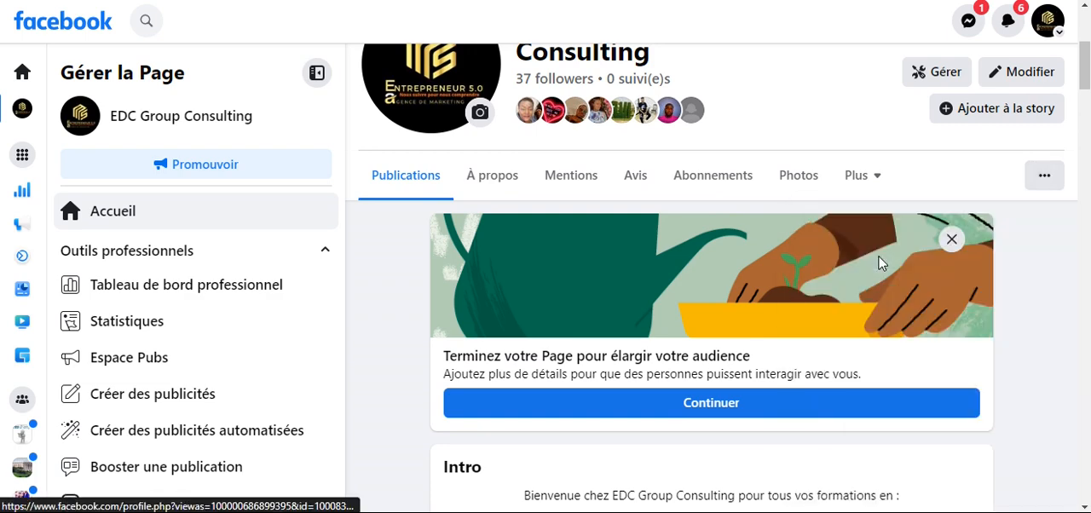
scroll(544, 297, "down", 5)
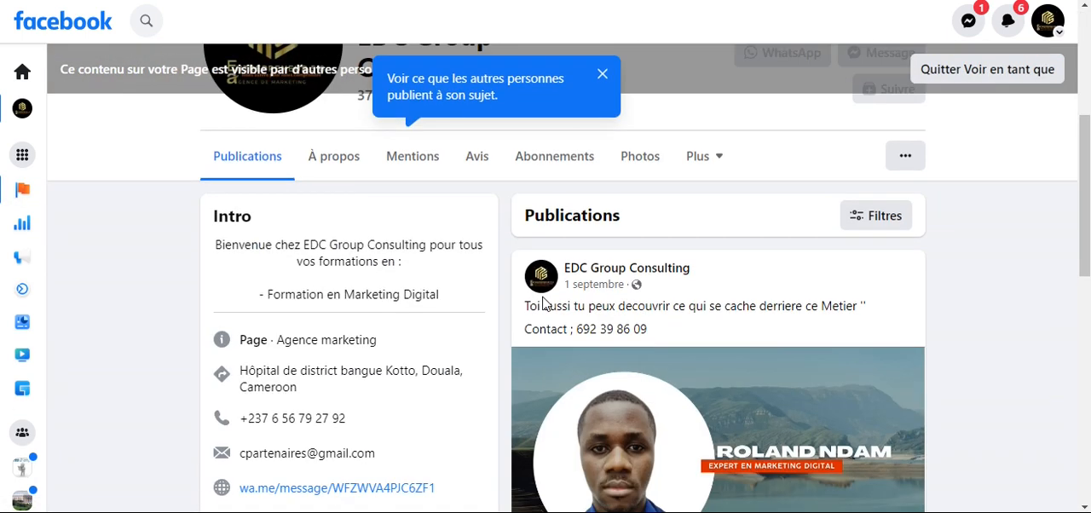
scroll(544, 298, "down", 1)
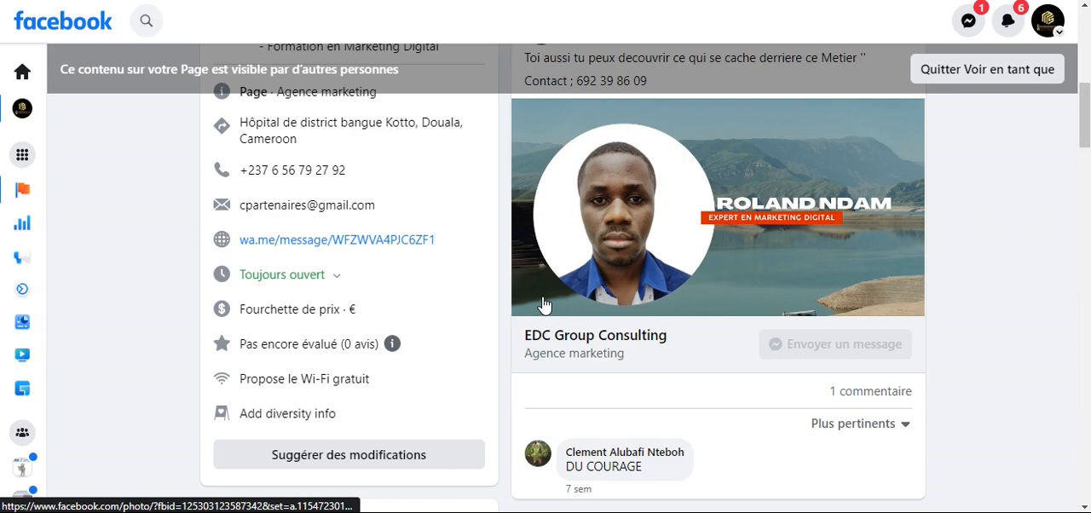
scroll(470, 315, "down", 2)
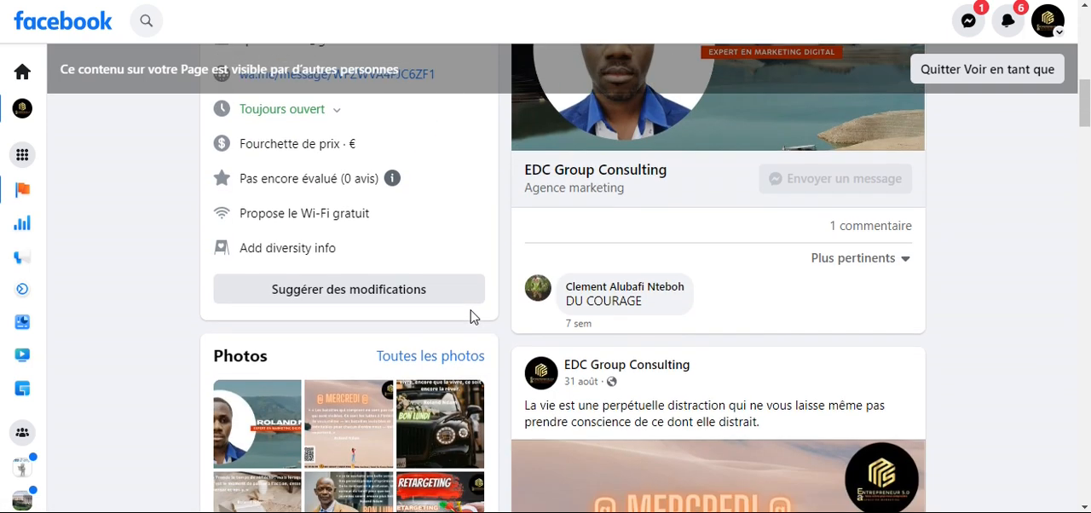
scroll(471, 316, "up", 5)
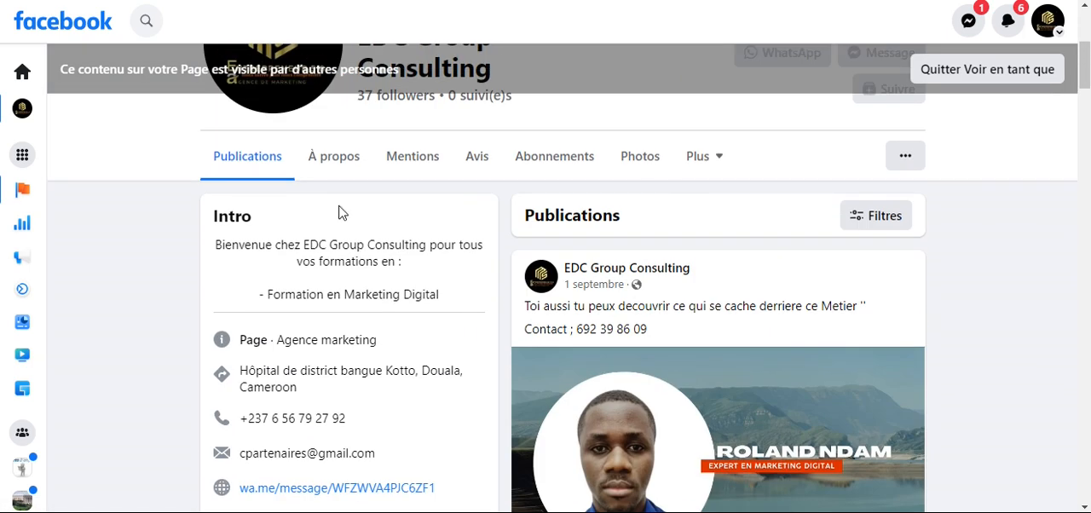
- Examine the contact details, website link and general information in the About section of the visitor preview
left_click(334, 162)
scroll(522, 270, "down", 7)
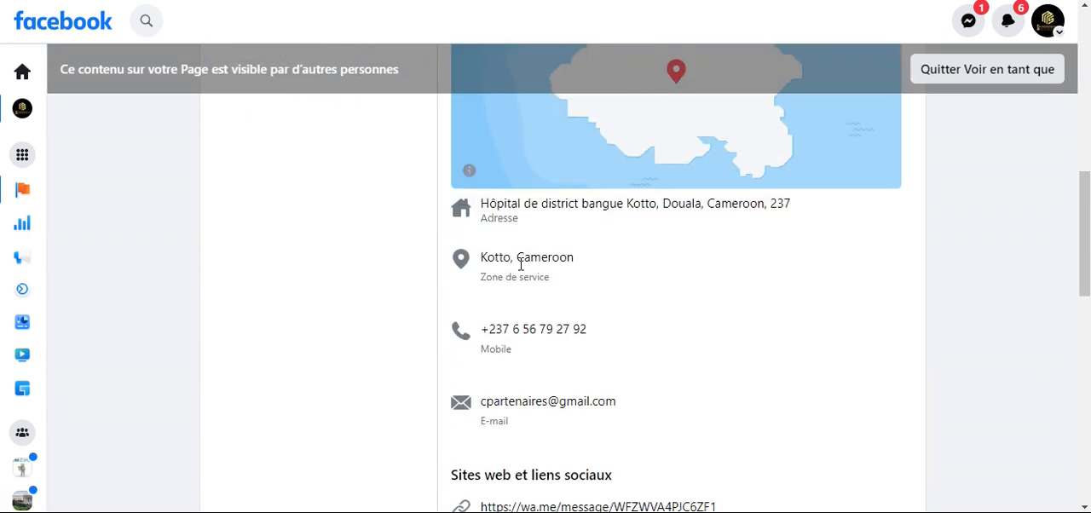
scroll(522, 270, "up", 1)
scroll(522, 271, "up", 1)
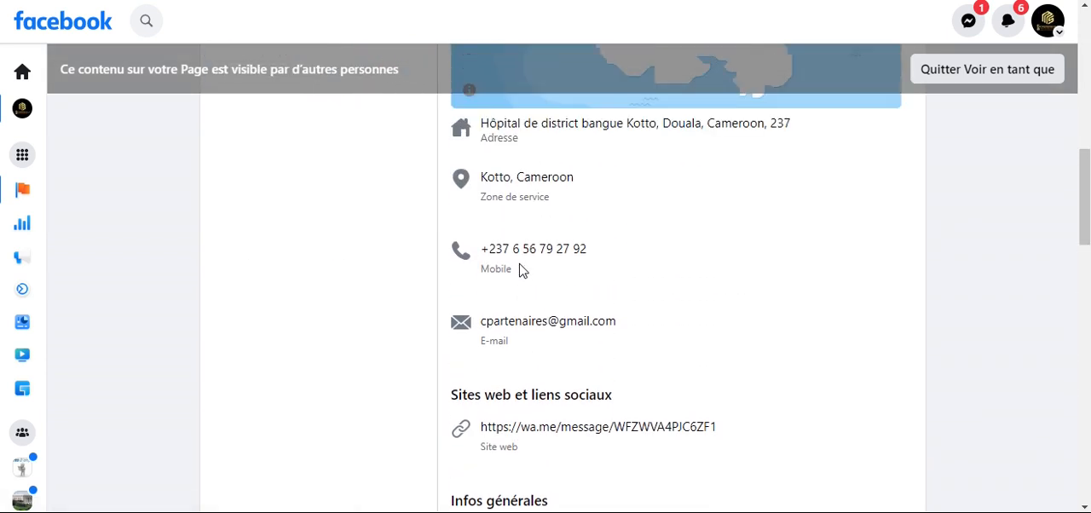
scroll(522, 270, "down", 3)
scroll(523, 270, "down", 2)
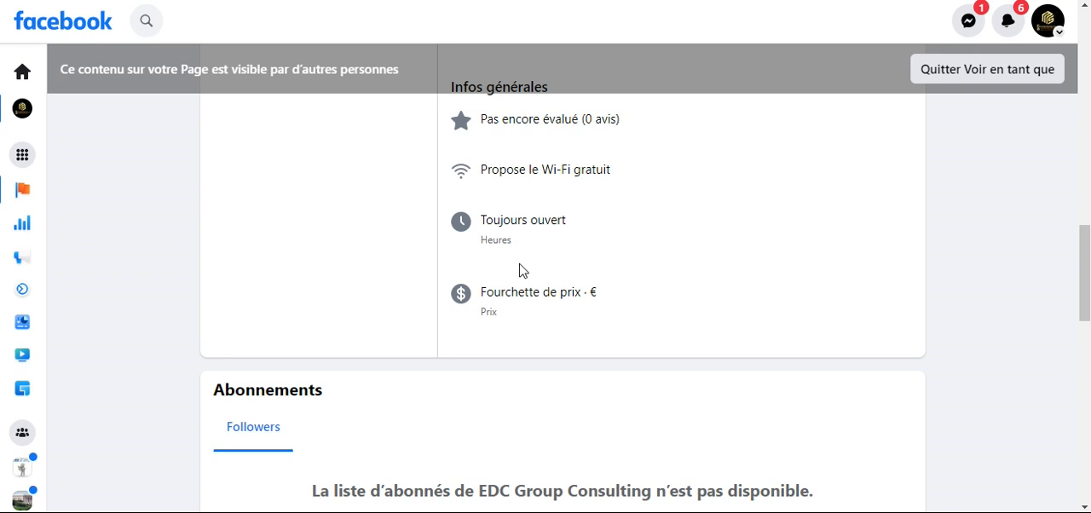
scroll(523, 270, "up", 2)
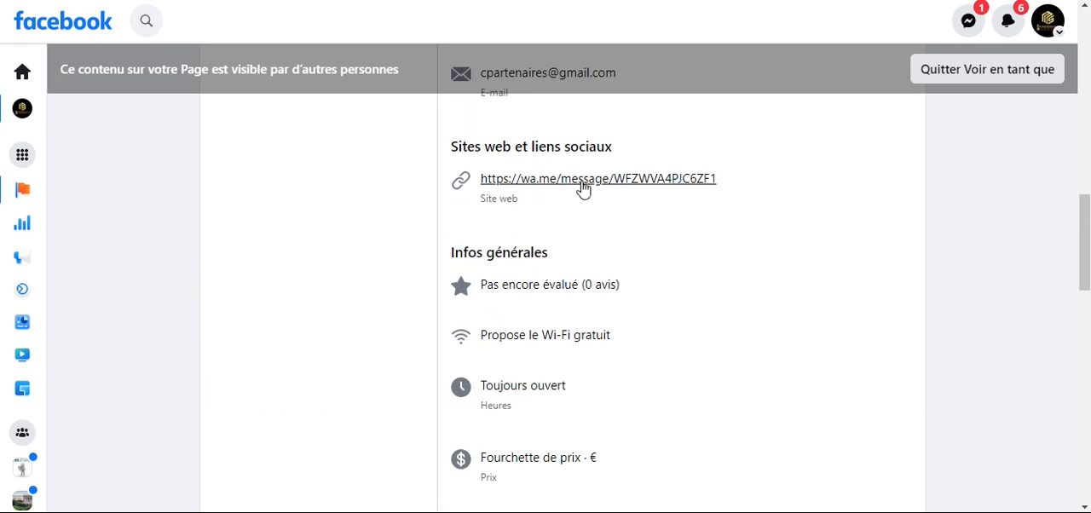
scroll(575, 229, "up", 3)
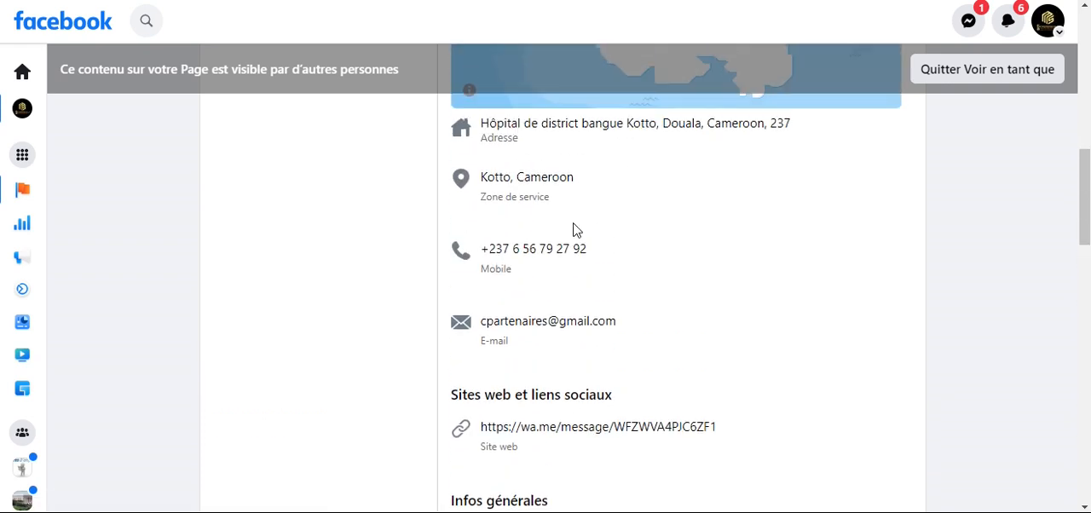
scroll(575, 230, "up", 2)
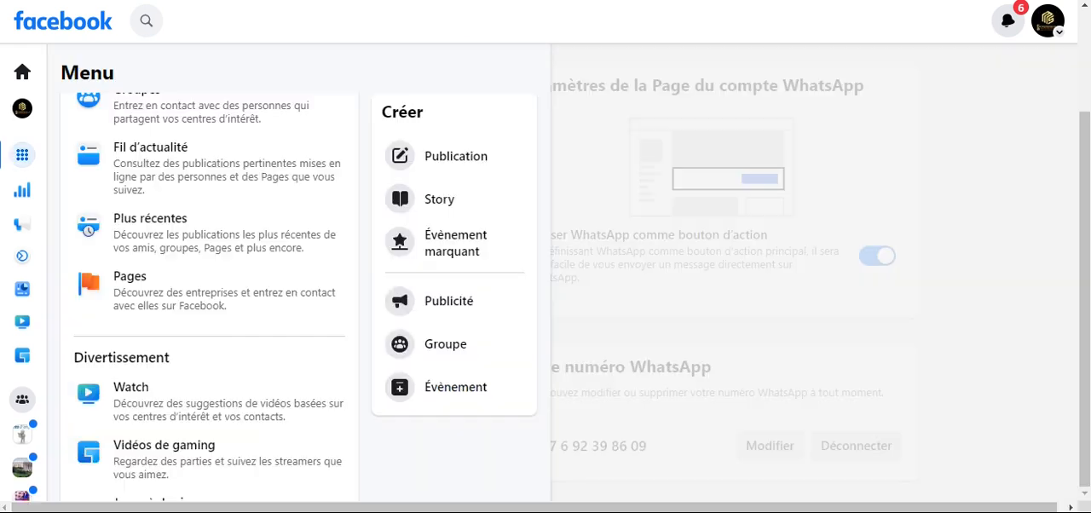
- Return to the WhatsApp settings by closing the menu, and open the Instagram section of the linked accounts
left_click(604, 145)
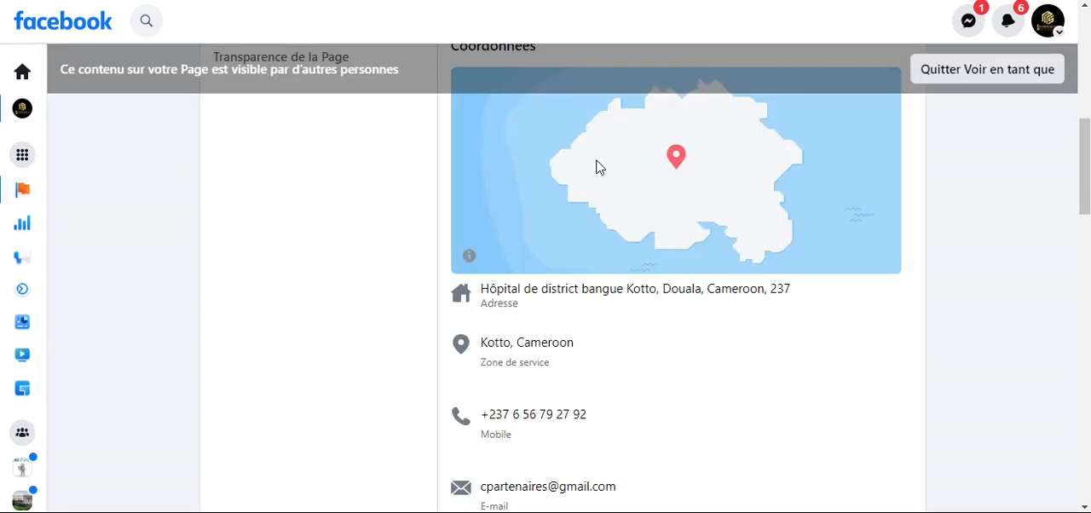
scroll(633, 324, "down", 2)
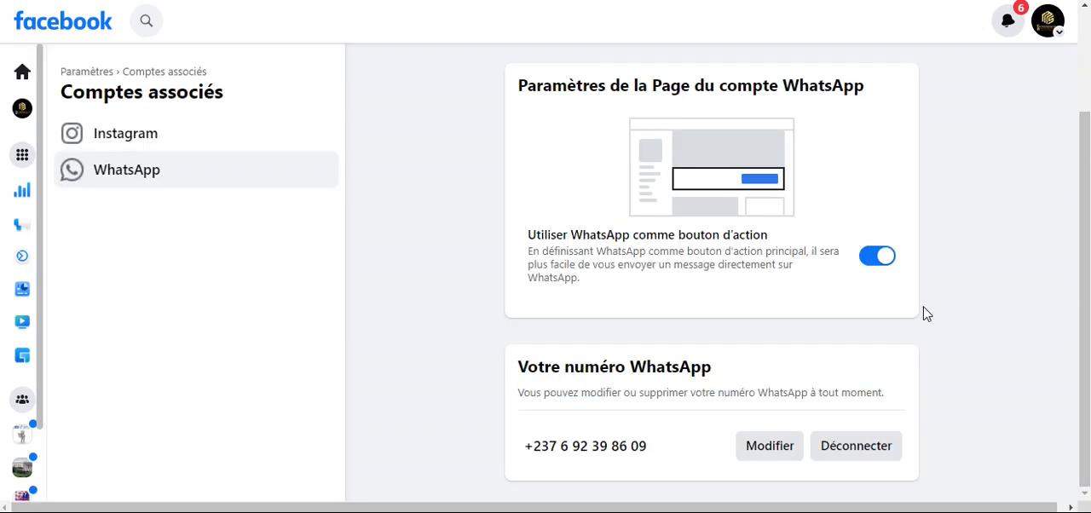
scroll(893, 309, "down", 2)
left_click(152, 148)
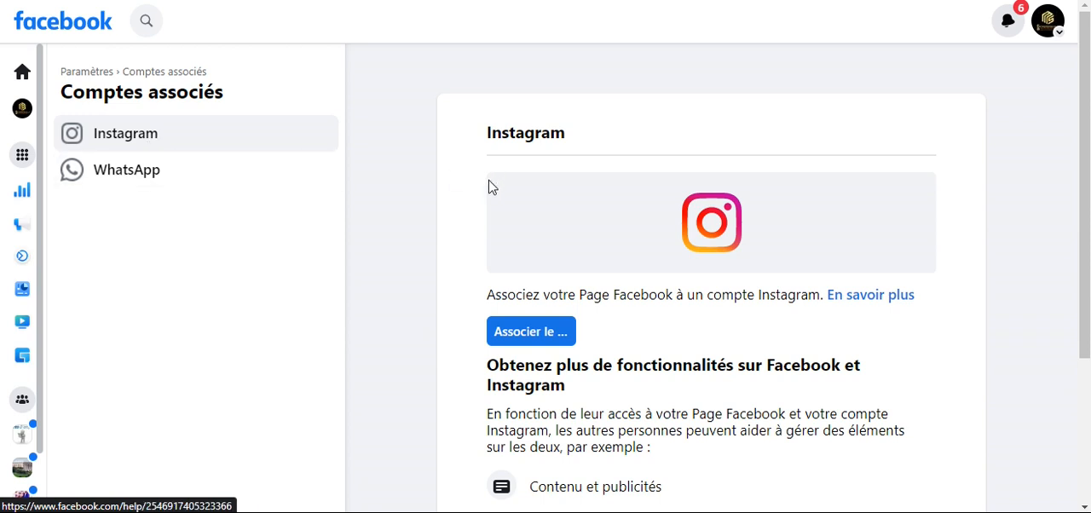
scroll(520, 205, "down", 3)
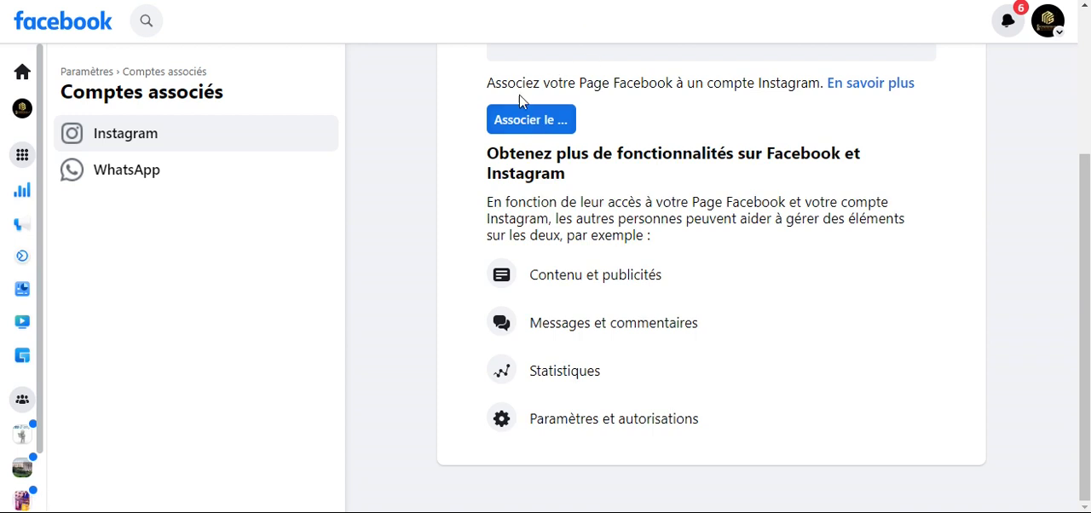
- Examine the process of linking the Page to Instagram up to the login form, and return to the Instagram linking settings
left_click(513, 124)
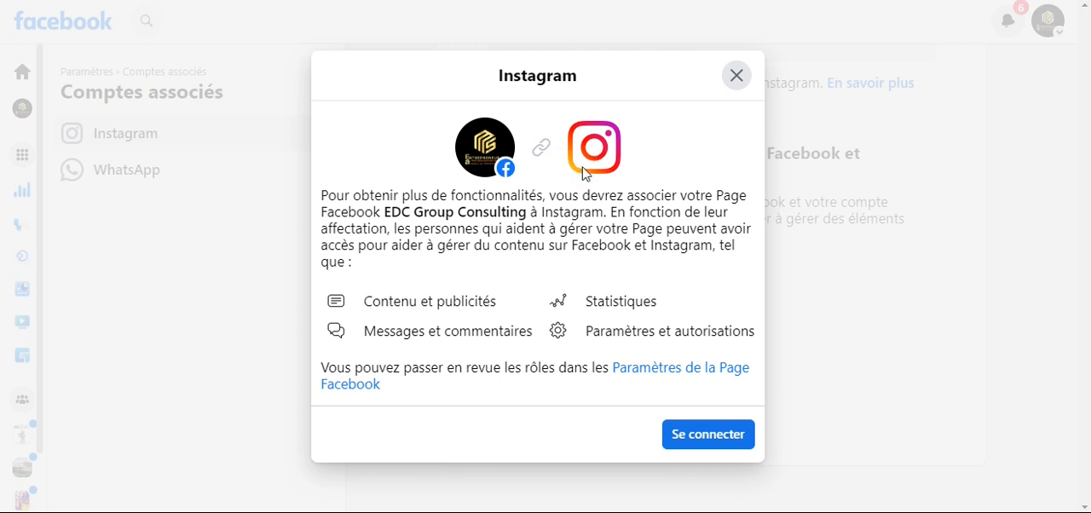
left_click(709, 434)
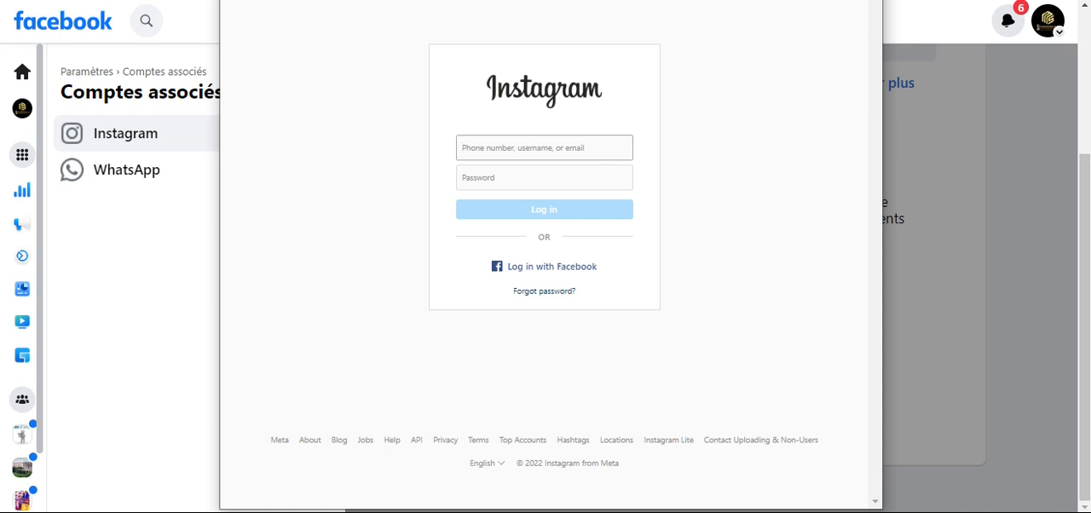
left_click(148, 247)
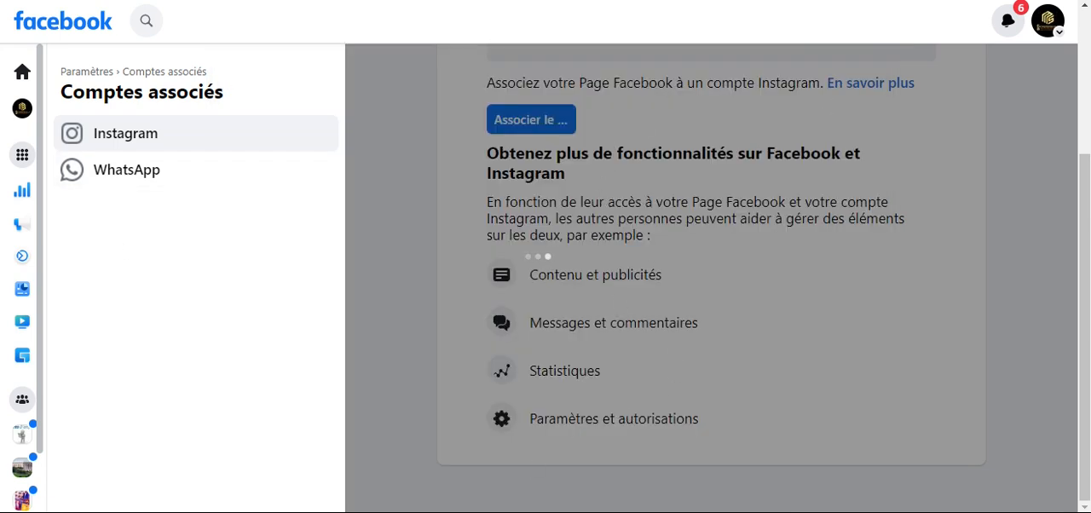
mouse_move(204, 512)
left_click(446, 406)
left_click(188, 175)
left_click(146, 138)
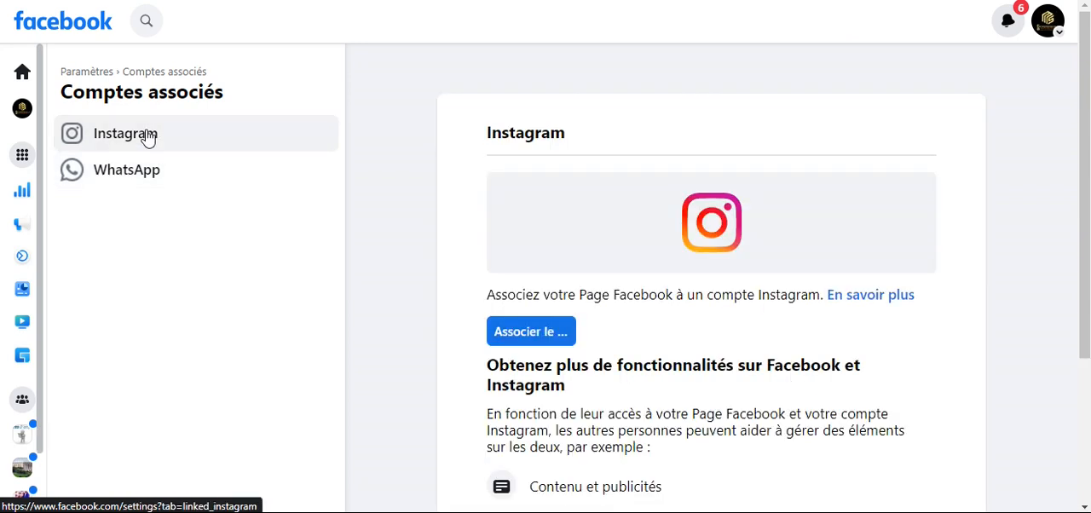
scroll(578, 268, "down", 2)
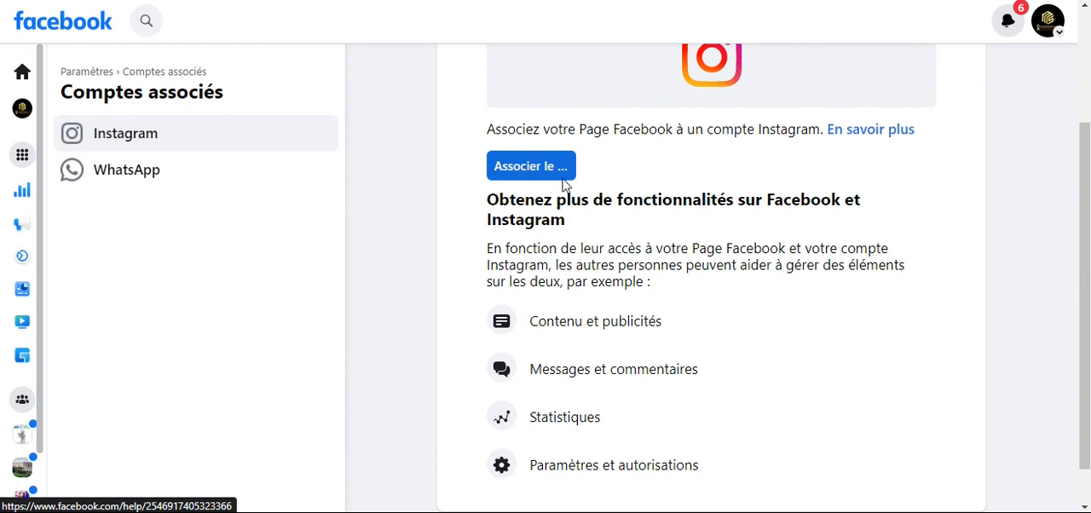
scroll(665, 264, "up", 2)
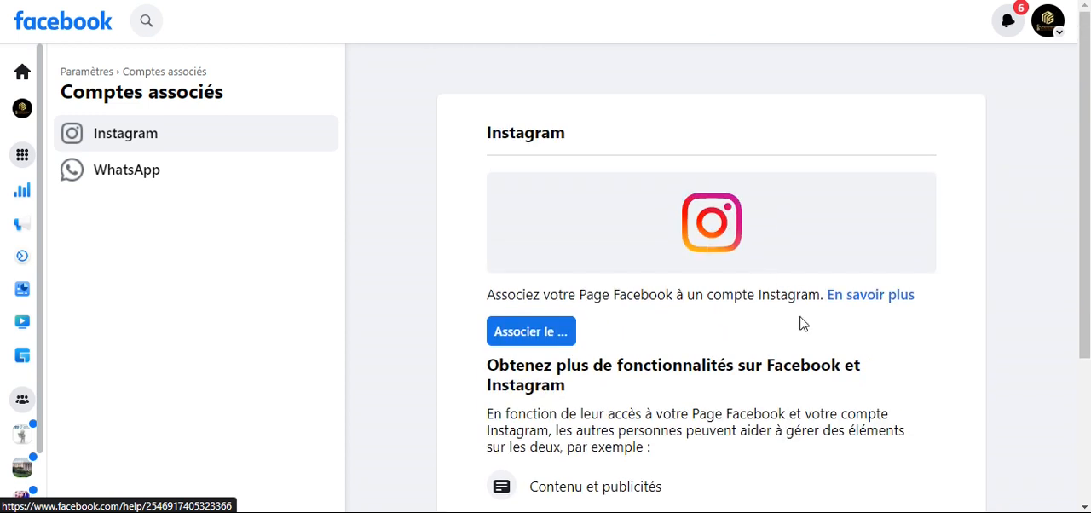
- Return to the visitor preview of the EDC Group Consulting Page and exit it
scroll(806, 332, "down", 3)
scroll(806, 252, "up", 3)
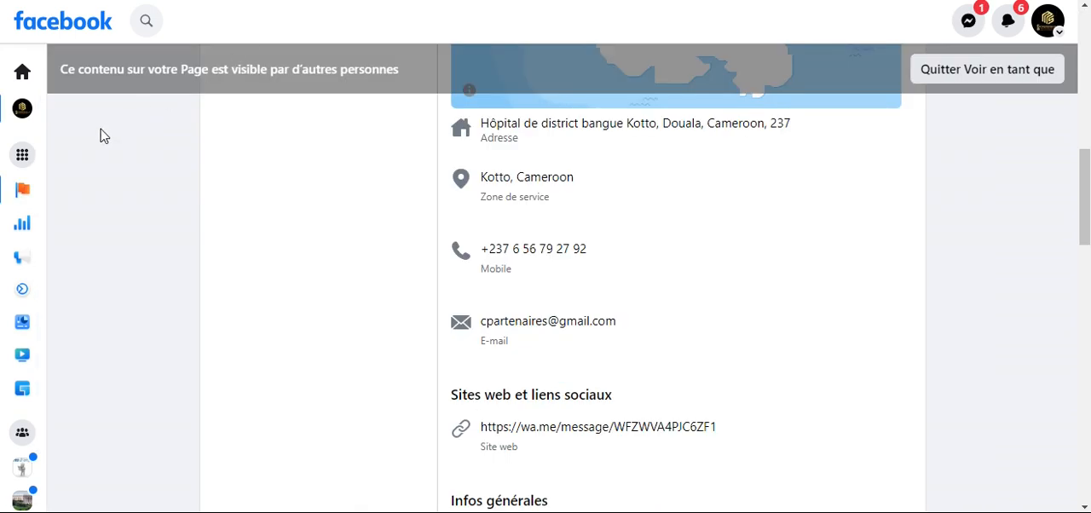
scroll(298, 165, "up", 10)
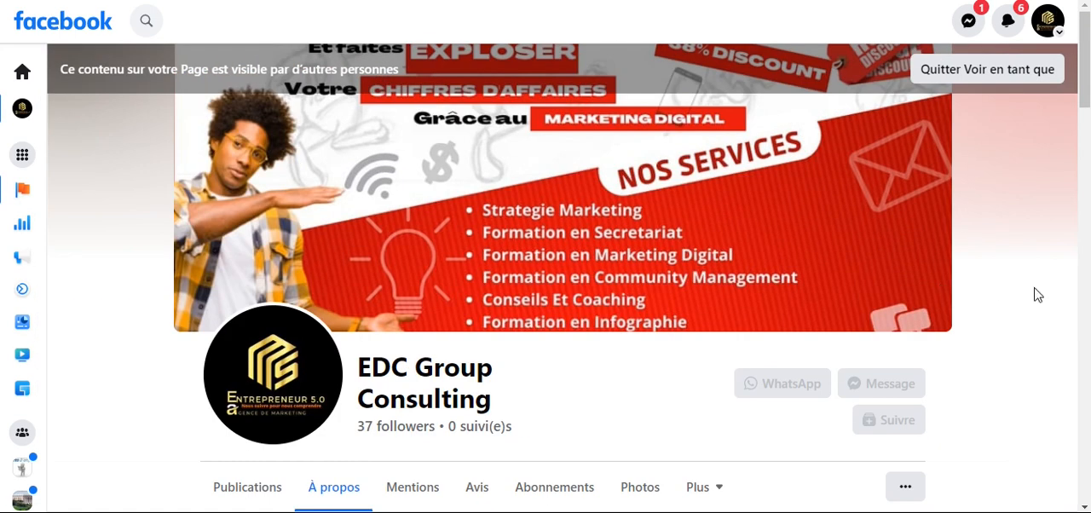
scroll(986, 295, "down", 5)
scroll(1034, 282, "up", 5)
left_click(999, 84)
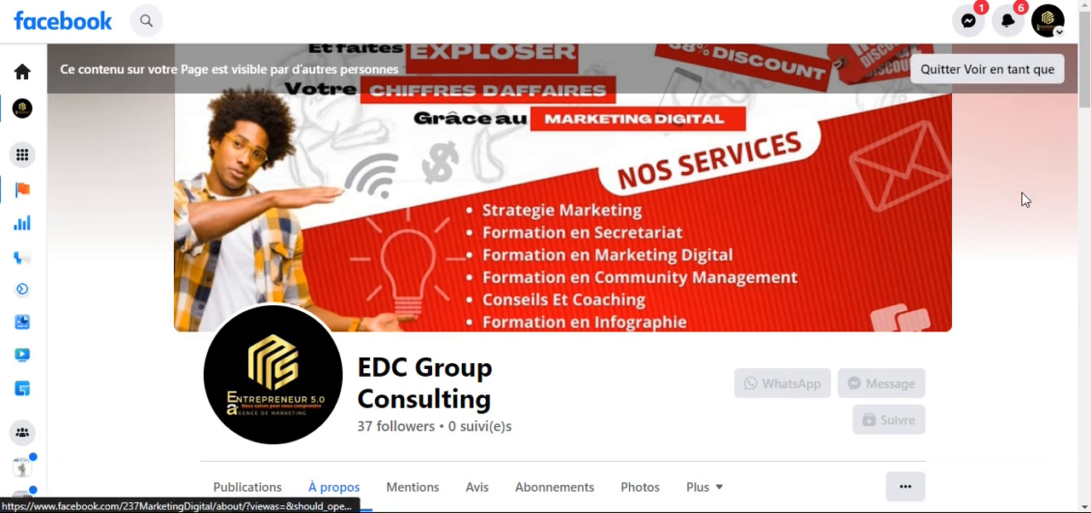
- Open the Page and tagging settings of EDC Group Consulting, go to the linked accounts and review the Instagram section
scroll(1039, 314, "down", 3)
left_click(1041, 266)
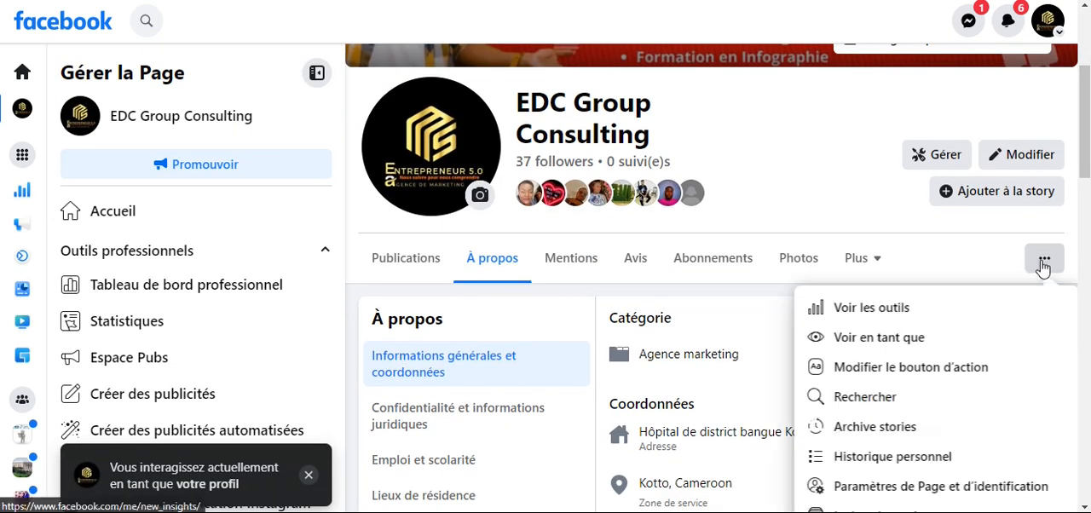
scroll(863, 435, "down", 1)
scroll(867, 443, "down", 2)
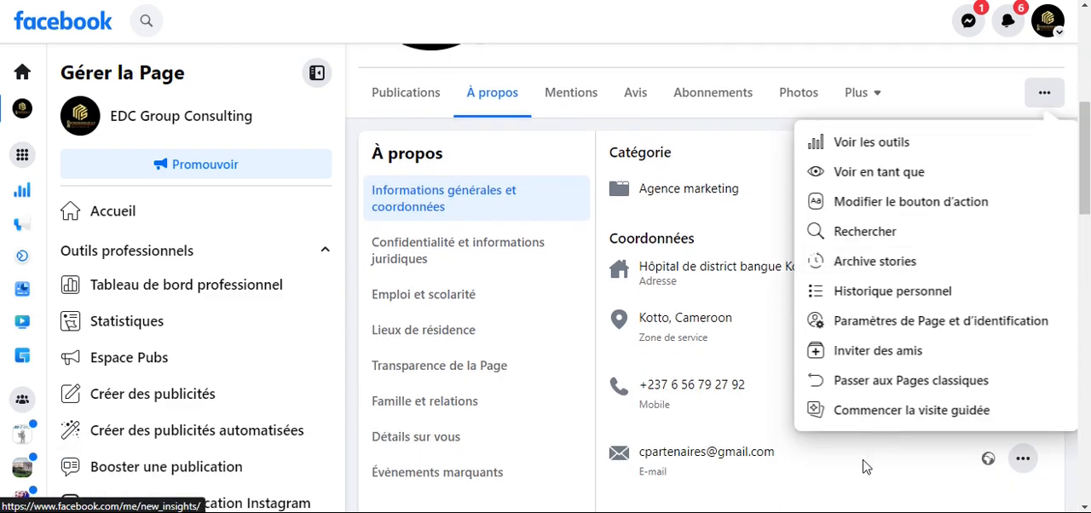
left_click(867, 325)
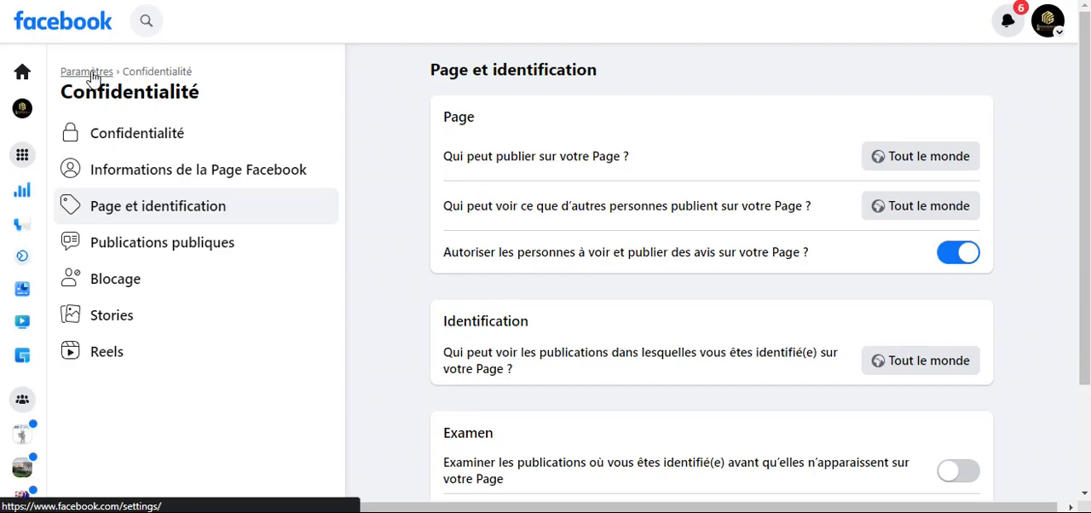
left_click(92, 73)
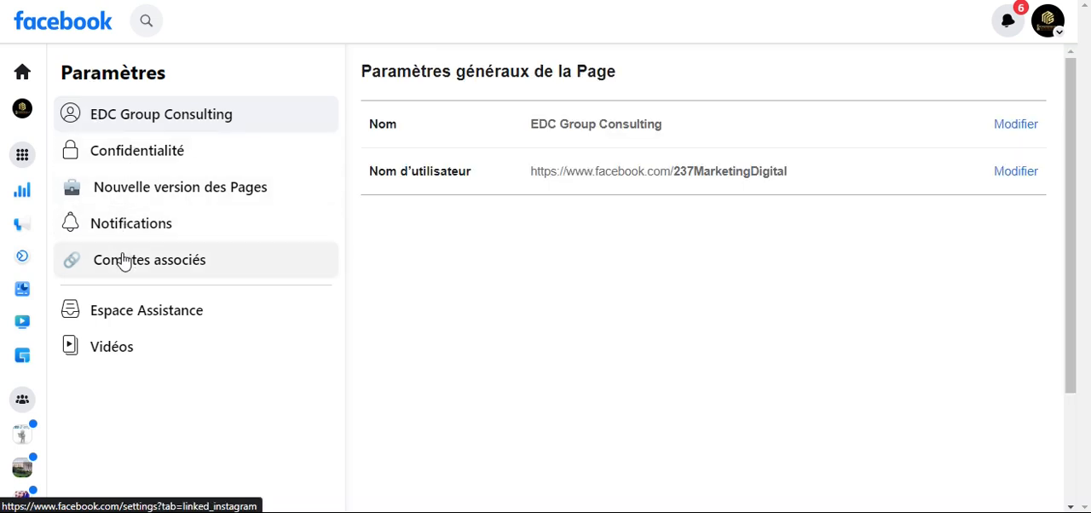
left_click(128, 261)
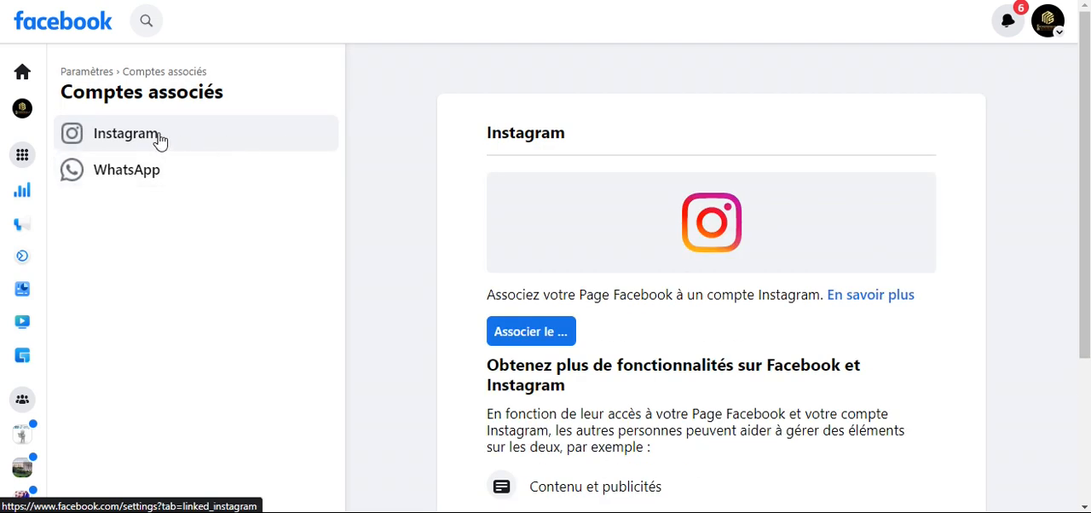
scroll(762, 341, "down", 2)
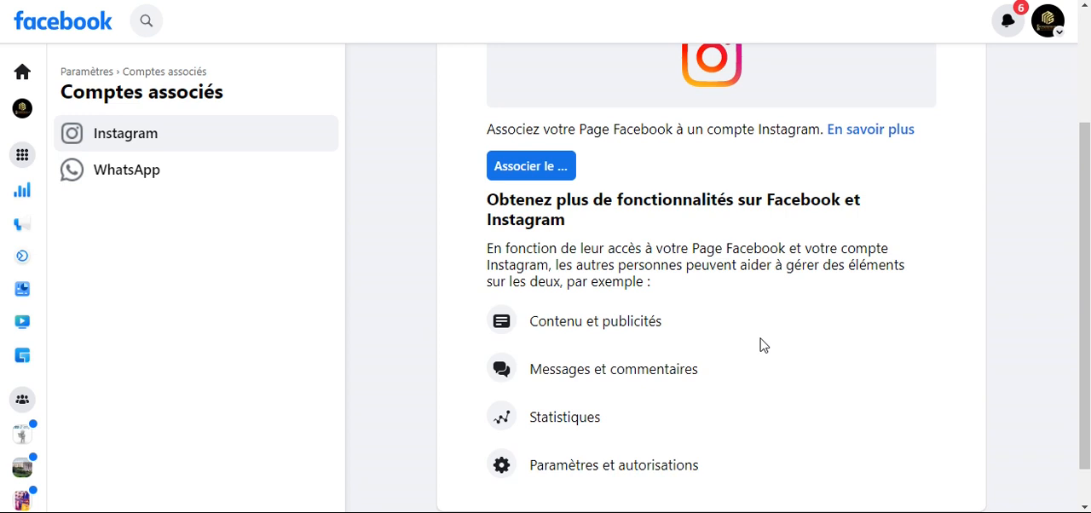
scroll(762, 345, "up", 2)
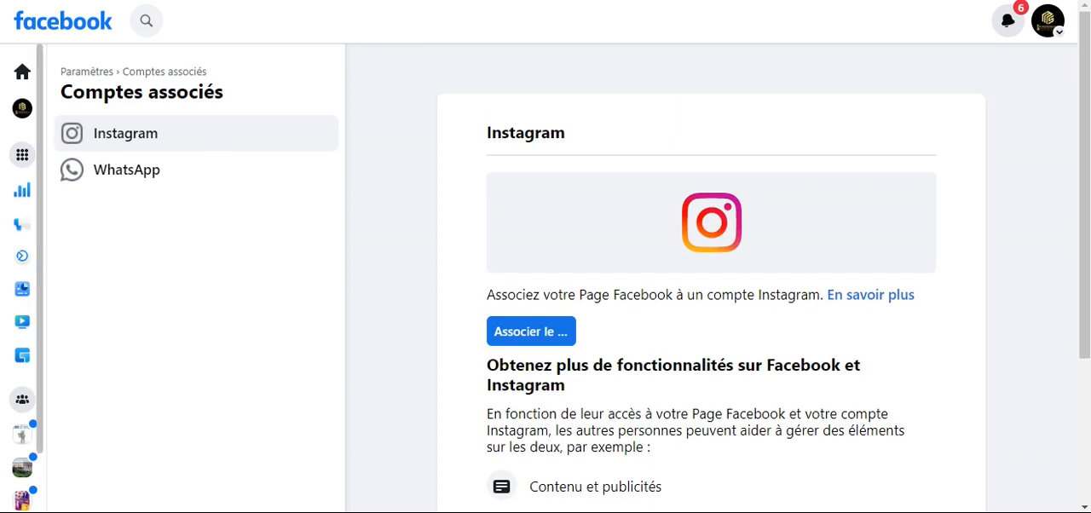
- Check the WhatsApp number entry for Clara Beauty Shop, and return to the linked accounts of EDC Group Consulting
key("ctrl+Tab")
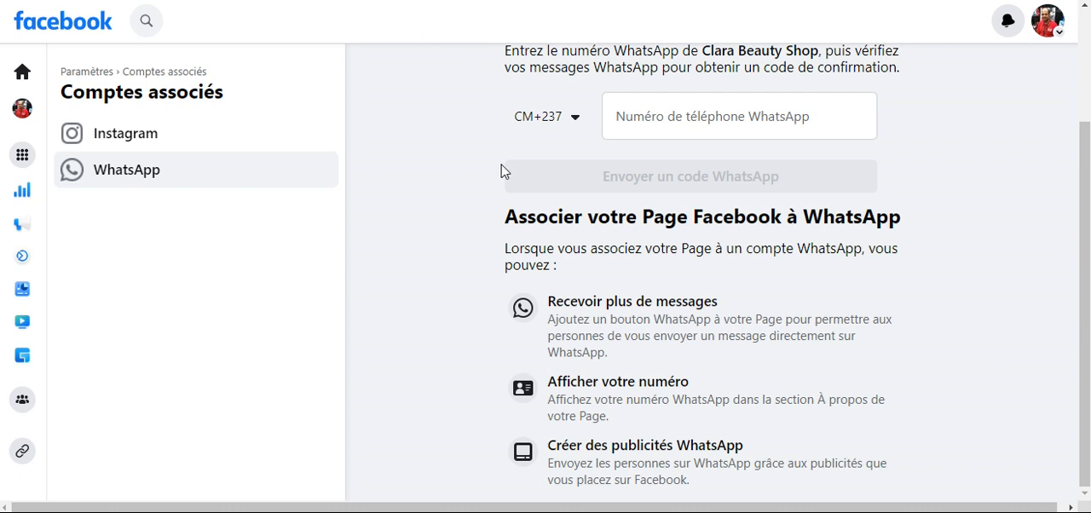
scroll(560, 165, "up", 2)
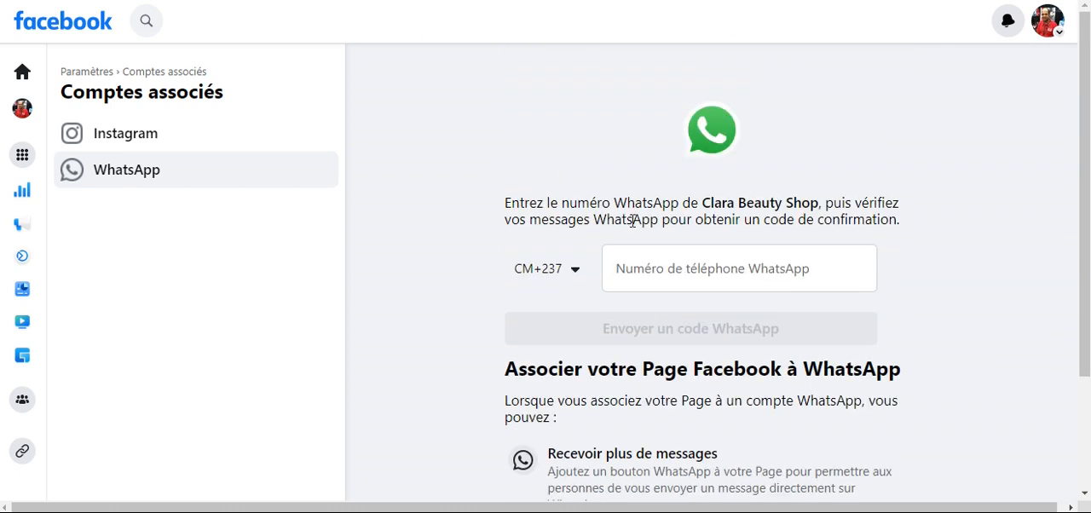
left_click(665, 266)
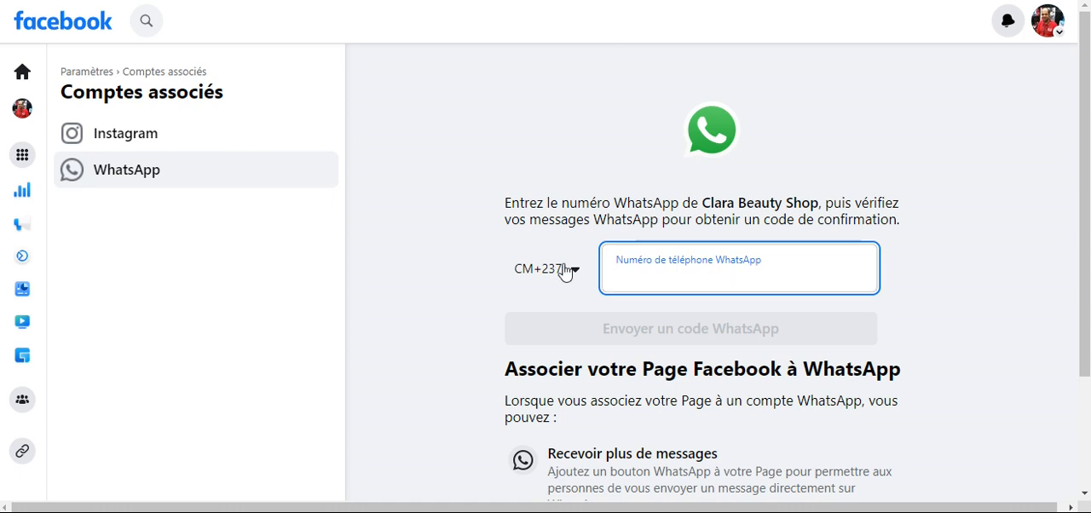
left_click(191, 136)
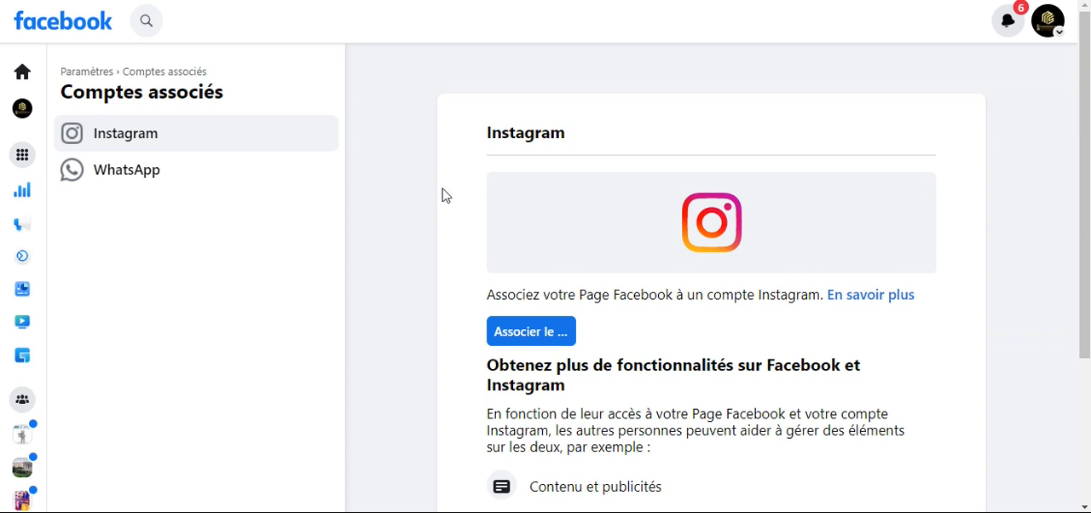
- Expand the full list of managed Pages and profiles and open the Clara Beauty Shop Page
left_click(25, 156)
left_click(195, 154)
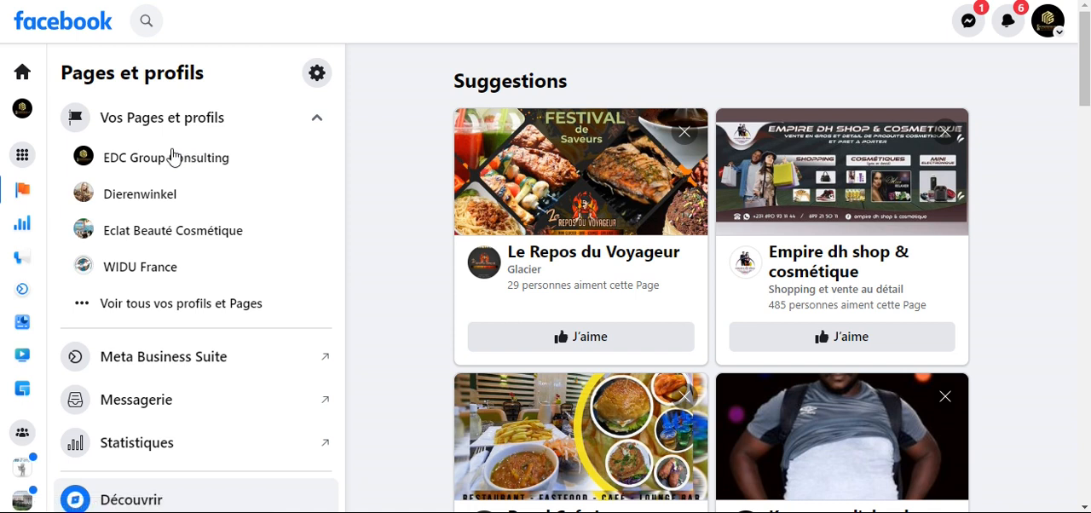
left_click(145, 312)
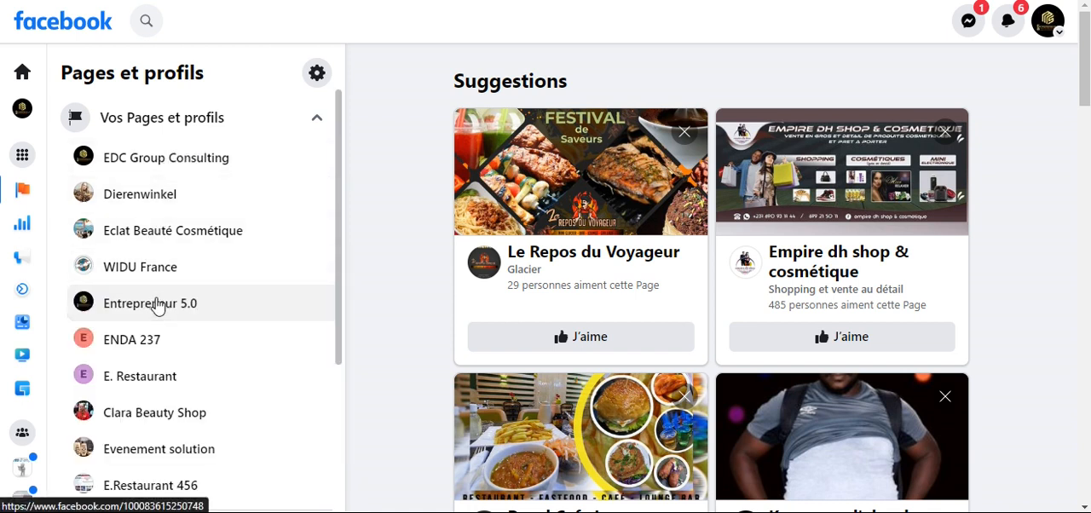
scroll(156, 304, "down", 3)
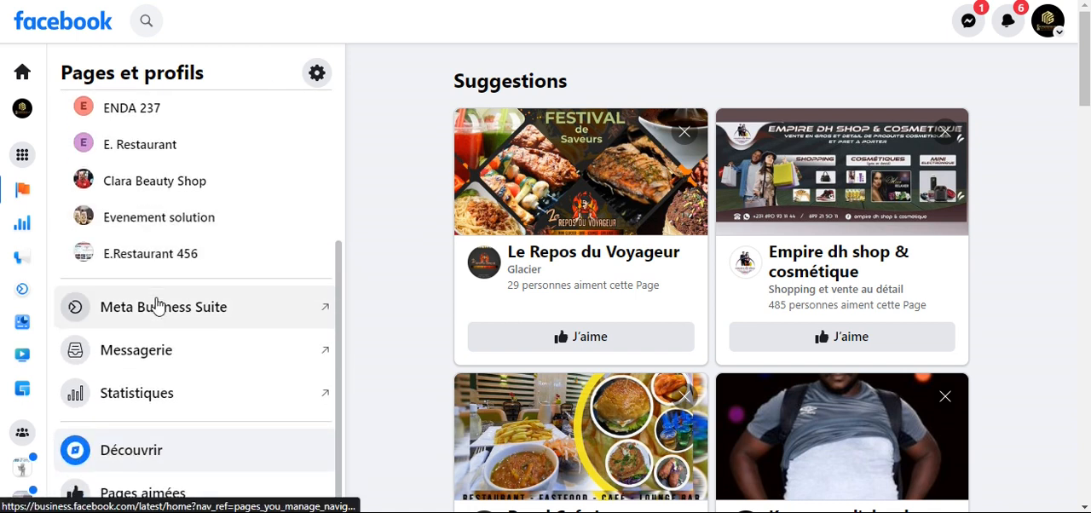
left_click(179, 183)
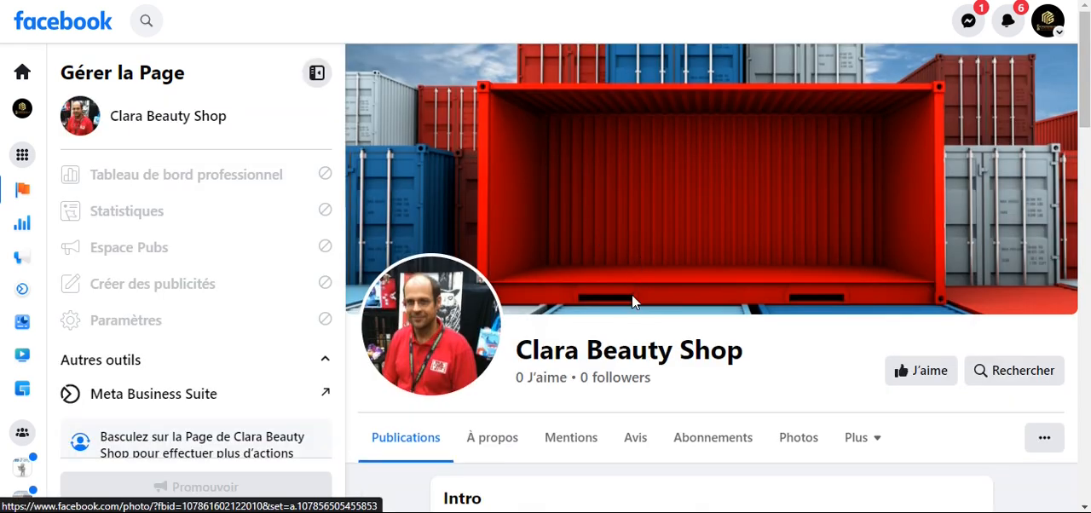
- Examine the intro, photos and Page management options of Clara Beauty Shop while acting as EDC Group Consulting
scroll(633, 301, "down", 2)
scroll(633, 302, "down", 3)
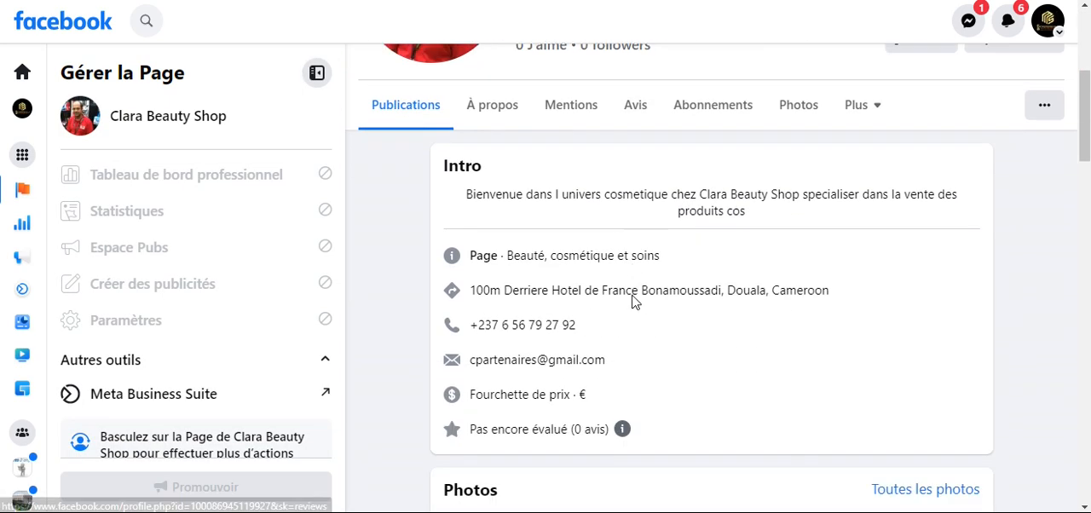
scroll(633, 302, "up", 3)
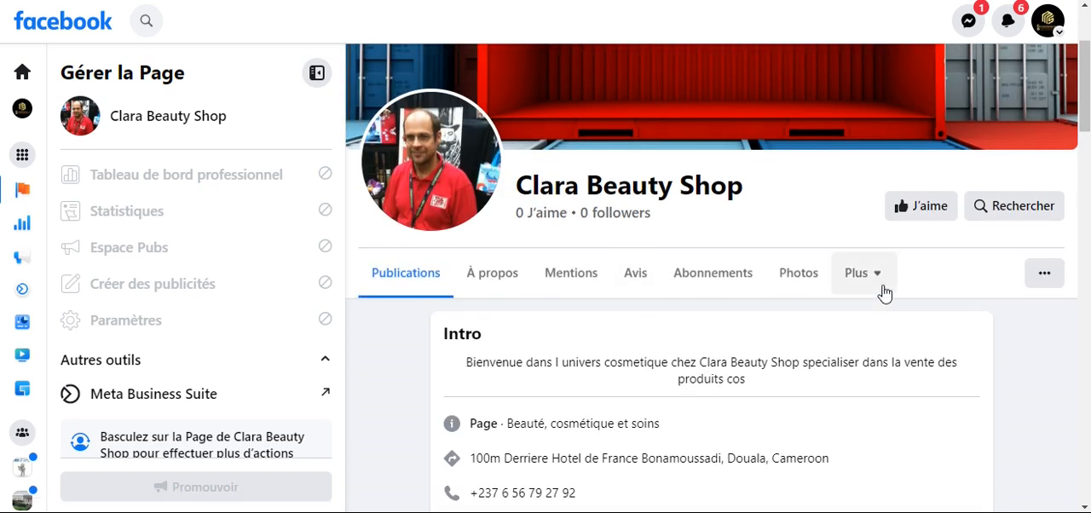
scroll(759, 304, "down", 4)
scroll(735, 295, "up", 3)
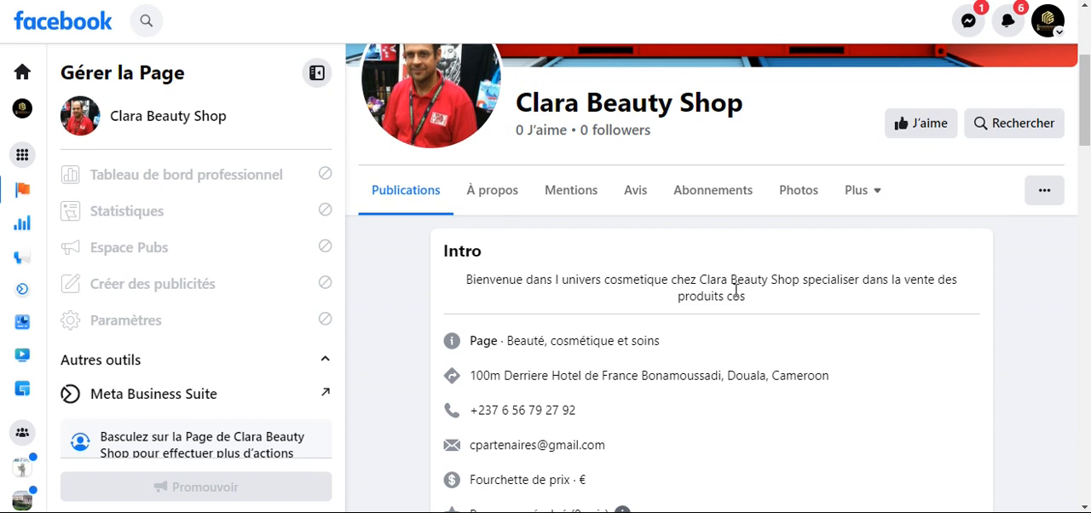
scroll(735, 290, "down", 2)
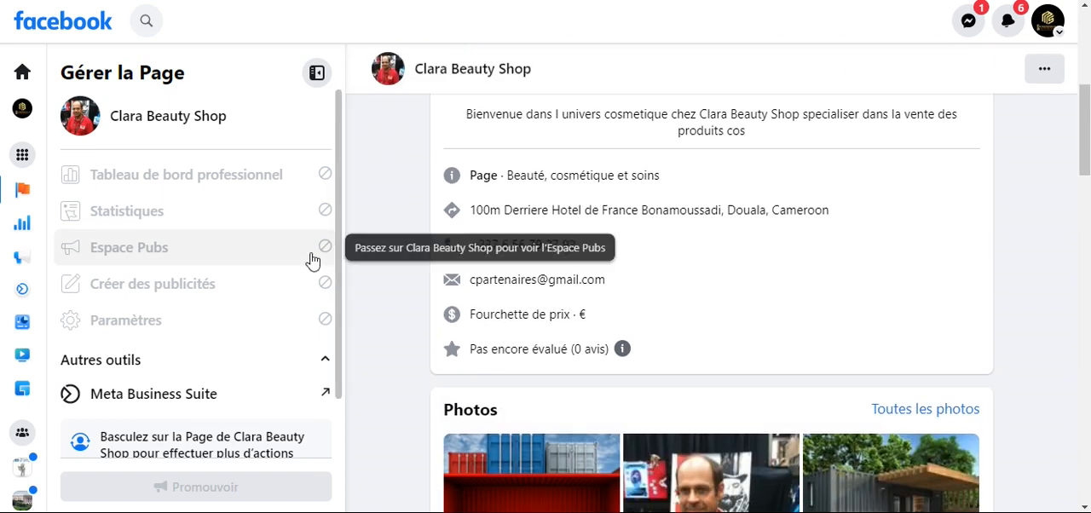
scroll(312, 258, "down", 1)
scroll(661, 256, "up", 5)
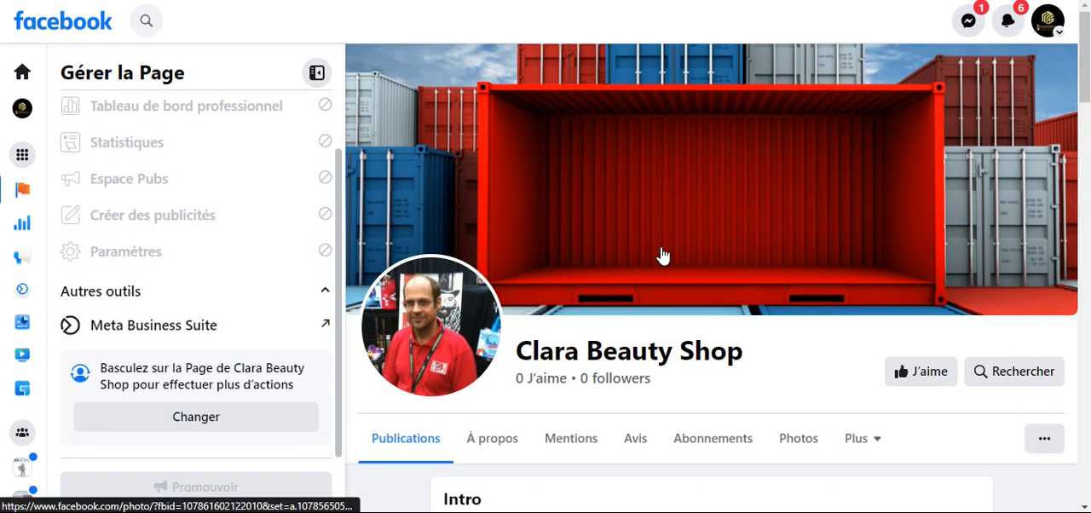
scroll(644, 262, "down", 3)
scroll(641, 263, "up", 3)
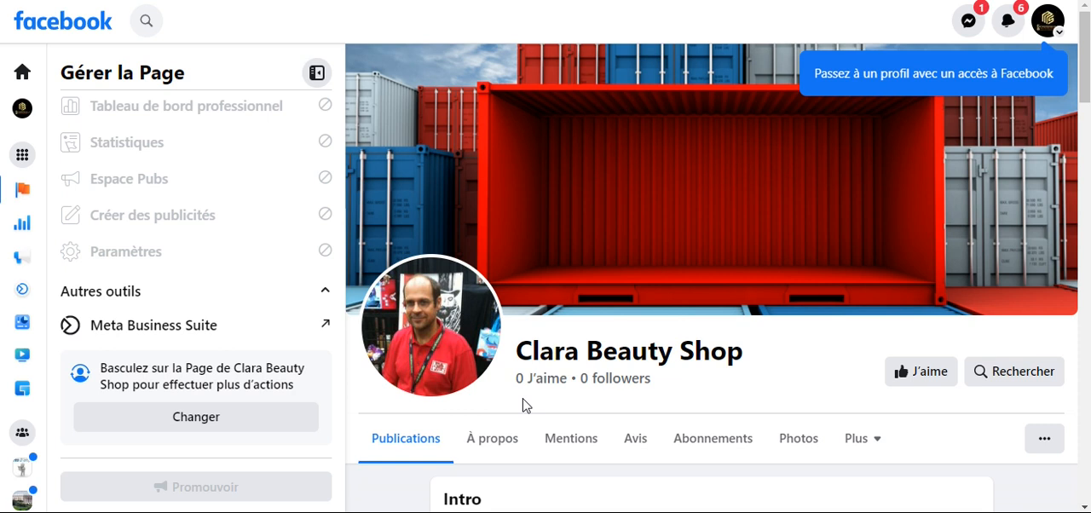
- Switch from the EDC Group Consulting profile back to the personal profile
left_click(1050, 24)
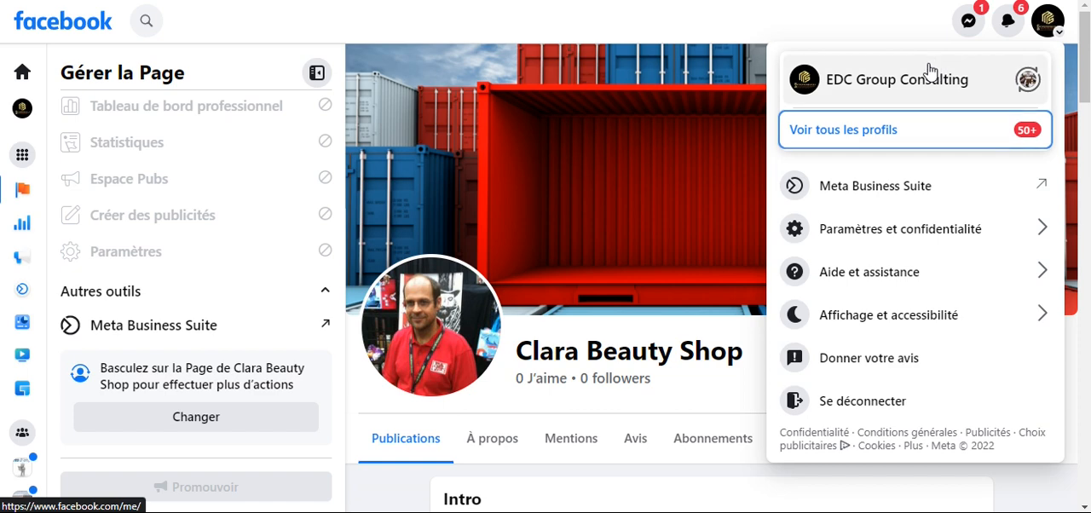
left_click(1029, 80)
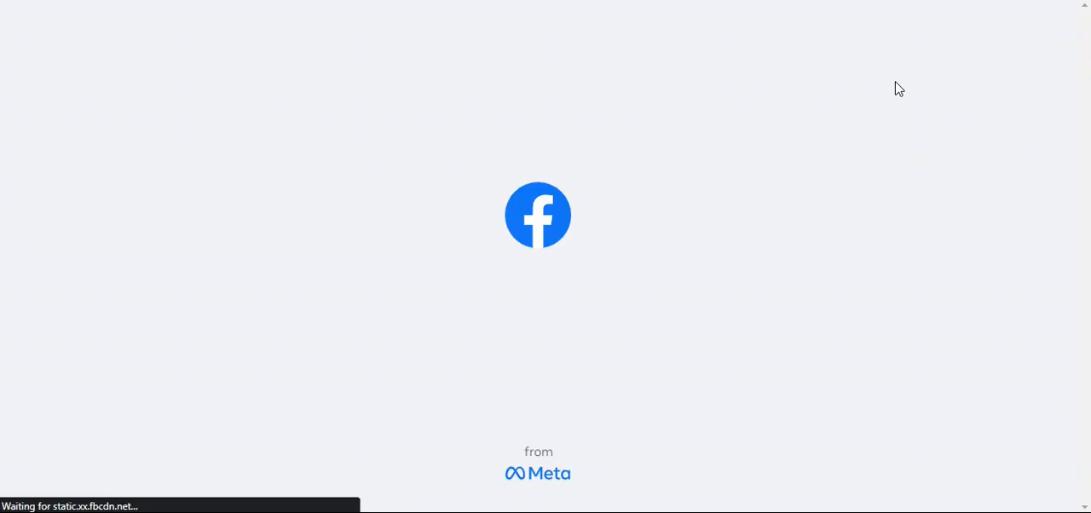
scroll(381, 170, "down", 3)
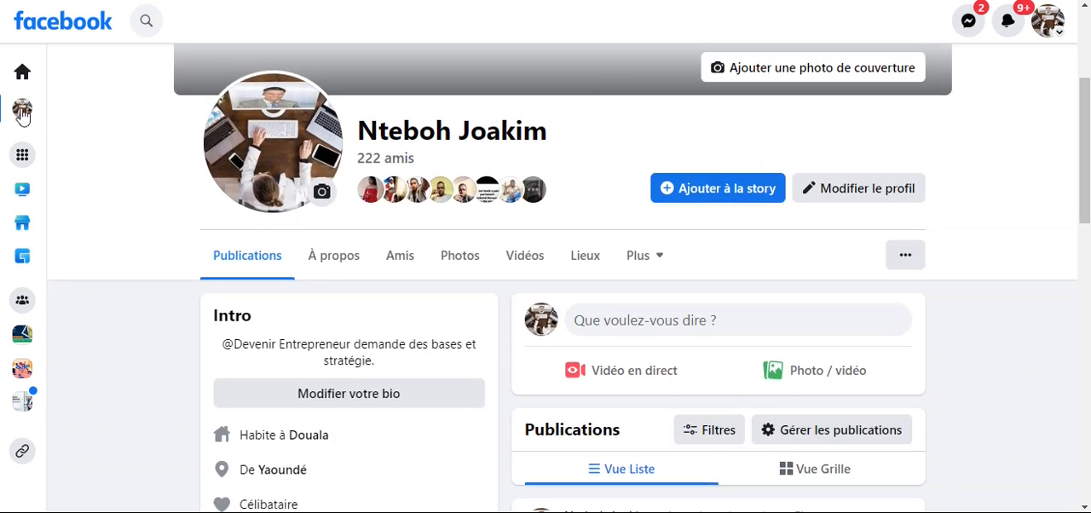
- Open the Clara Beauty Shop Page from the personal profile's list of Pages and dismiss the profile-switch notification
left_click(21, 160)
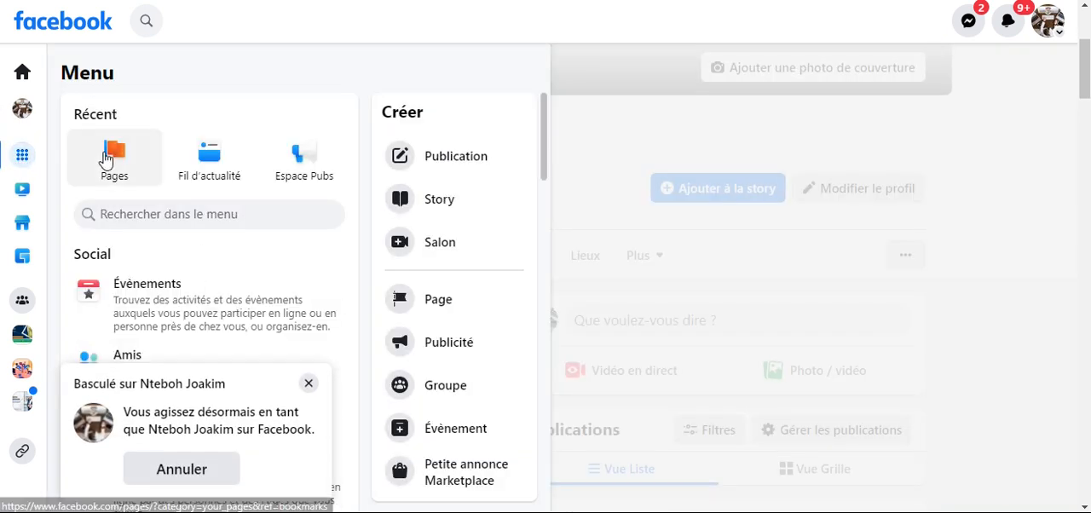
left_click(106, 153)
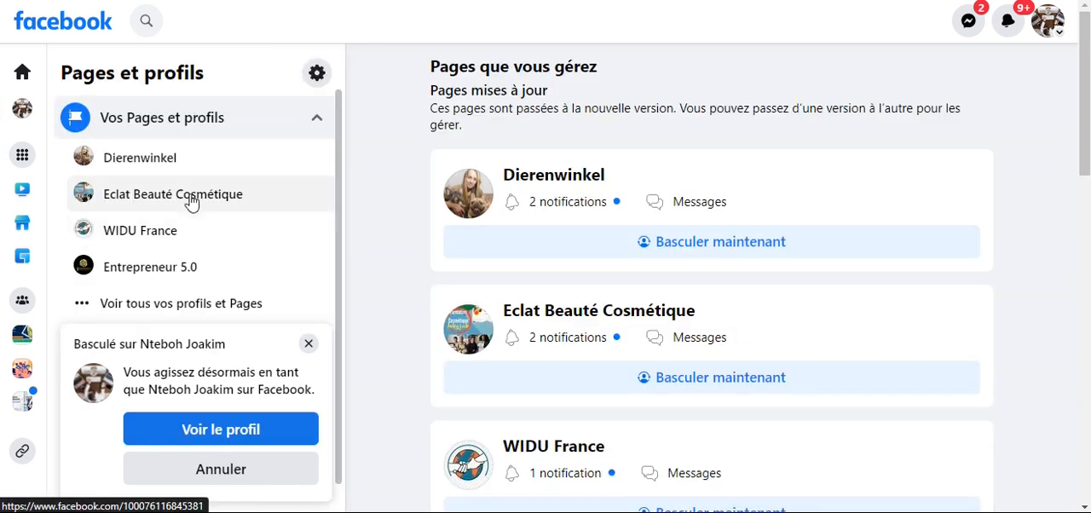
left_click(165, 304)
scroll(166, 299, "down", 3)
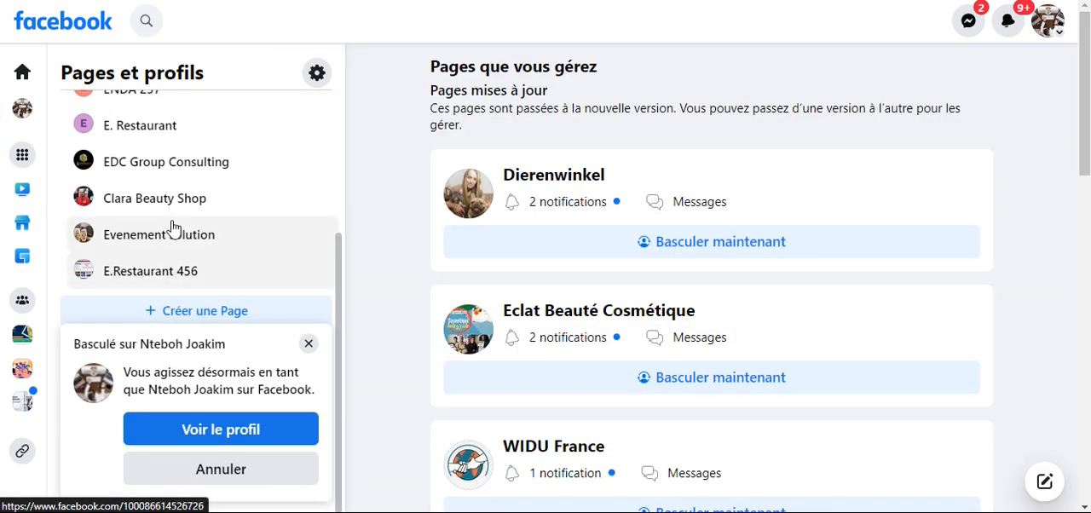
left_click(154, 204)
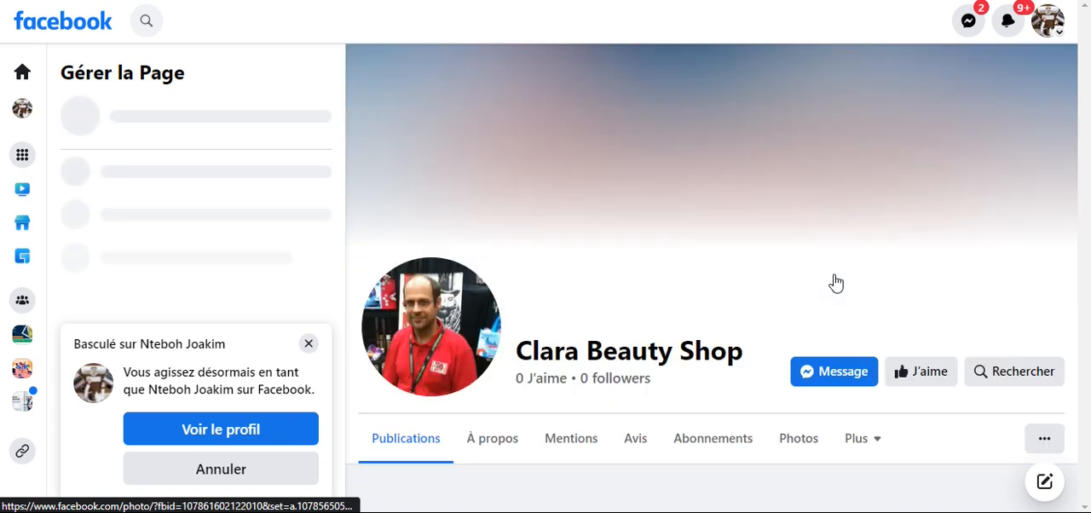
left_click(309, 346)
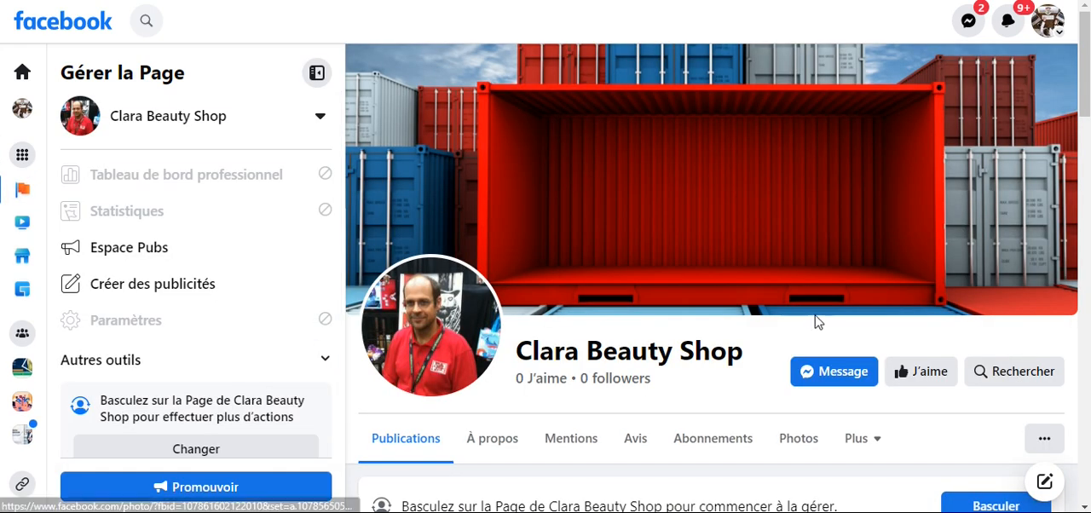
- Switch to acting as the Clara Beauty Shop Page and dismiss the profile-switch notification
scroll(805, 322, "down", 3)
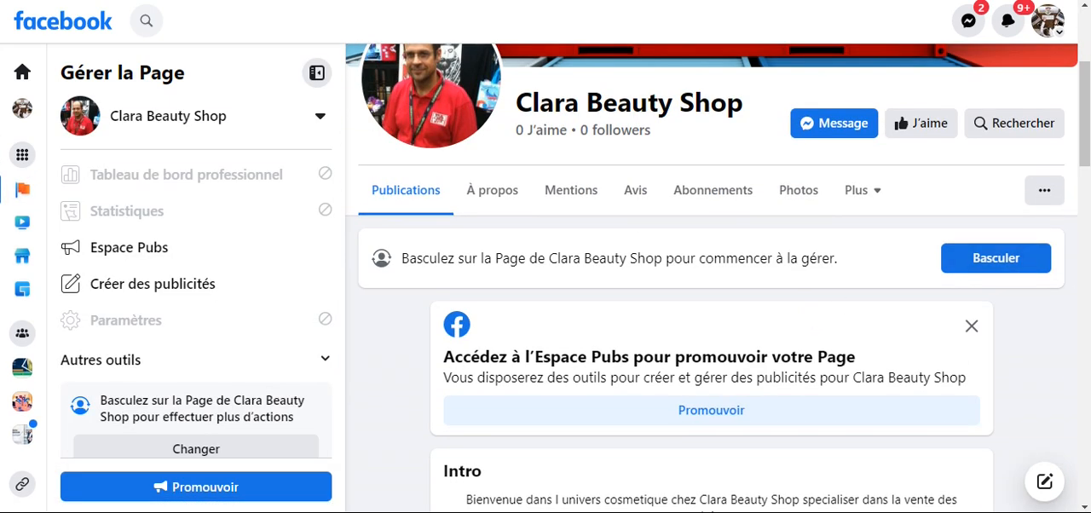
scroll(1008, 244, "up", 2)
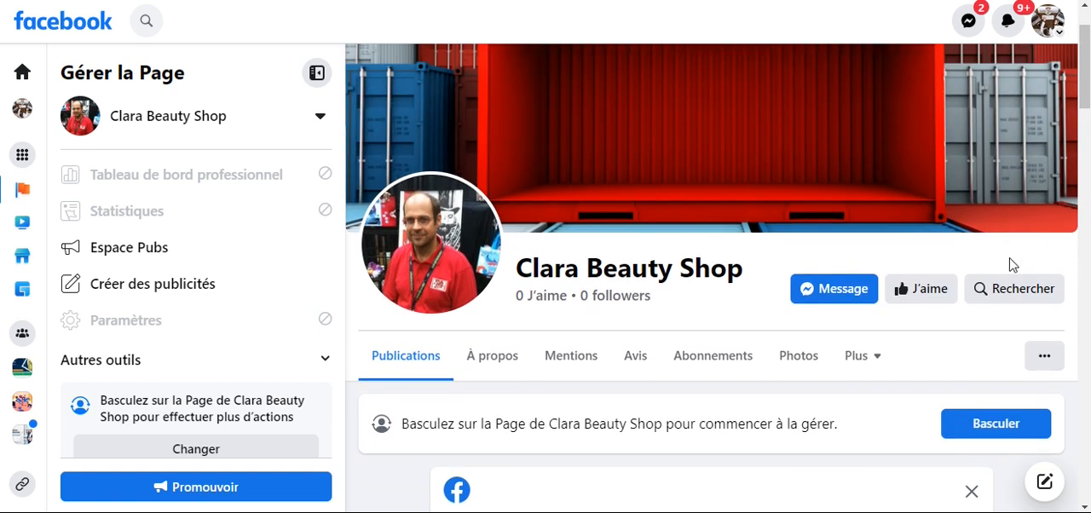
scroll(894, 260, "down", 2)
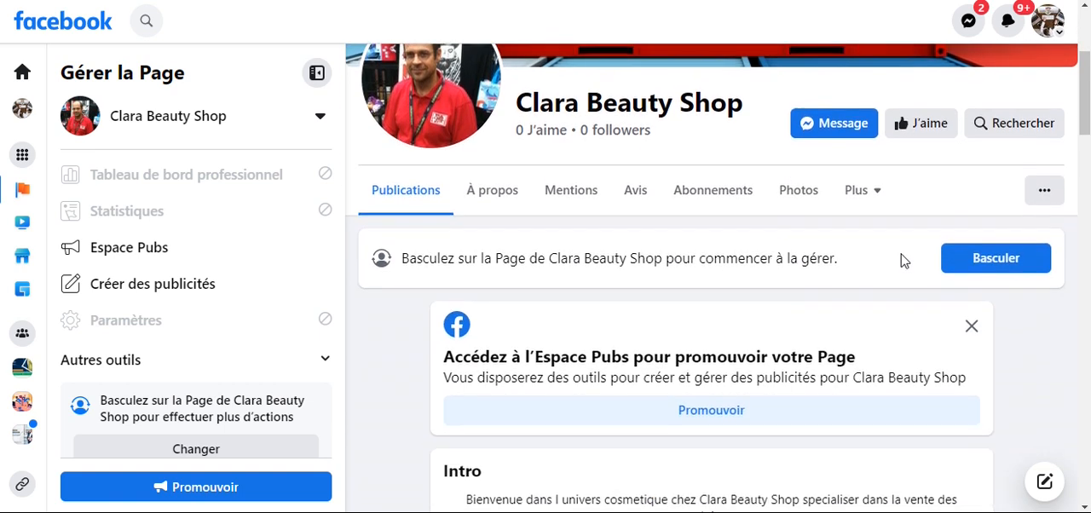
left_click(990, 260)
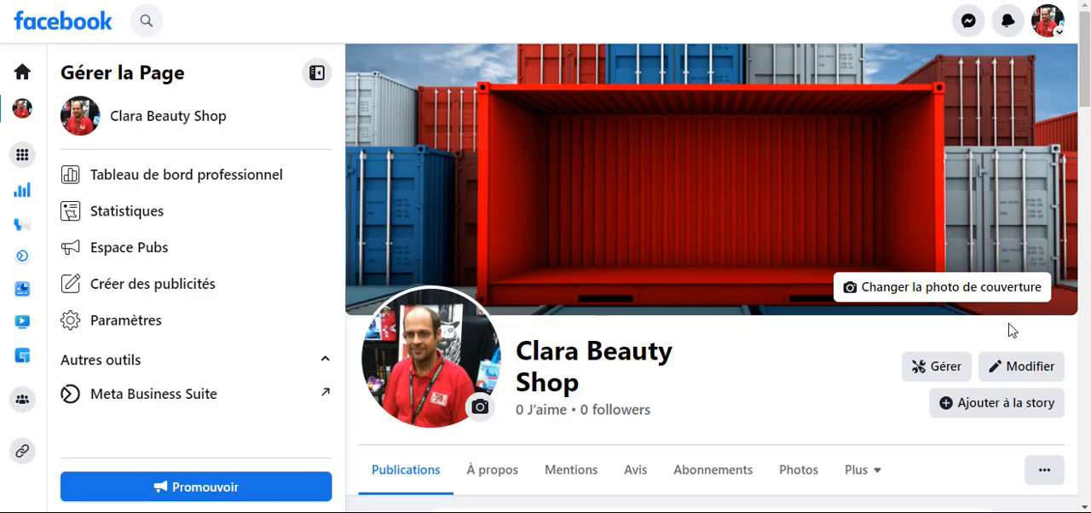
scroll(772, 338, "down", 2)
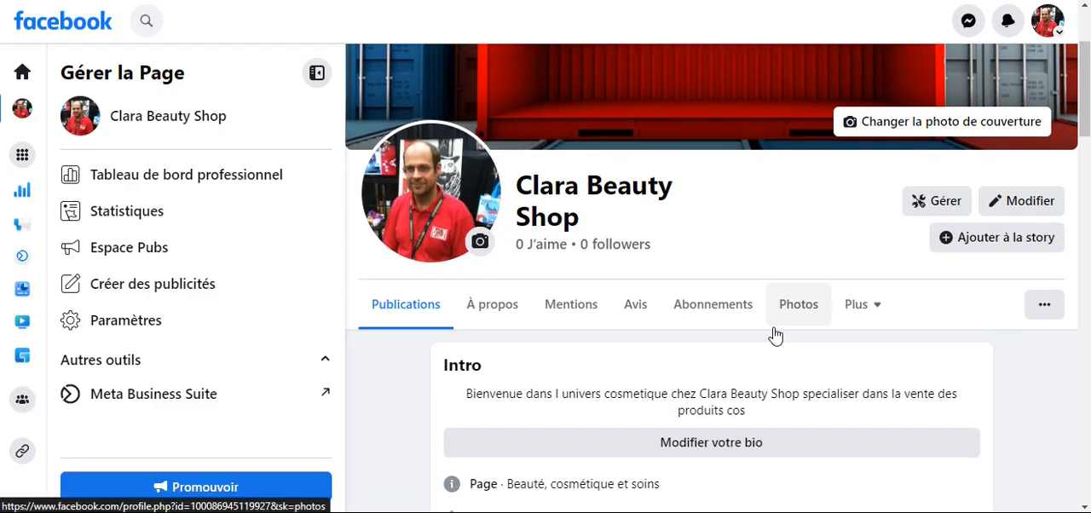
scroll(775, 337, "down", 2)
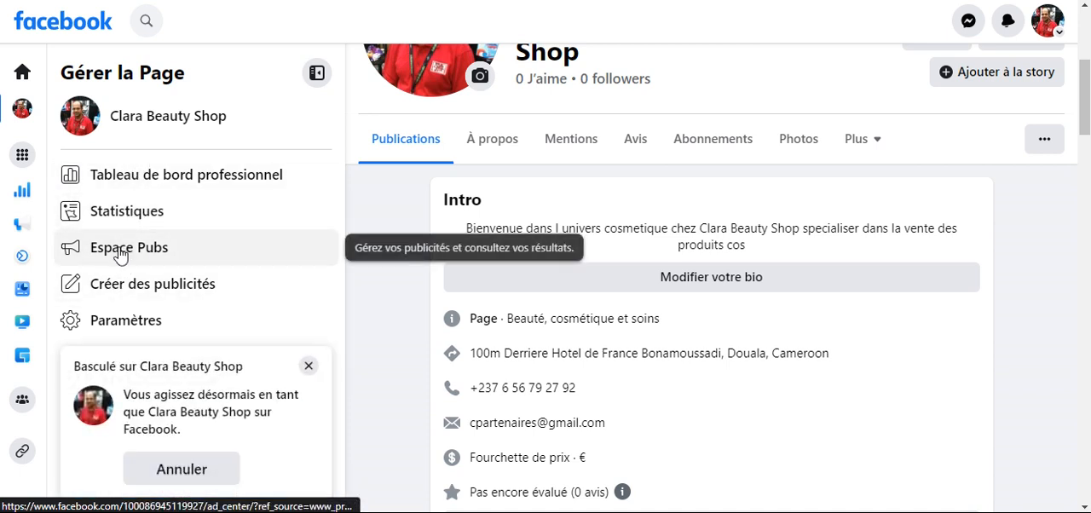
left_click(309, 365)
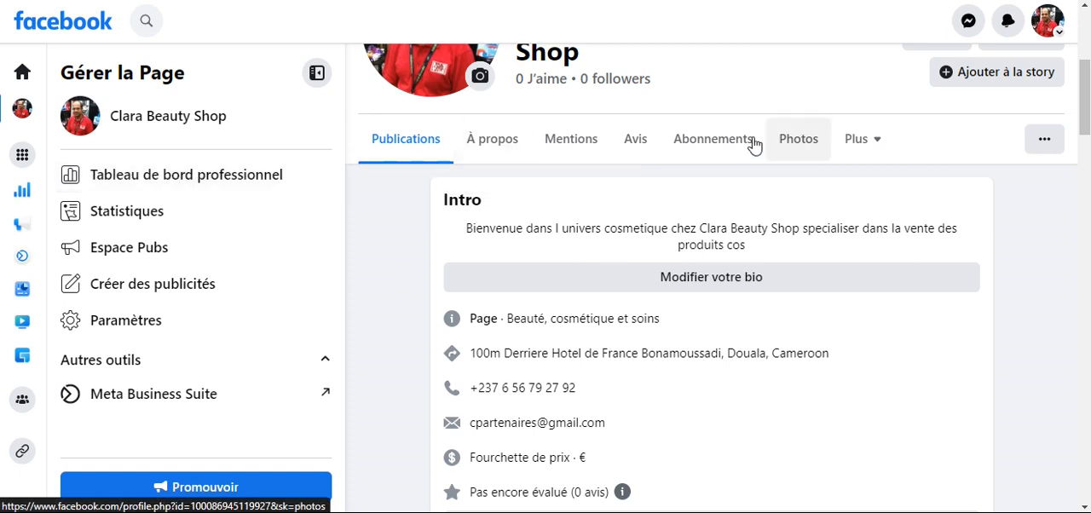
- Examine the Page's statistics, Espace Pubs and remaining tools in the professional dashboard
left_click(122, 218)
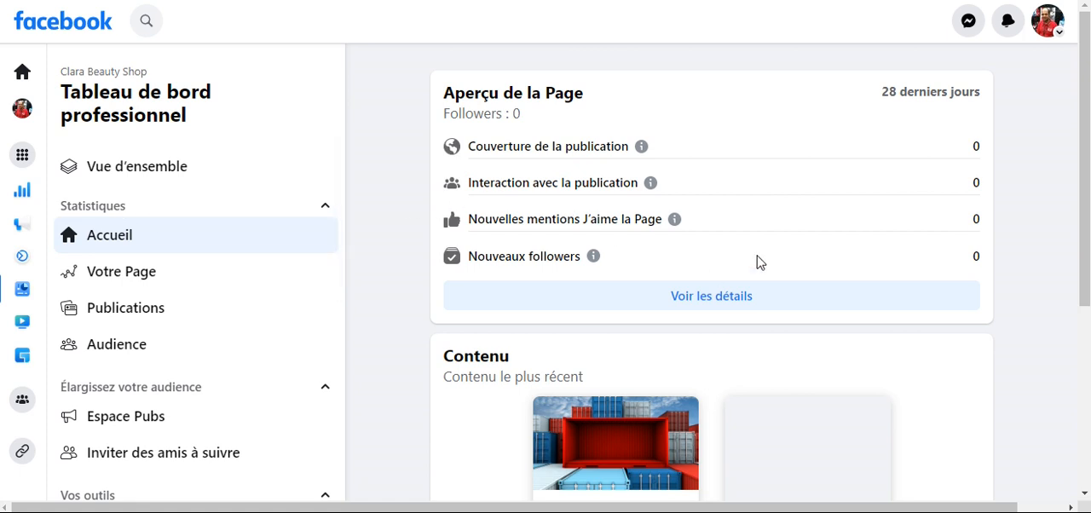
scroll(761, 263, "down", 3)
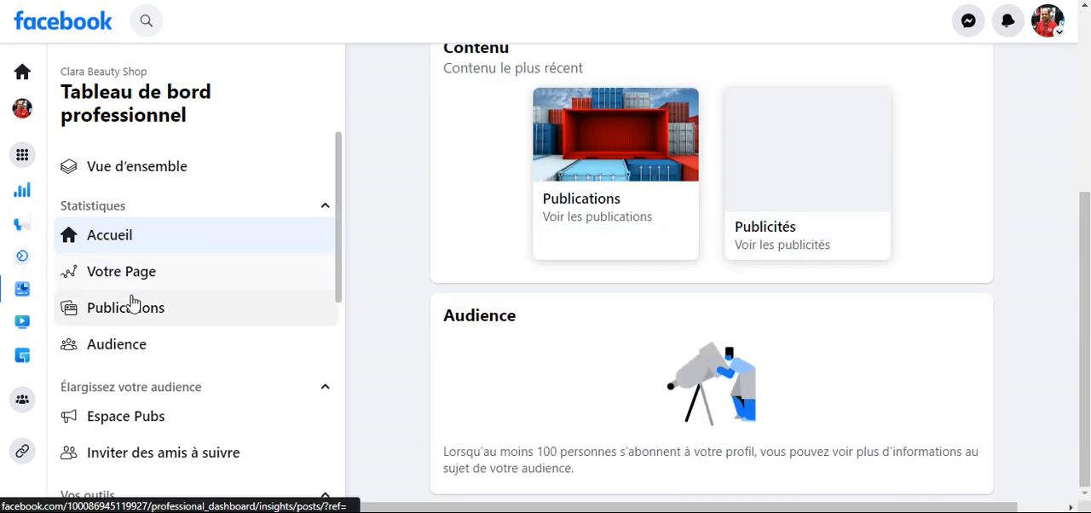
left_click(133, 418)
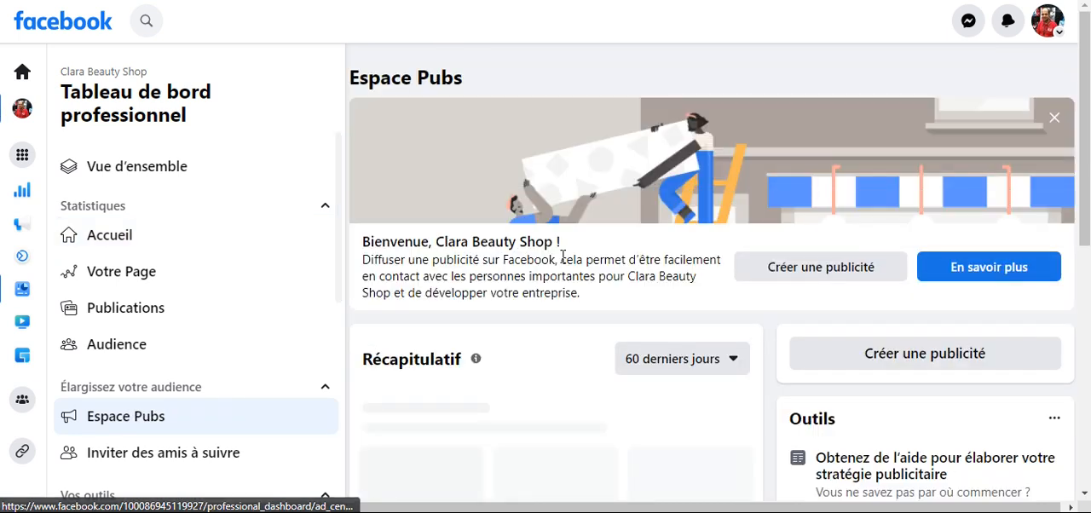
scroll(616, 348, "down", 4)
scroll(204, 332, "down", 1)
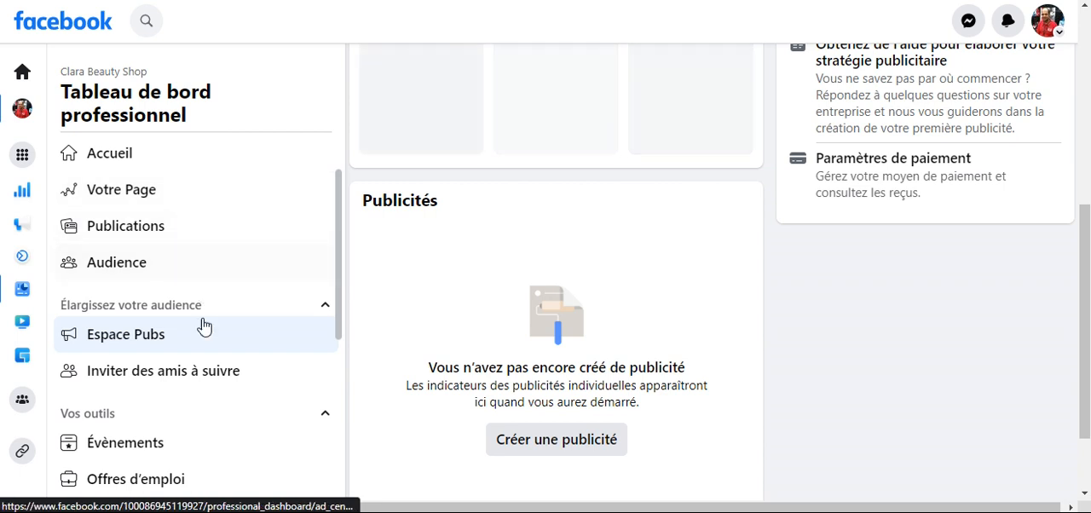
scroll(204, 338, "down", 2)
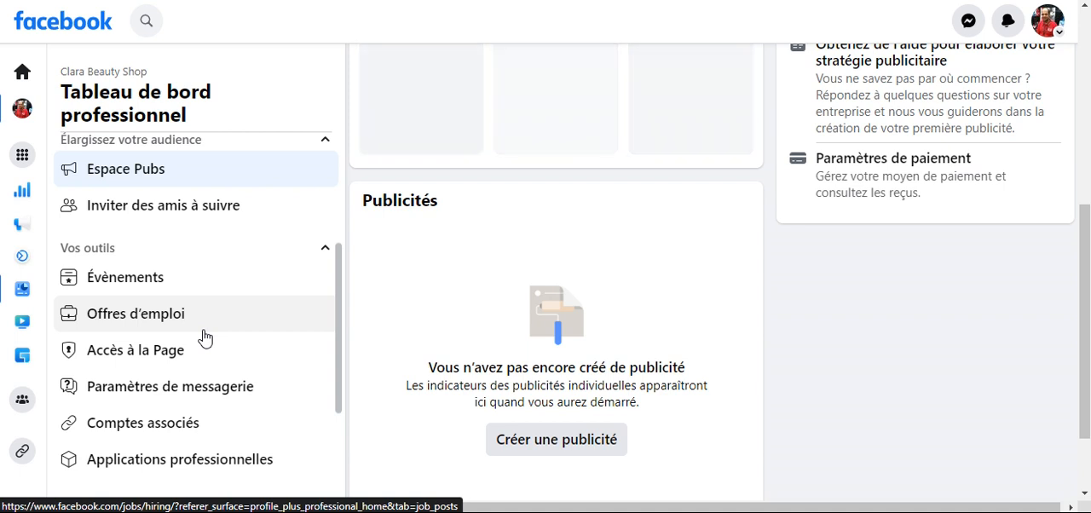
scroll(204, 339, "down", 2)
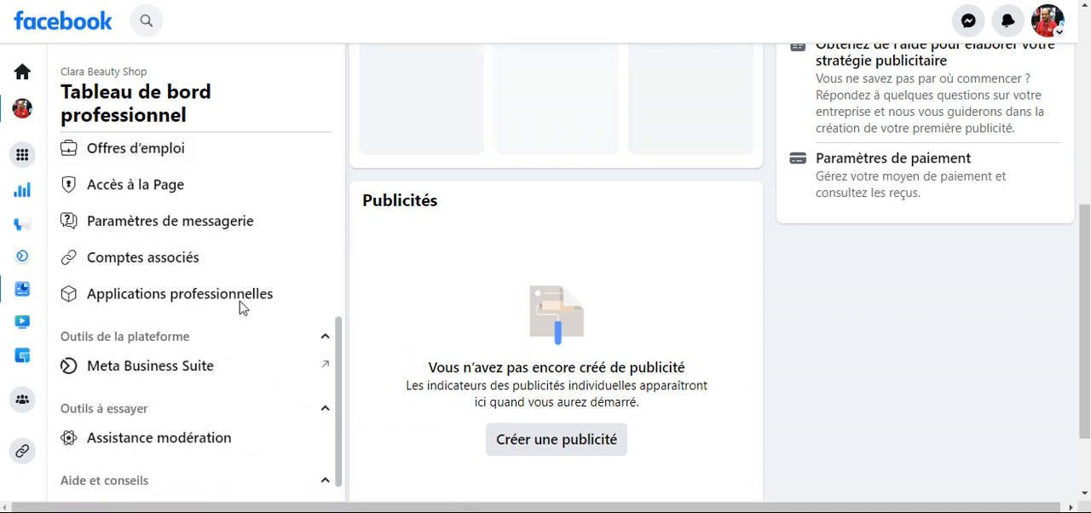
scroll(899, 237, "up", 5)
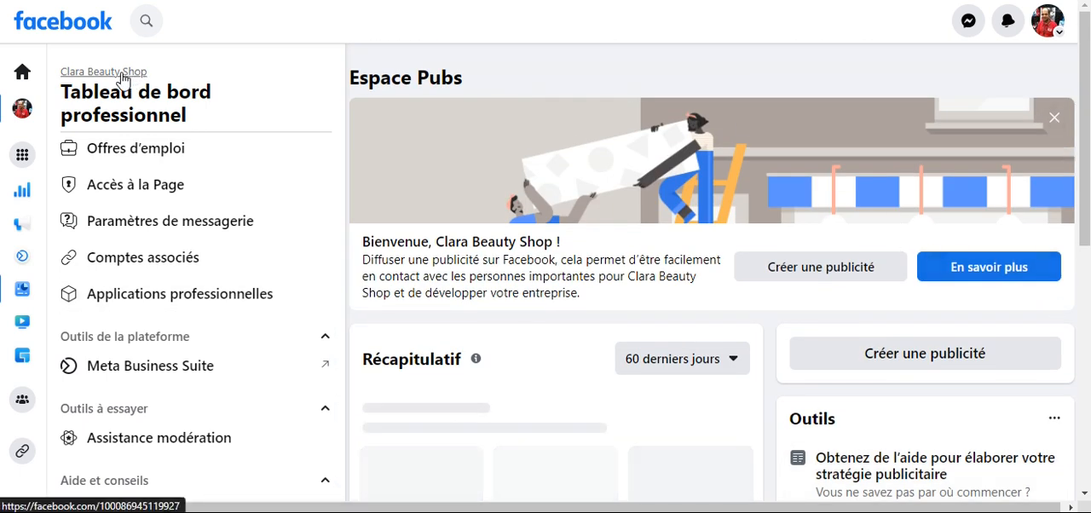
- Return to the Clara Beauty Shop Page and review its intro, details and photos
left_click(861, 268)
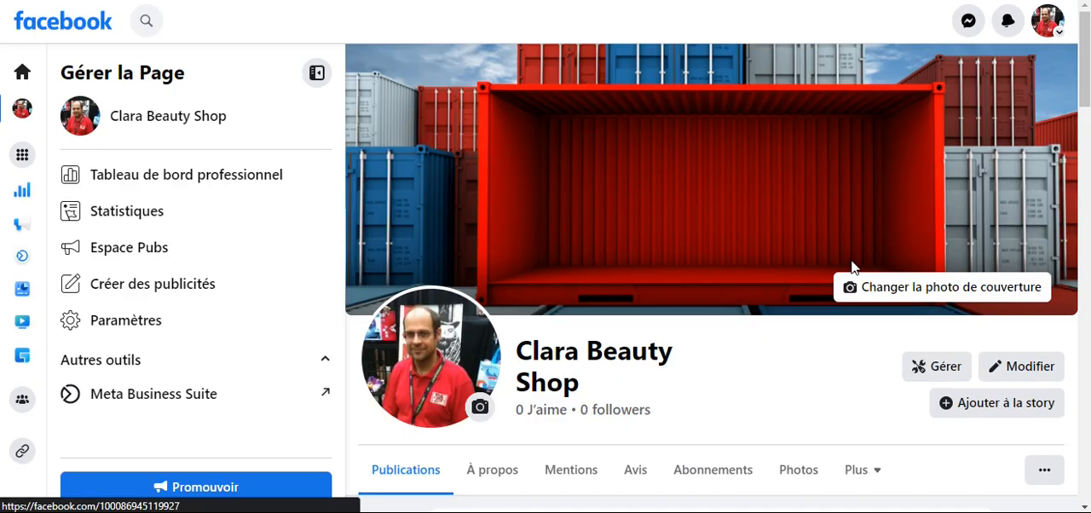
scroll(852, 267, "down", 2)
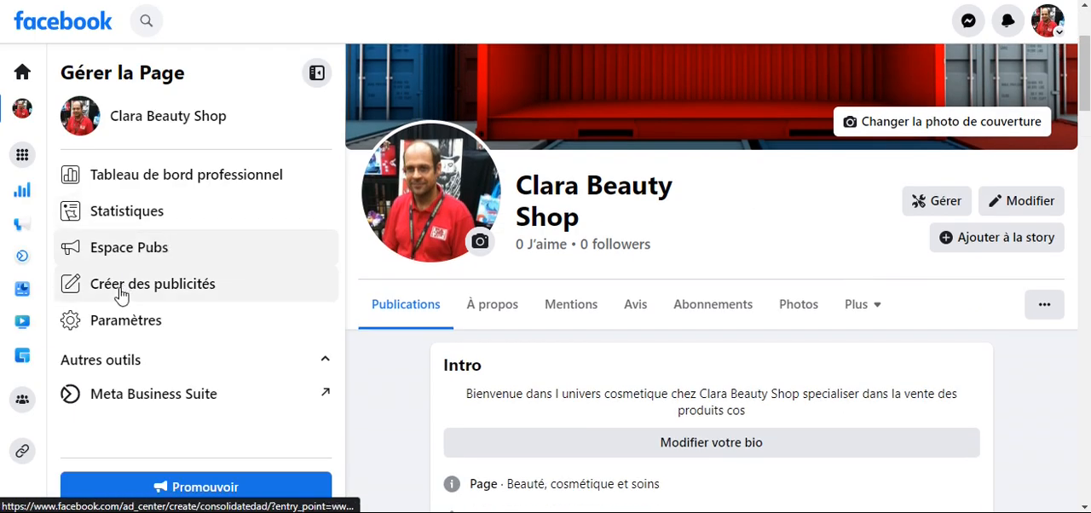
scroll(117, 307, "down", 3)
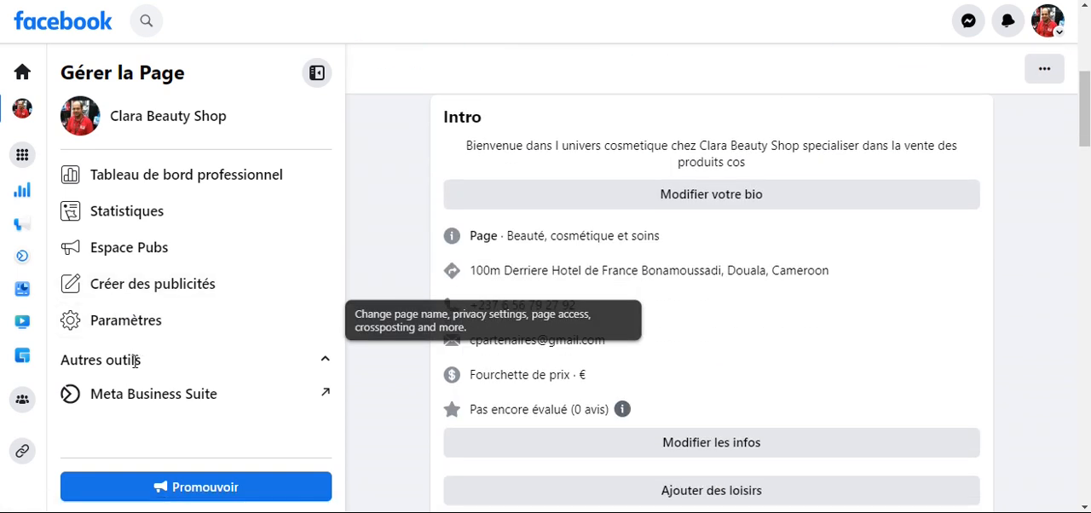
scroll(141, 294, "down", 3)
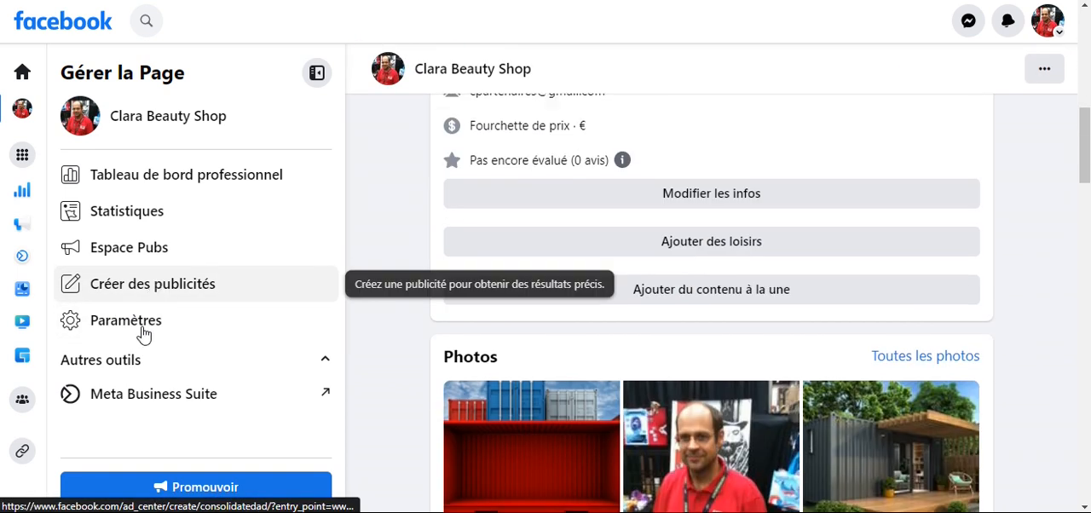
scroll(154, 313, "down", 1)
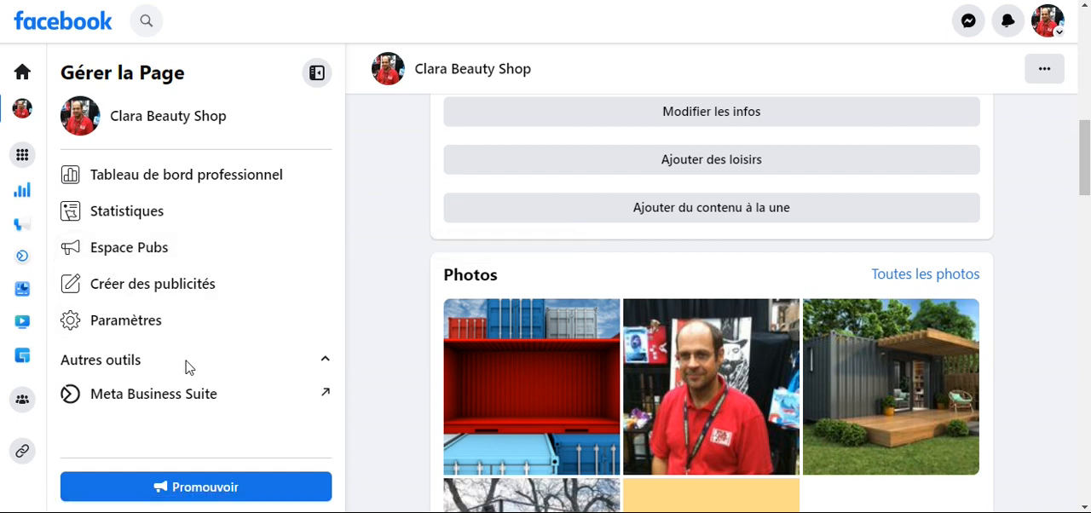
- Open Espace Pubs for the Page and review its summary, ads and advertising tools
left_click(137, 256)
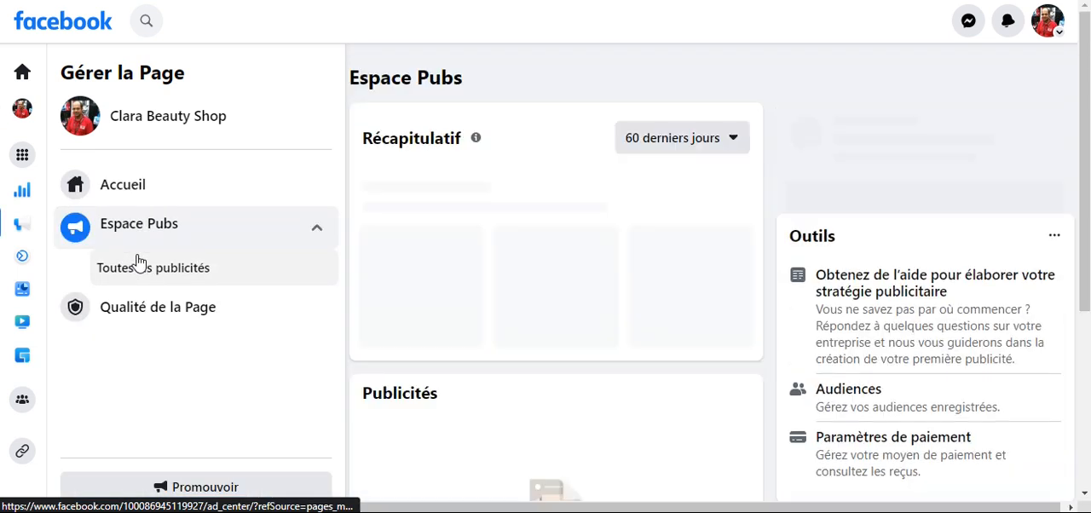
scroll(170, 286, "down", 4)
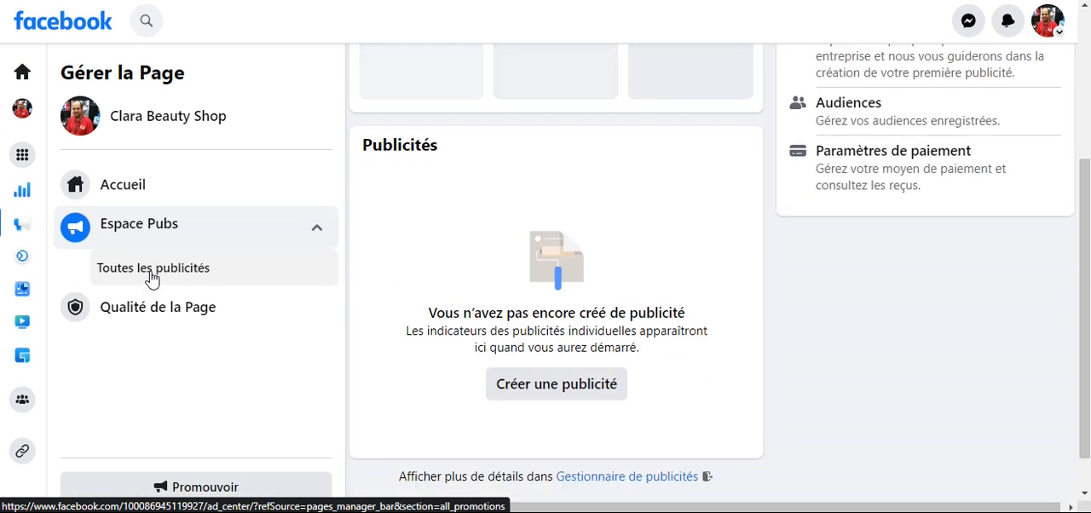
scroll(150, 273, "up", 4)
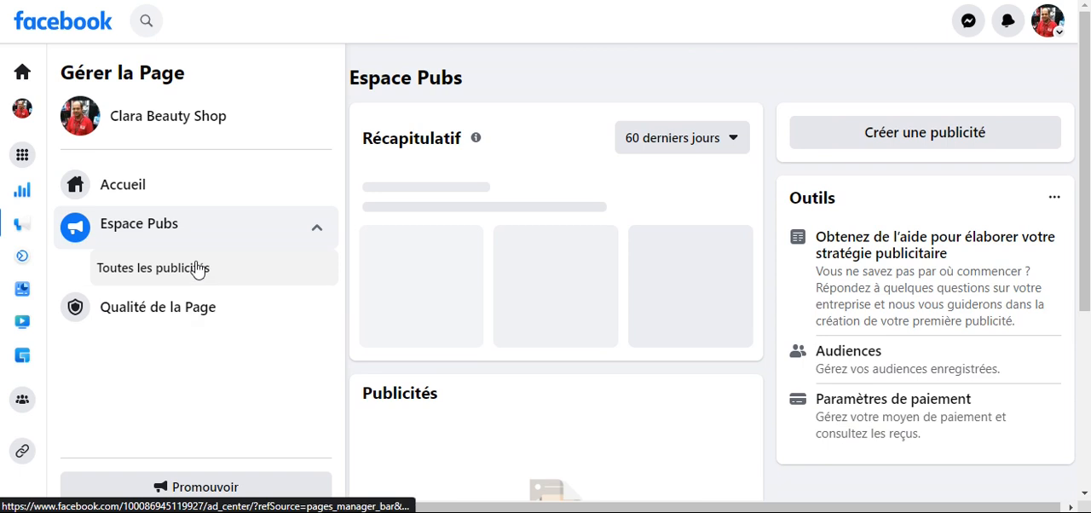
scroll(157, 305, "down", 2)
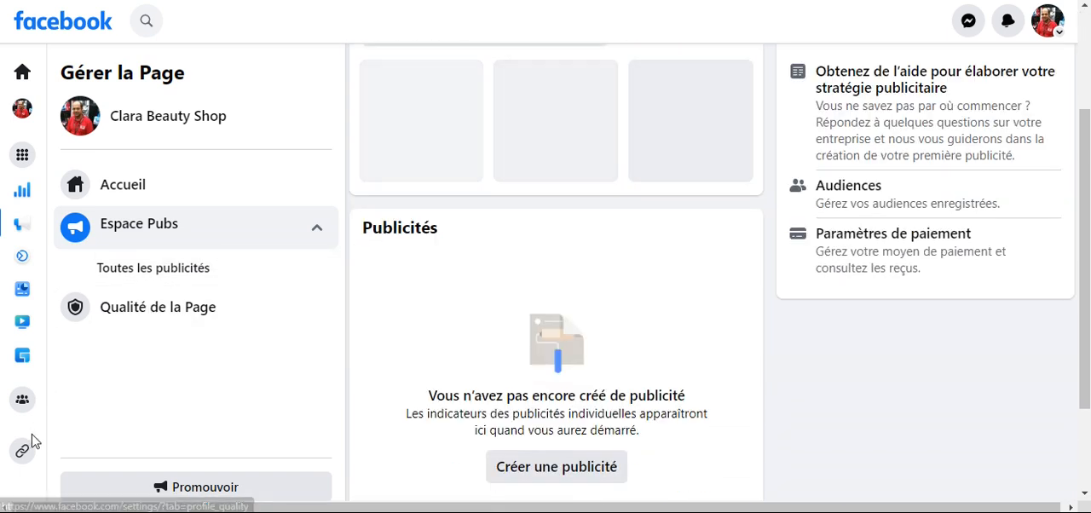
- Leave Espace Pubs and go back to the Clara Beauty Shop Page
left_click(23, 155)
left_click(281, 166)
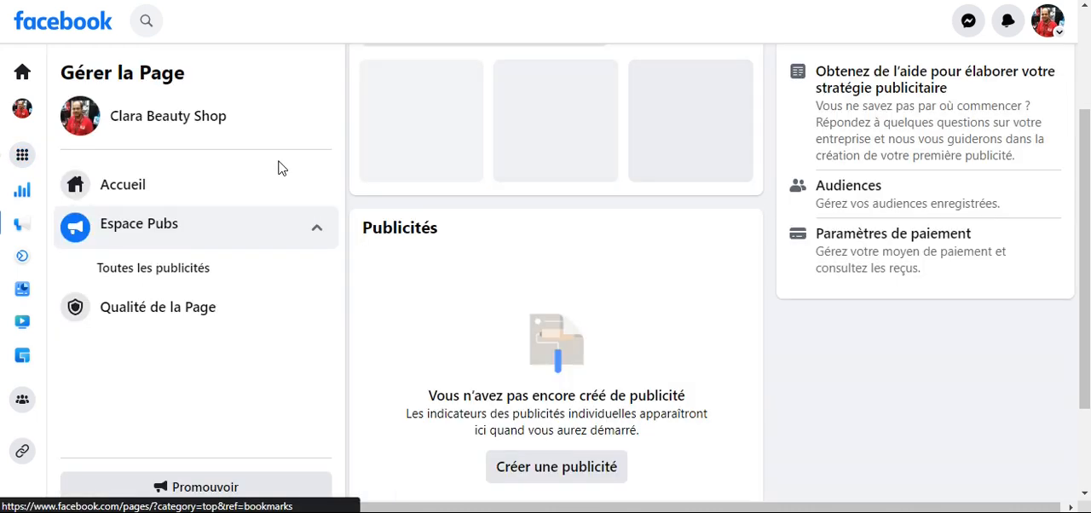
left_click(188, 173)
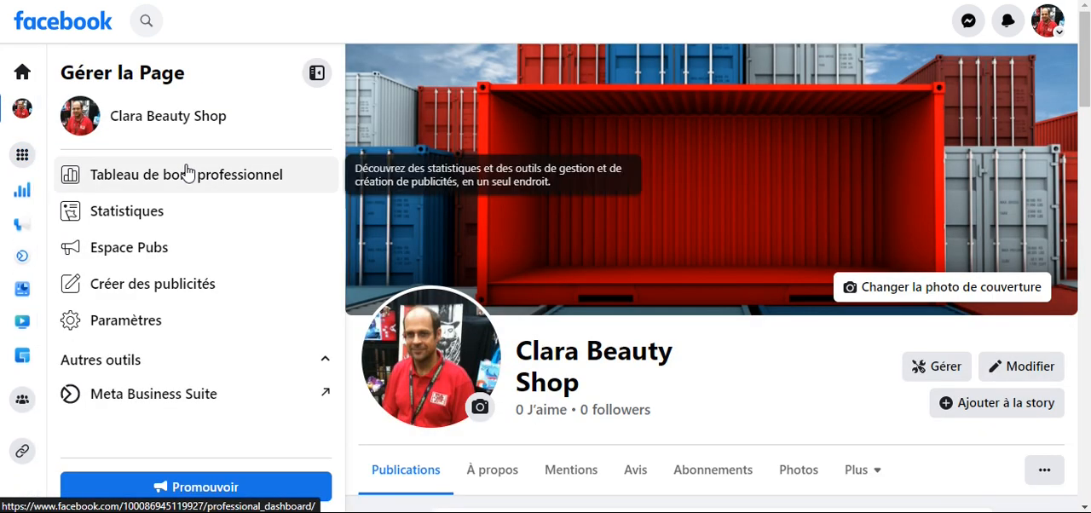
- Open the Page's general settings and show its linked accounts for Instagram and WhatsApp
scroll(156, 320, "down", 1)
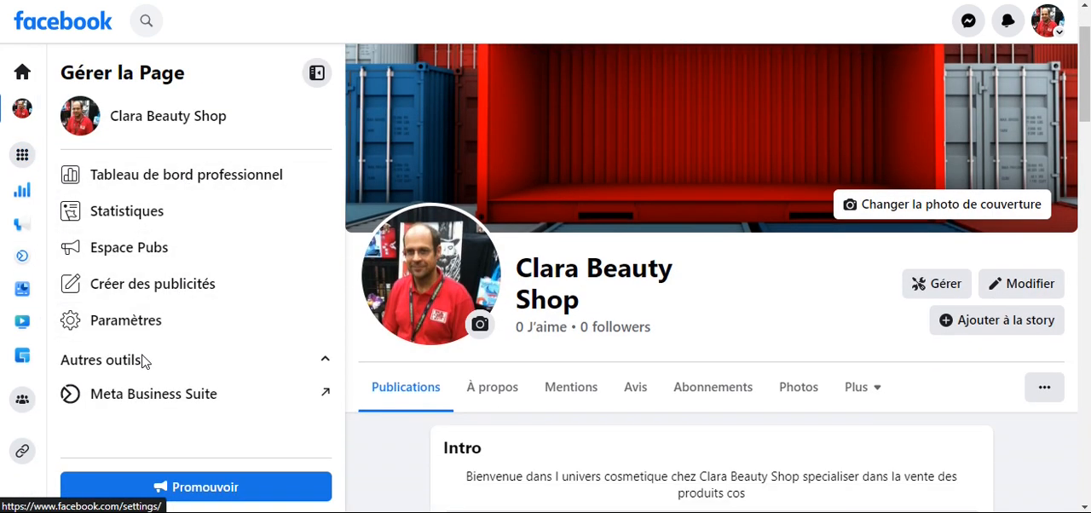
left_click(125, 328)
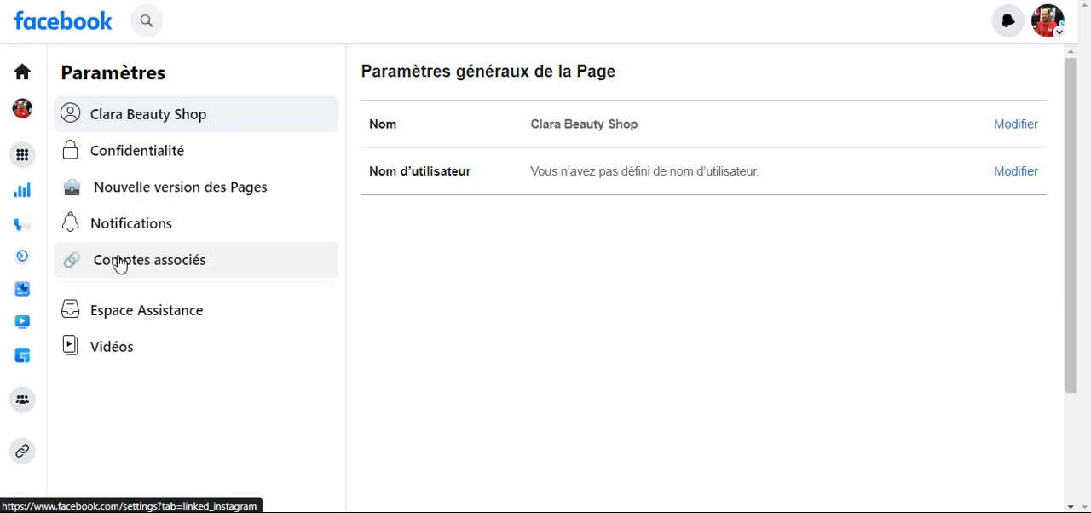
left_click(185, 268)
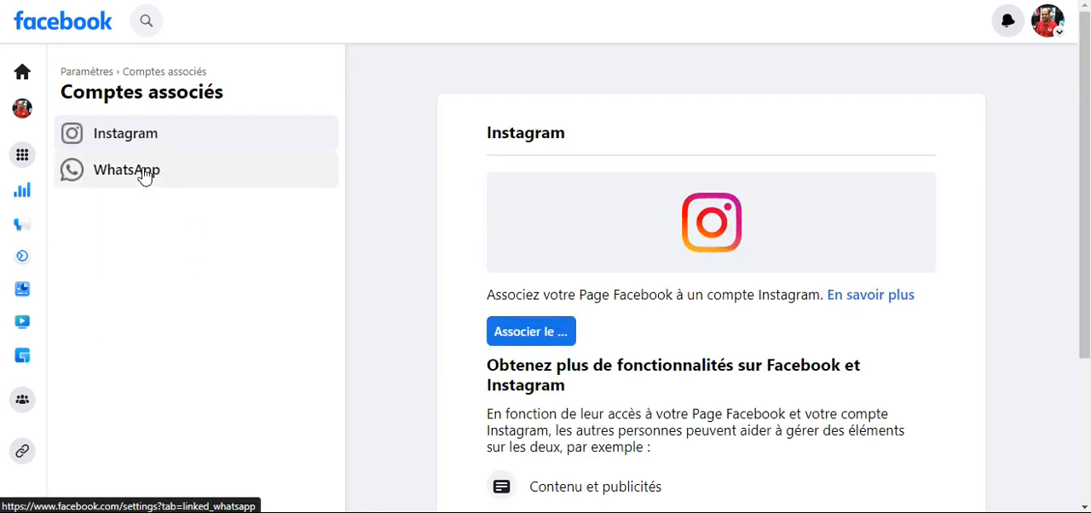
- Show the managed Pages and profiles and reopen the Clara Beauty Shop Page
left_click(22, 154)
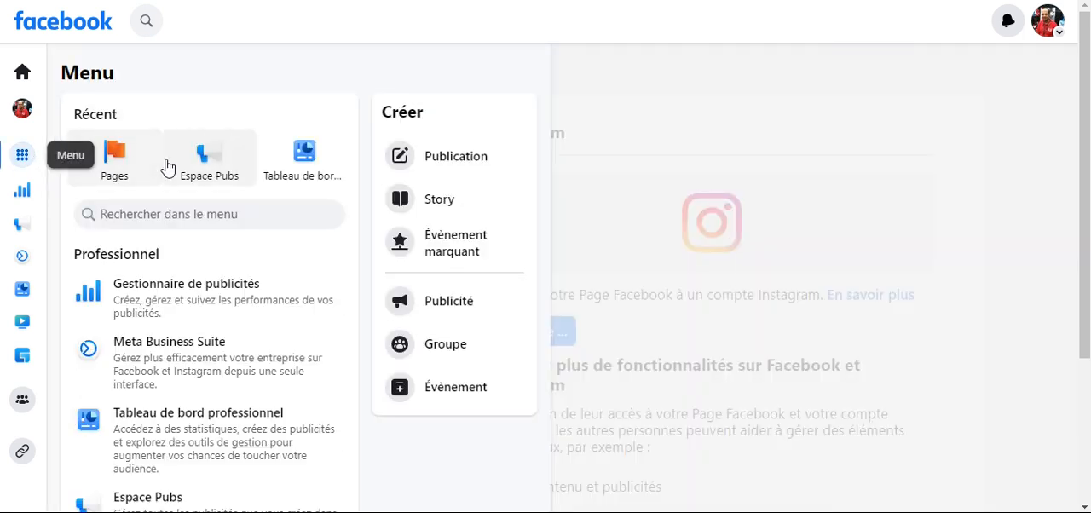
left_click(116, 154)
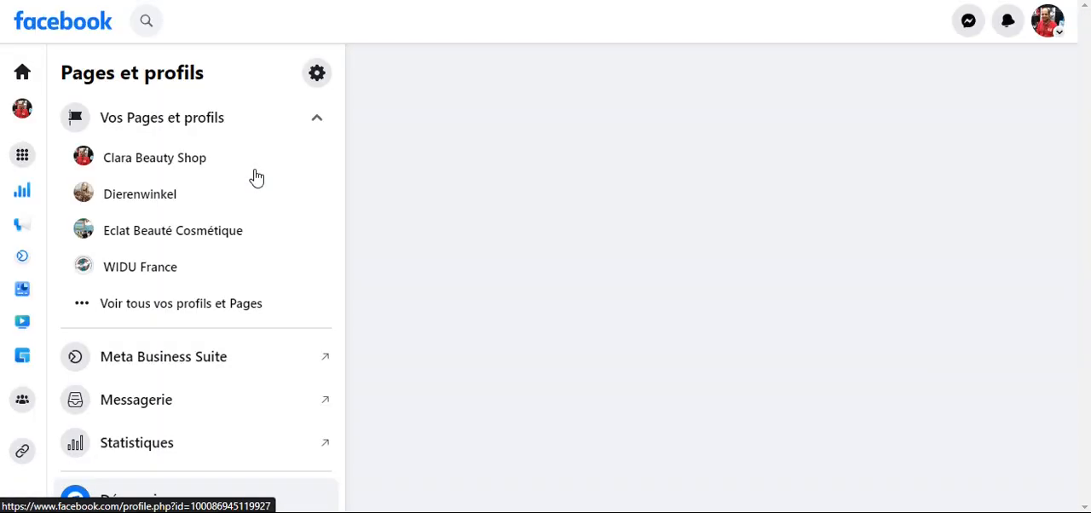
left_click(142, 166)
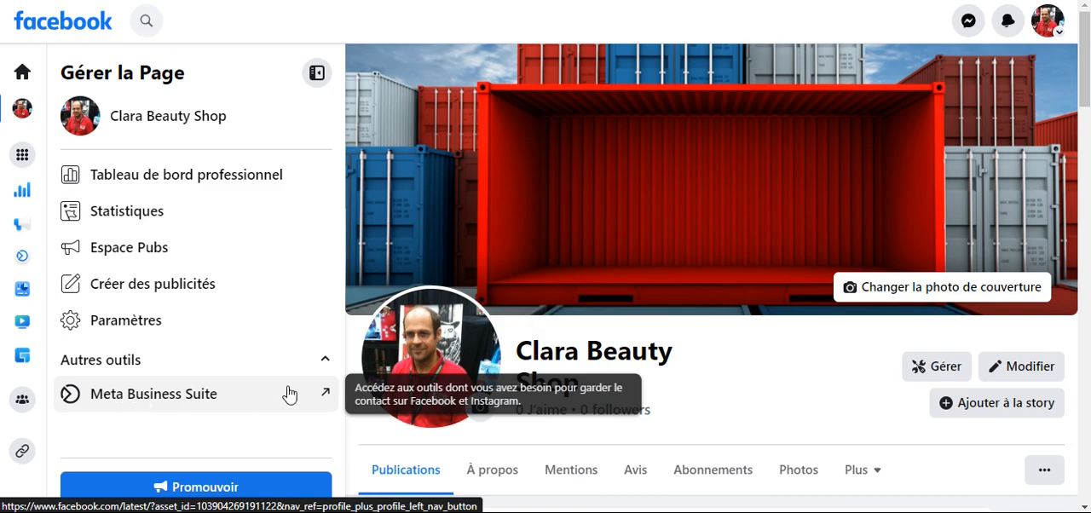
- Launch Meta Business Suite from the Page, and open the Page's statistics through its additional options
left_click(330, 397)
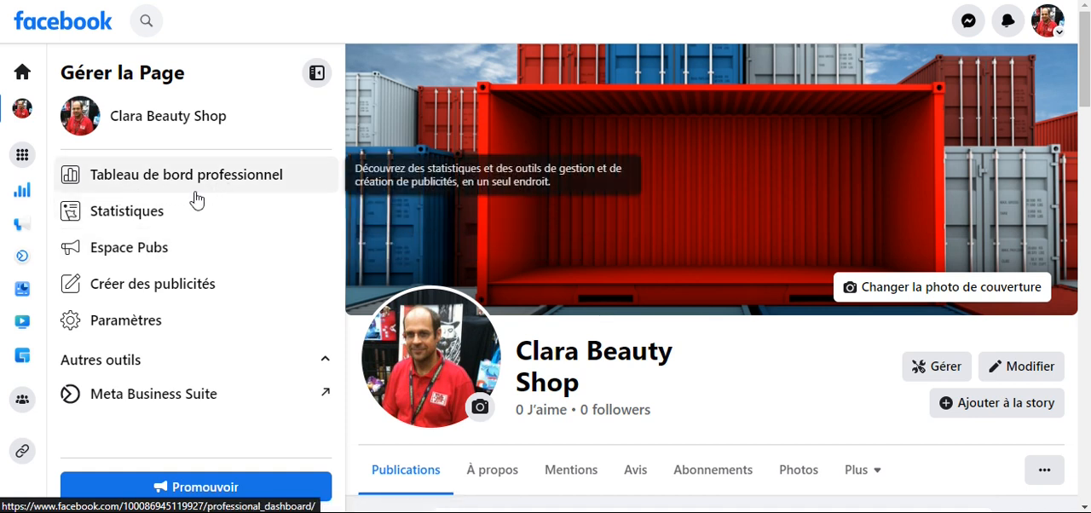
scroll(1049, 400, "down", 1)
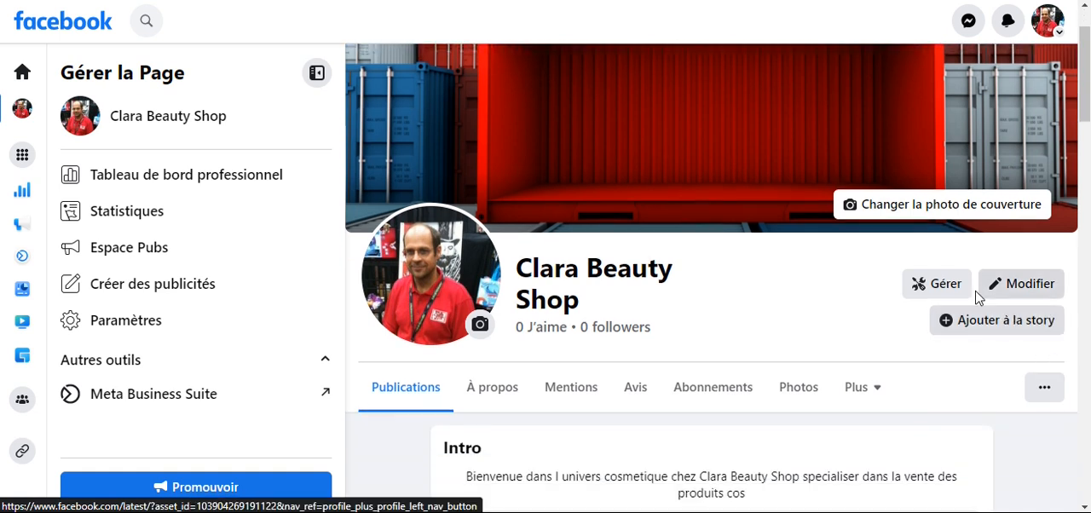
left_click(1046, 389)
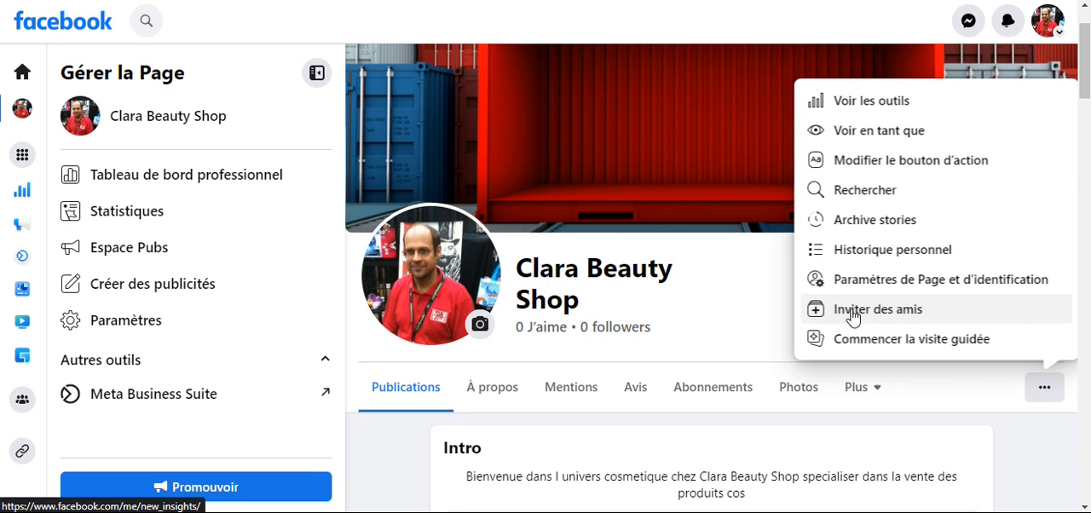
left_click(884, 104)
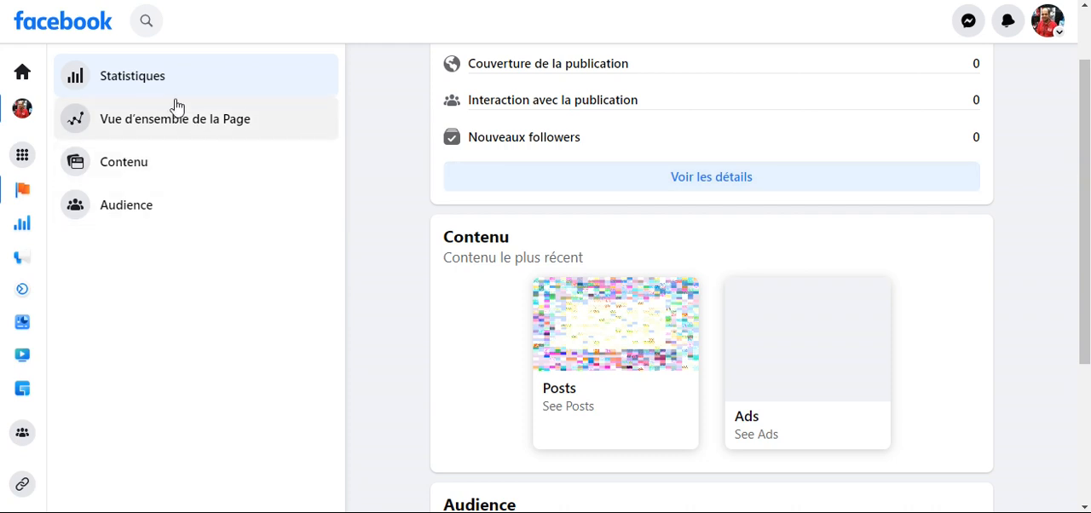
- Leave the statistics, show the managed Pages and profiles, and reopen the Clara Beauty Shop Page
scroll(154, 107, "up", 1)
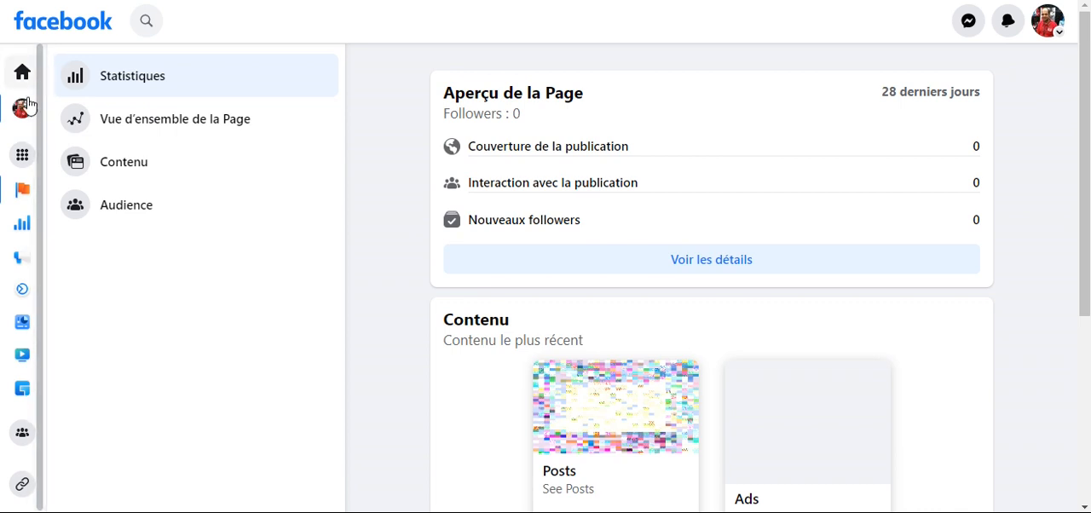
left_click(22, 193)
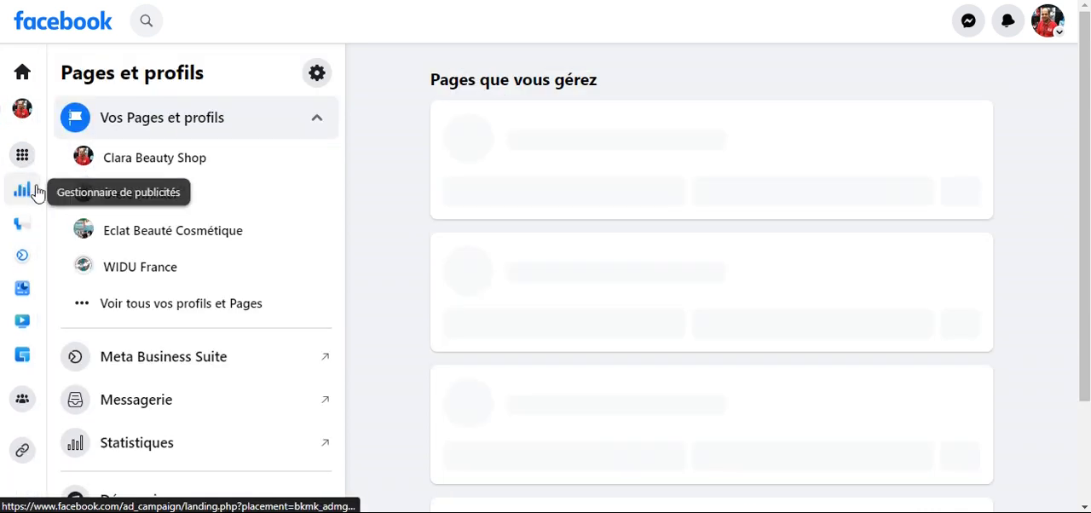
left_click(129, 165)
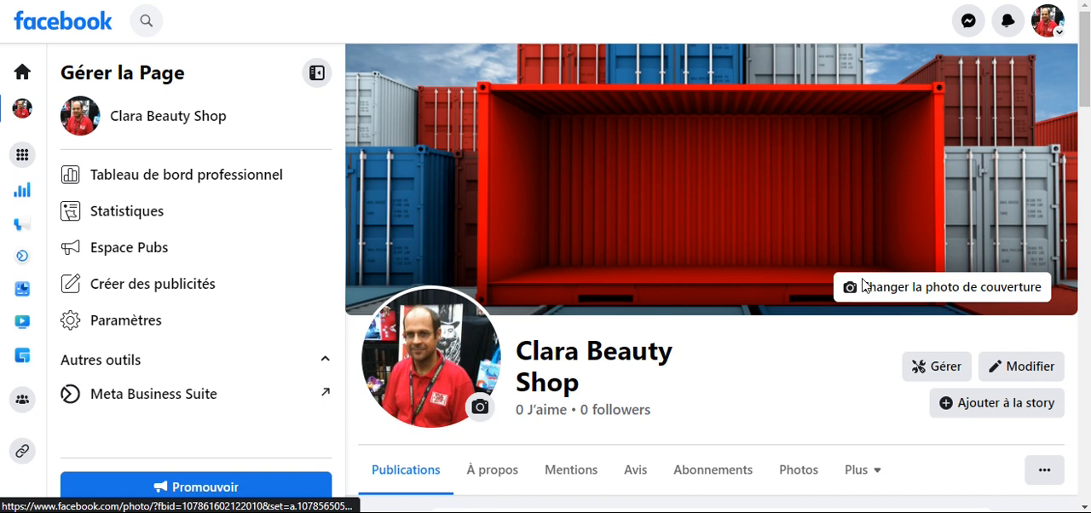
- Open the Page's professional dashboard and review the discovery and interaction statistics under Votre Page
scroll(963, 317, "down", 1)
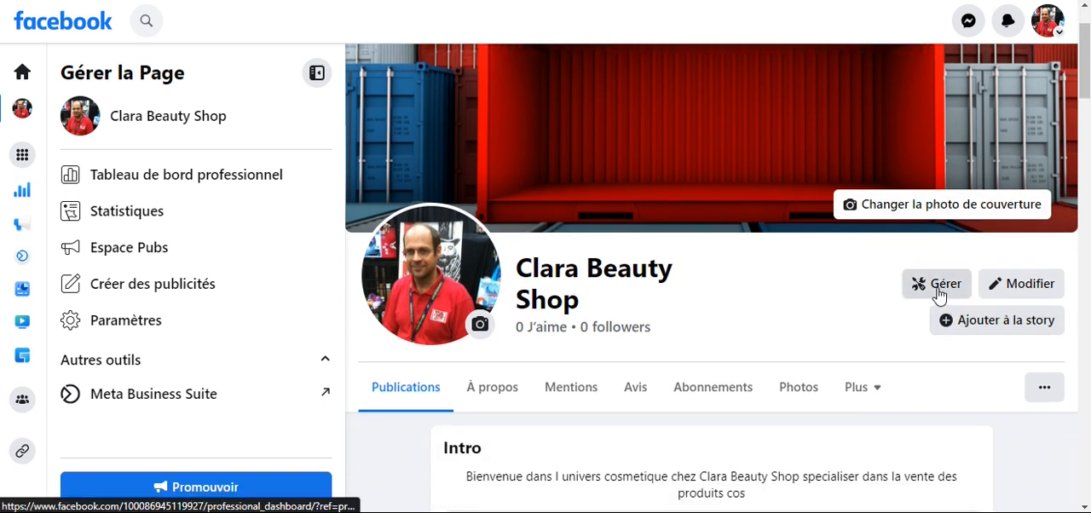
left_click(938, 288)
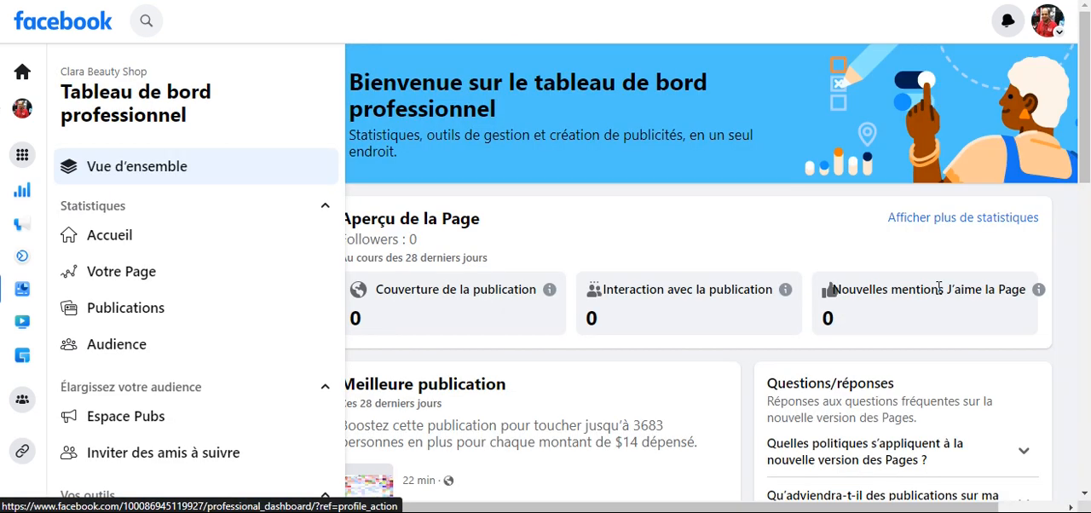
left_click(103, 273)
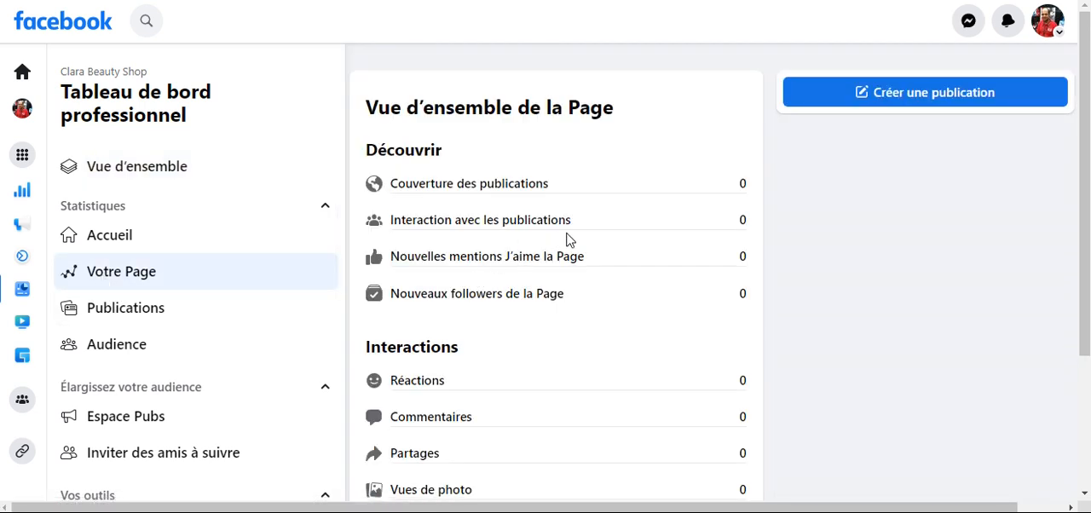
scroll(569, 239, "down", 3)
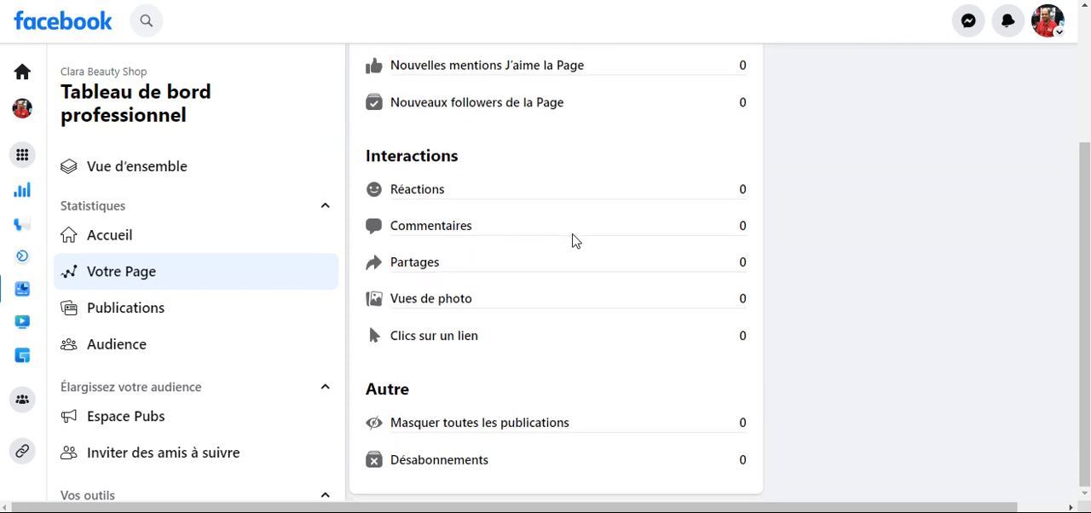
scroll(573, 240, "up", 3)
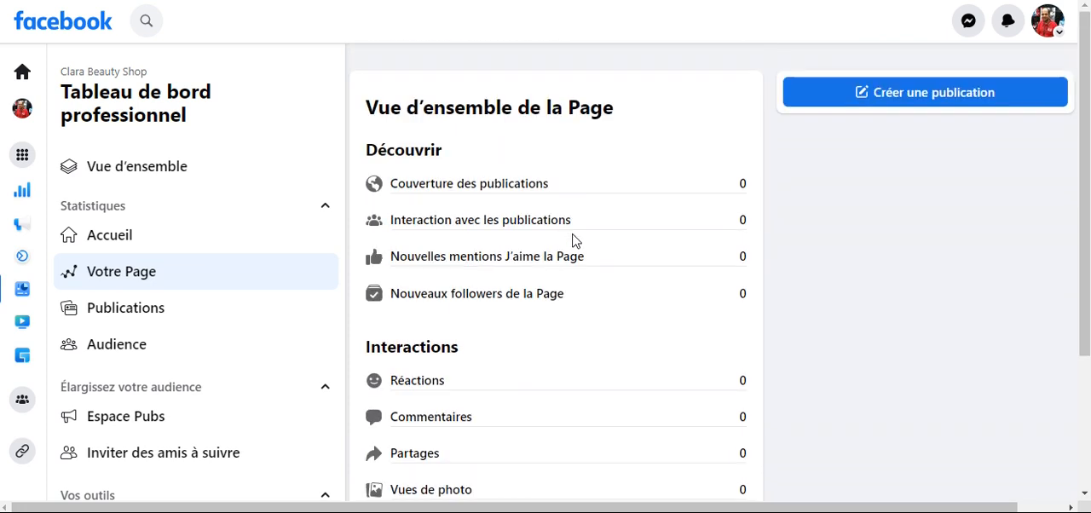
scroll(572, 240, "down", 3)
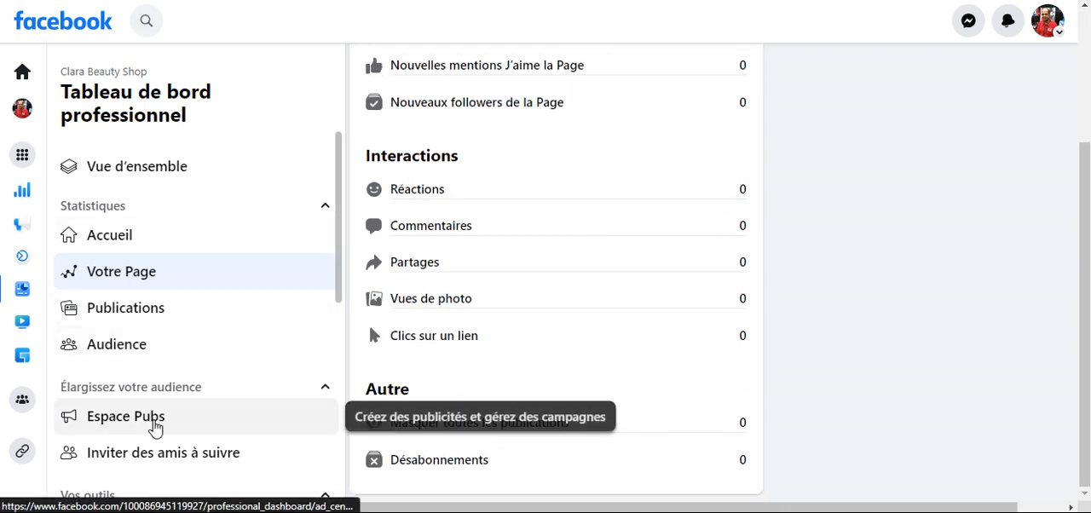
- Look through the professional dashboard's audience, platform and help tools, and open Paramètres de messagerie
scroll(163, 452, "down", 1)
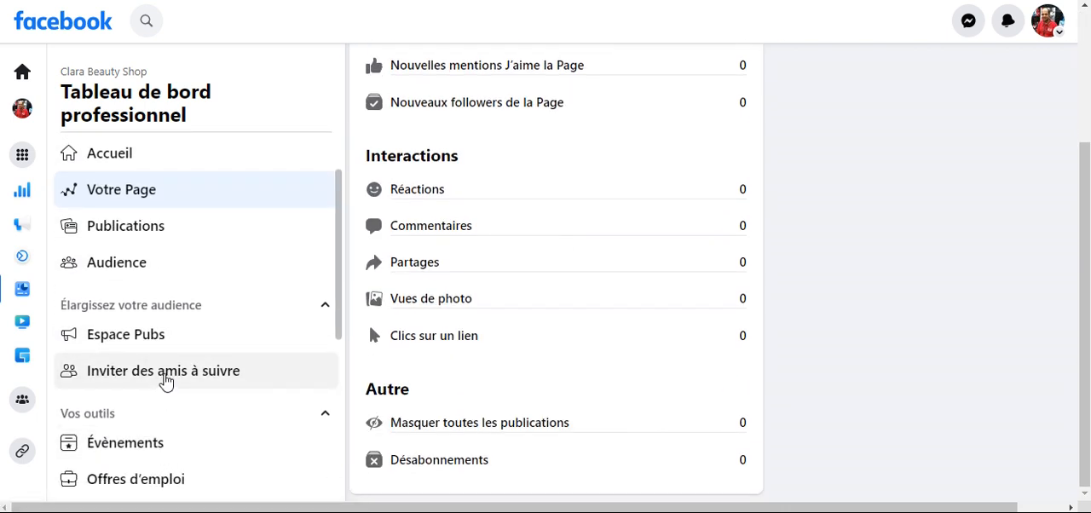
scroll(166, 381, "down", 4)
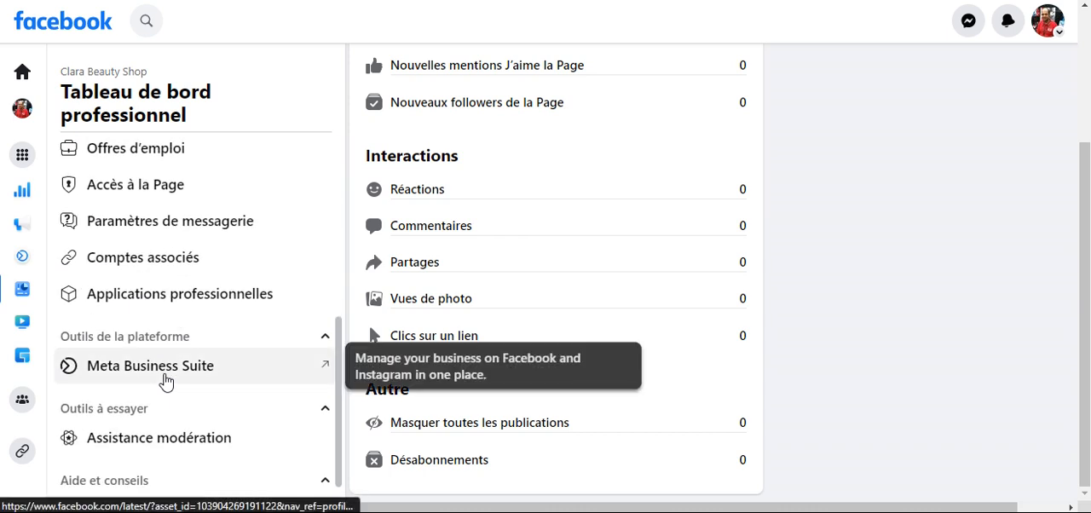
scroll(165, 381, "down", 1)
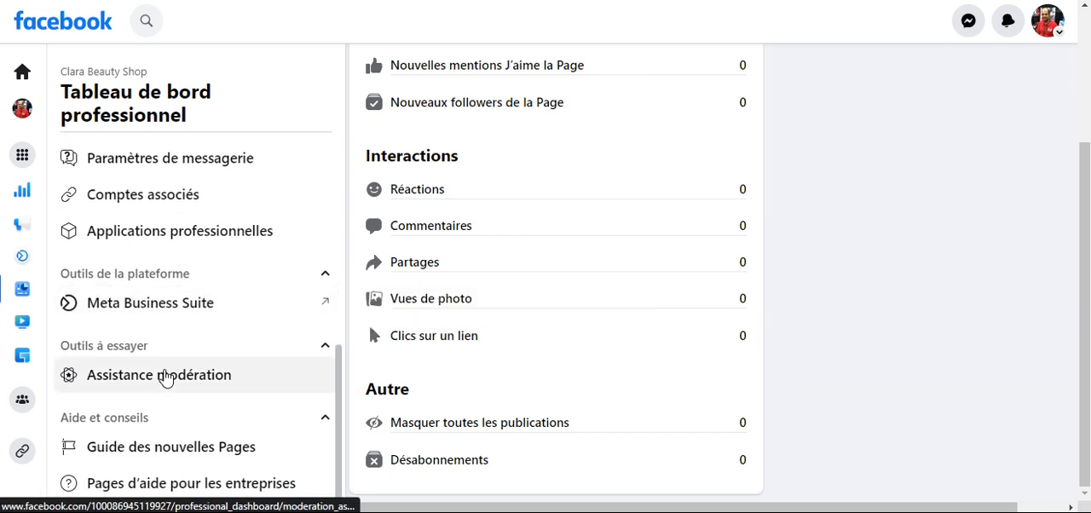
scroll(166, 379, "up", 1)
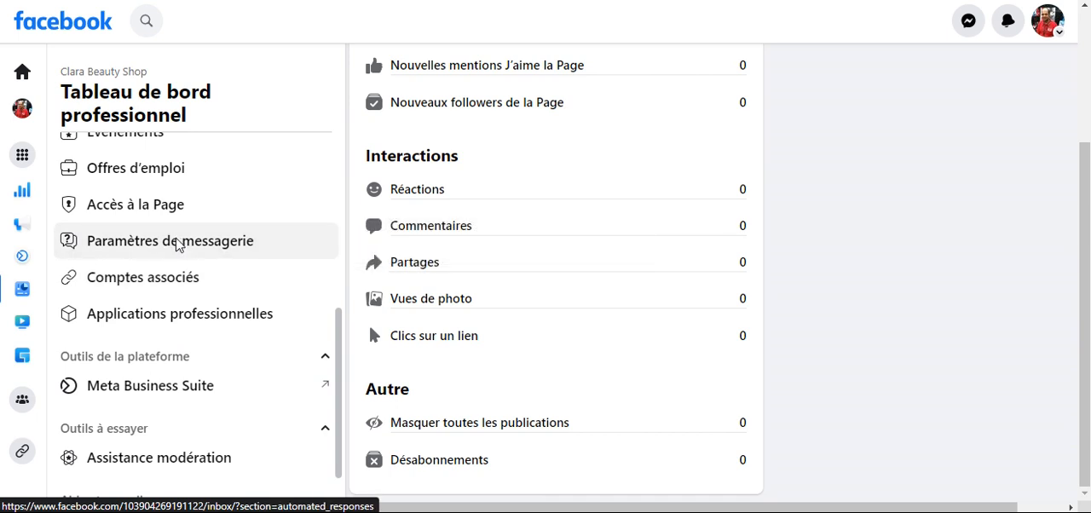
left_click(177, 242)
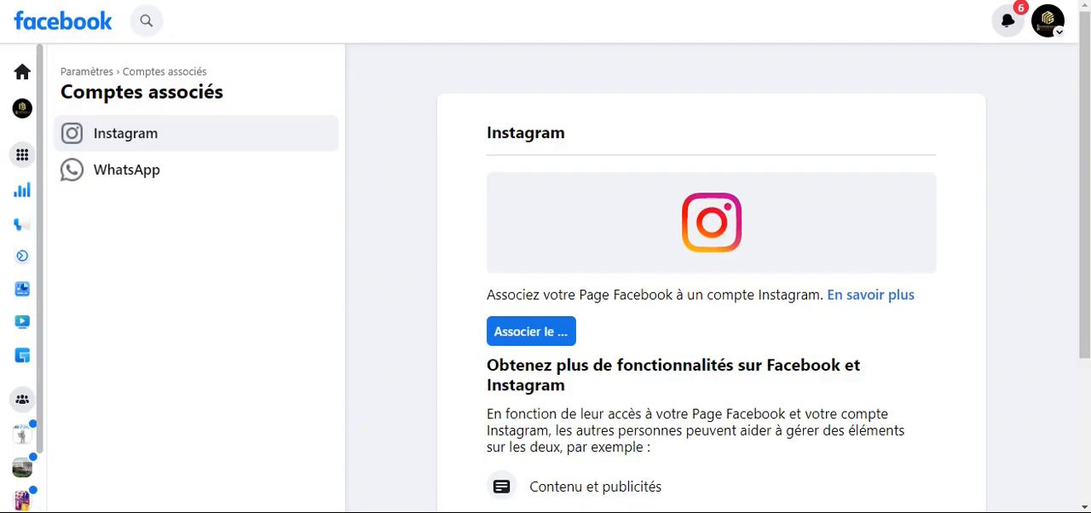
- Return to the Clara Beauty Shop Page and look through its intro details, photos, post composer and publications
left_click(23, 79)
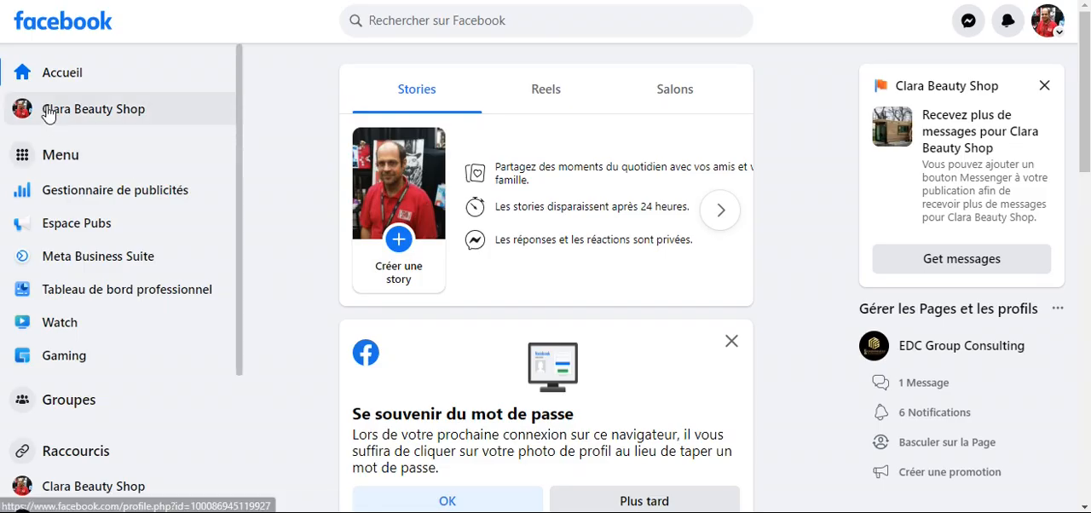
left_click(48, 113)
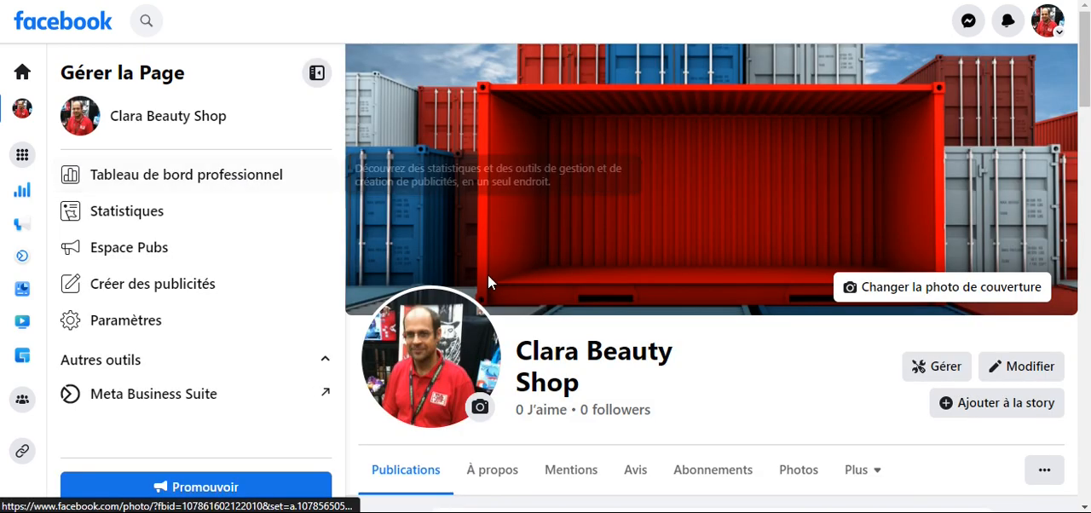
scroll(517, 336, "down", 1)
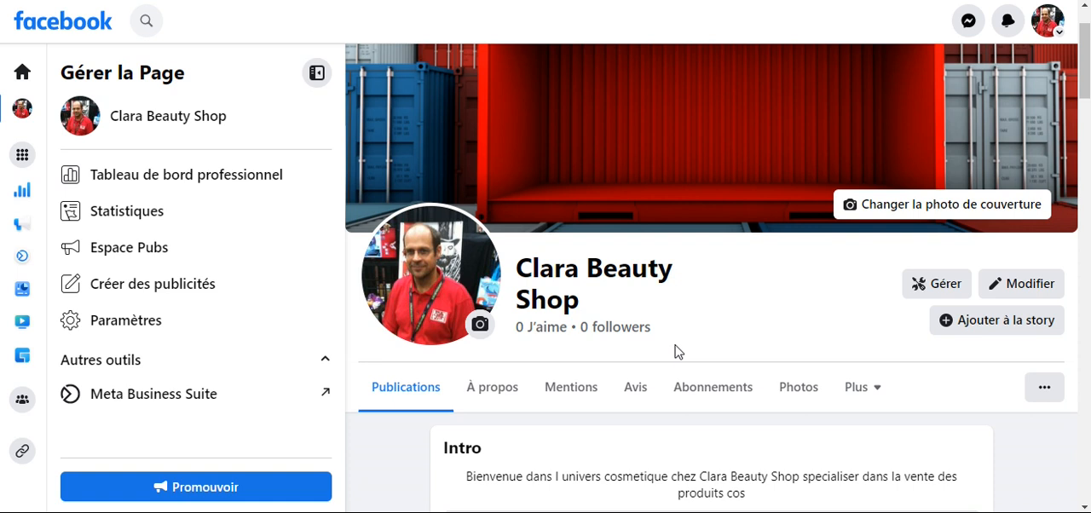
scroll(704, 338, "down", 3)
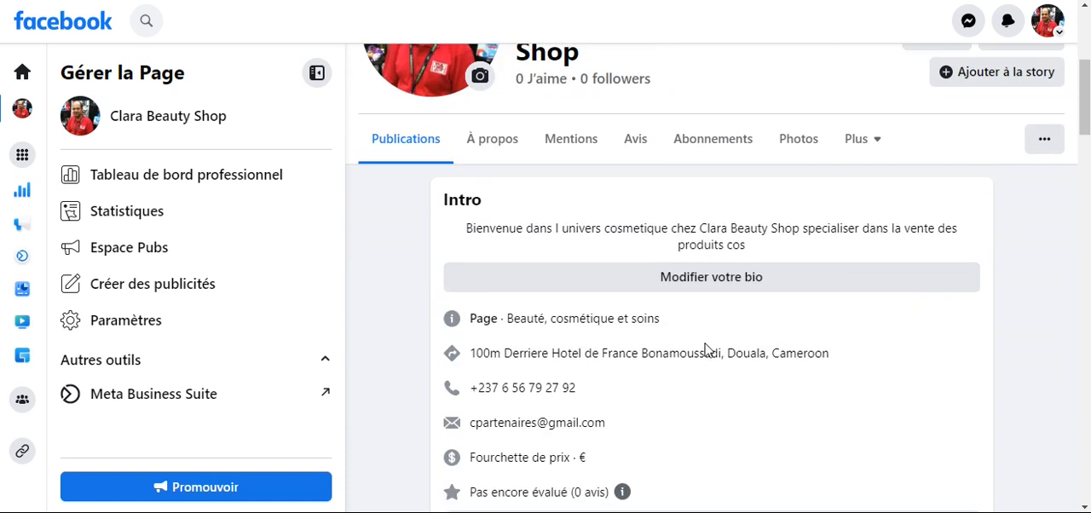
scroll(704, 349, "down", 2)
scroll(706, 364, "down", 8)
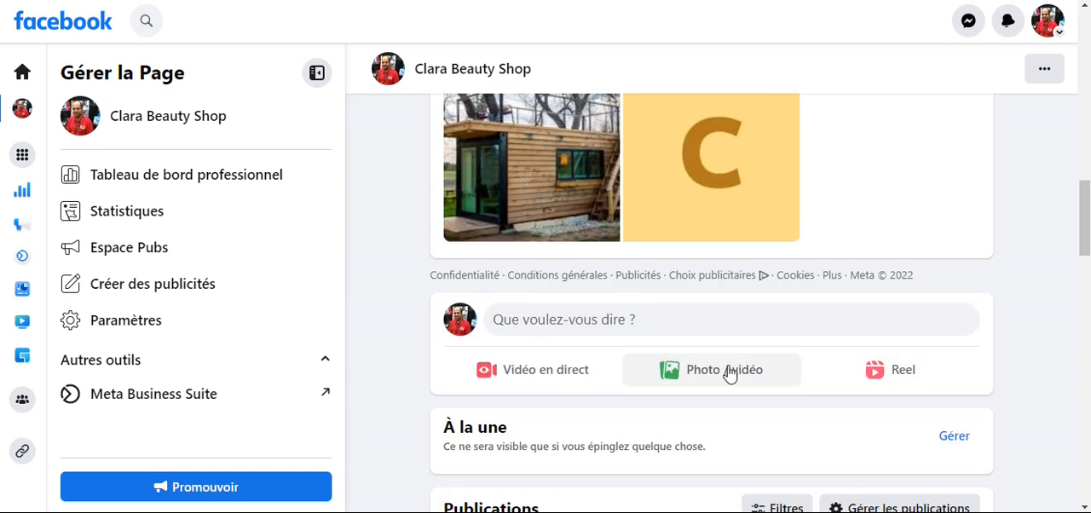
scroll(728, 372, "down", 3)
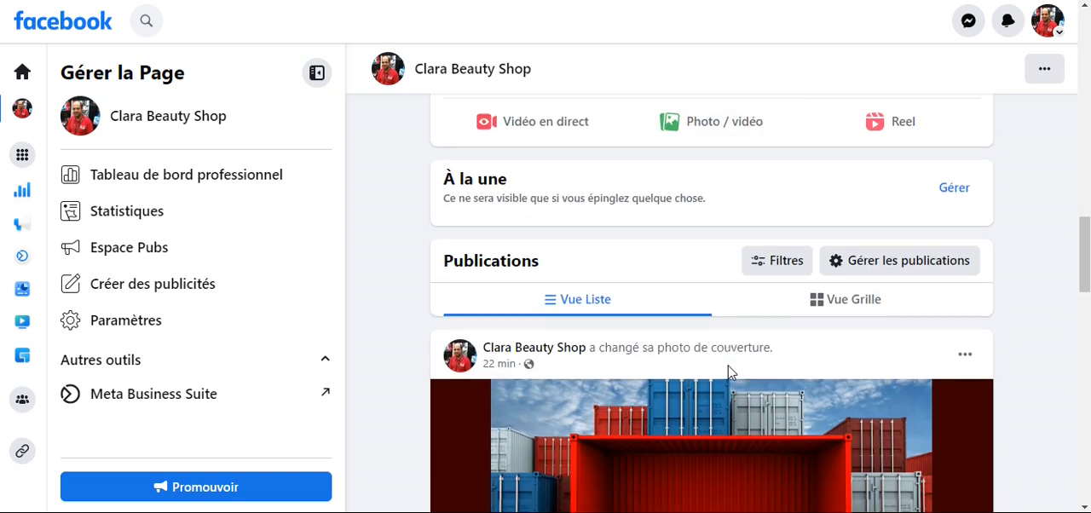
scroll(727, 373, "down", 2)
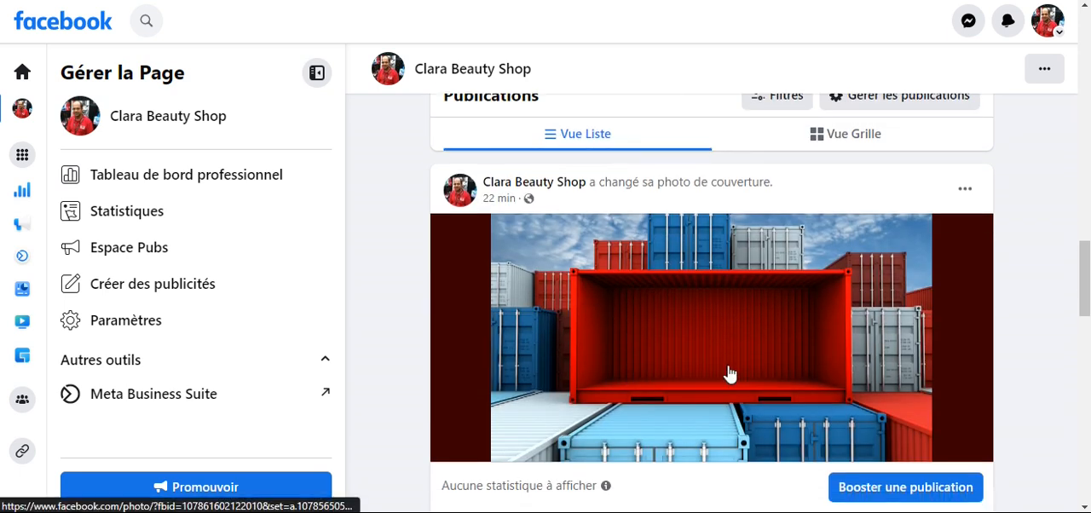